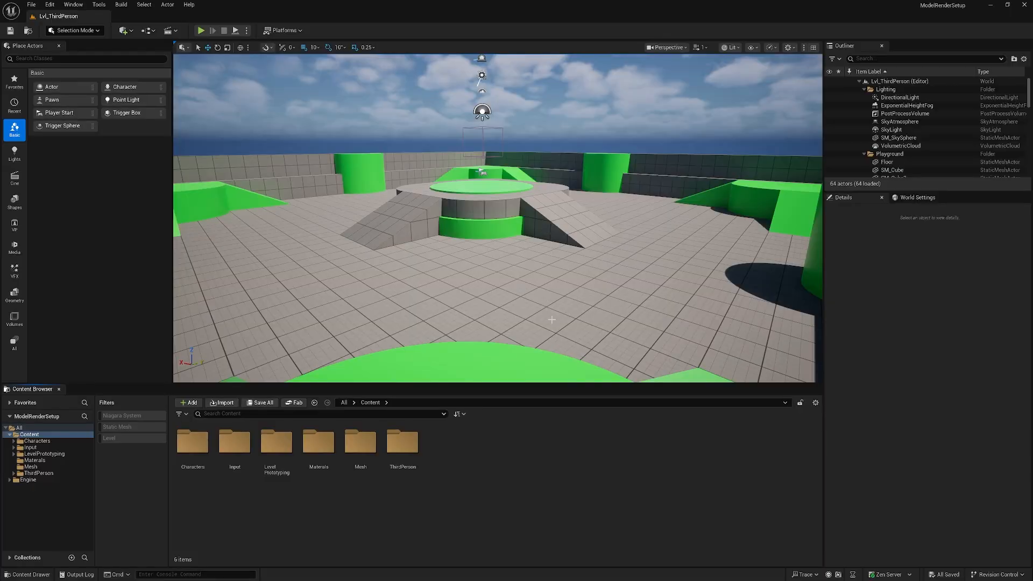
Step: Import SM_NES_Controller_LowPoly.fbx into the Mesh folder with Combine Static Meshes enabled
left_click(316, 451)
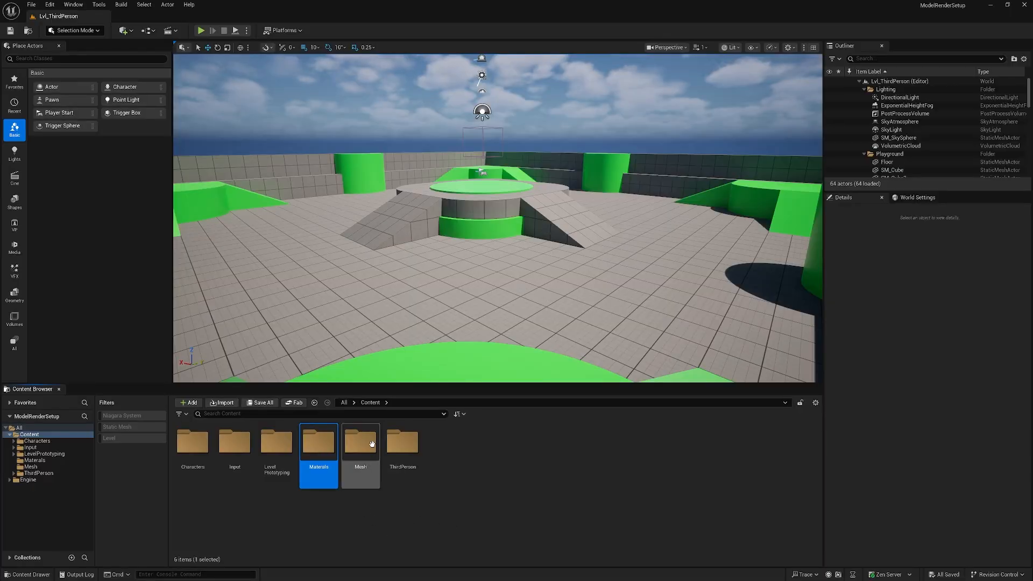
left_click(359, 458)
left_click(445, 517)
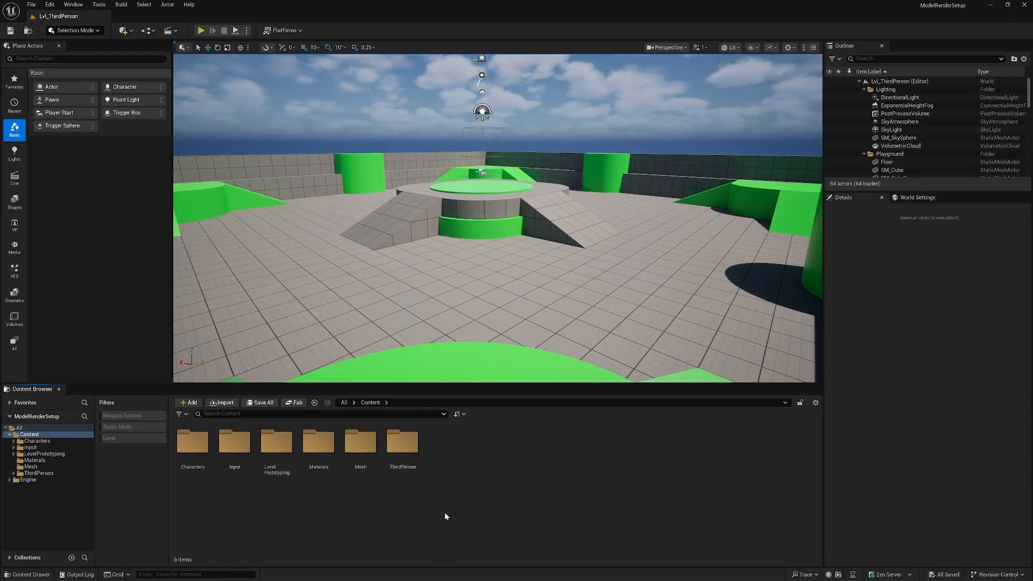
double_click(364, 455)
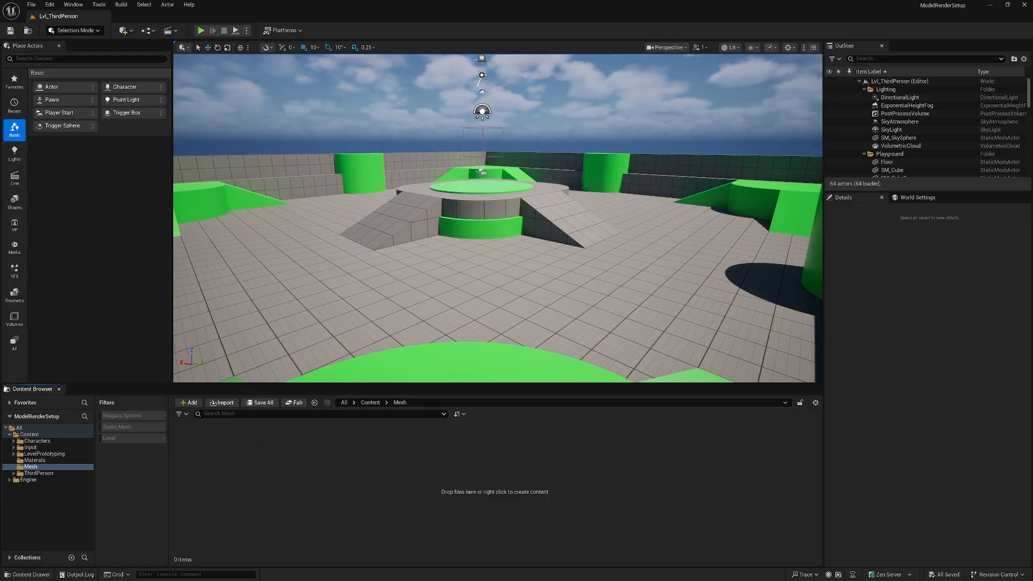
left_click_drag(0, 156, 340, 157)
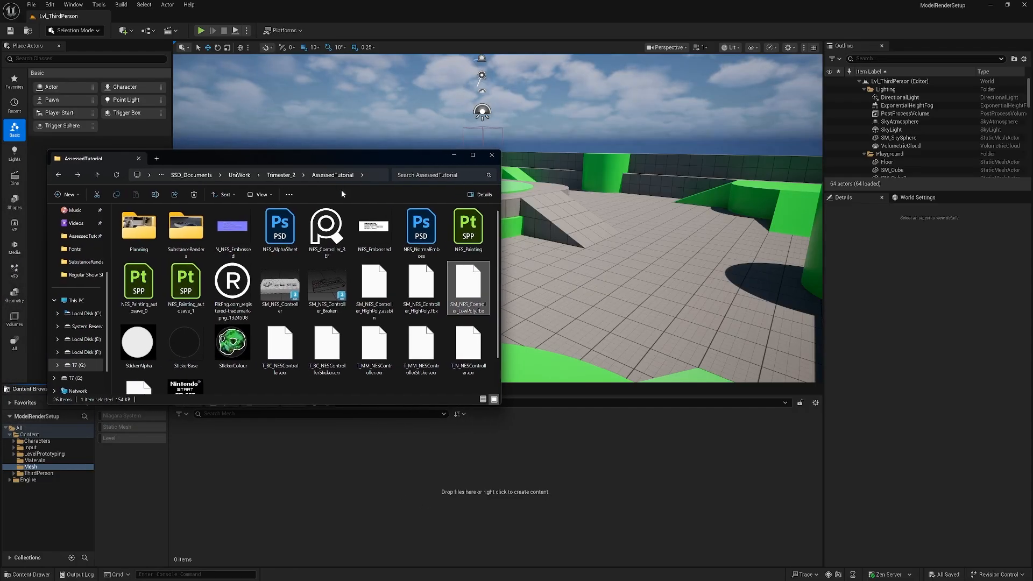
left_click_drag(472, 287, 406, 484)
left_click_drag(363, 160, 0, 160)
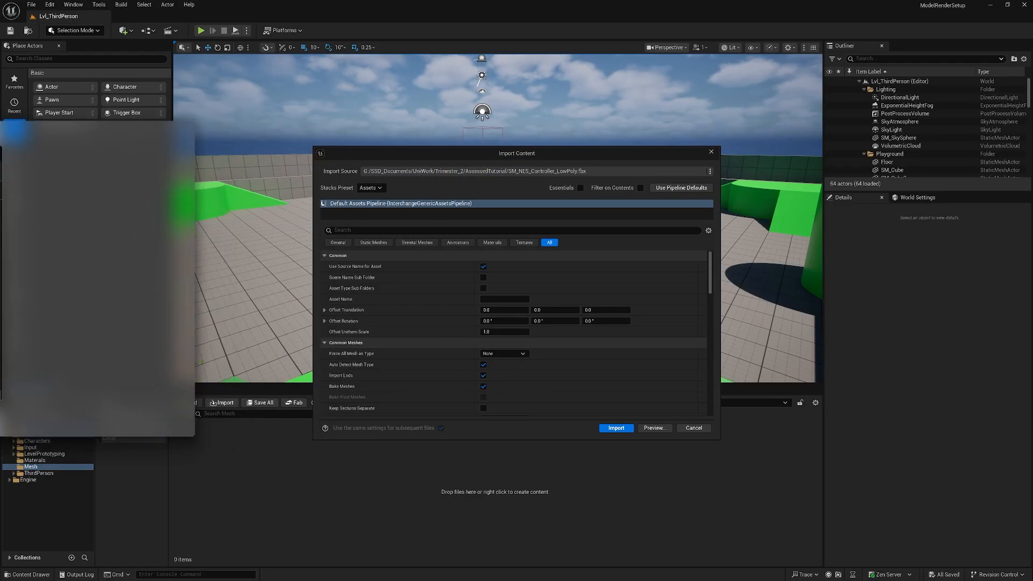
scroll(603, 350, "down", 10)
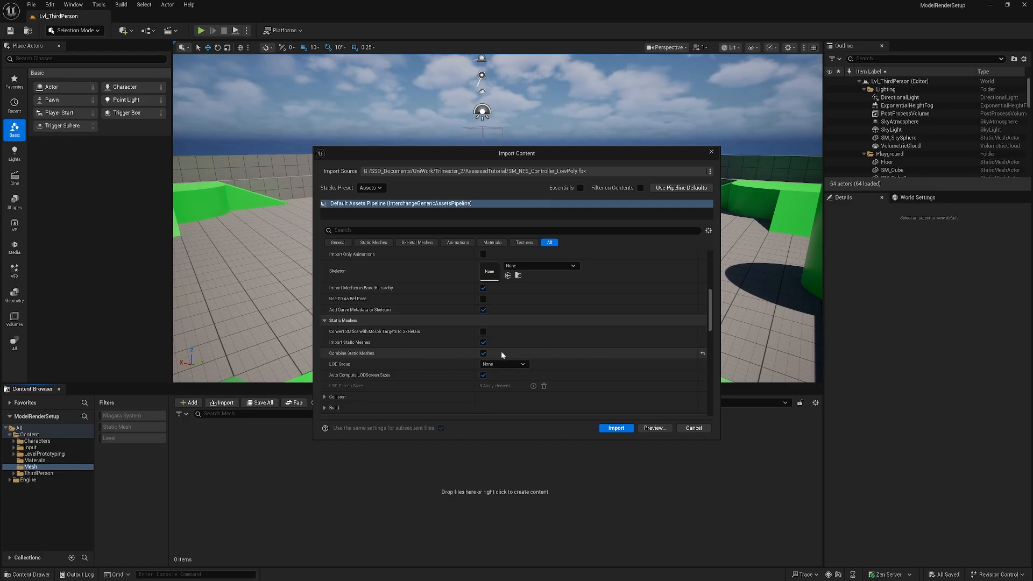
left_click(613, 428)
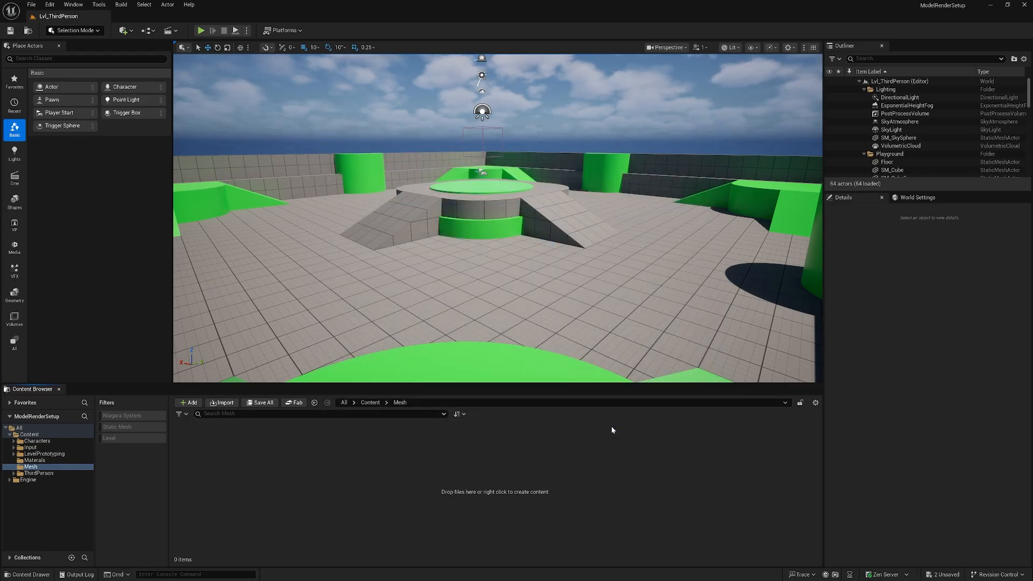
Step: Force-delete the 03_-_Default material that came in with the mesh import
left_click(256, 503)
left_click(185, 450)
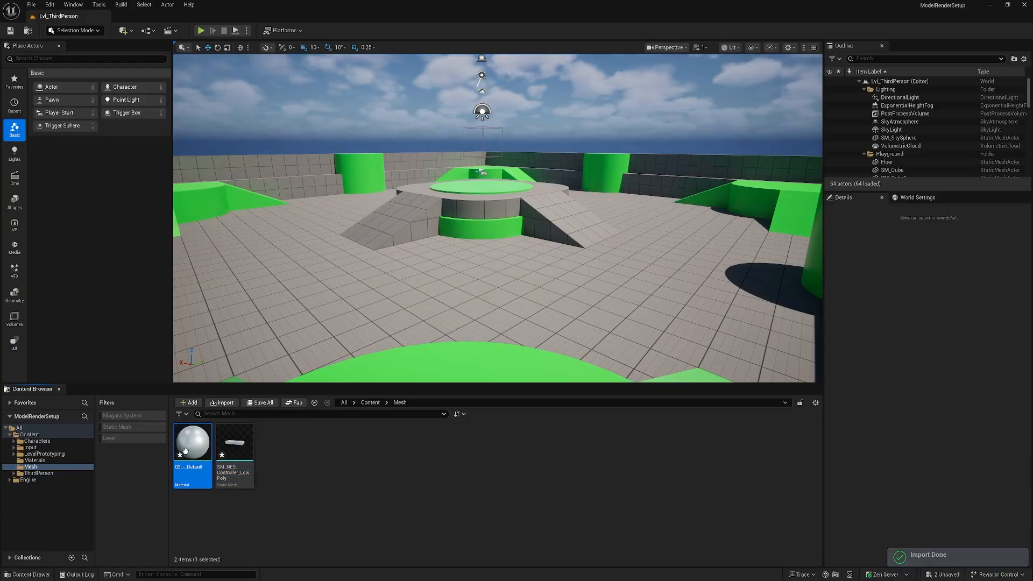
key("Delete")
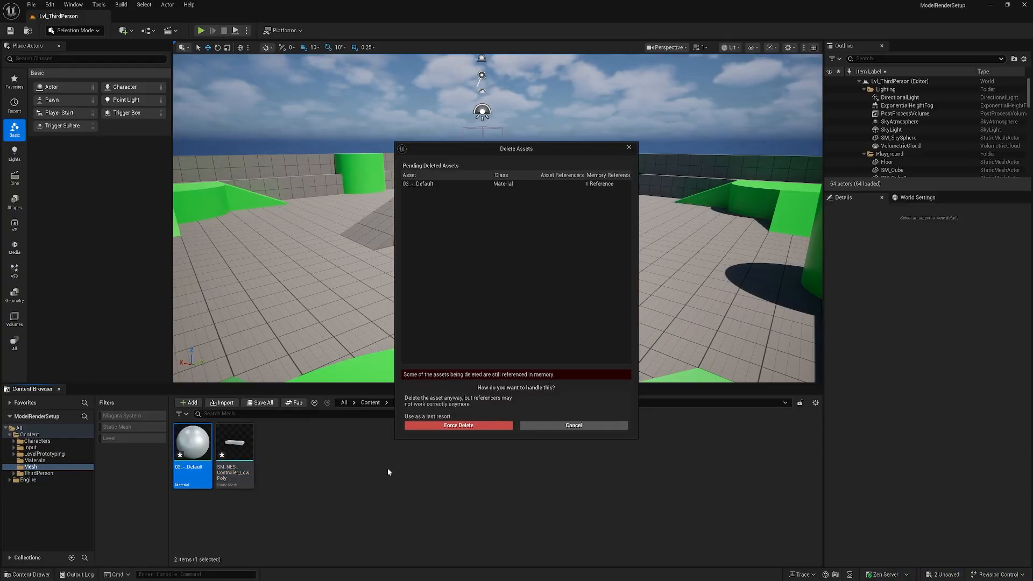
left_click(470, 424)
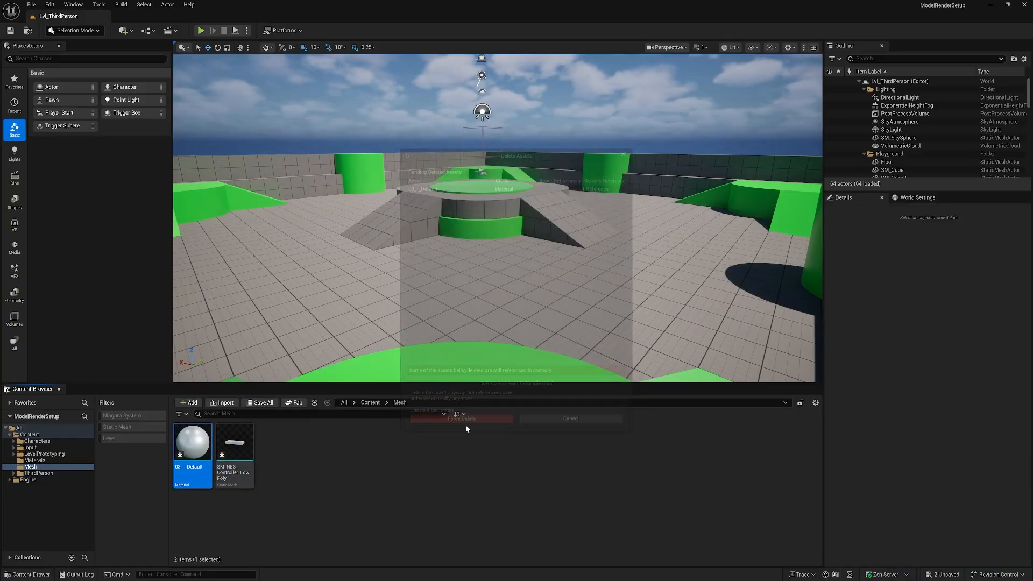
Step: Open the imported controller mesh in its editor and inspect the model
double_click(195, 442)
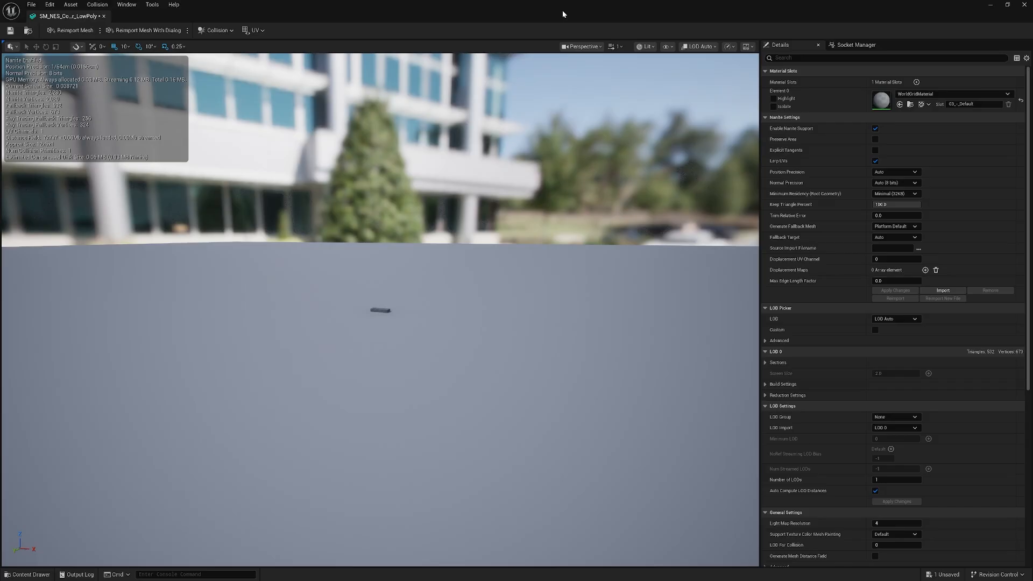
scroll(392, 272, "up", 5)
left_click_drag(633, 12, 0, 158)
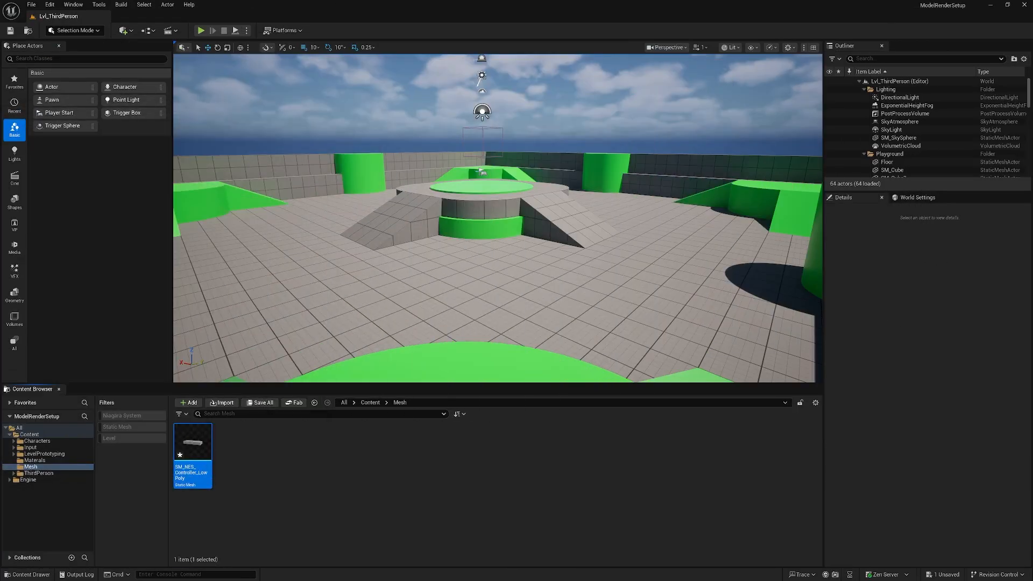
Step: Import the T_BC, T_MM and T_N .exr textures for both NESController and NESControllerSticker into the Materials folder
left_click(340, 484)
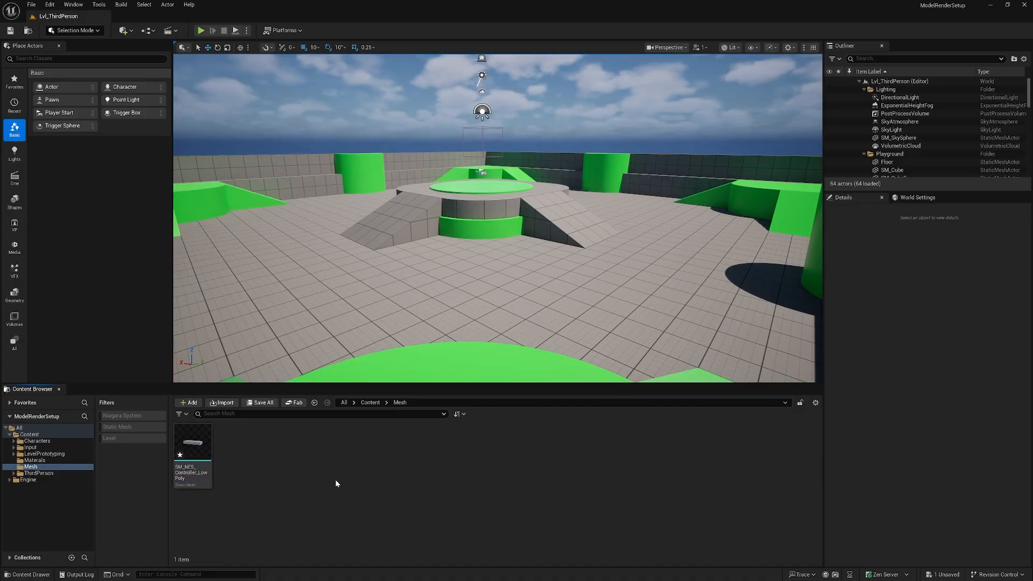
left_click(370, 403)
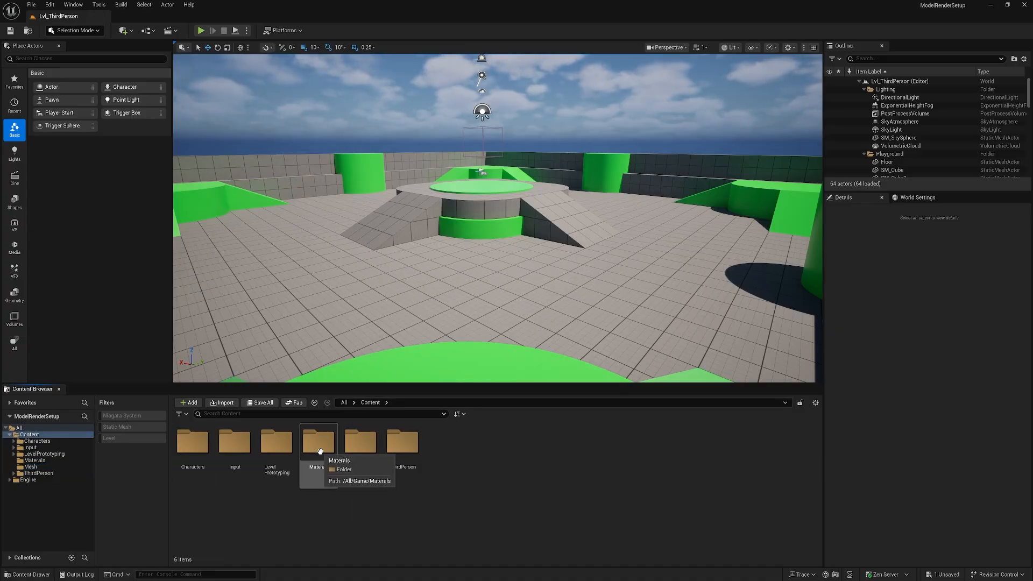
double_click(320, 451)
left_click_drag(0, 148, 327, 128)
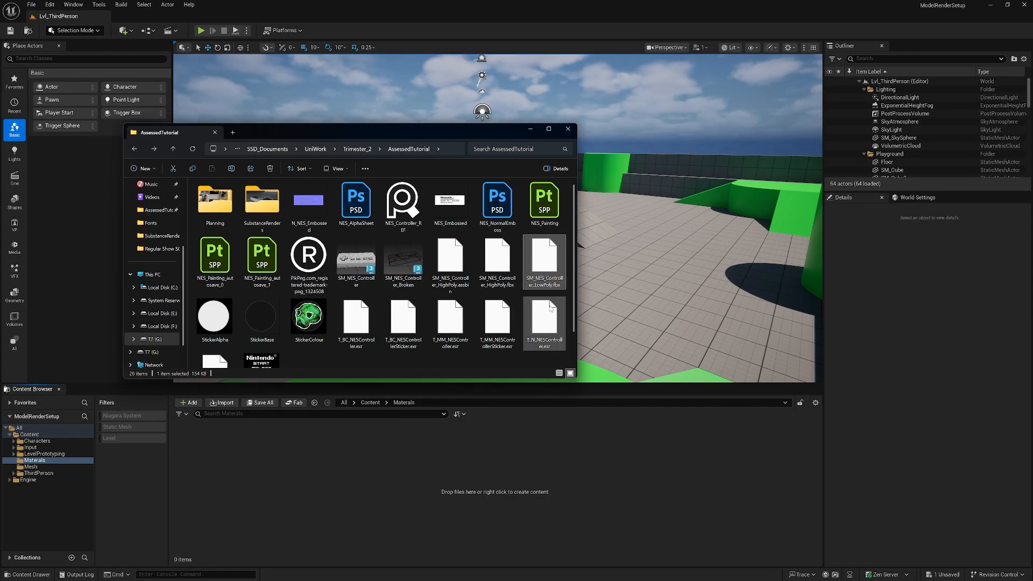
scroll(551, 307, "down", 1)
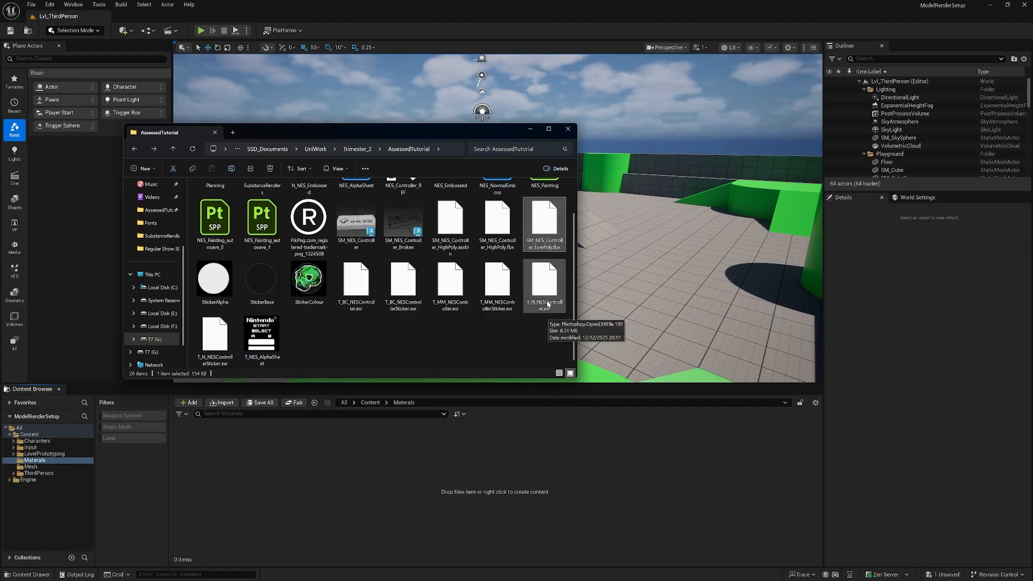
left_click(369, 287)
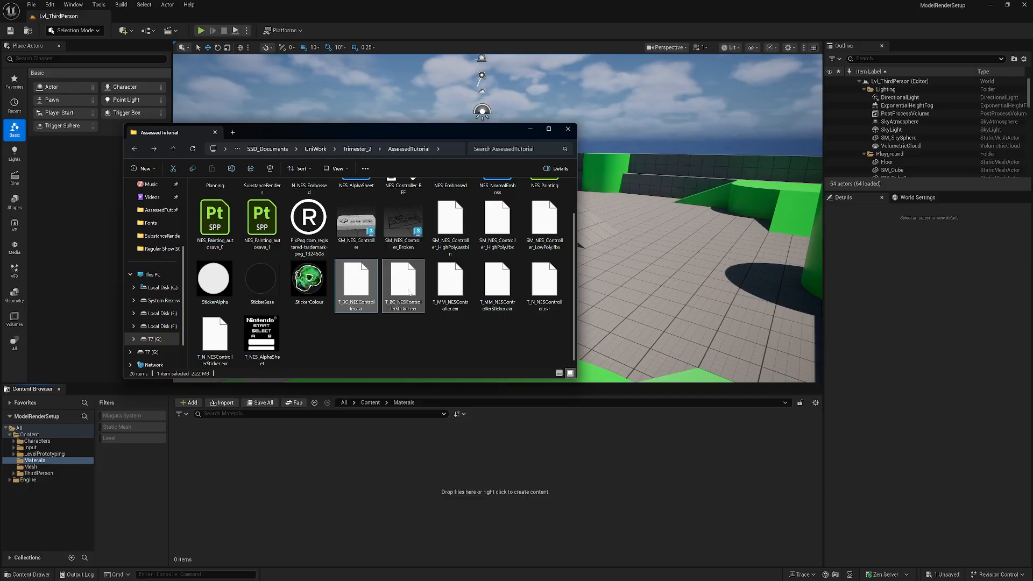
left_click(409, 293, "ctrl")
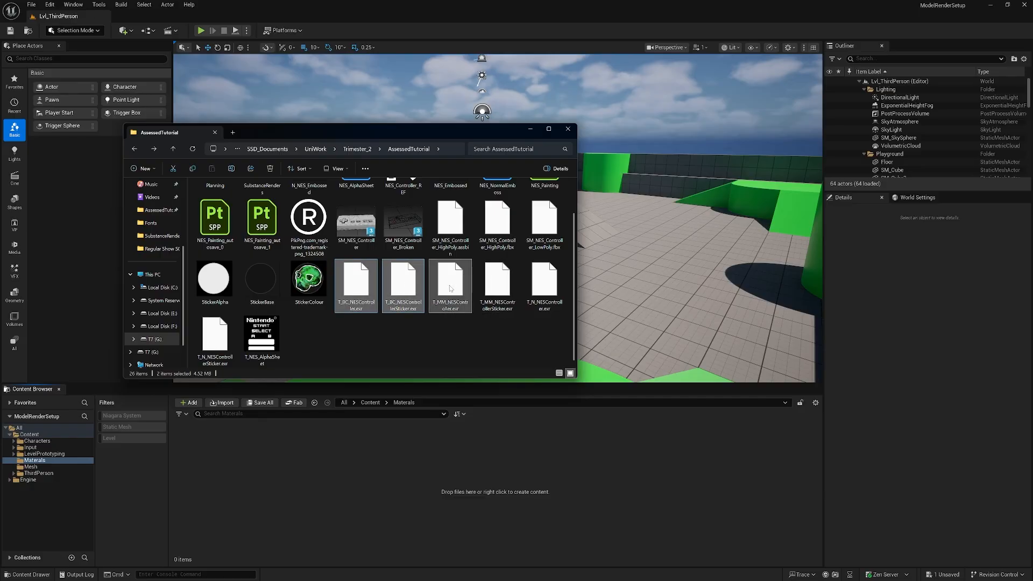
left_click(450, 289, "ctrl")
left_click(498, 288, "ctrl")
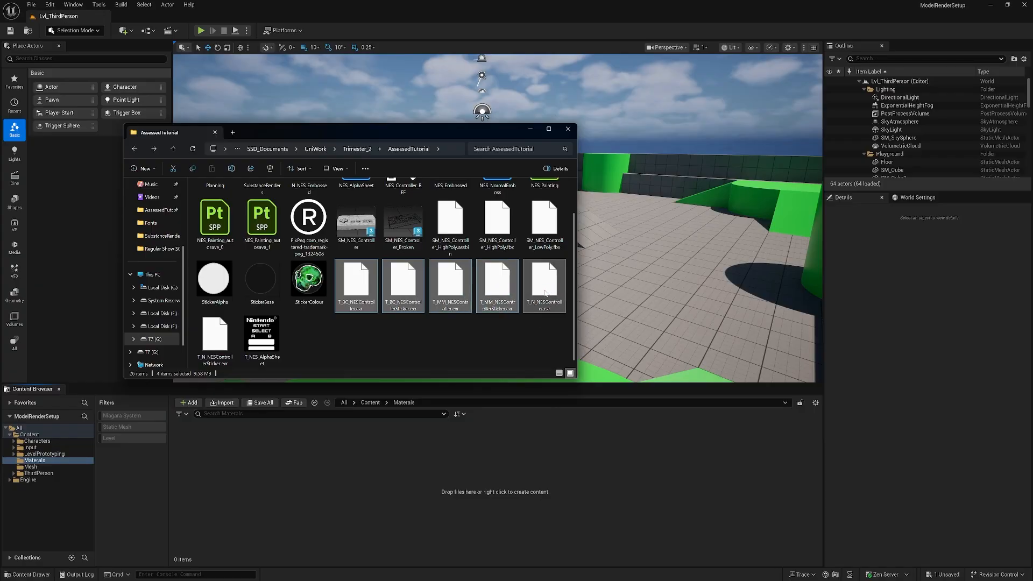
left_click(216, 339, "ctrl")
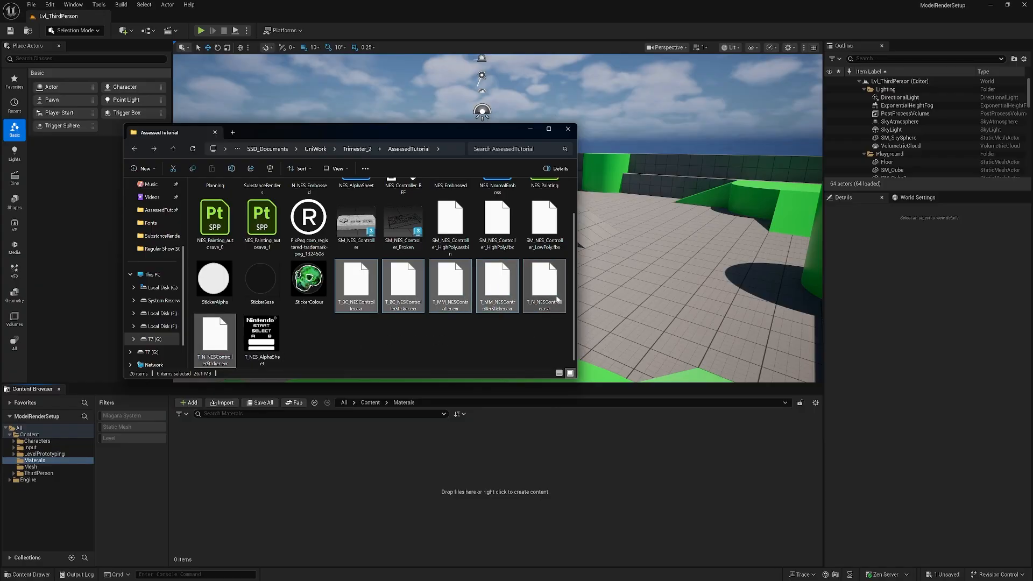
left_click_drag(215, 339, 394, 490)
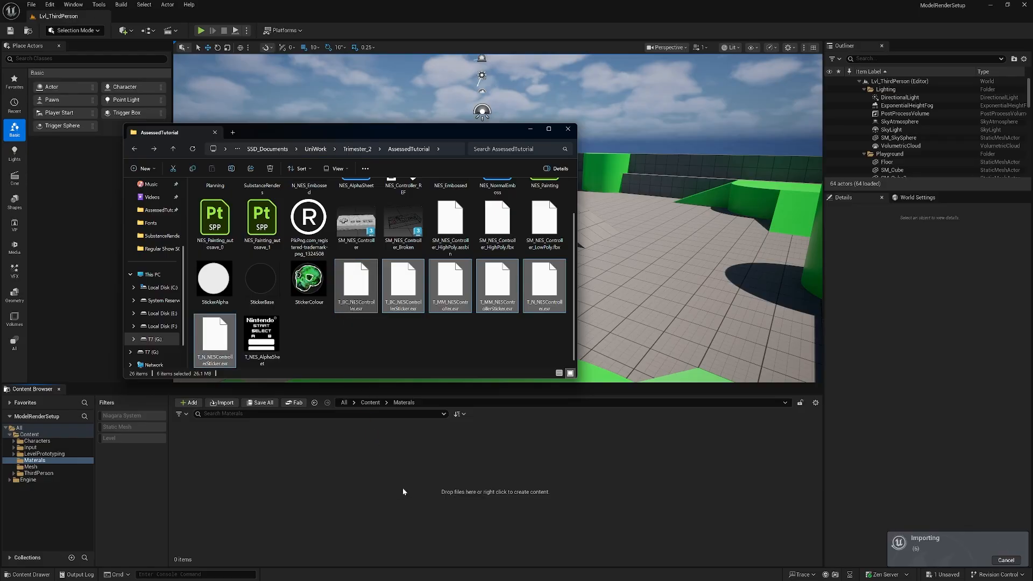
left_click(505, 469)
Step: Create a new folder named Textures inside the Materials folder
right_click(447, 480)
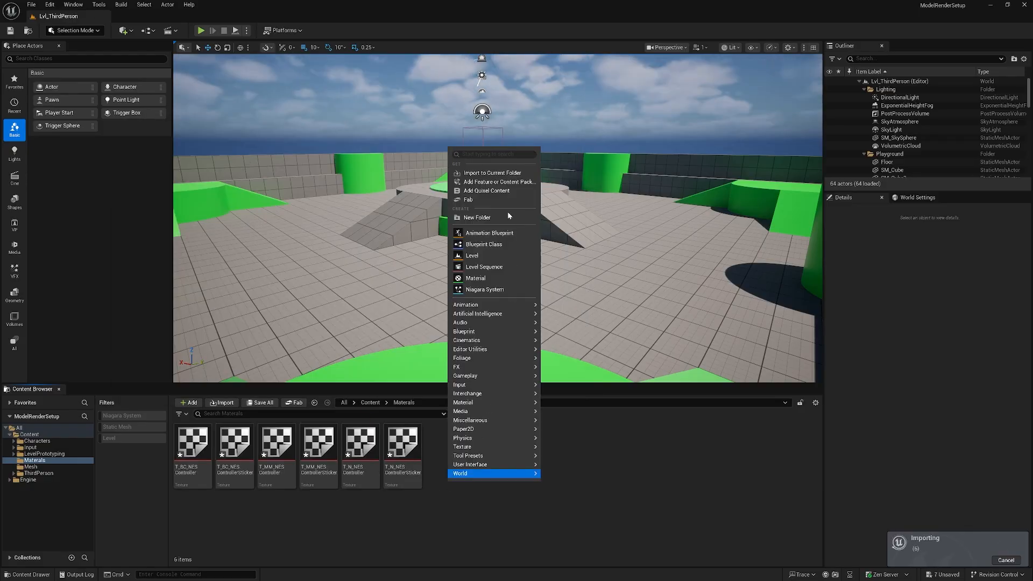
right_click(486, 468)
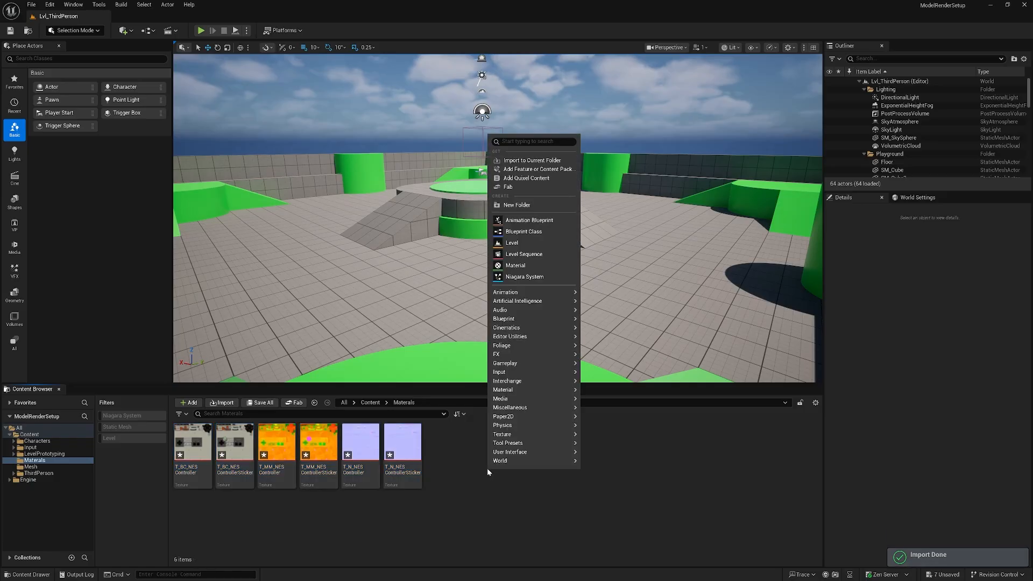
left_click(522, 205)
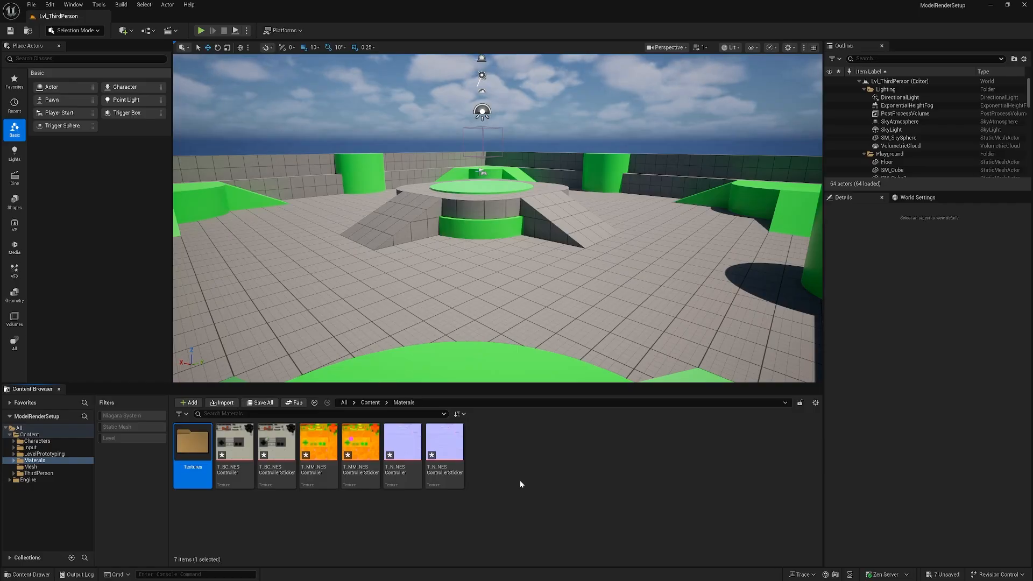
Step: Move all six imported controller textures into the Textures folder
left_click(241, 444)
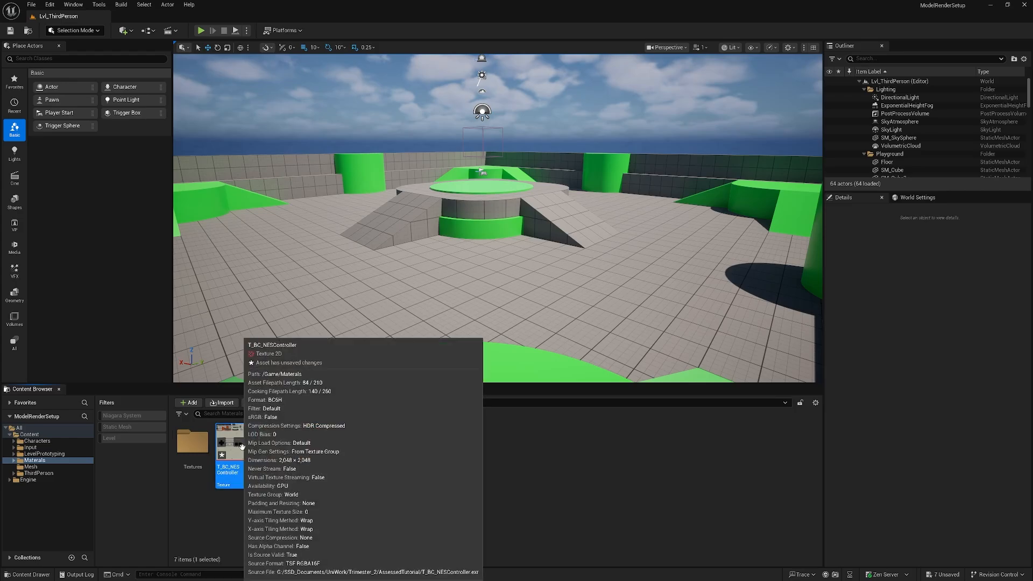
left_click(452, 448, "shift")
left_click_drag(240, 450, 197, 457)
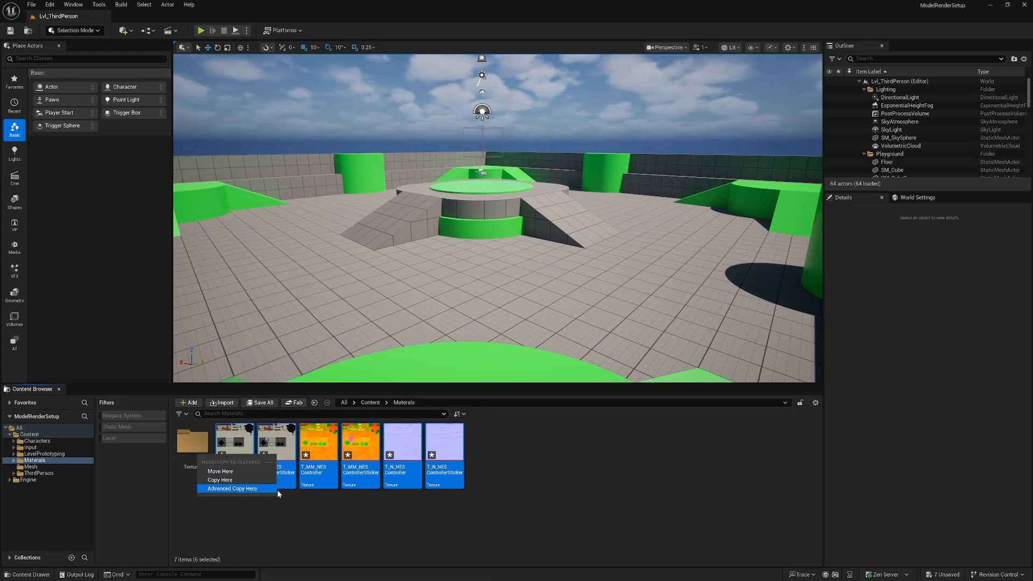
left_click(221, 471)
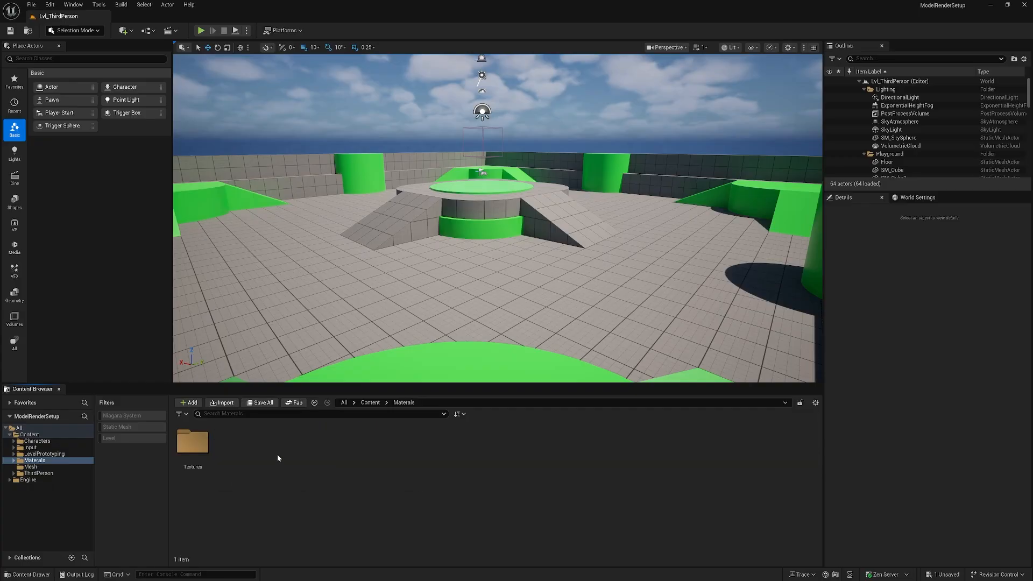
Step: Create a new material named M_NES_Controller in the Materials folder
right_click(277, 454)
left_click(282, 256)
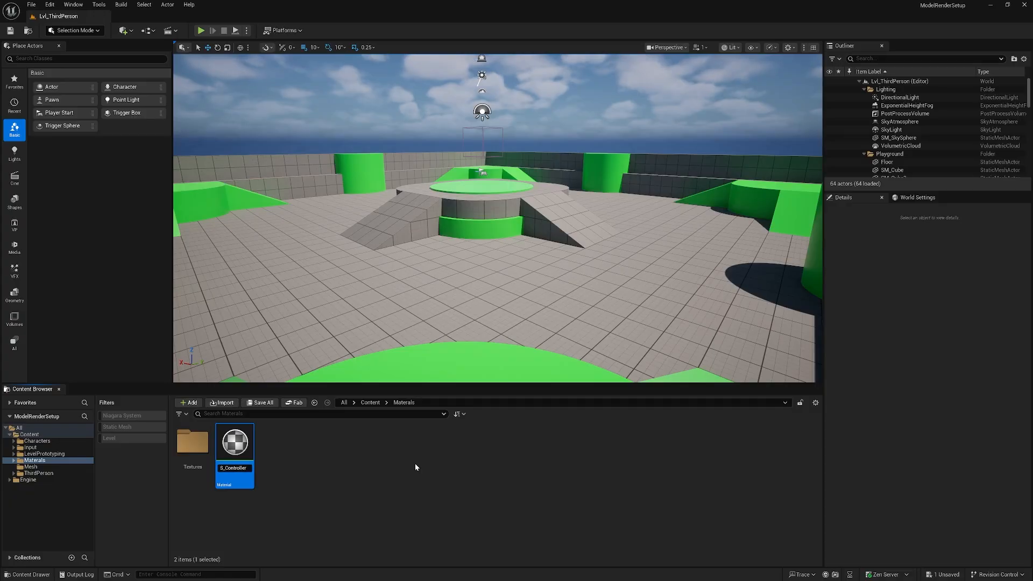
key("Return")
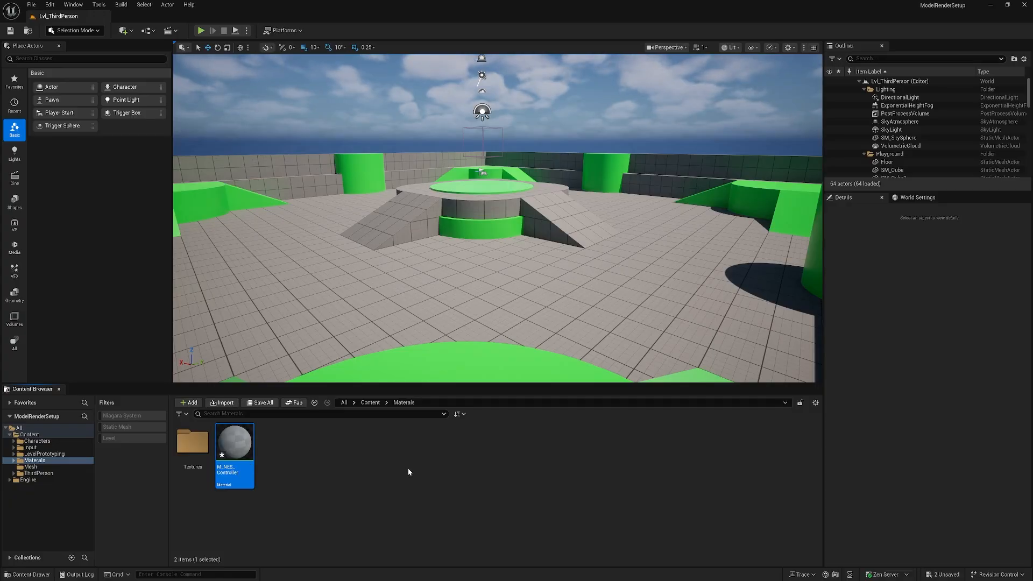
left_click(289, 466)
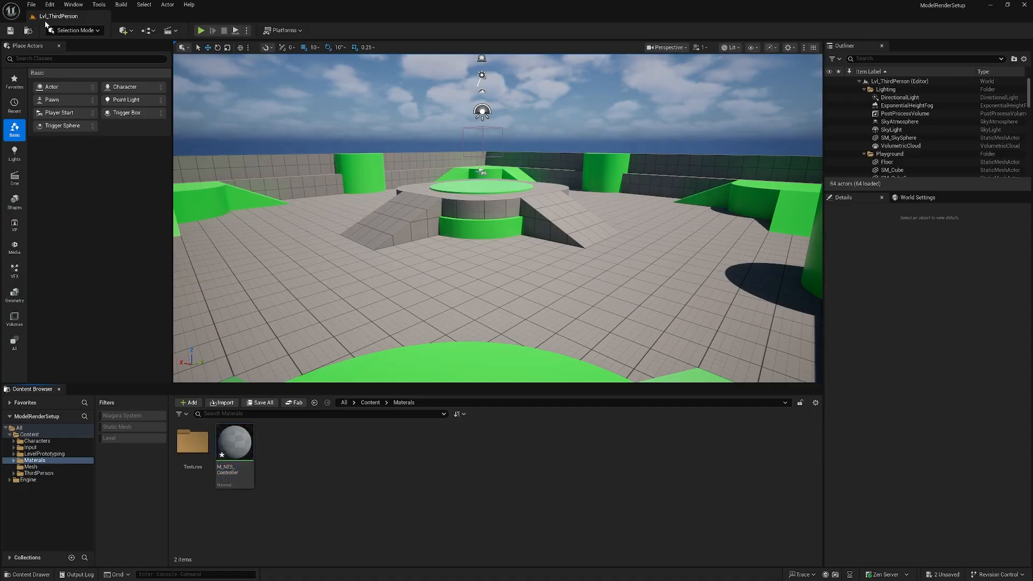
Step: Place SM_NES_Controller_LowPoly from the Mesh folder on the level's central platform and rotate it 60° about Z
key("w")
right_click_drag(486, 206, 430, 217)
key("w")
key("s")
key("w")
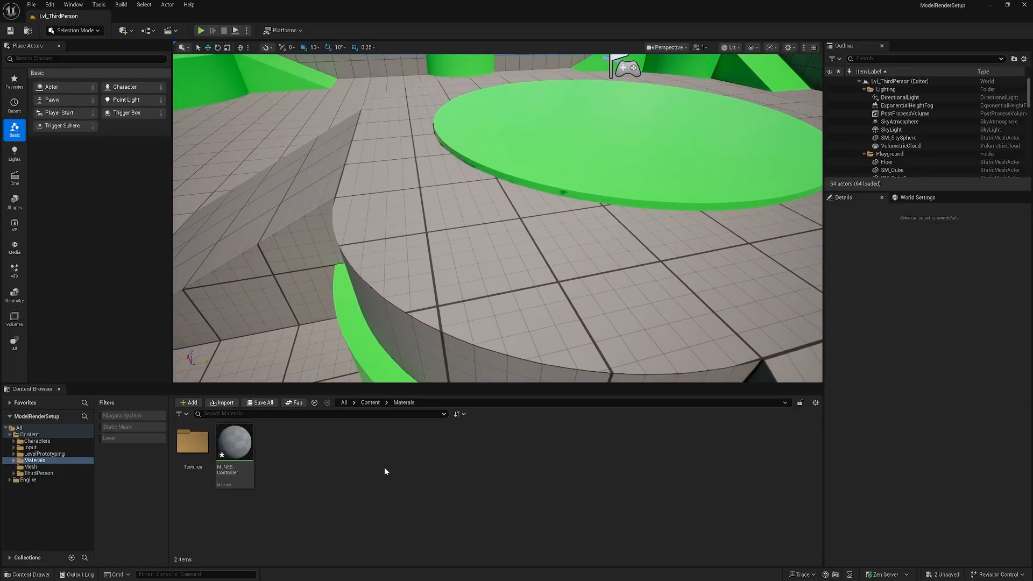
left_click(370, 402)
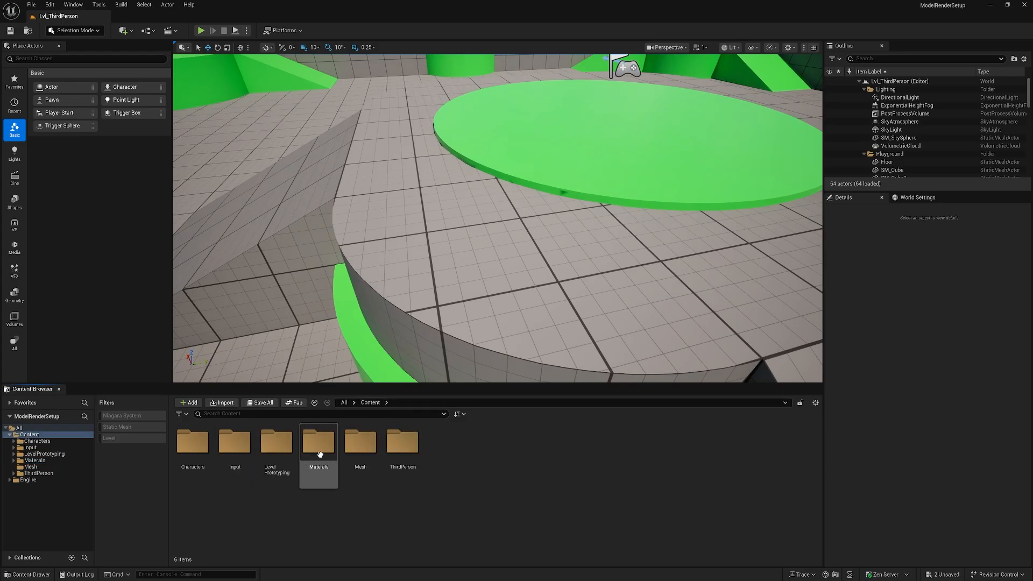
double_click(358, 448)
left_click_drag(192, 443, 448, 272)
right_click_drag(448, 271, 434, 318)
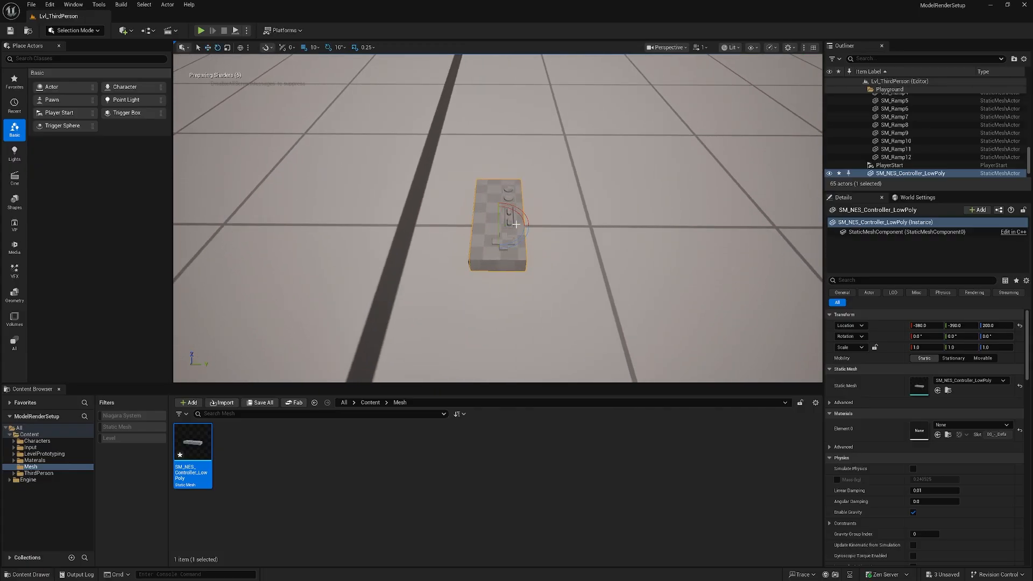
key("e")
left_click_drag(512, 228, 603, 271)
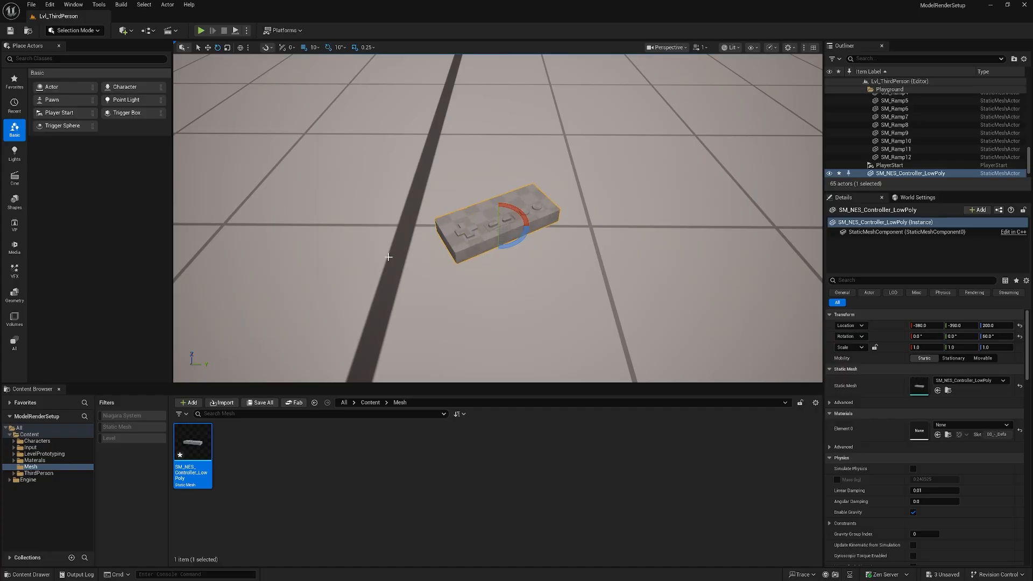
Step: Open the M_NES_Controller material from the Materials folder in a maximized material editor and show the Textures folder's contents
left_click(370, 403)
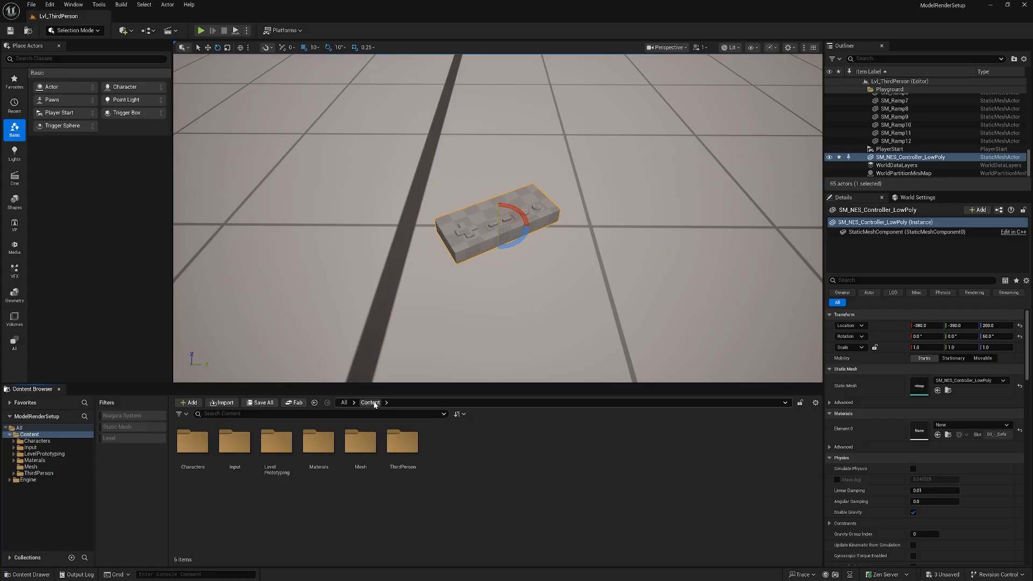
double_click(326, 460)
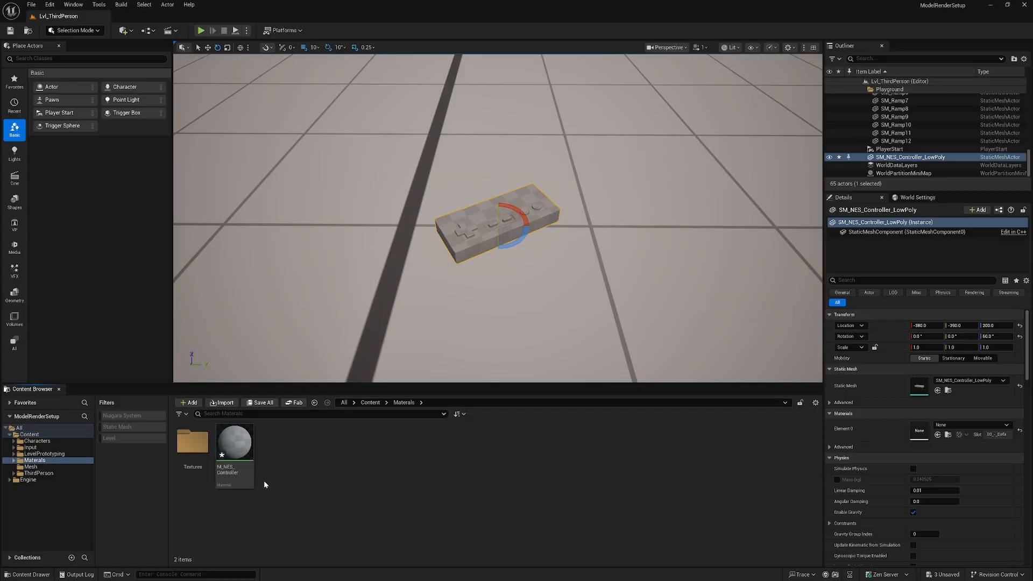
double_click(236, 444)
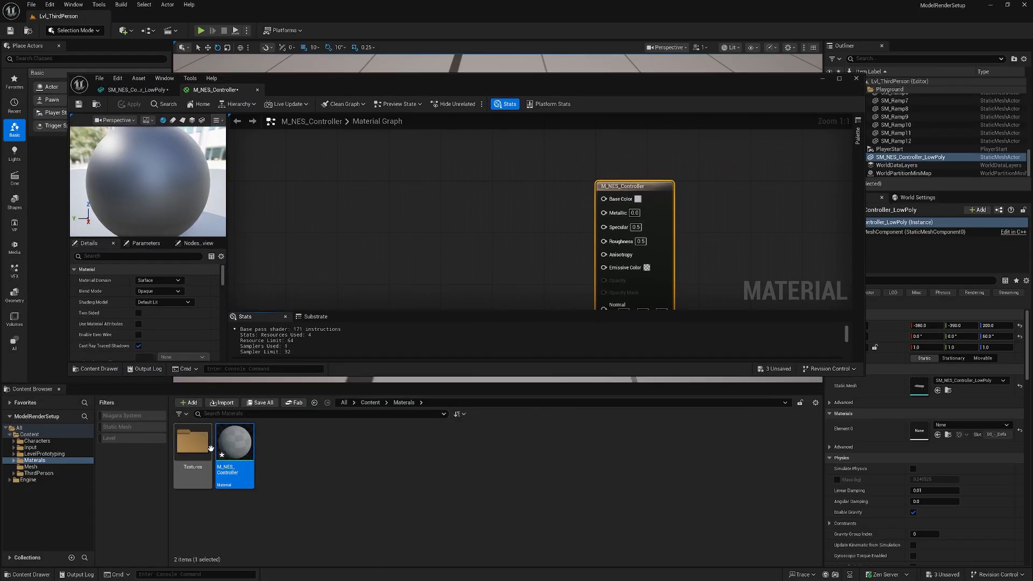
double_click(192, 441)
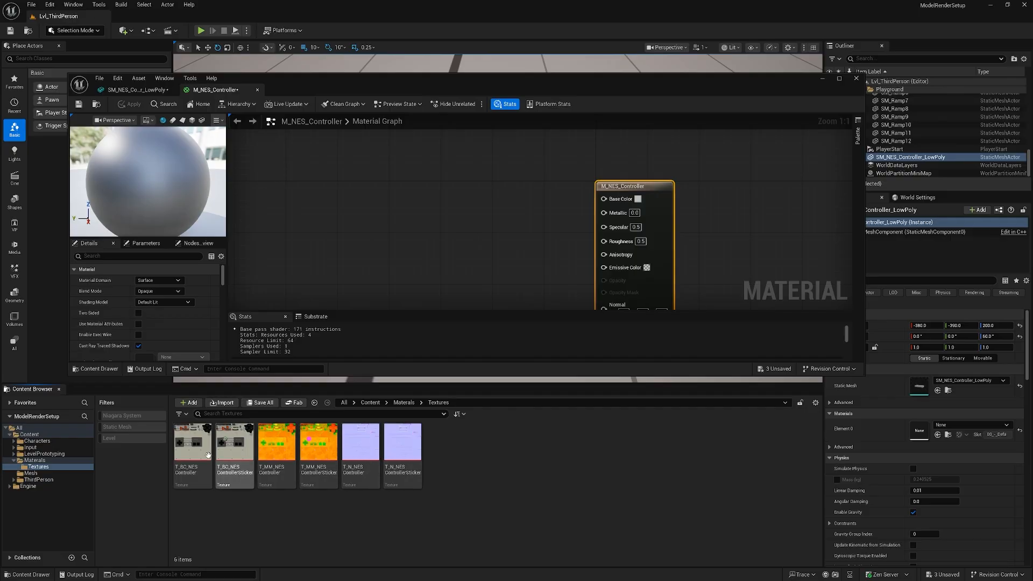
double_click(714, 79)
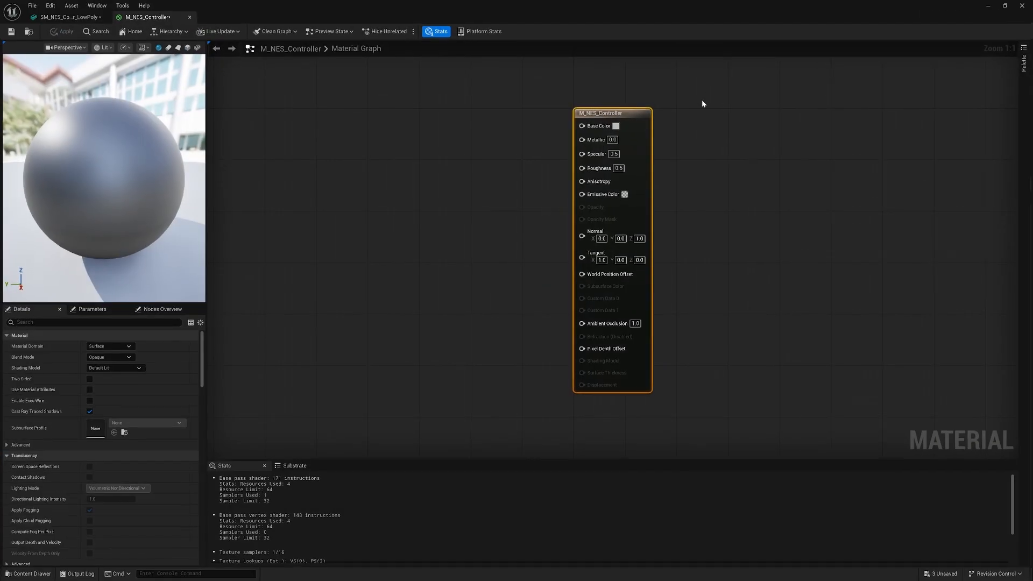
Step: Add a 2D texture sample parameter named Albedo to the material graph, placed beside the material output node
right_click_drag(509, 208, 613, 270)
right_click(463, 220)
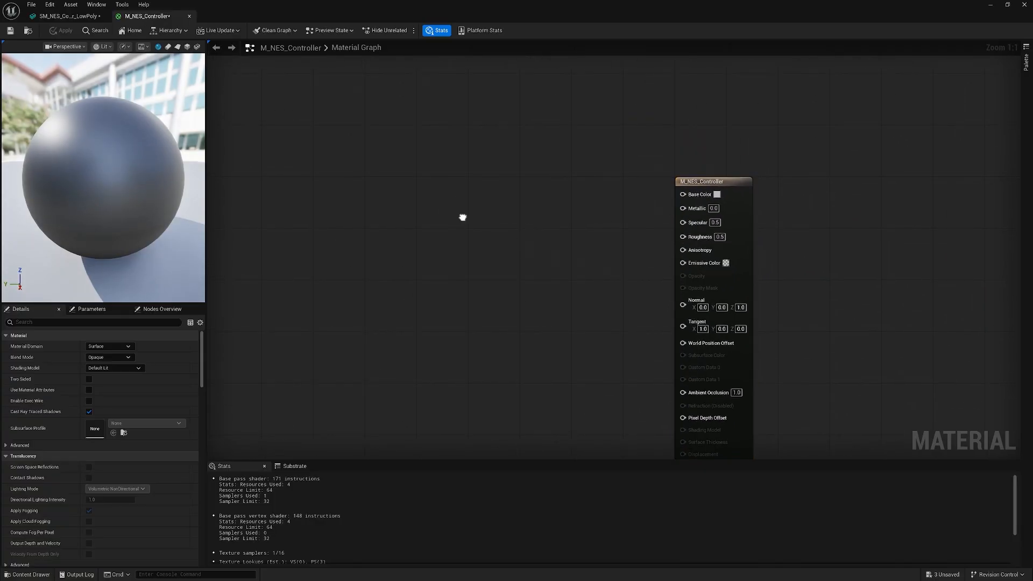
type("texture")
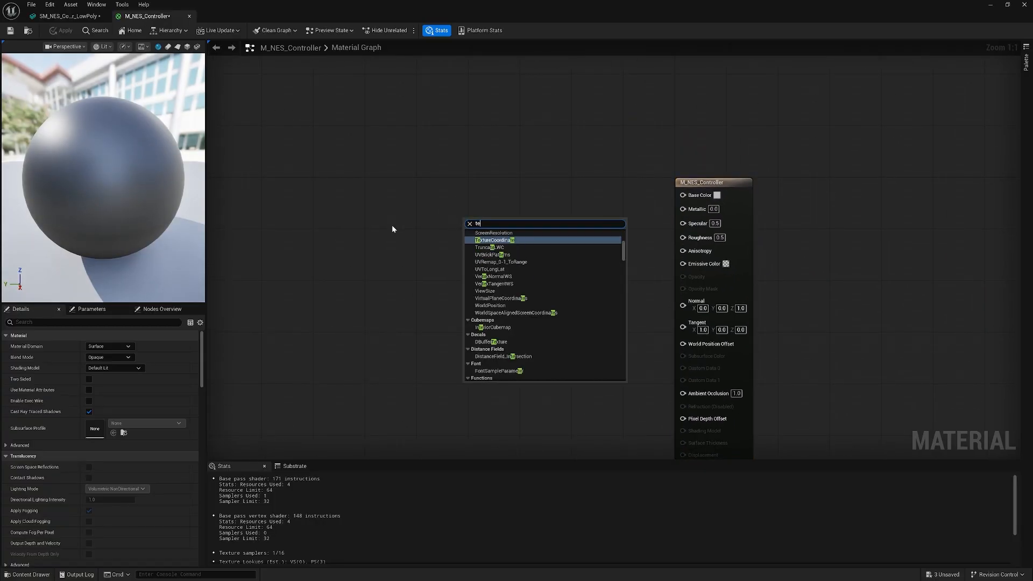
key("BackSpace")
key("BackSpace")
key("BackSpace")
key("BackSpace")
key("BackSpace")
key("BackSpace")
key("BackSpace")
type("parameter")
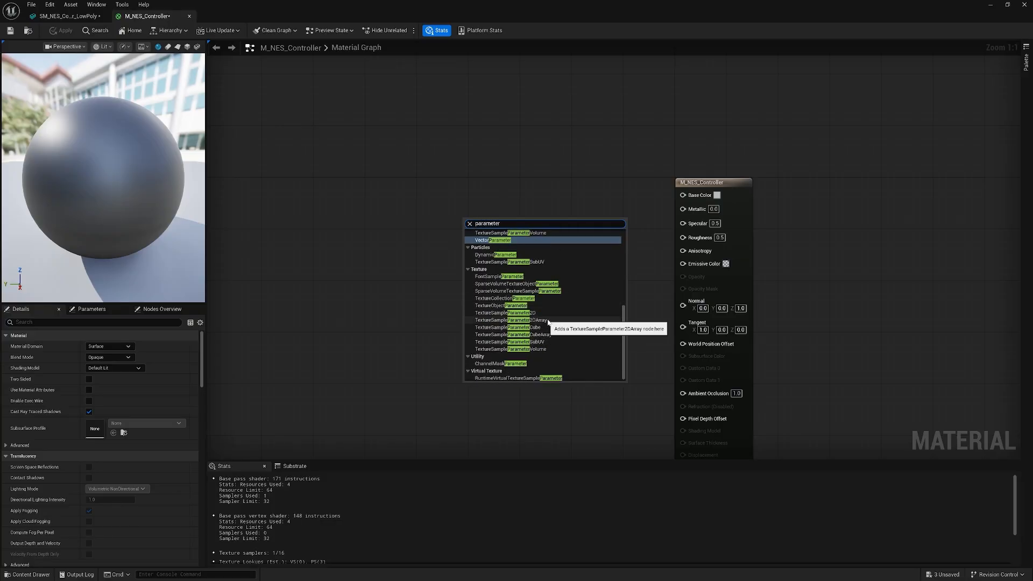
key("BackSpace")
key("BackSpace")
key("BackSpace")
key("BackSpace")
key("BackSpace")
key("BackSpace")
key("BackSpace")
type("texturesamplepara")
key("Return")
type("Albedo")
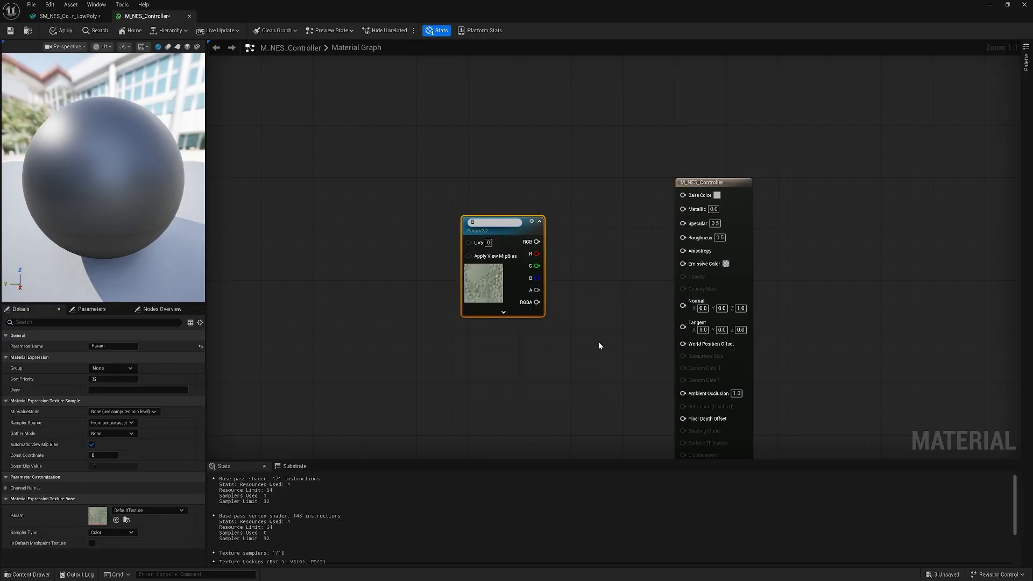
key("Return")
left_click_drag(459, 308, 420, 230)
Step: Add a second 2D texture sample parameter named MixedMap below Albedo, leaving room between the two nodes
right_click(429, 283)
key("Return")
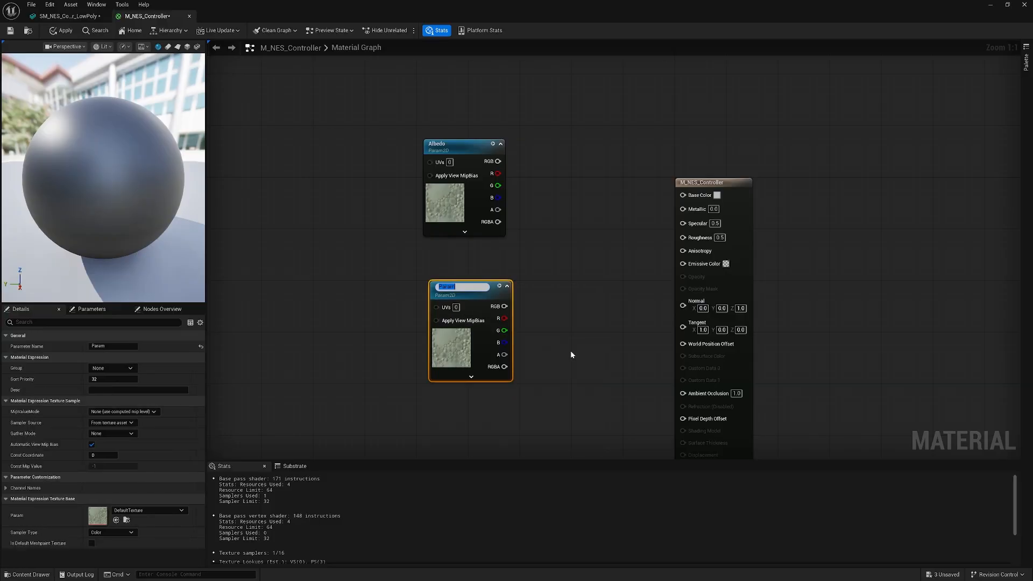
type("MixedMap")
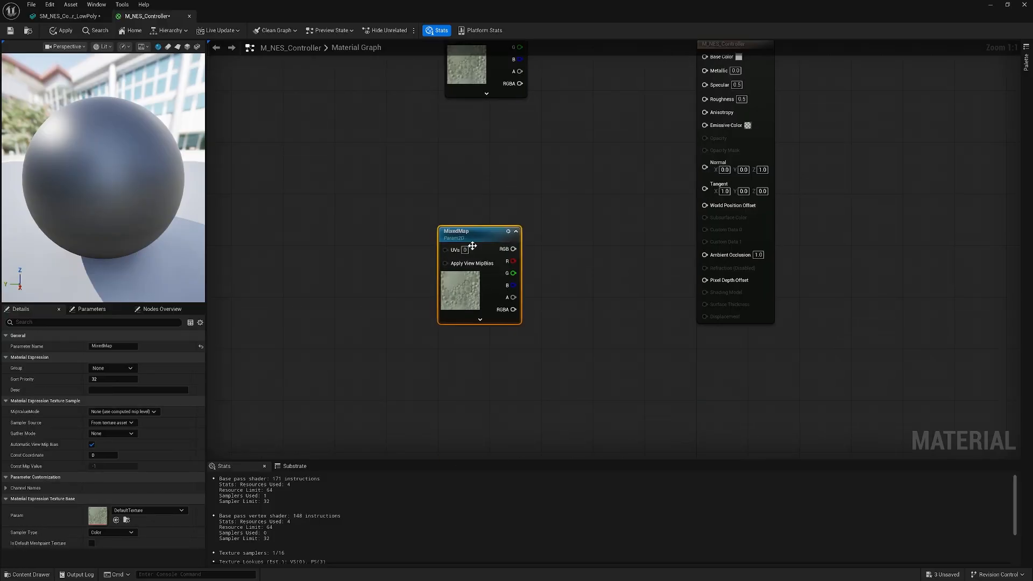
left_click_drag(472, 246, 472, 291)
Step: Add a 2D texture sample parameter named Normal and position it between the Albedo and MixedMap nodes
right_click(469, 169)
type("texturesamplepara")
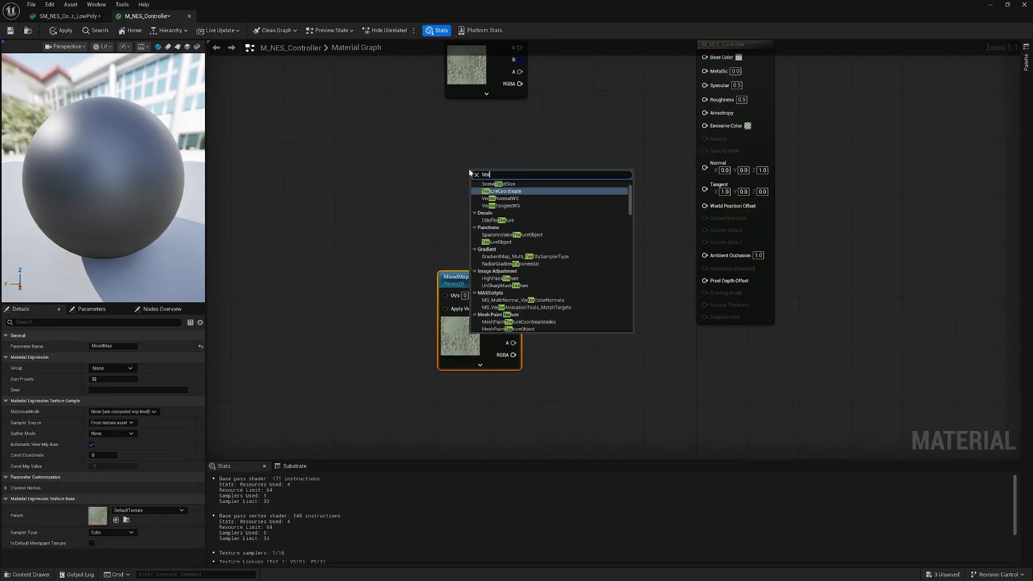
key("Return")
type("Normal")
key("Return")
left_click_drag(501, 178, 482, 127)
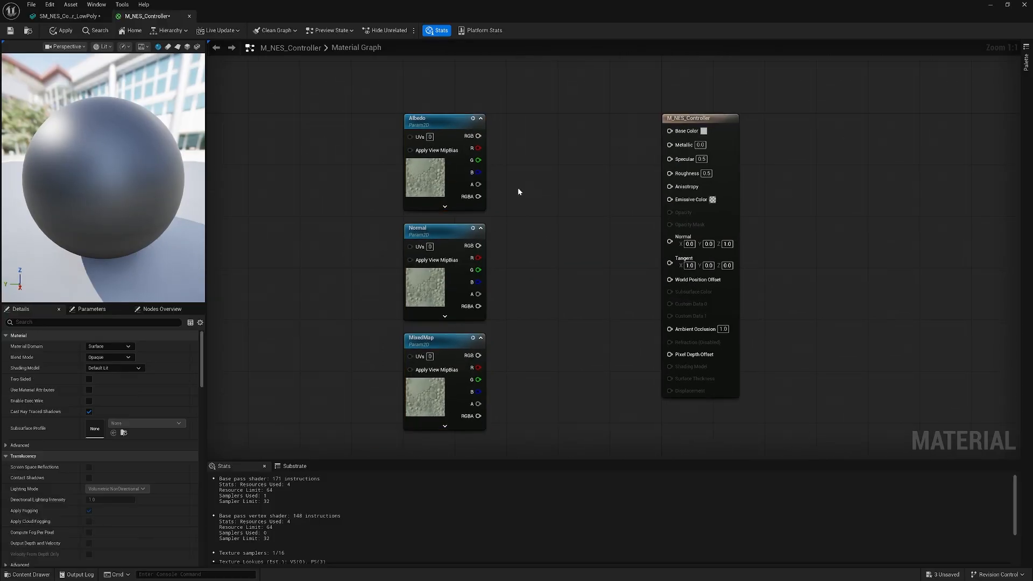
Step: Assign T_BC_NESController to the Albedo parameter, T_N_NESController to Normal and T_MM_NESController to MixedMap
left_click(444, 121)
left_click(149, 510)
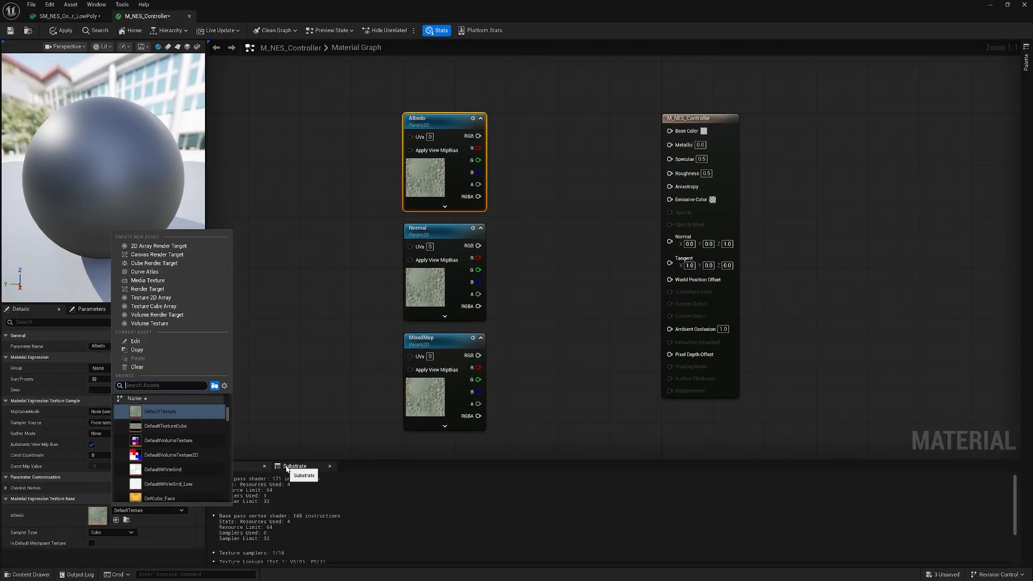
type("T_")
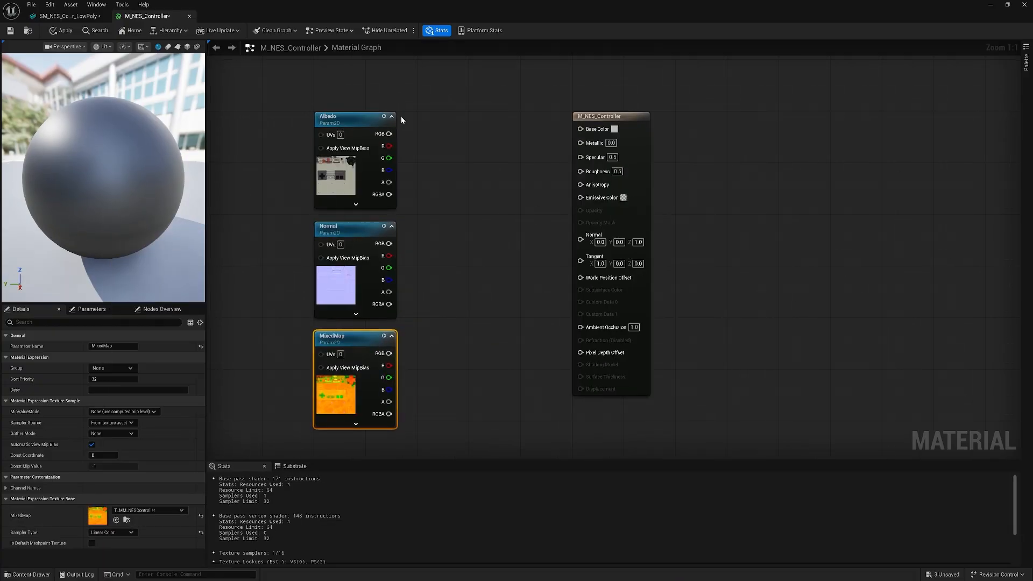
Step: Wire Albedo RGB to Base Color, Normal RGB to Normal, and MixedMap red, green and blue to Ambient Occlusion, Roughness and Metallic
left_click_drag(389, 243, 580, 238)
left_click_drag(351, 361, 477, 272)
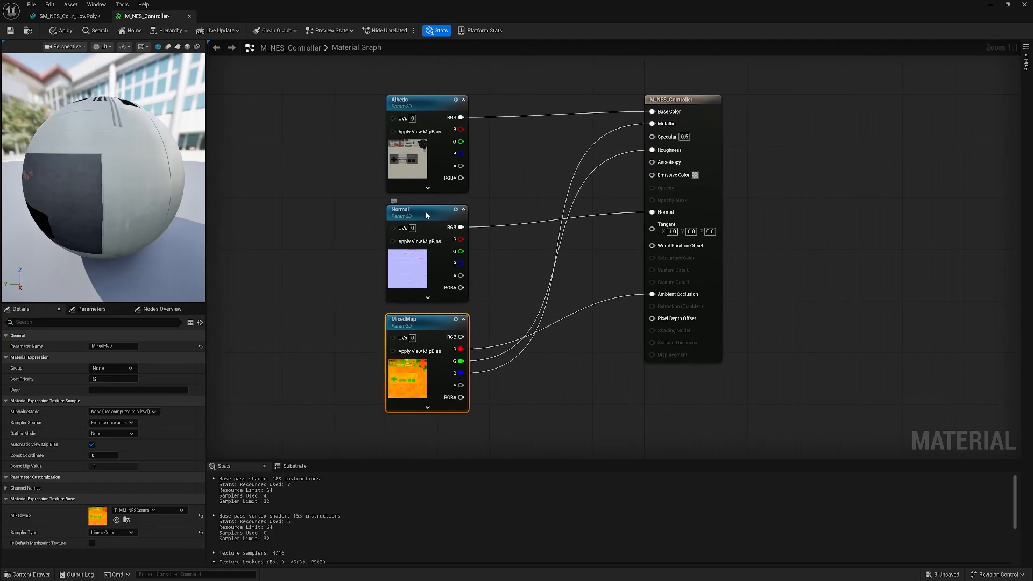
Step: Align the three texture parameter nodes with the material output's inputs and apply the material changes
right_click_drag(542, 162, 486, 213)
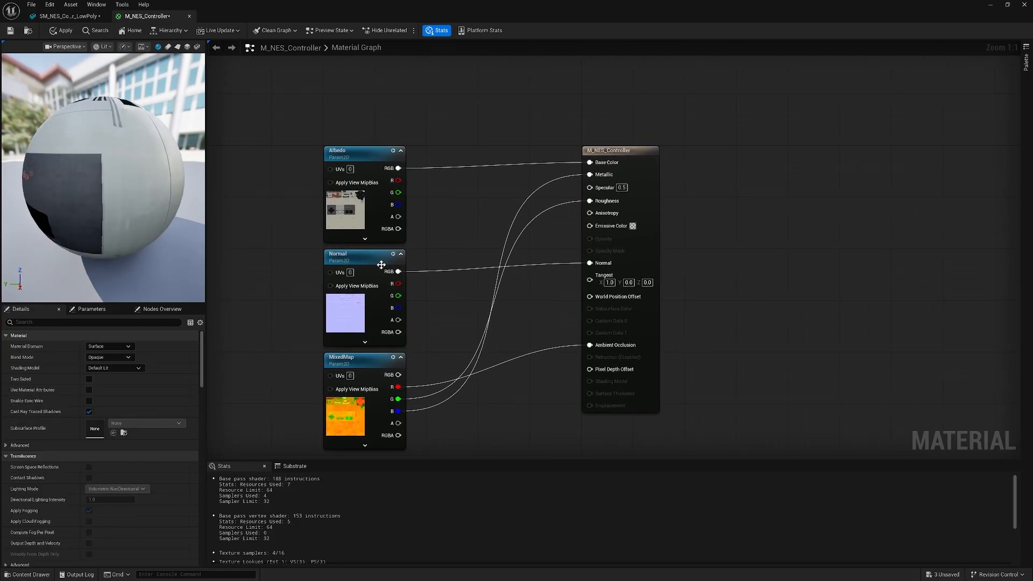
left_click_drag(298, 90, 407, 451)
left_click_drag(353, 168, 359, 144)
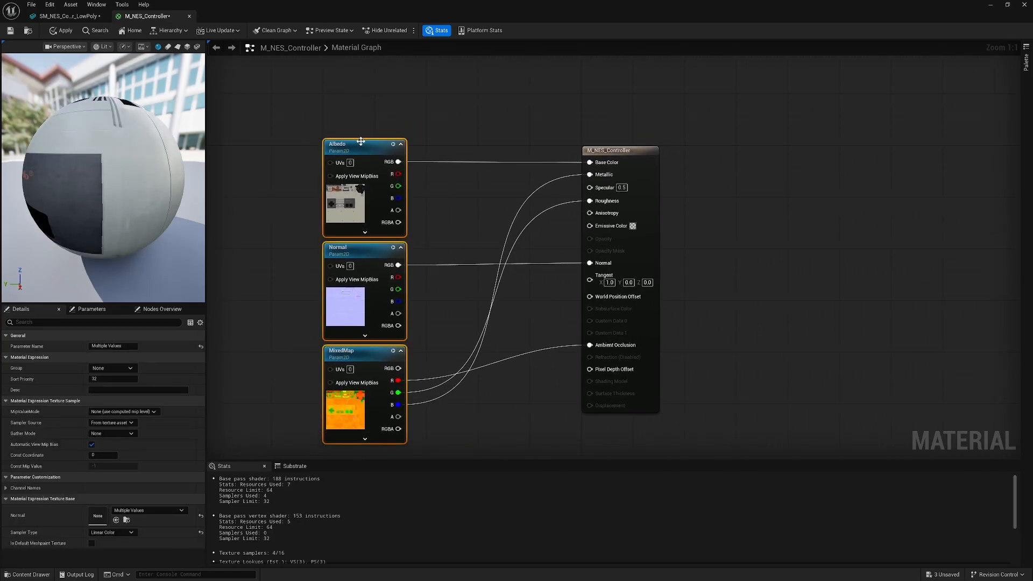
left_click(459, 221)
mouse_move(459, 222)
right_mouse_down()
mouse_move(495, 188)
mouse_move(476, 210)
right_mouse_up()
scroll(500, 192, "down", 1)
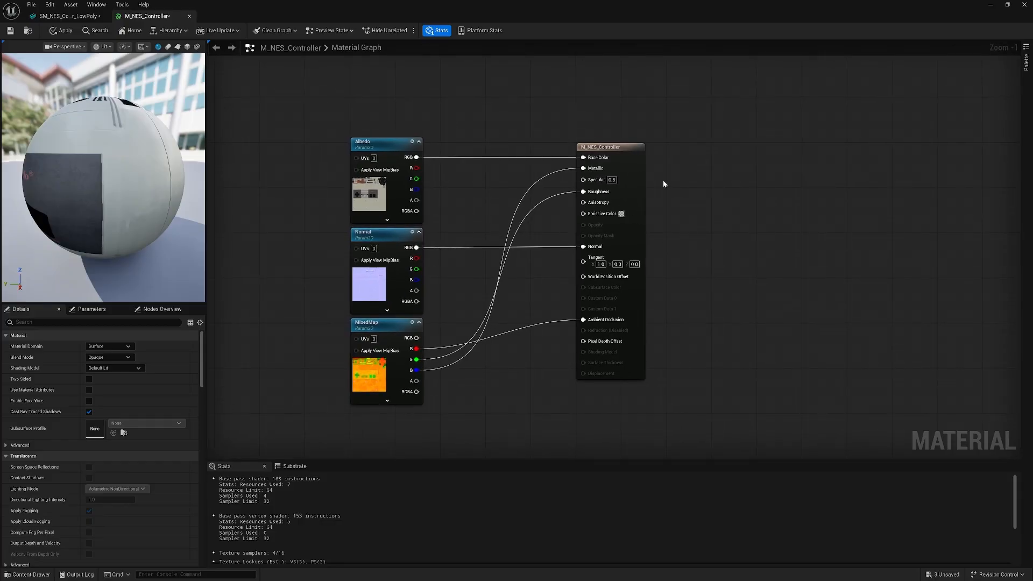
left_click(65, 31)
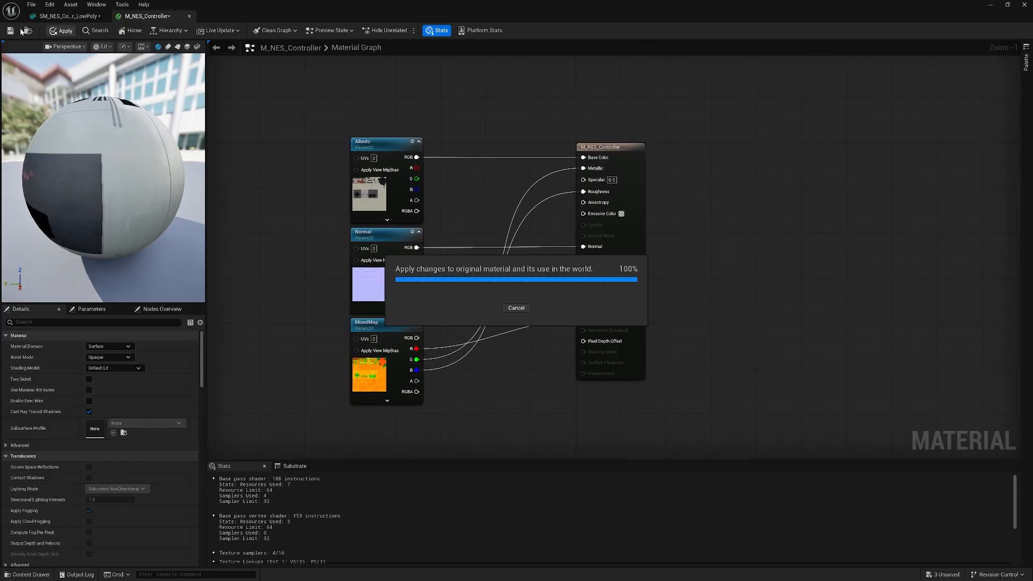
Step: Assign M_NES_Controller to the Element 0 material slot of the SM_NES_Controller_LowPoly static mesh
left_click(60, 16)
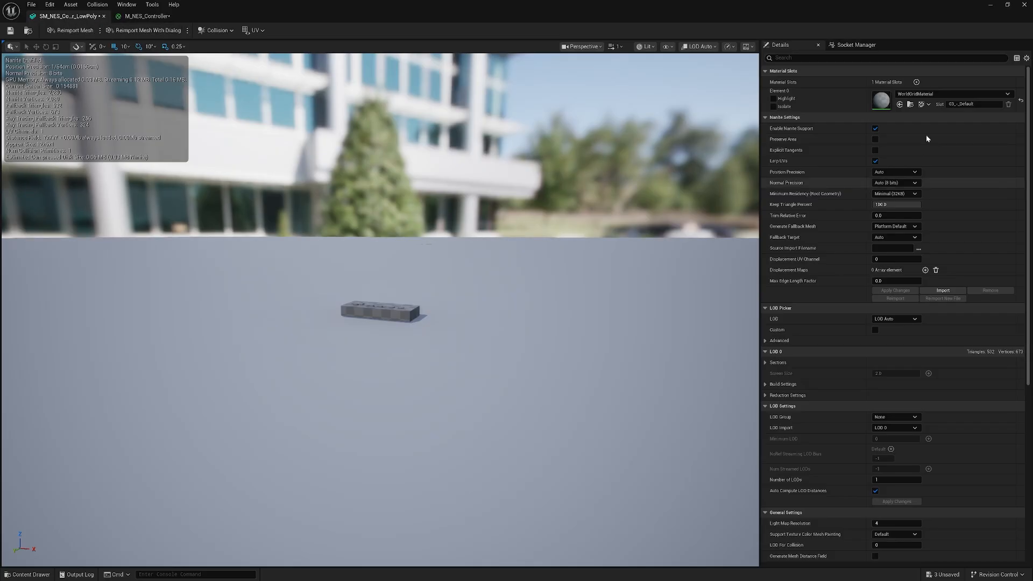
left_click(931, 94)
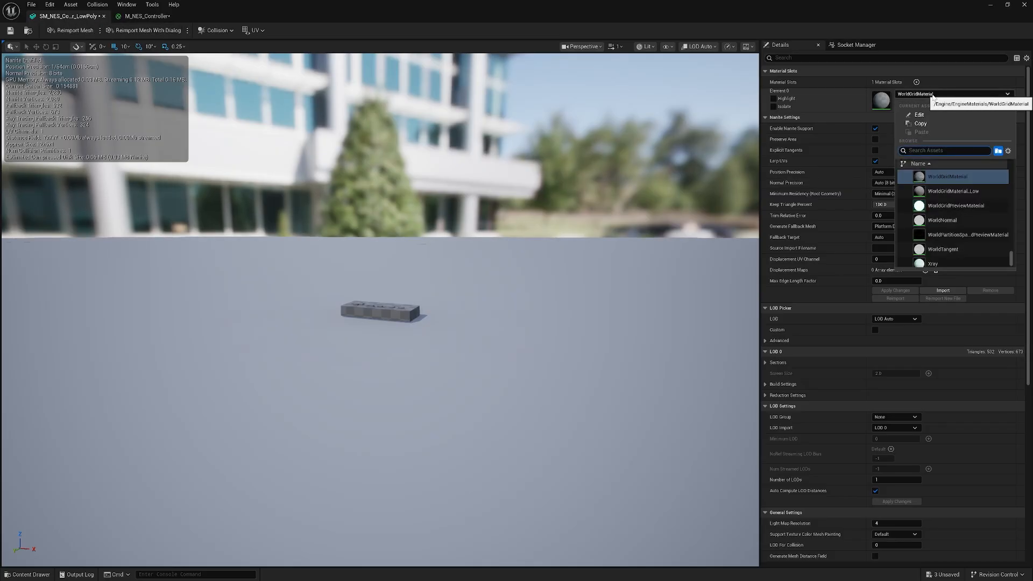
type("M_N")
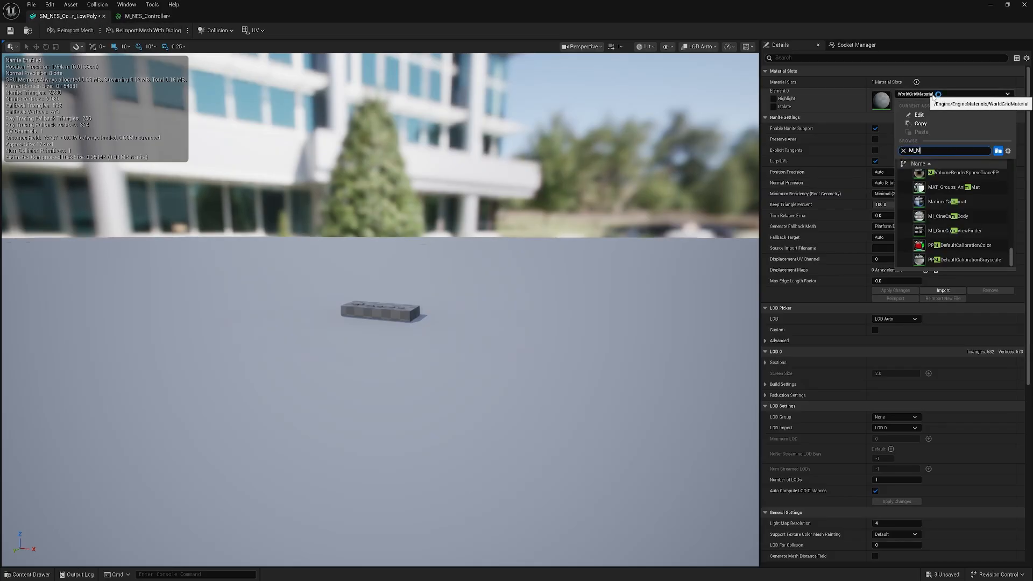
type("ES")
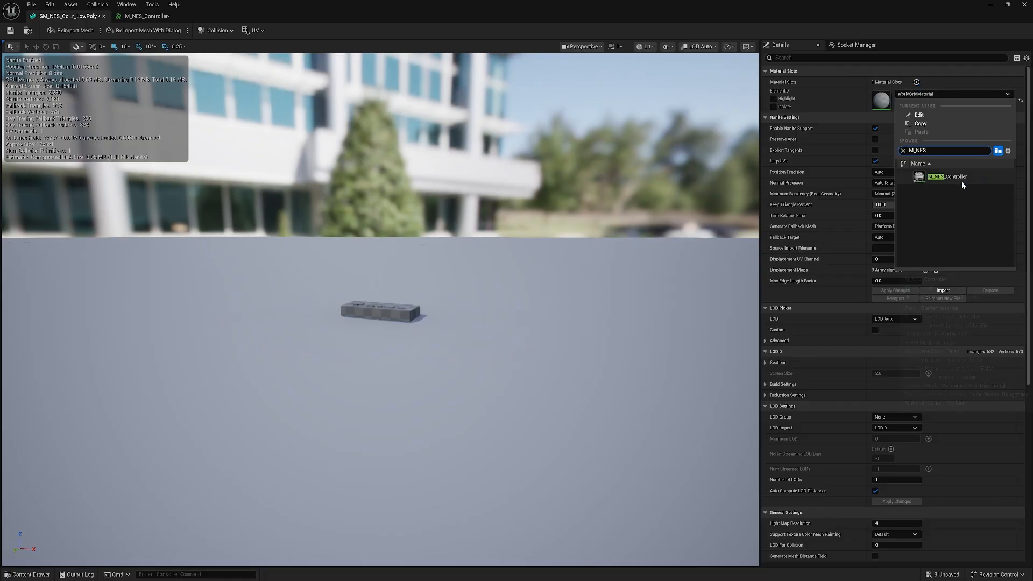
left_click(957, 175)
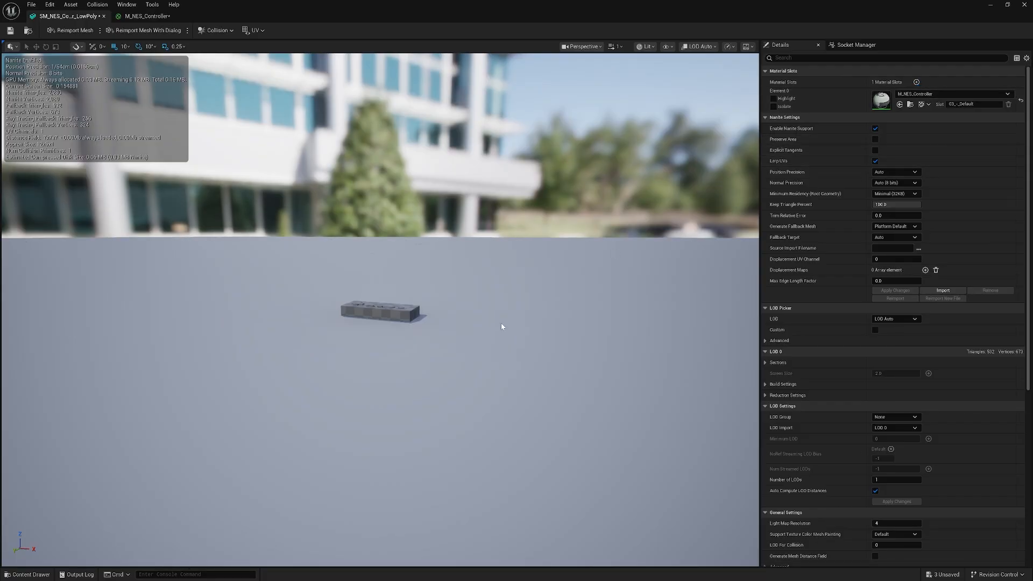
scroll(418, 313, "up", 3)
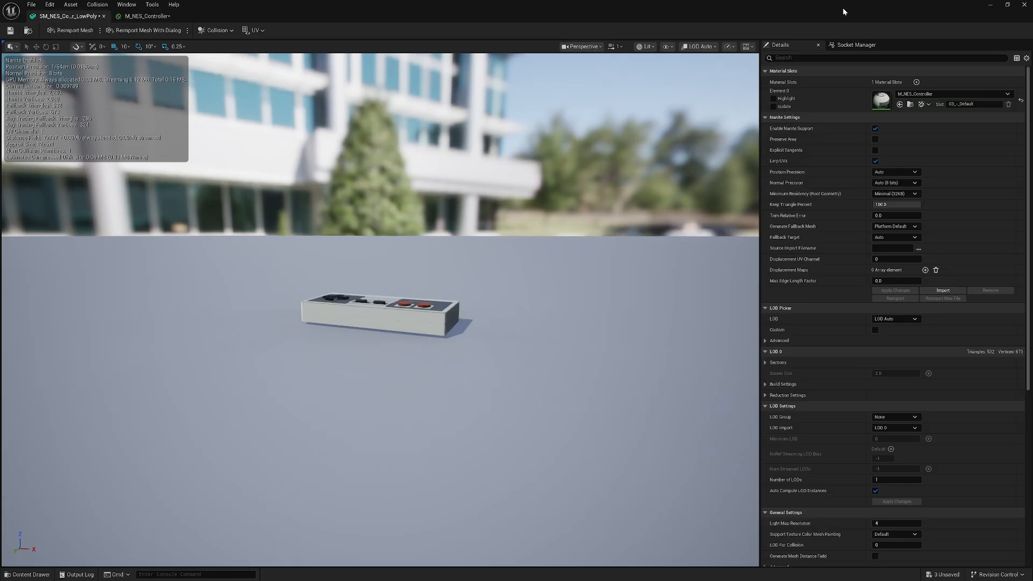
Step: Return to the level and examine the textured controller on the platform from near and far
left_click(990, 5)
right_click_drag(595, 221, 584, 202)
key("w")
key("f")
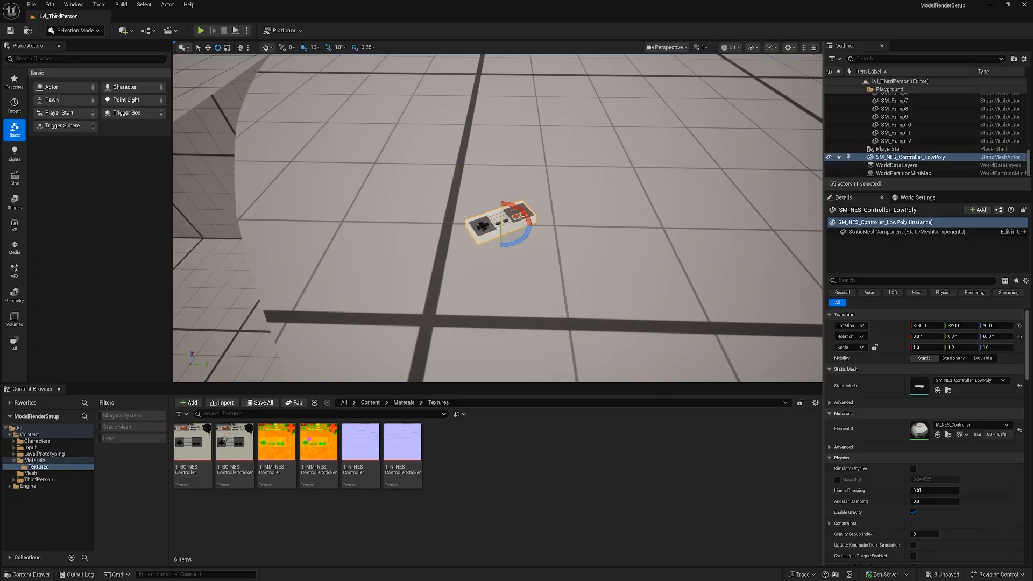
scroll(498, 218, "down", 8)
scroll(497, 218, "up", 6)
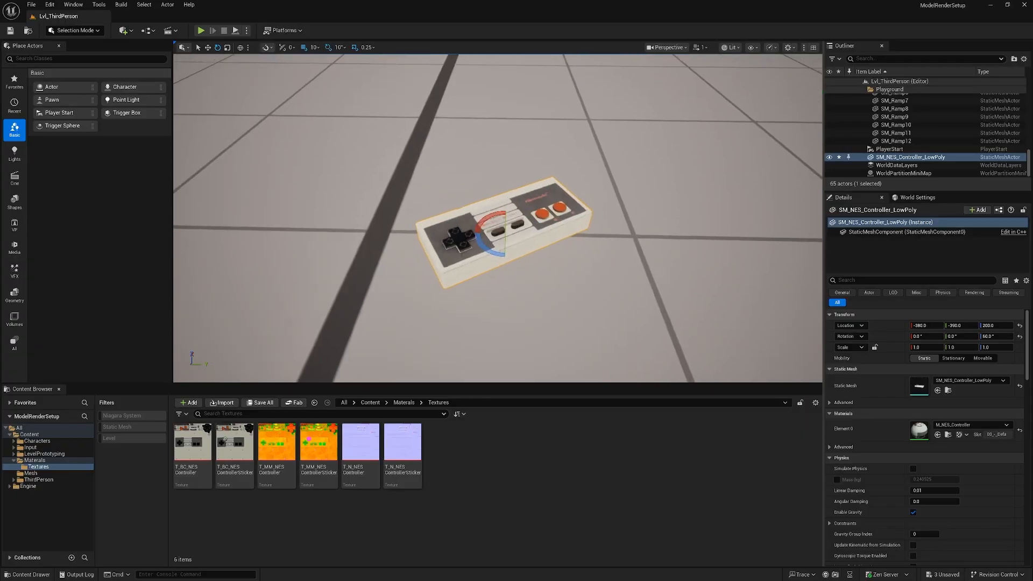
scroll(498, 218, "down", 7)
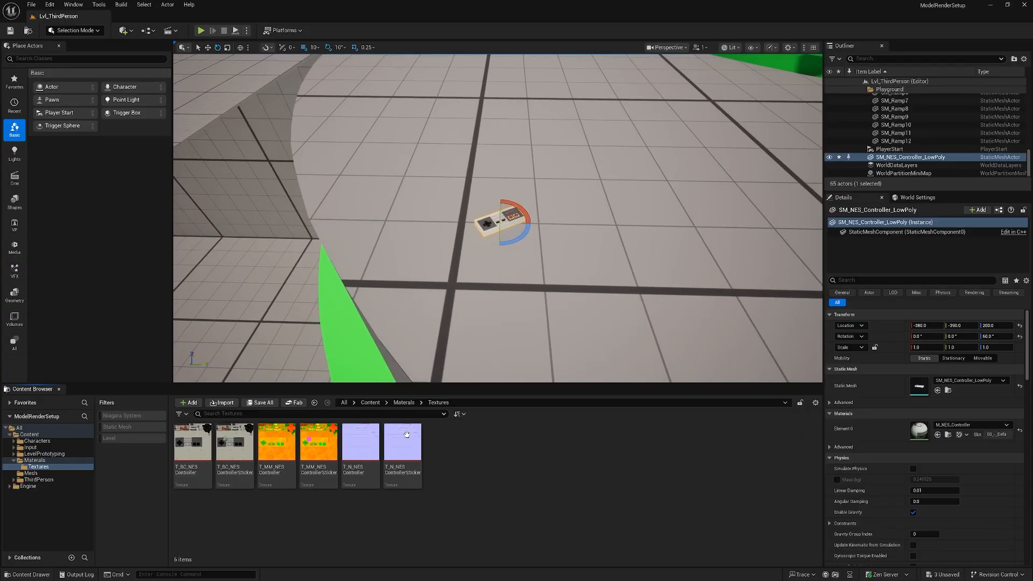
Step: Create a material instance from M_NES_Controller in the Materials folder and name it MI_NES_Controller_Inst
left_click(403, 402)
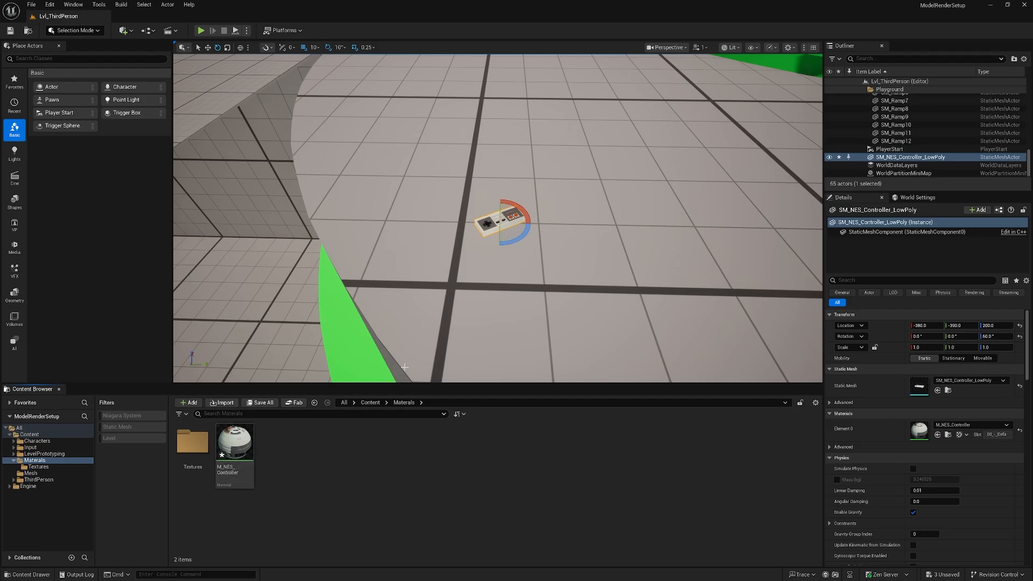
right_click(234, 458)
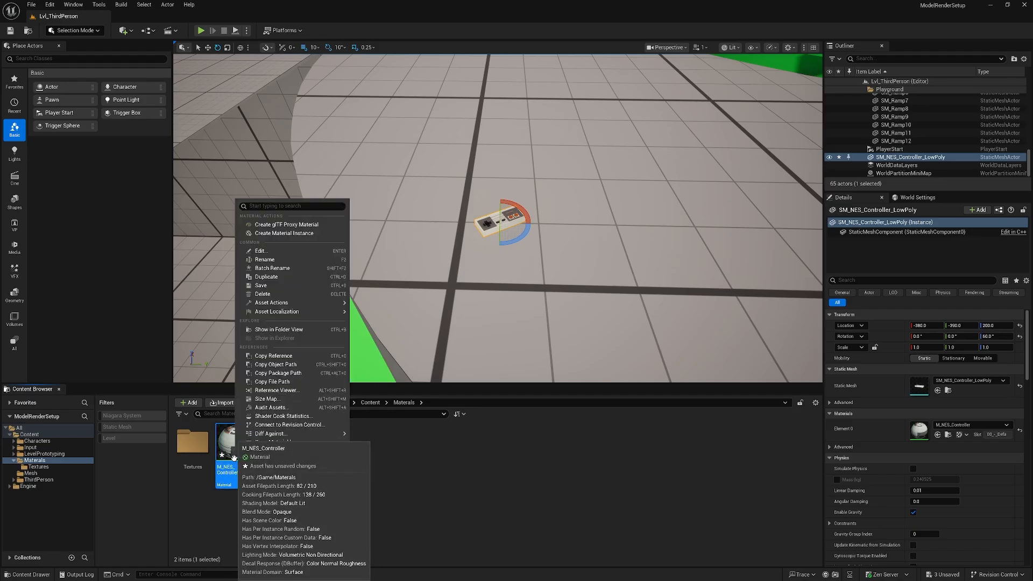
left_click(283, 233)
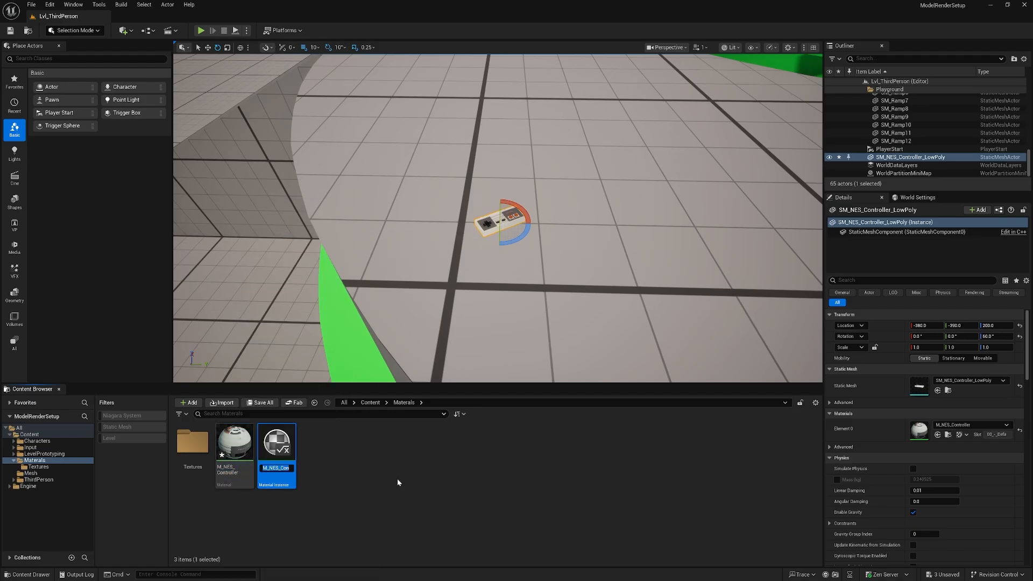
key("Home")
type("I")
key("Return")
Step: Open MI_NES_Controller_Inst and enable overrides for its Albedo, MixedMap and Normal texture parameters
double_click(279, 447)
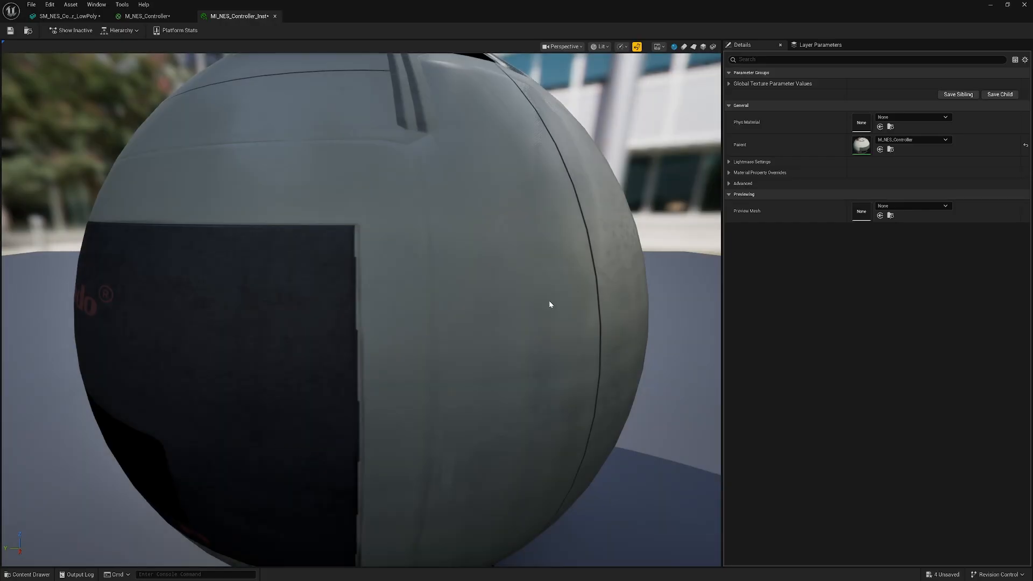
left_click(729, 84)
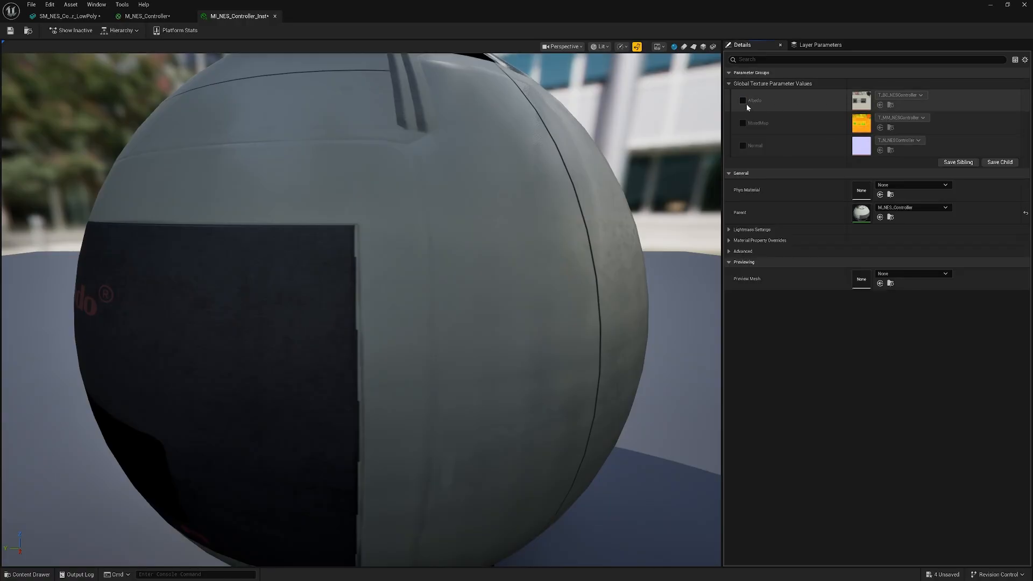
left_click(742, 100)
left_click(742, 123)
left_click(743, 145)
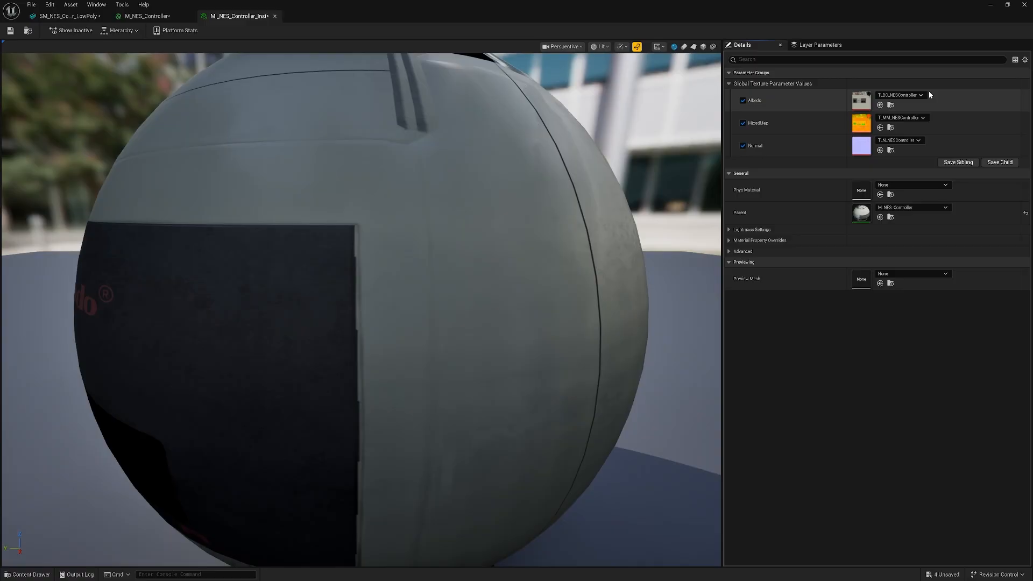
left_click(922, 94)
left_click(922, 96)
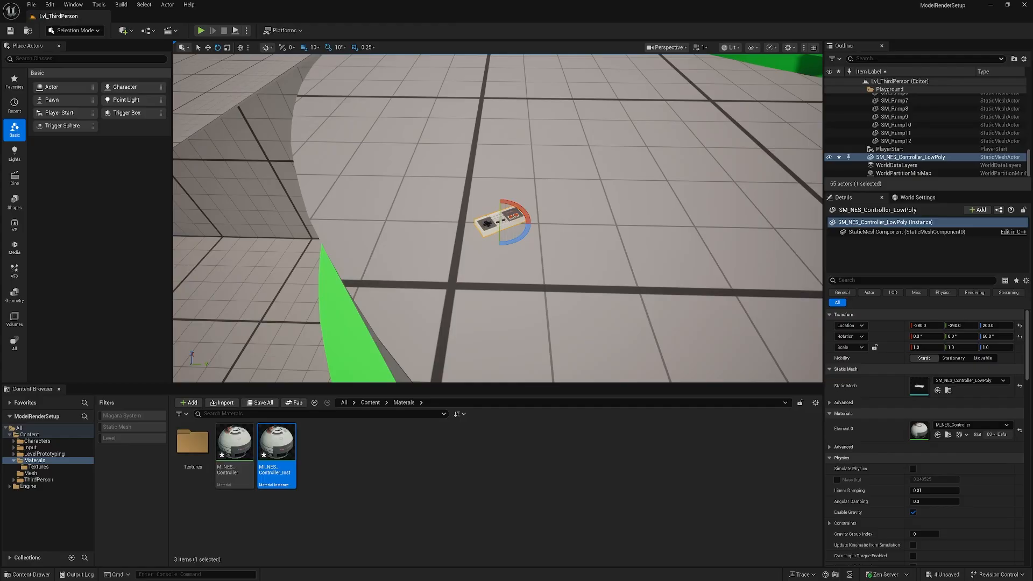
left_click(346, 471)
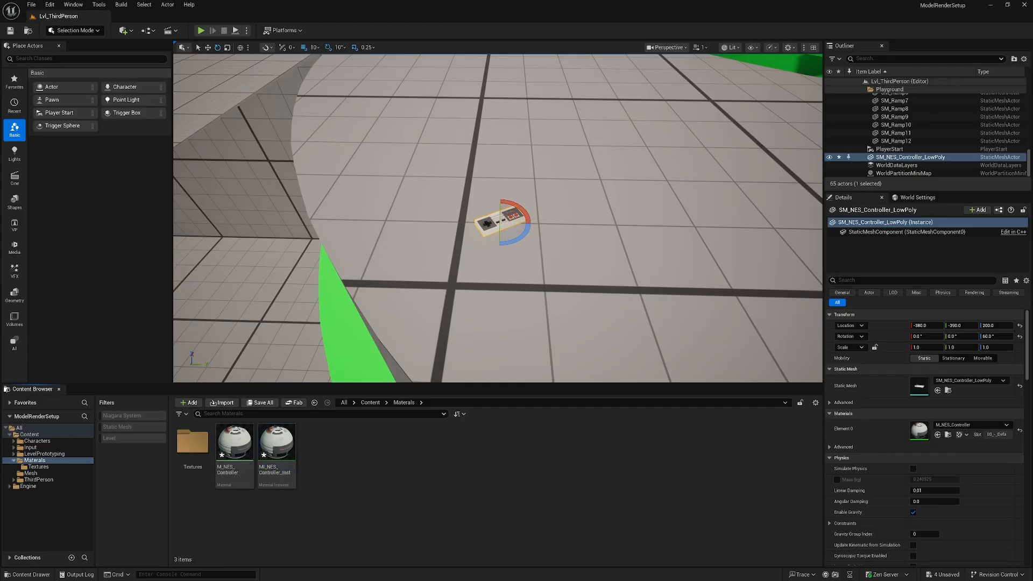
Step: Assign MI_NES_Controller_Inst to the Element 0 material slot of the SM_NES_Controller_LowPoly static mesh, save the mesh and close its editor
left_click_drag(1, 199, 398, 149)
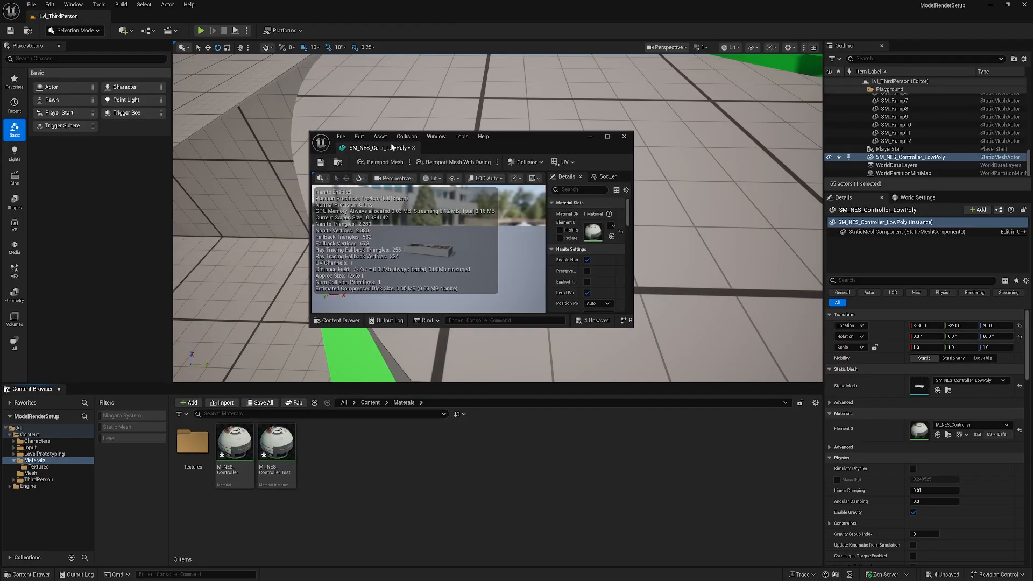
double_click(536, 138)
left_click(934, 94)
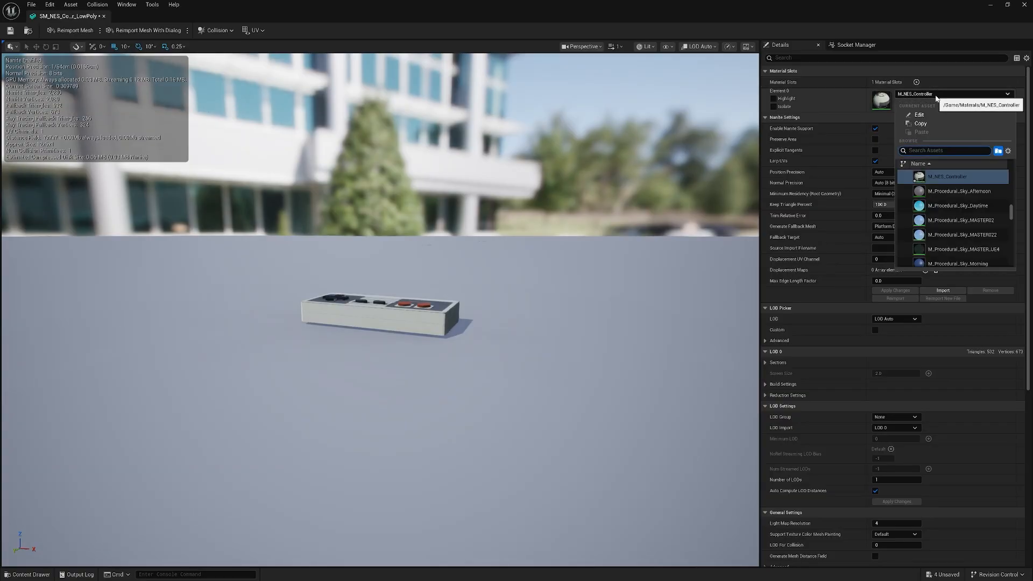
type("MIU")
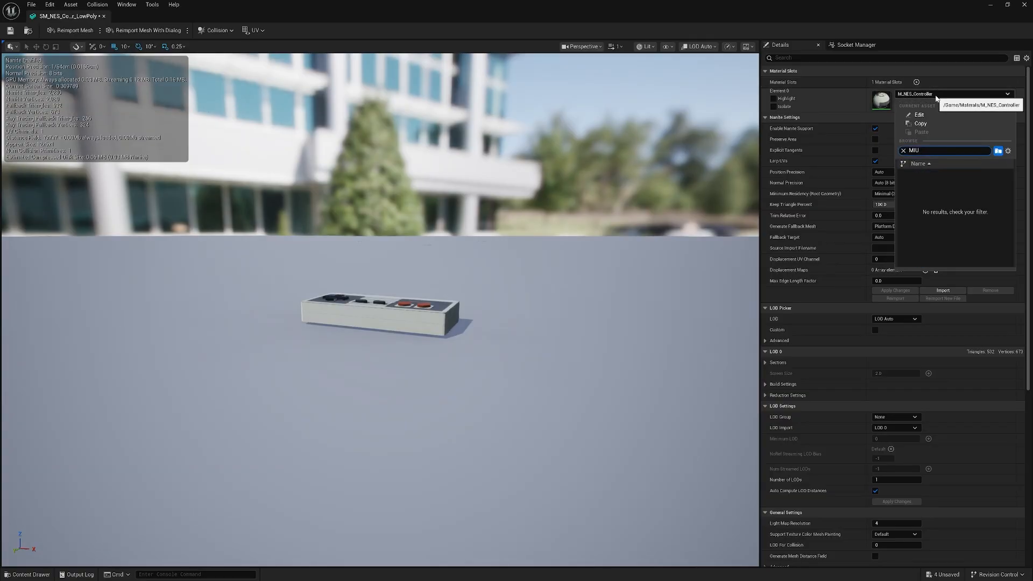
key("BackSpace")
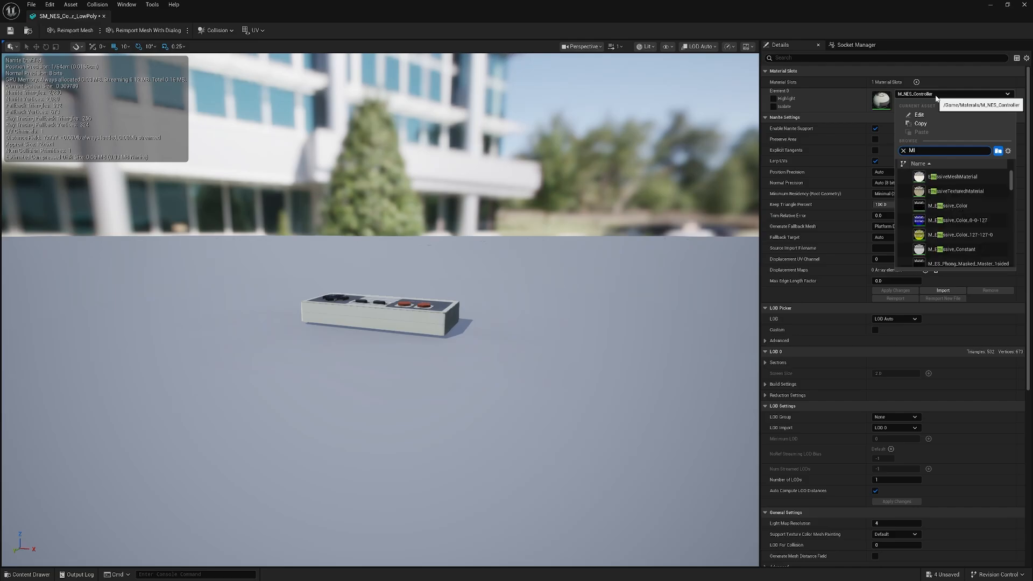
type("_")
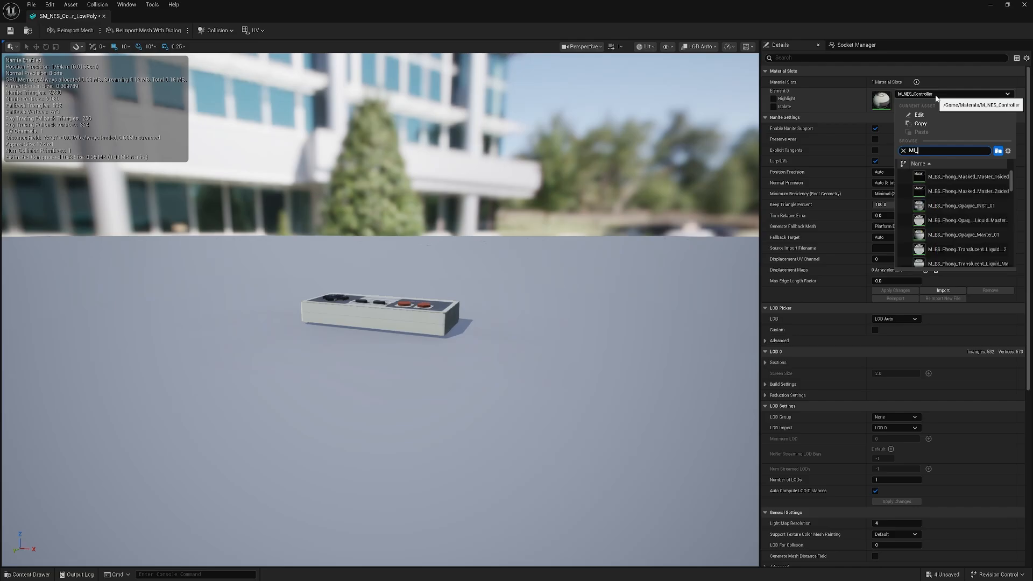
type("NES")
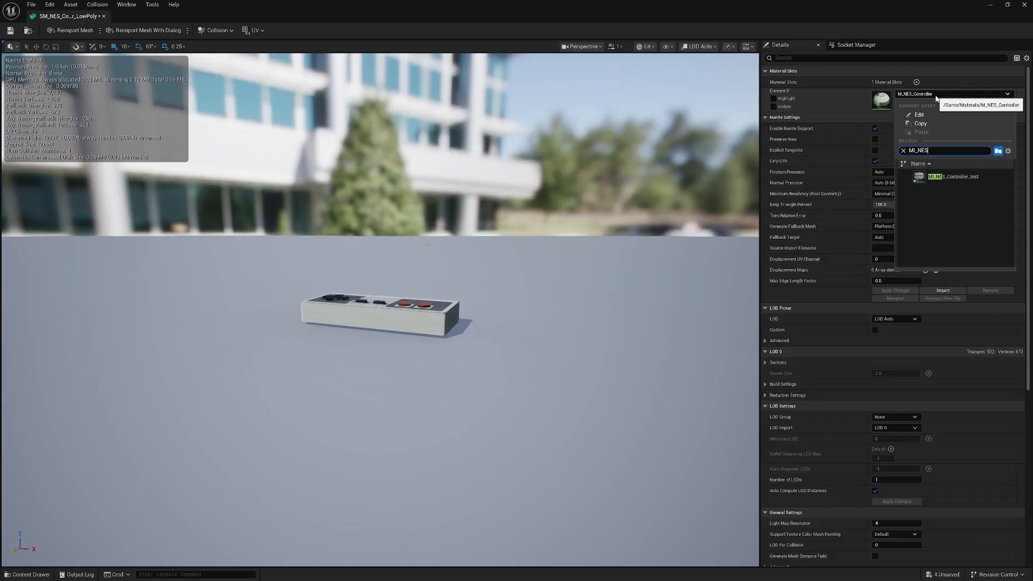
left_click(959, 176)
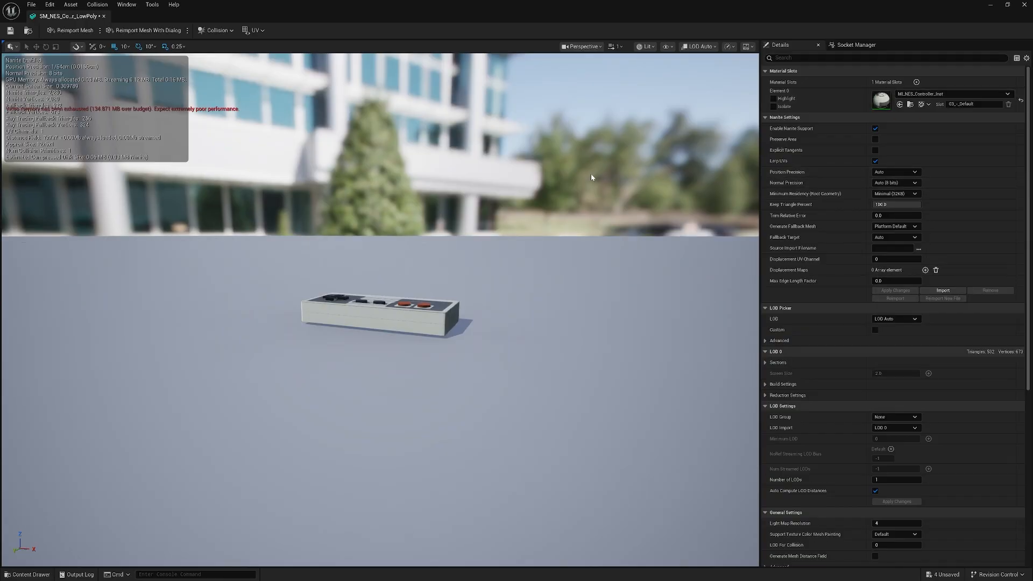
left_click(10, 34)
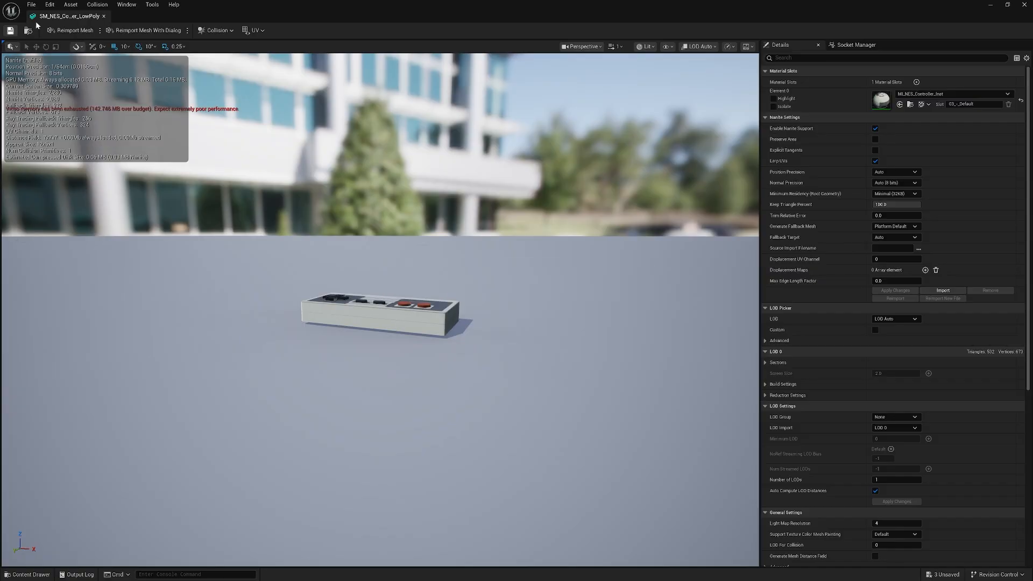
left_click(103, 17)
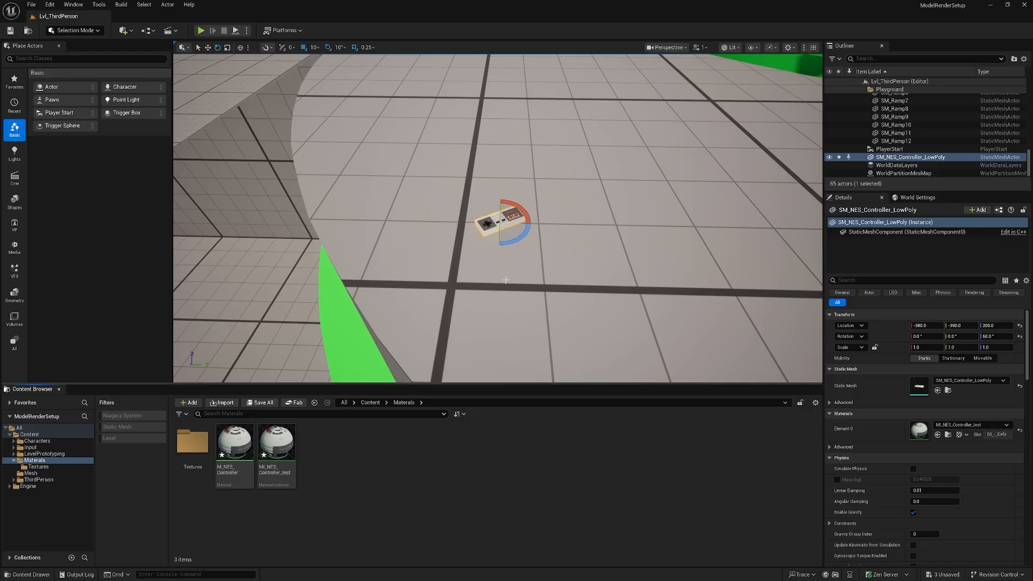
Step: Delete the SM_NES_Controller_LowPoly actor from the Lvl_ThirdPerson level
right_click_drag(484, 323, 532, 268)
key("w")
key("s")
key("Delete")
key("s")
Step: Create a new level from the Basic template
left_click(35, 7)
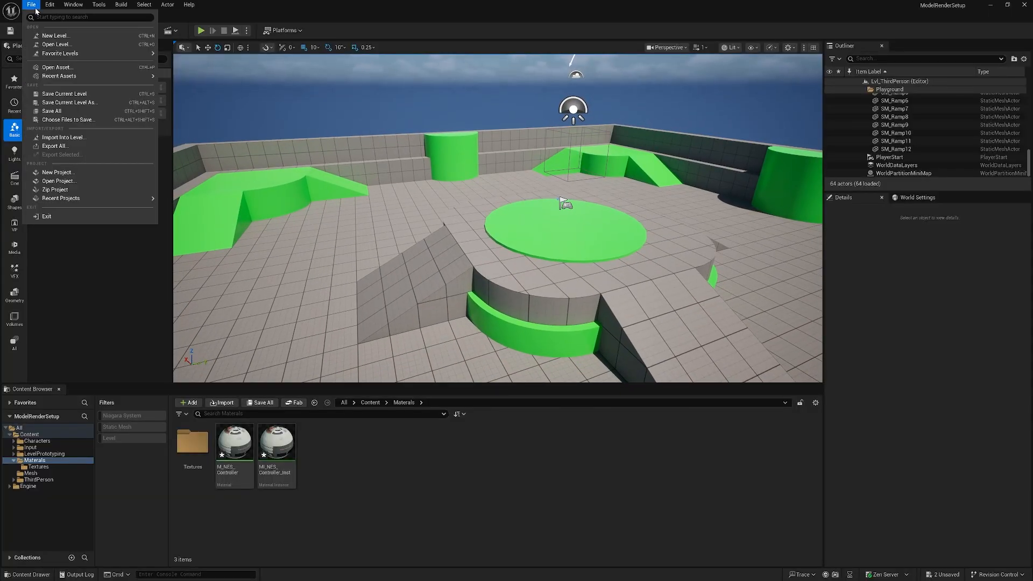
left_click(55, 35)
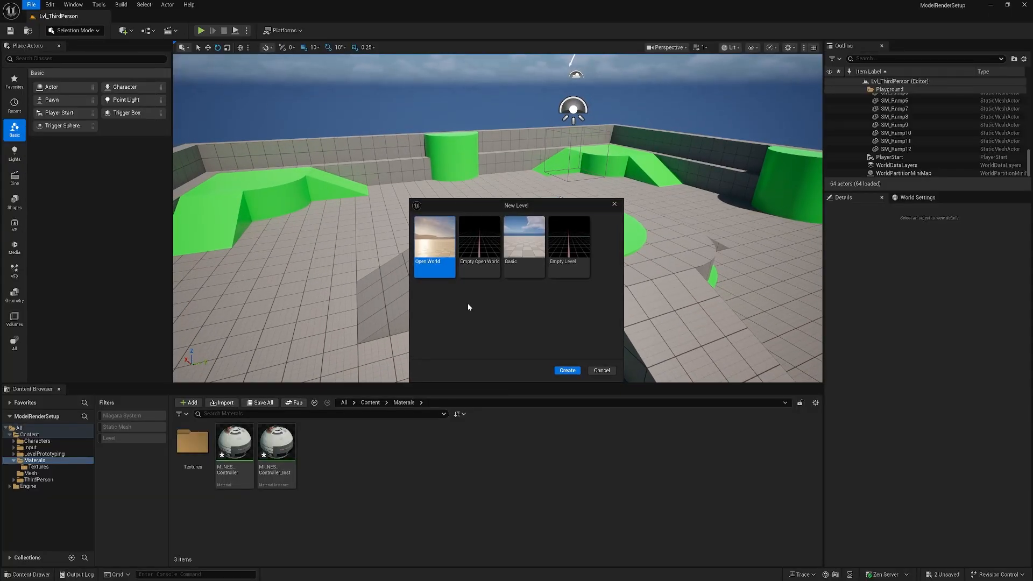
left_click(523, 242)
left_click(567, 370)
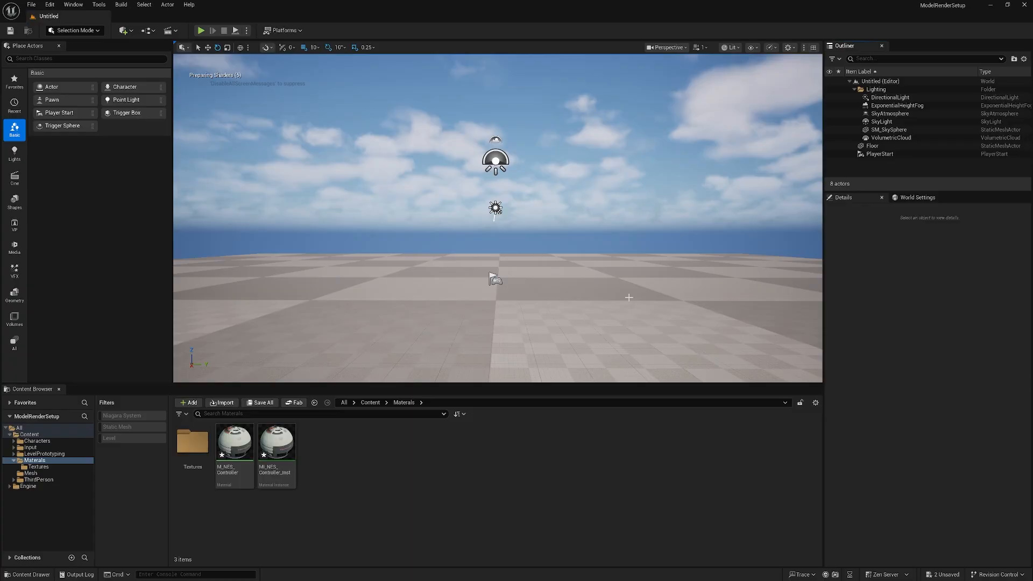
Step: Delete all actors from the new level, including the Lighting folder, Floor and PlayerStart
left_click(888, 82)
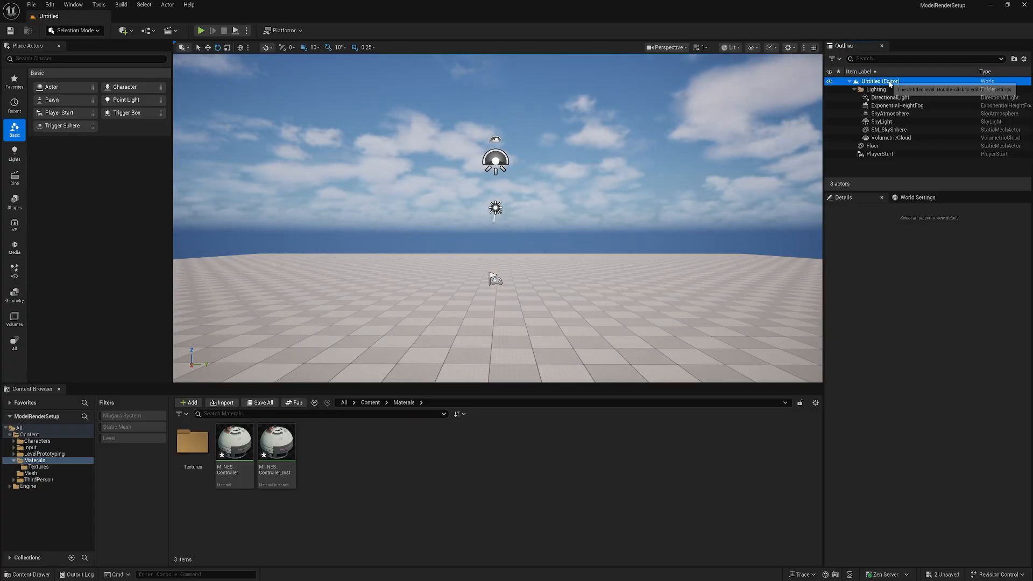
left_click(881, 155, "shift")
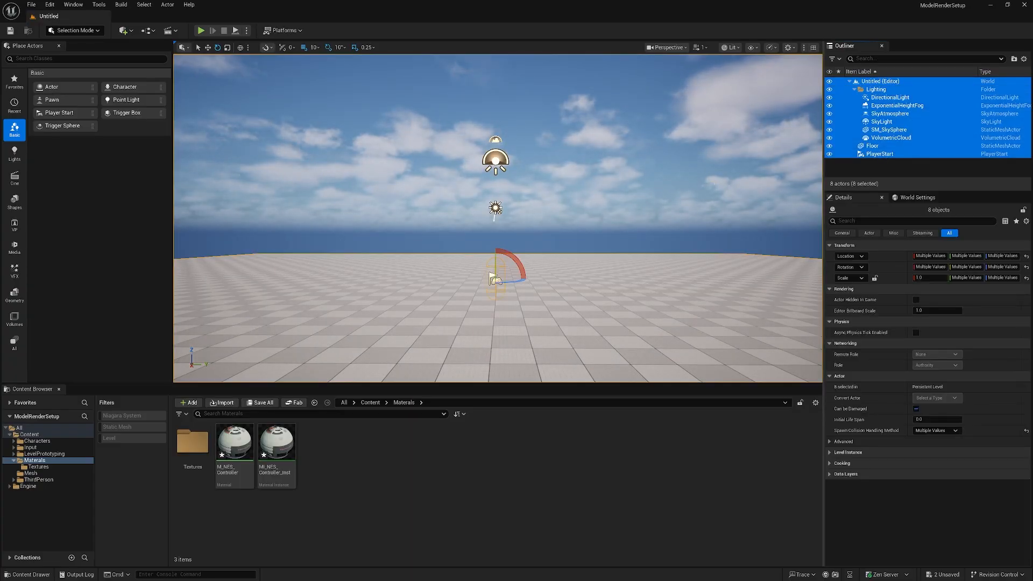
key("Delete")
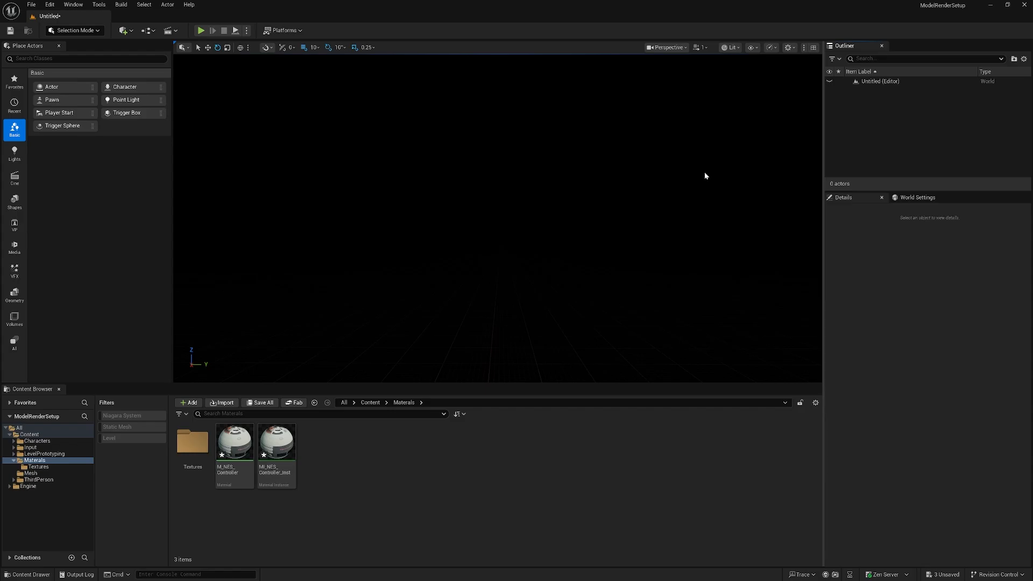
Step: Add a Plane actor to the empty level and reset its location to 0, 0, 0
left_click(86, 59)
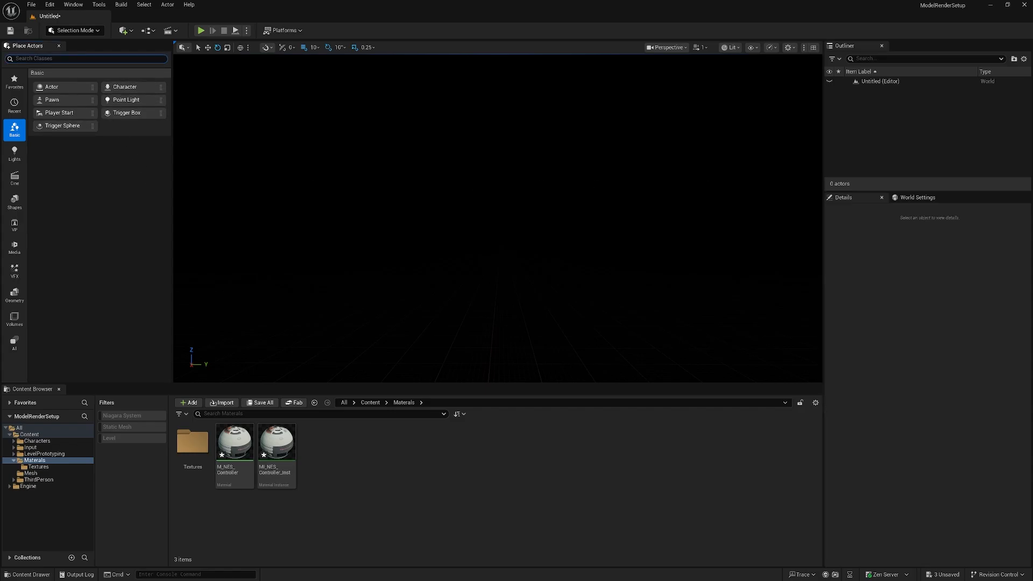
type("plane")
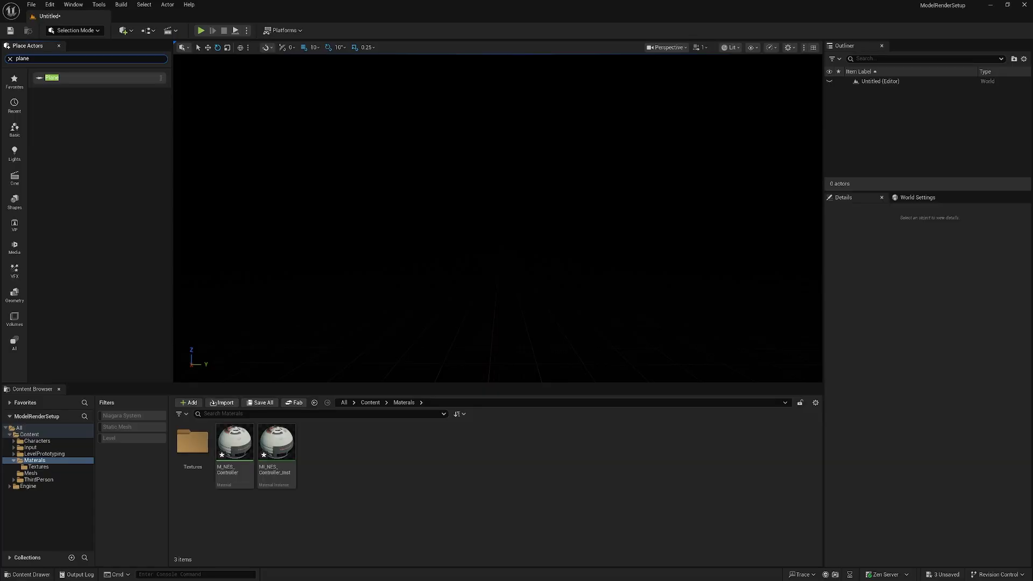
left_click_drag(69, 76, 451, 299)
right_click(1018, 326)
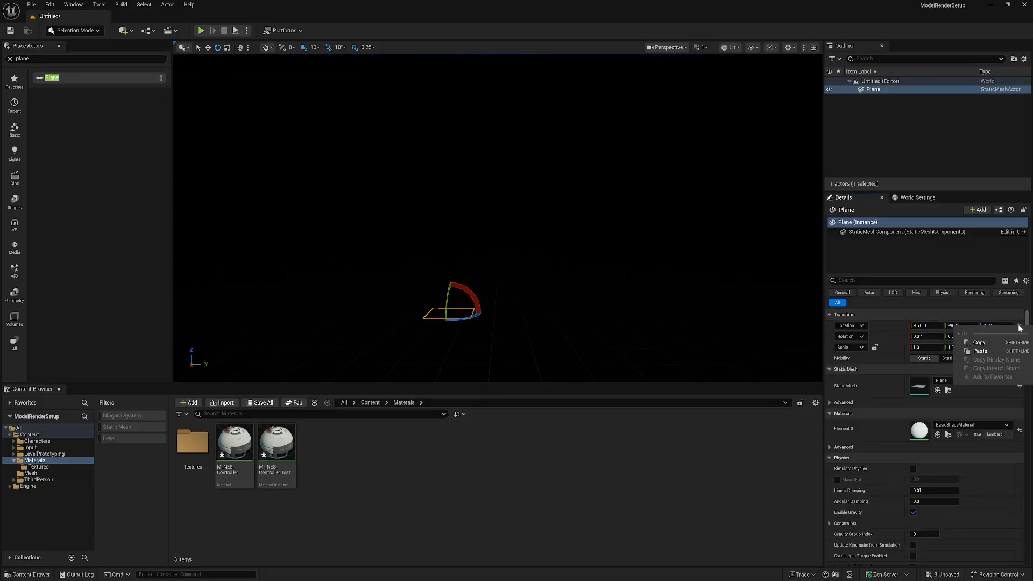
left_click(1019, 327)
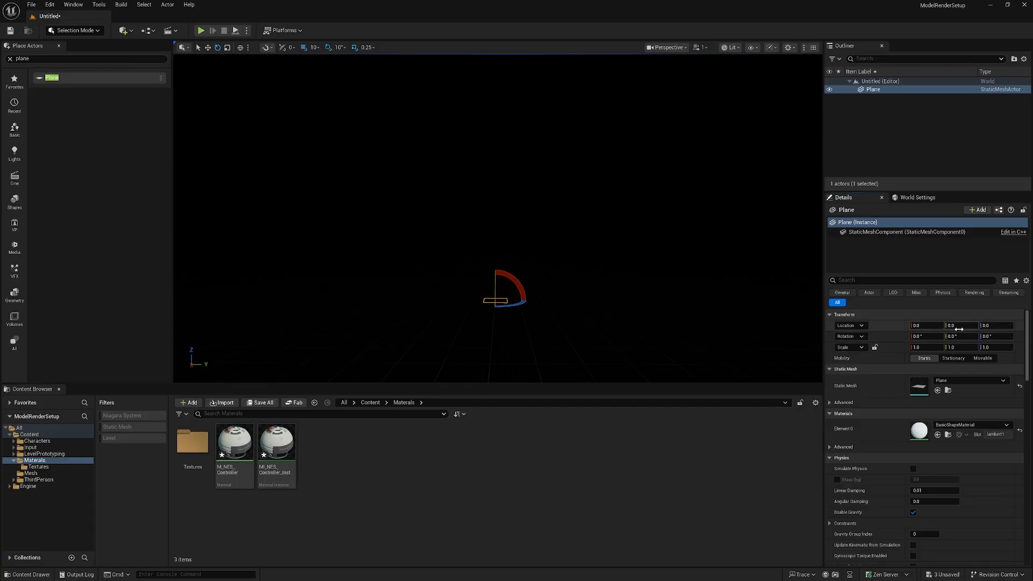
Step: Set the plane's X and Y scale to 30
right_click_drag(592, 284, 740, 331)
left_click(925, 347)
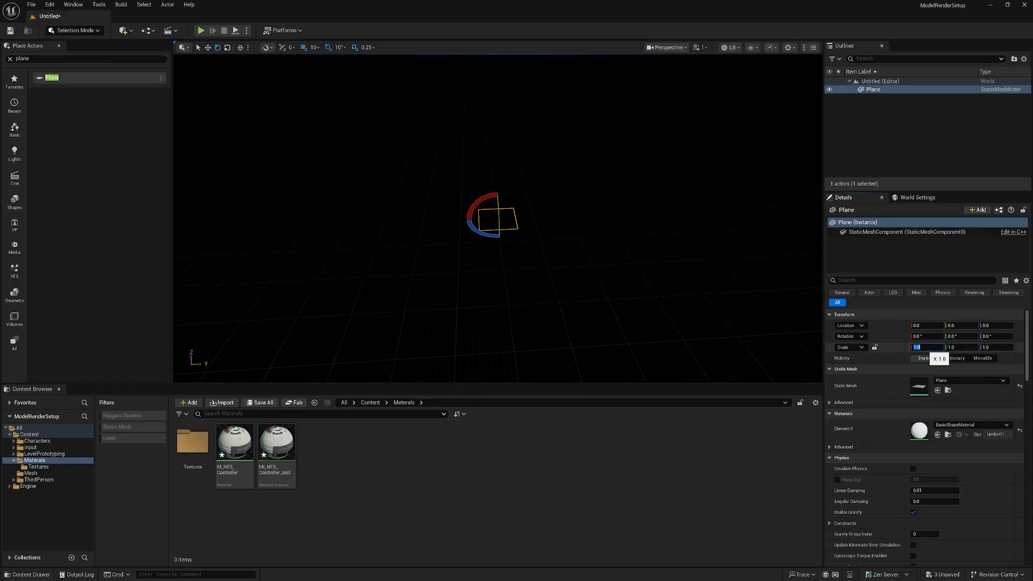
key("Tab")
type("30")
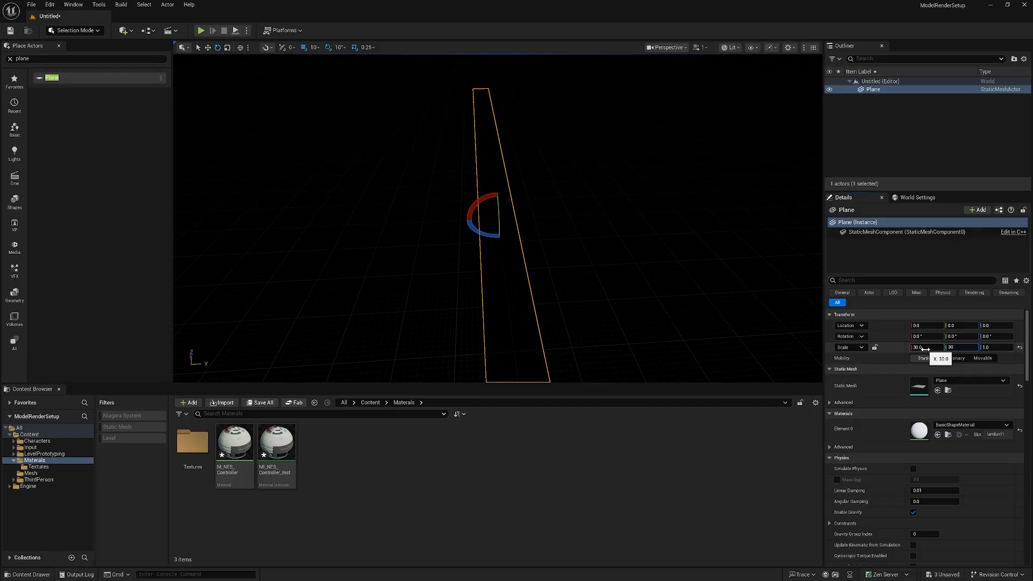
key("Return")
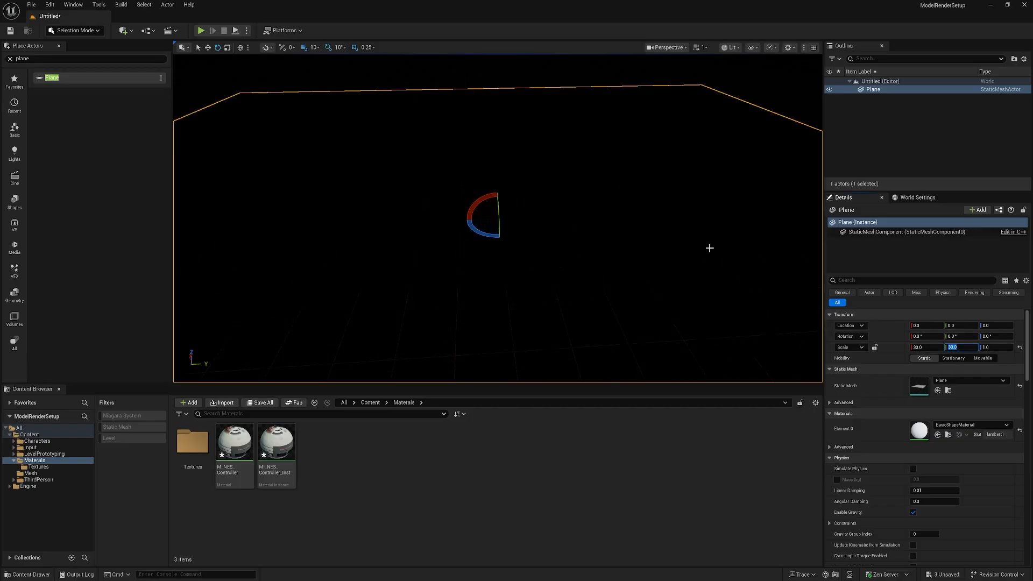
Step: Add a Sky Light to the level and reset its location to 0, 0, 0
left_click(61, 59)
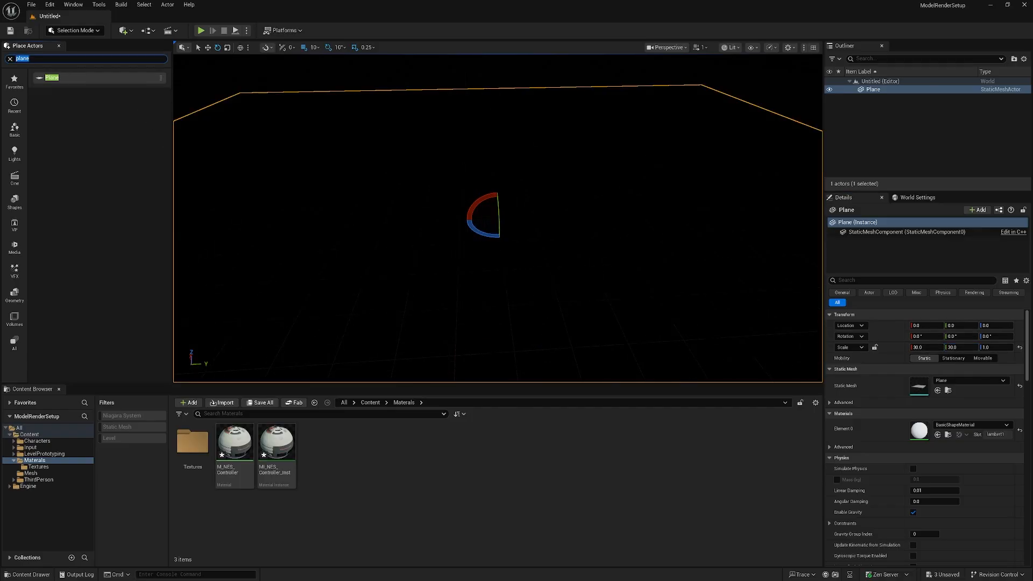
type("sky")
left_click_drag(136, 76, 460, 250)
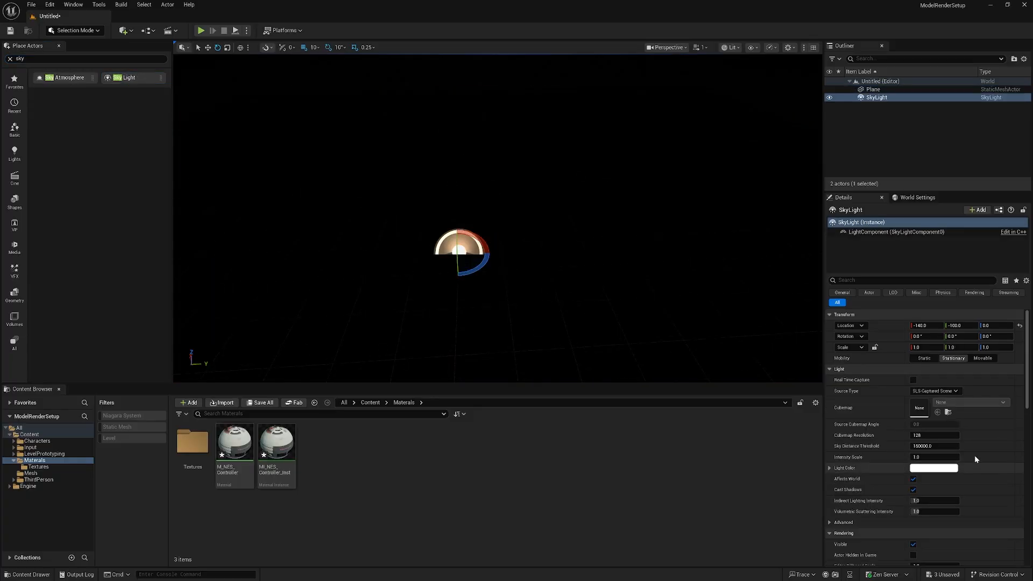
left_click(1019, 326)
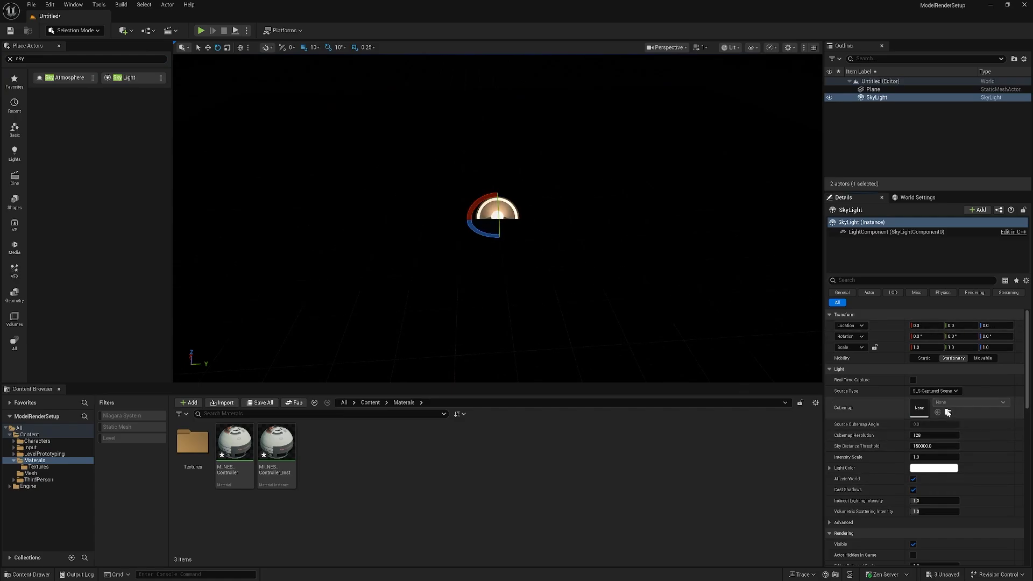
Step: Set the sky light's source type to SLS Specified Cubemap and use DaylightAmbientCubemap as its cubemap
left_click(948, 391)
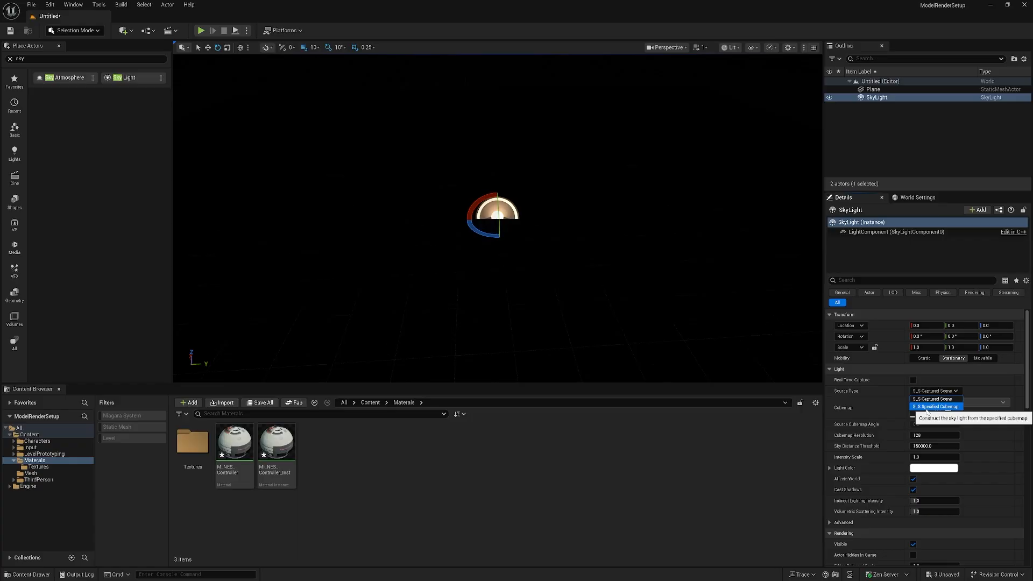
left_click(930, 407)
left_click(973, 401)
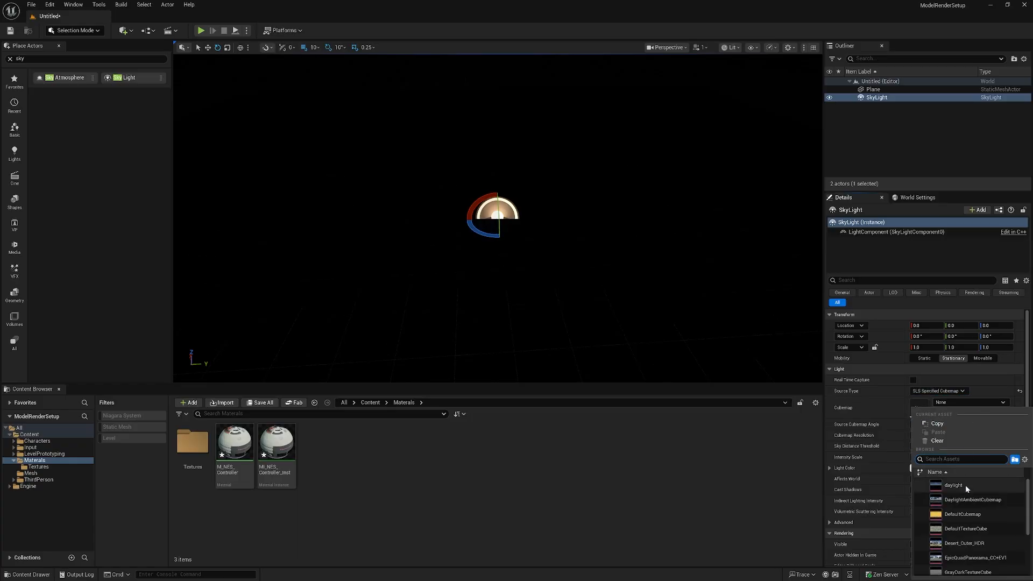
left_click(971, 499)
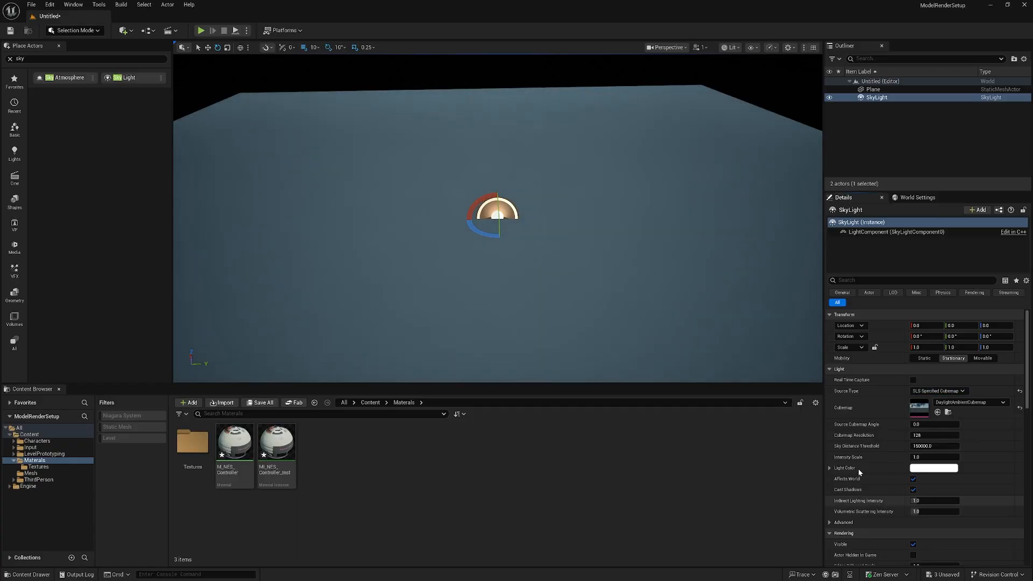
right_click_drag(587, 266, 560, 276)
key("w")
key("s")
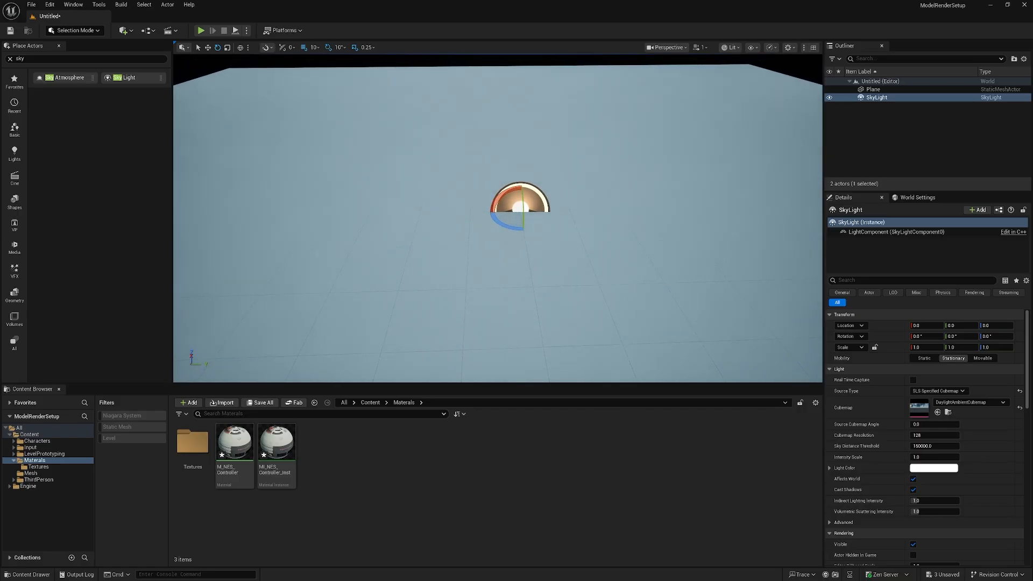
Step: Place SM_NES_Controller_LowPoly from the Mesh folder in the level and reset its location to 0, 0, 0
left_click(370, 402)
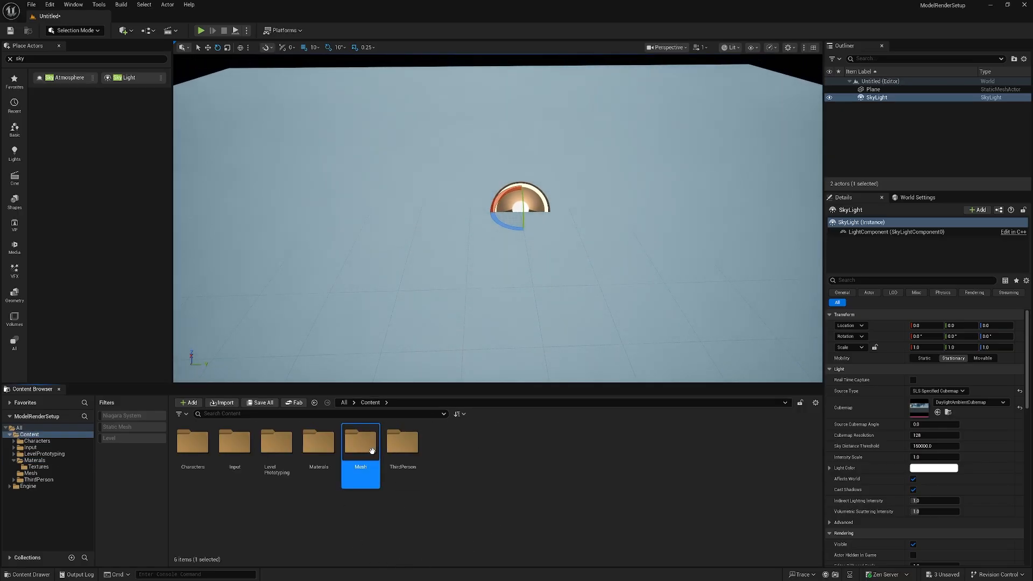
double_click(360, 442)
left_click_drag(192, 442, 501, 227)
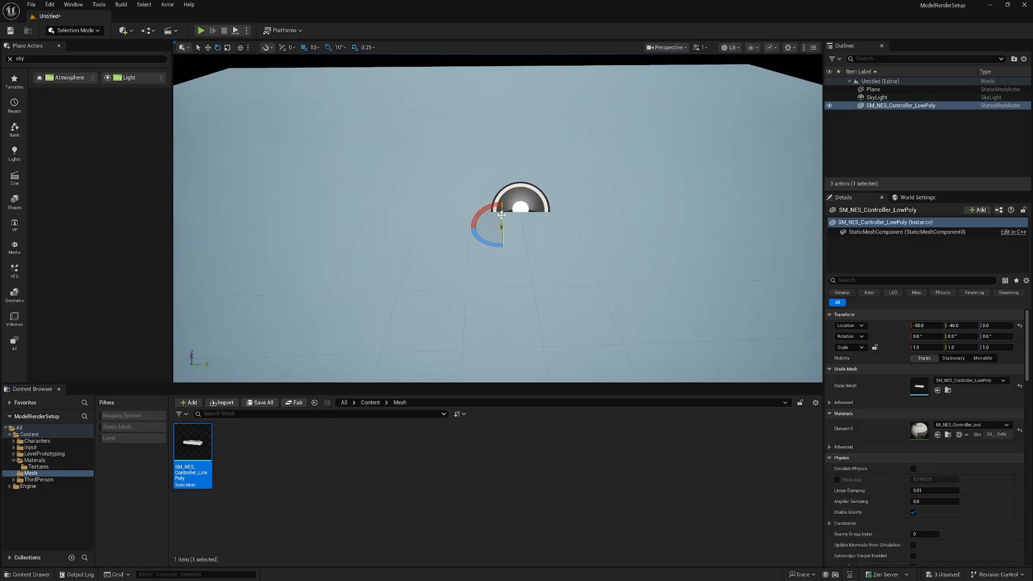
left_click(1018, 326)
key("f")
right_click_drag(497, 217, 473, 210)
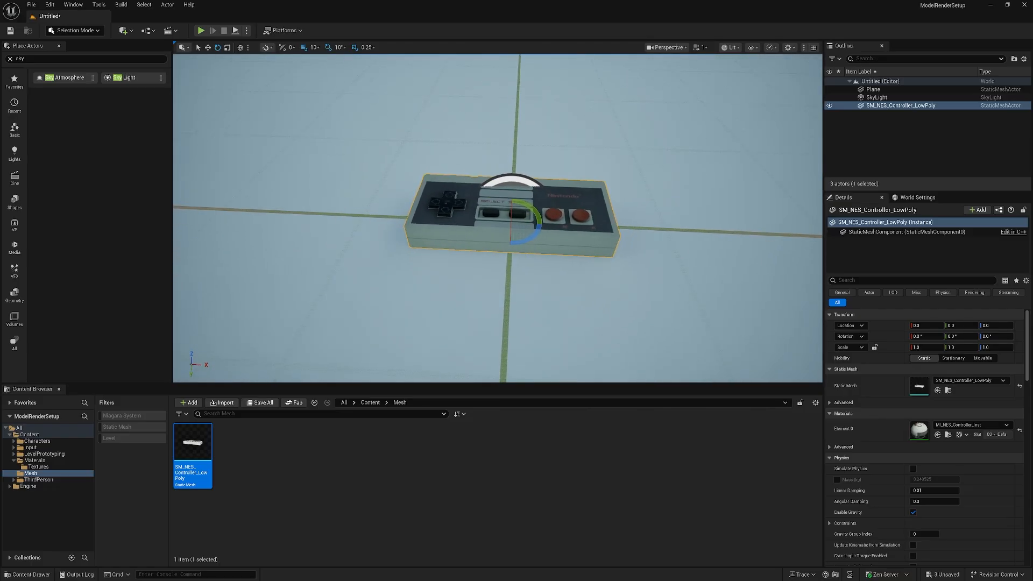
left_click(11, 59)
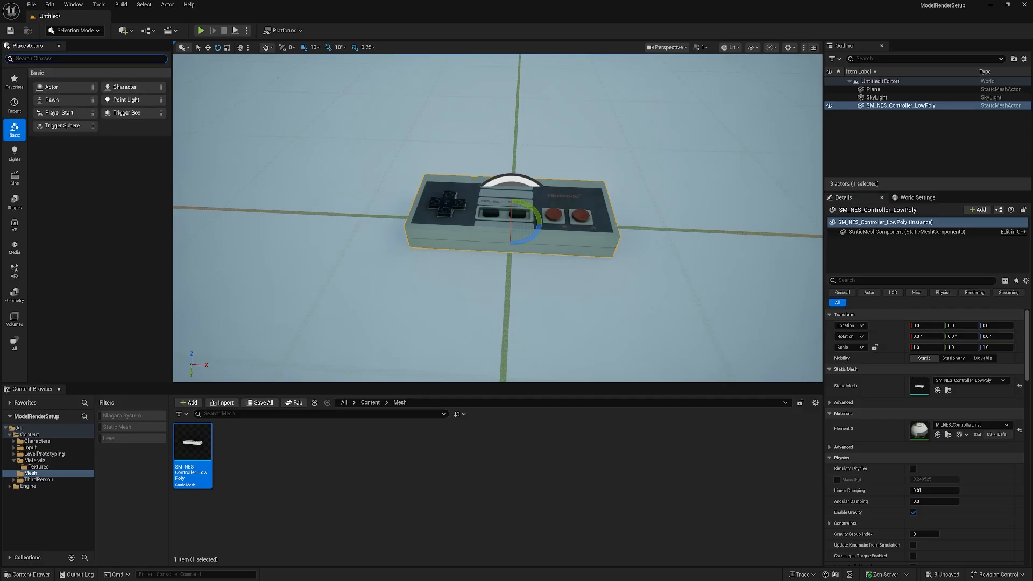
Step: Add a Post Process Volume to the level and enable its Infinite Extent (Unbound) option
type("post")
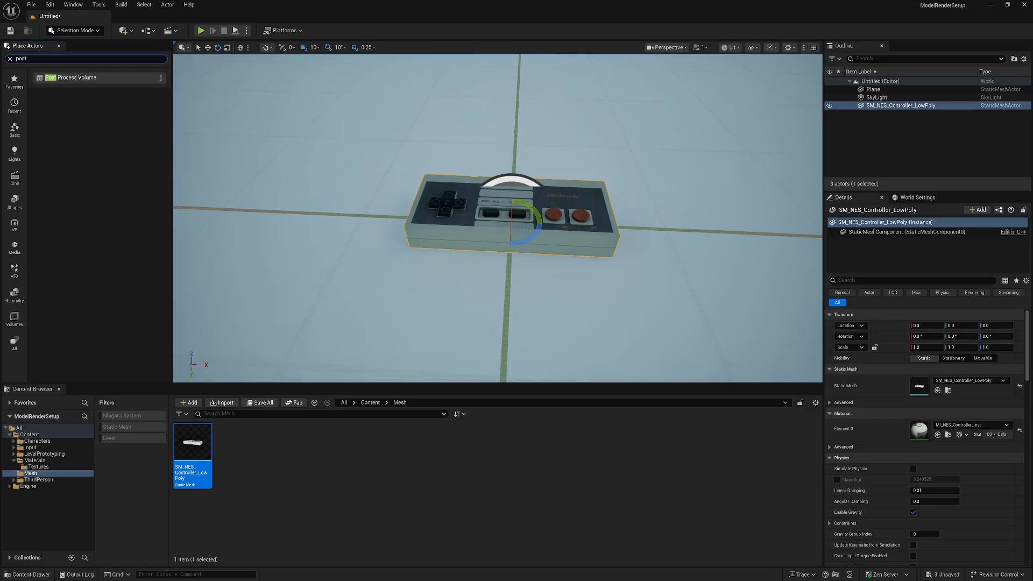
left_click_drag(217, 116, 350, 156)
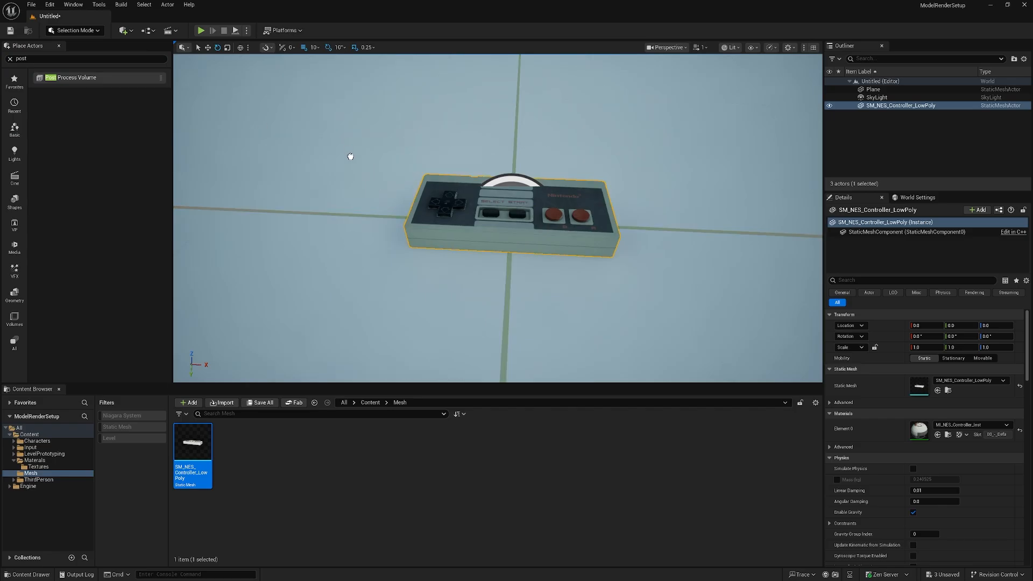
left_click_drag(429, 155, 439, 153)
key("f")
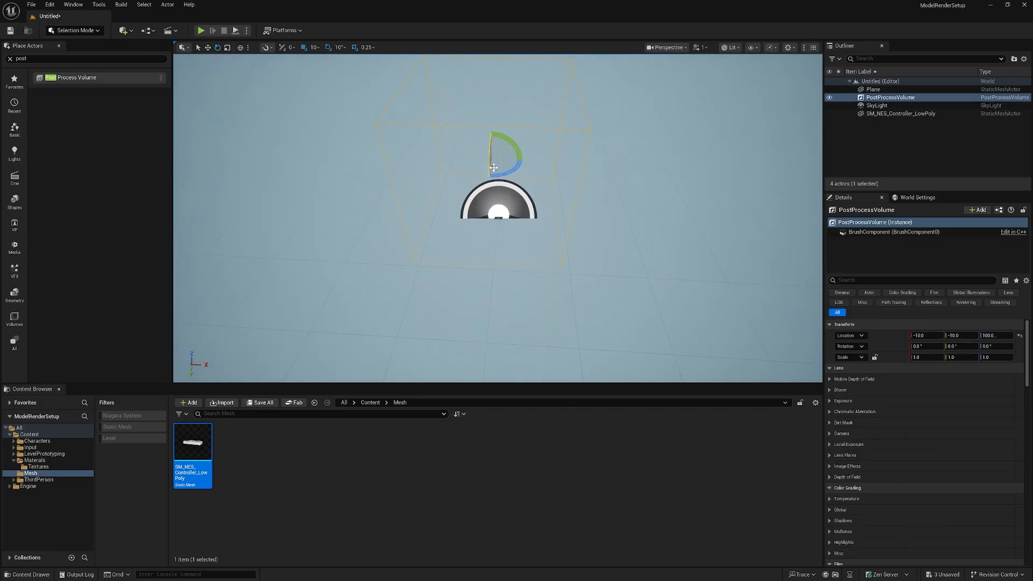
scroll(571, 191, "up", 3)
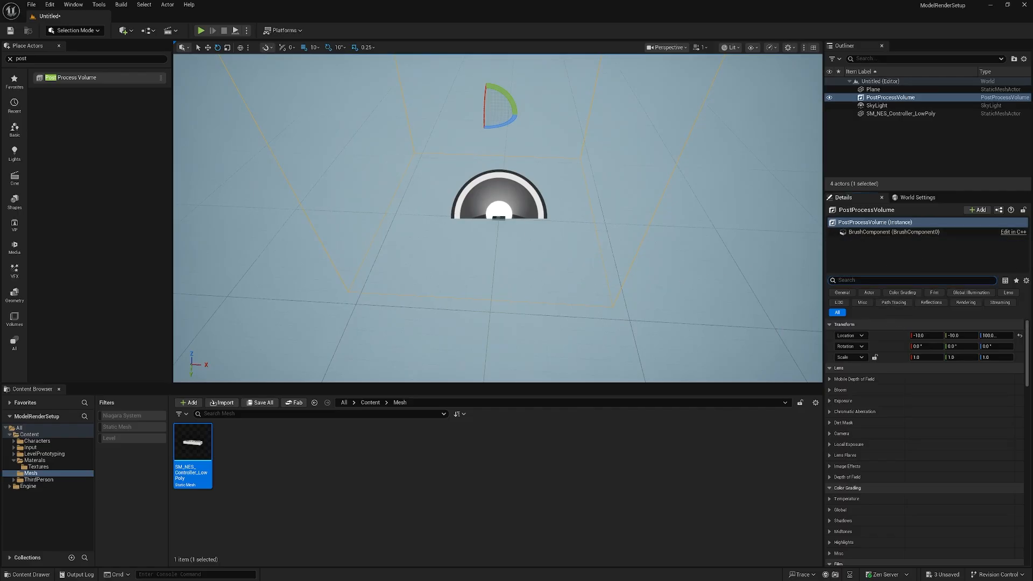
type("infinite")
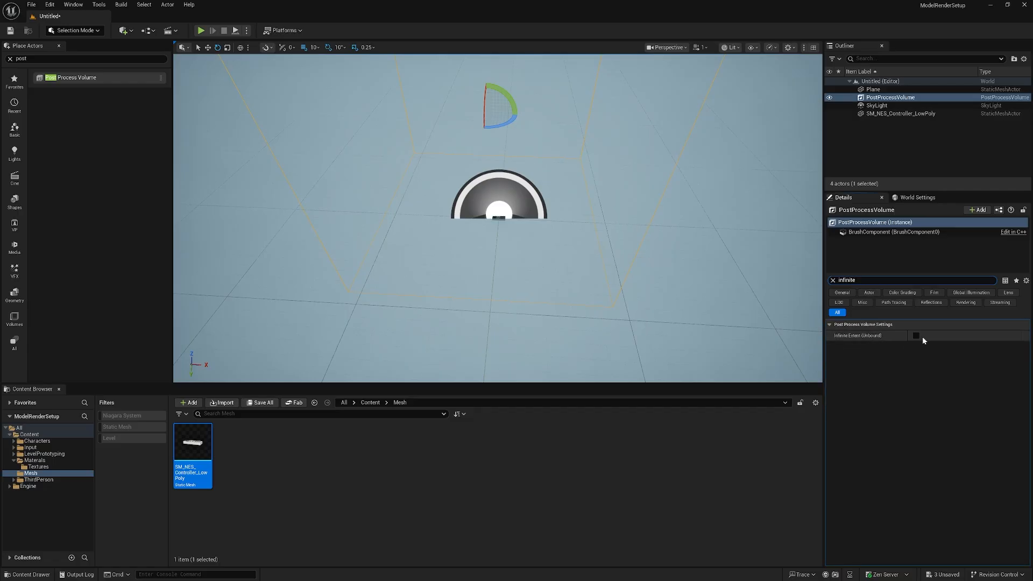
left_click(916, 335)
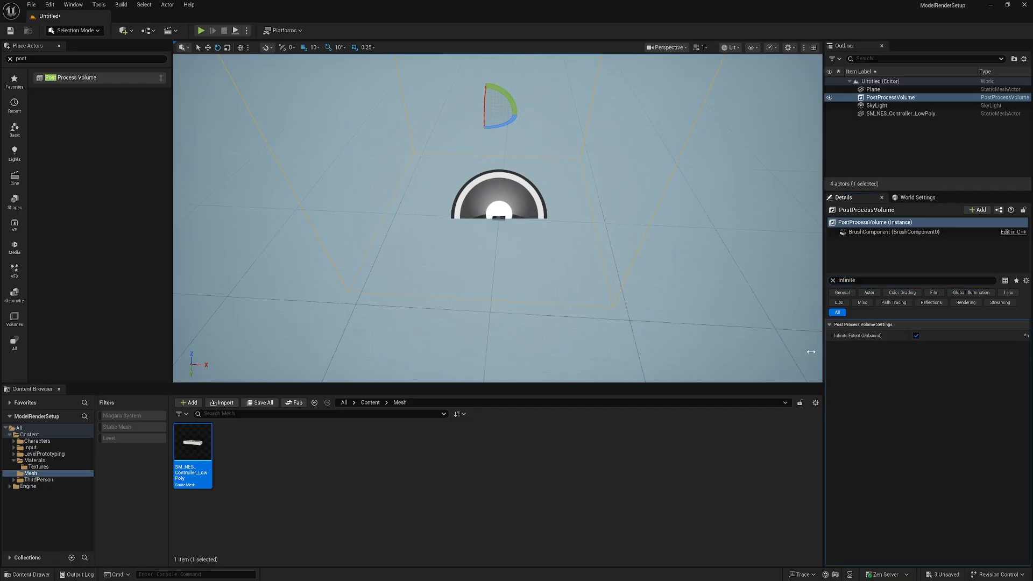
Step: Set the post process volume's exposure metering mode to Manual and override Apply Physical Camera Exposure to off
left_click(833, 280)
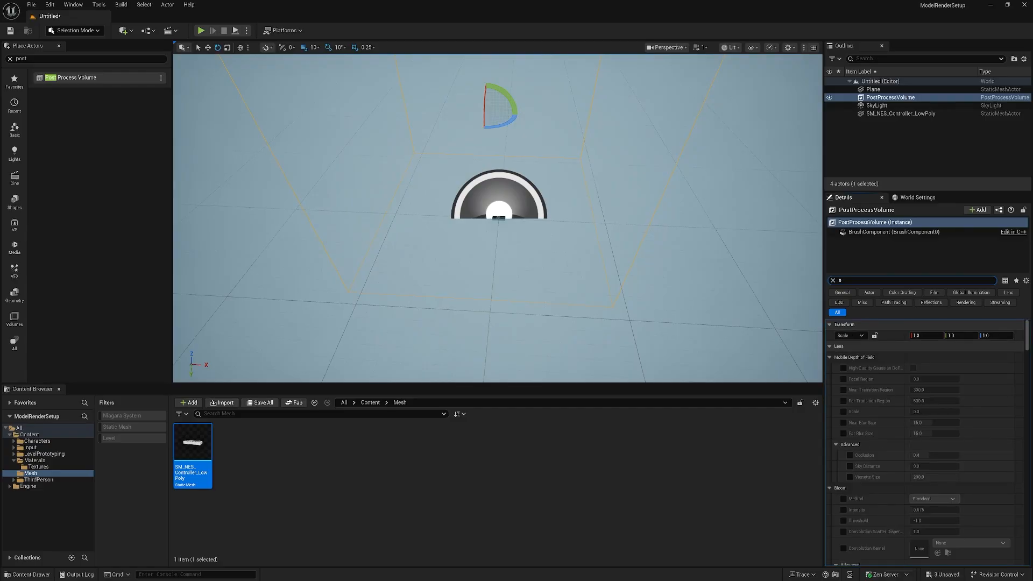
type("exposure")
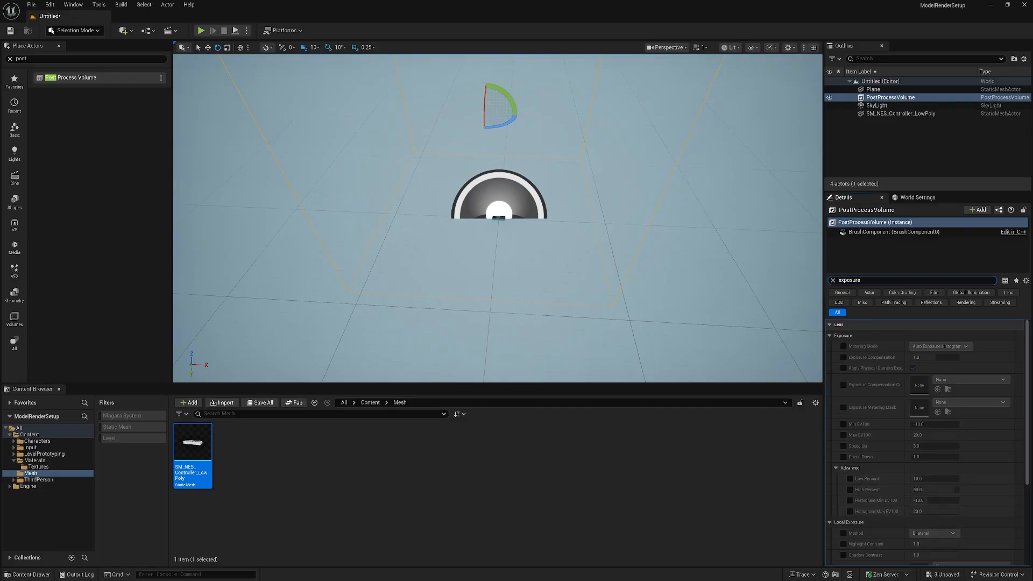
left_click(843, 346)
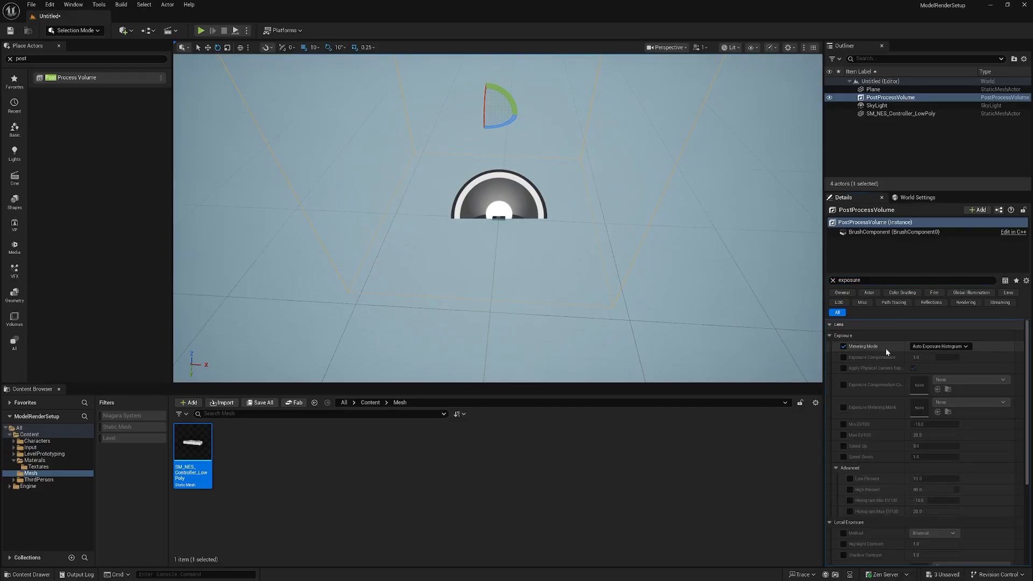
left_click(967, 346)
left_click(924, 369)
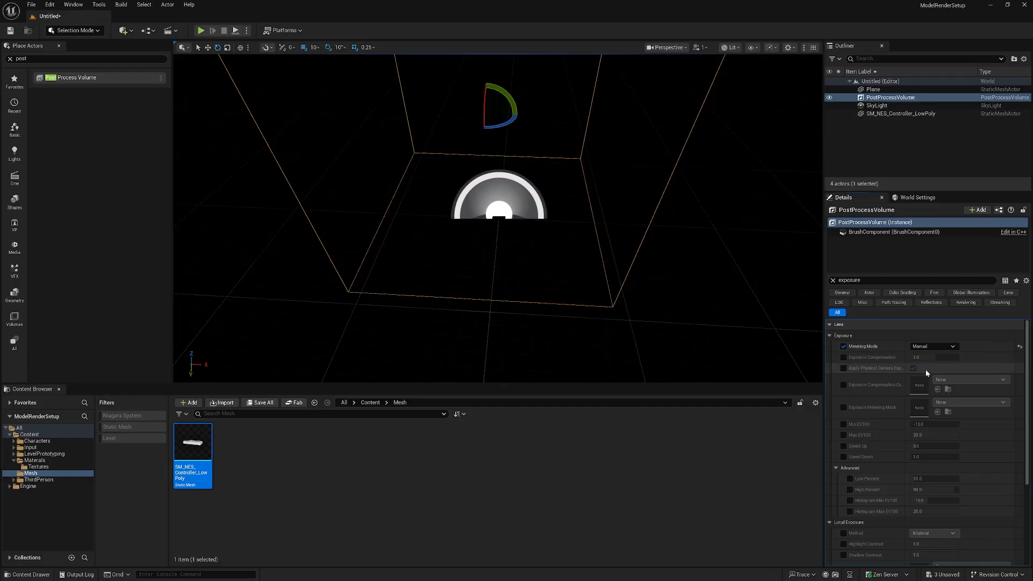
left_click(843, 368)
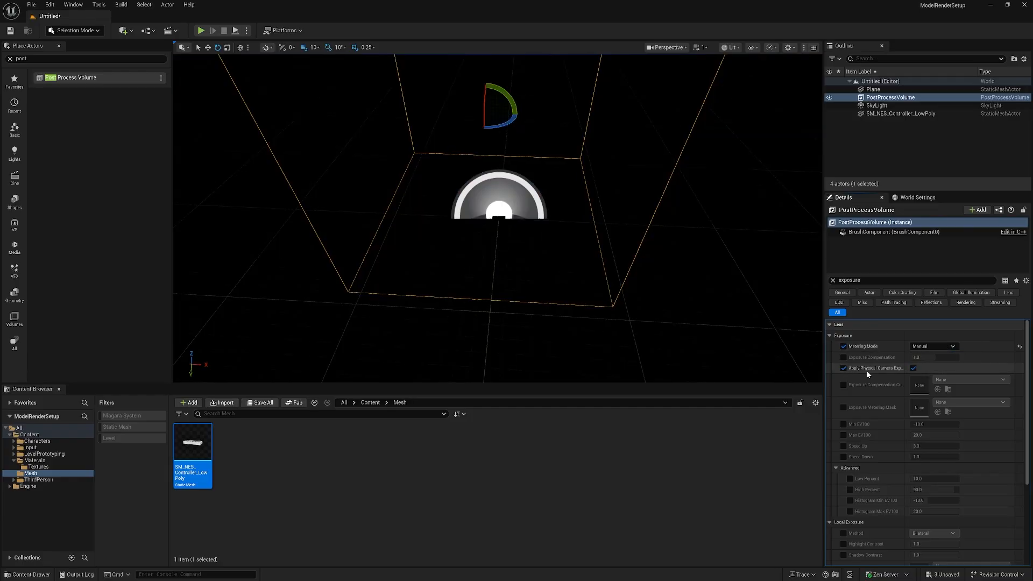
left_click(913, 368)
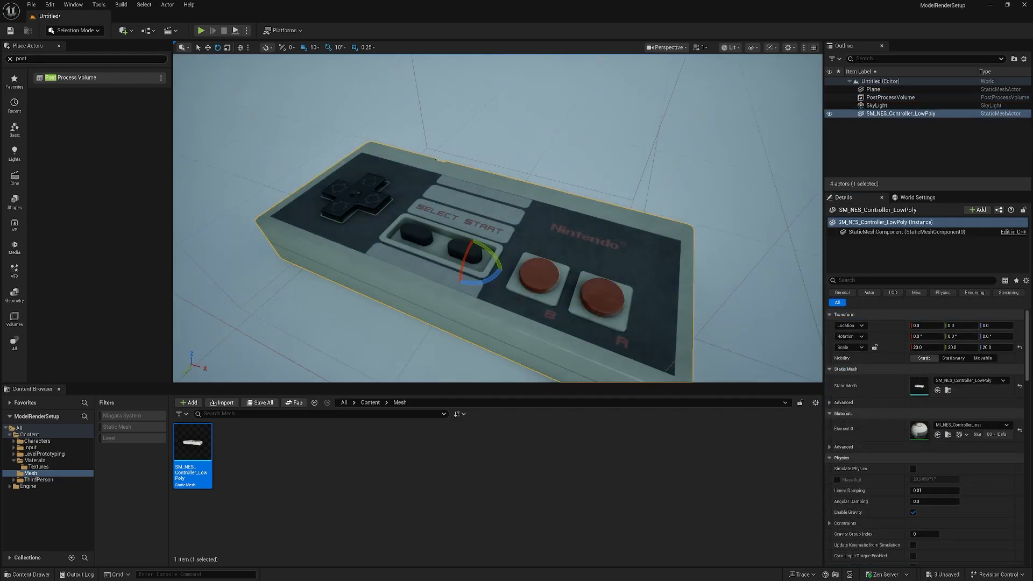
Step: Add a Cine Camera Actor to the level over the controller
left_click(10, 59)
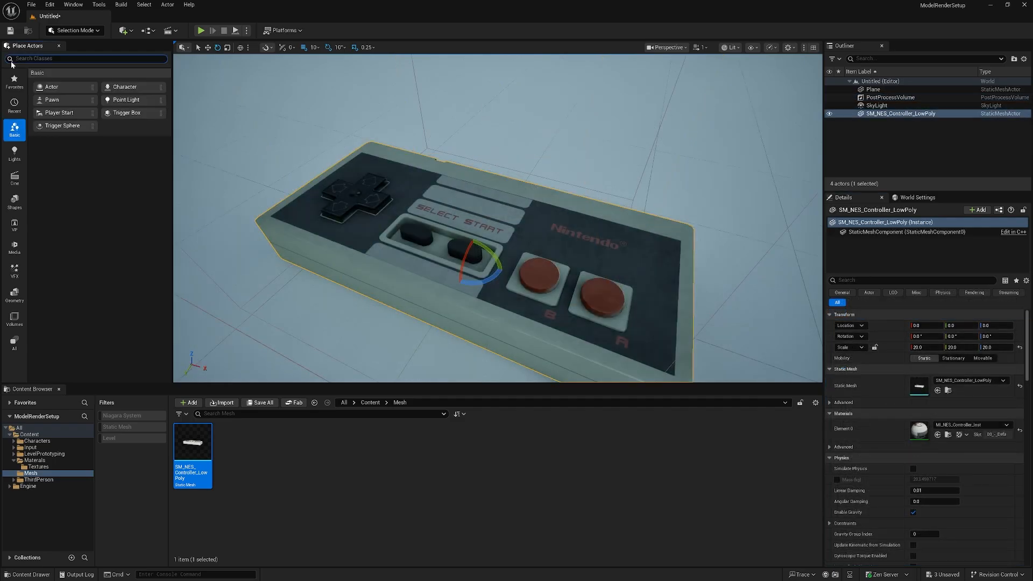
type("cine")
left_click_drag(80, 77, 436, 250)
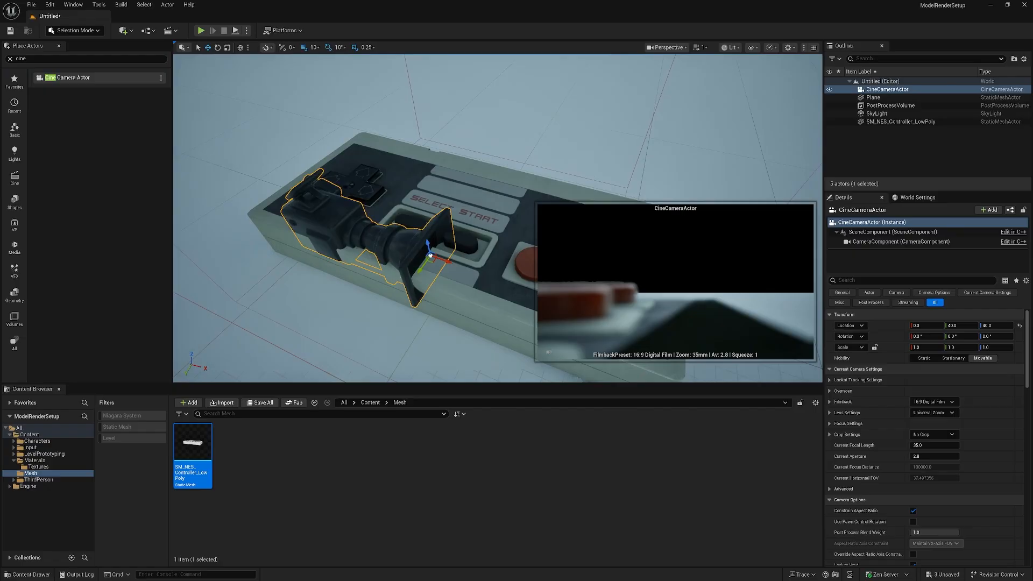
Step: Move the camera in front of the controller to about 10, 230, 110 and rotate it to -20° pitch and -90° yaw
right_click_drag(435, 250, 436, 288)
key("w")
left_click_drag(425, 253, 371, 291)
left_click_drag(376, 253, 376, 226)
key("e")
left_click_drag(386, 259, 350, 269)
key("w")
key("e")
key("w")
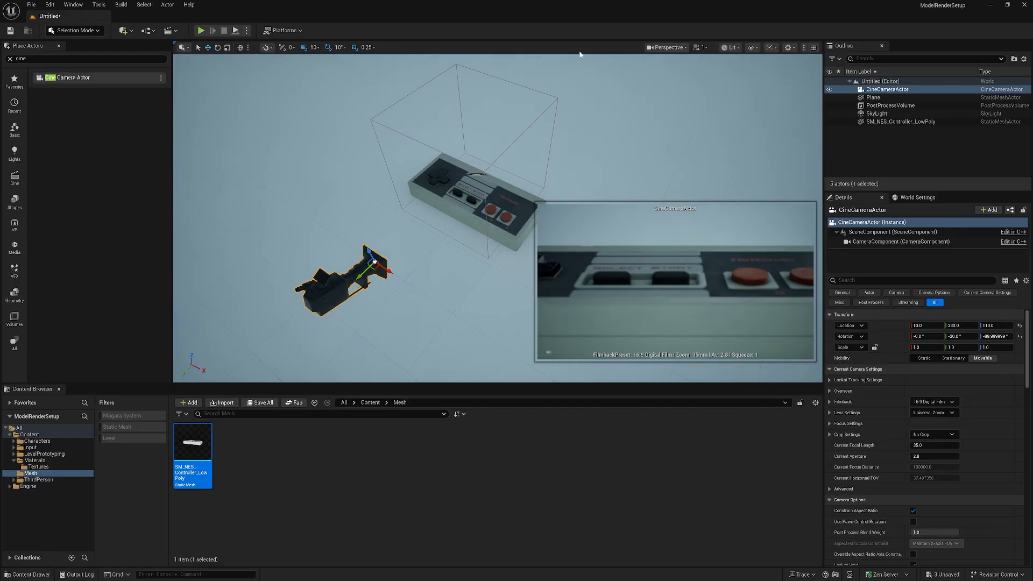
Step: Switch to local transform space and pull the camera back to about 0, 380, 165 to frame the controller
left_click(240, 47)
left_click_drag(389, 253, 269, 350)
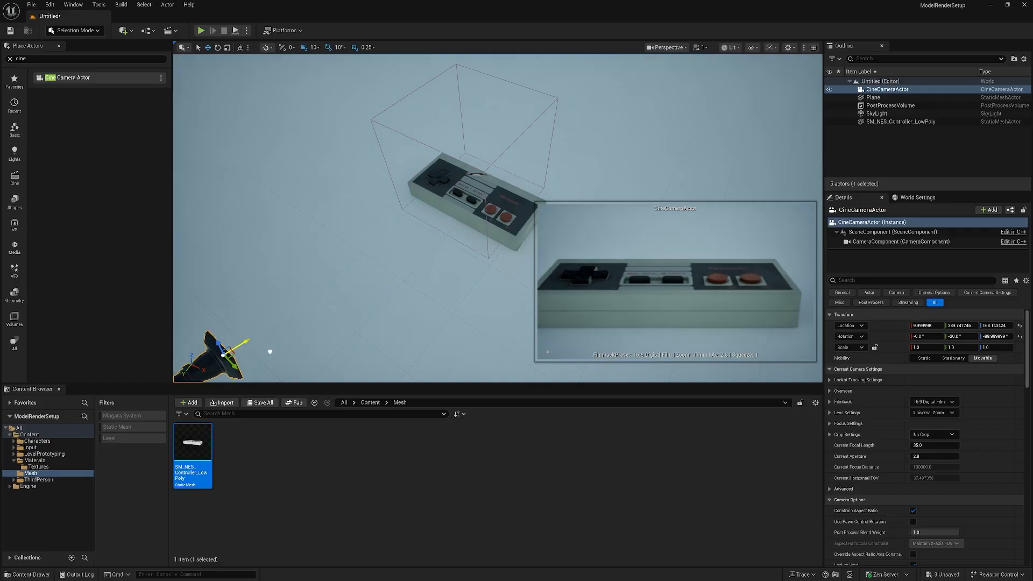
right_click_drag(269, 350, 242, 361)
left_click_drag(299, 289, 291, 278)
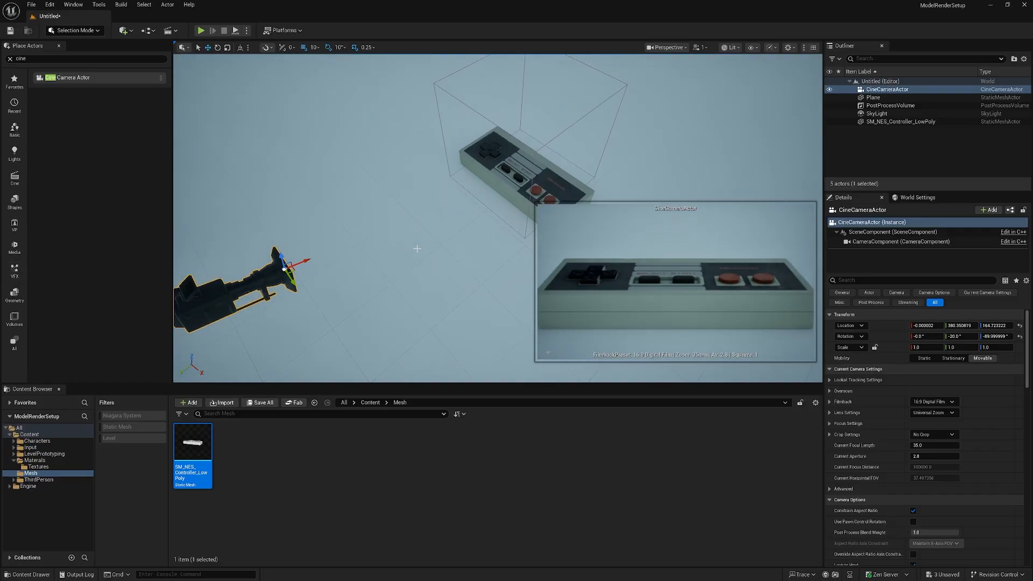
right_click_drag(416, 246, 473, 253)
mouse_move(416, 249)
right_mouse_down()
mouse_move(474, 226)
mouse_move(416, 249)
right_mouse_up()
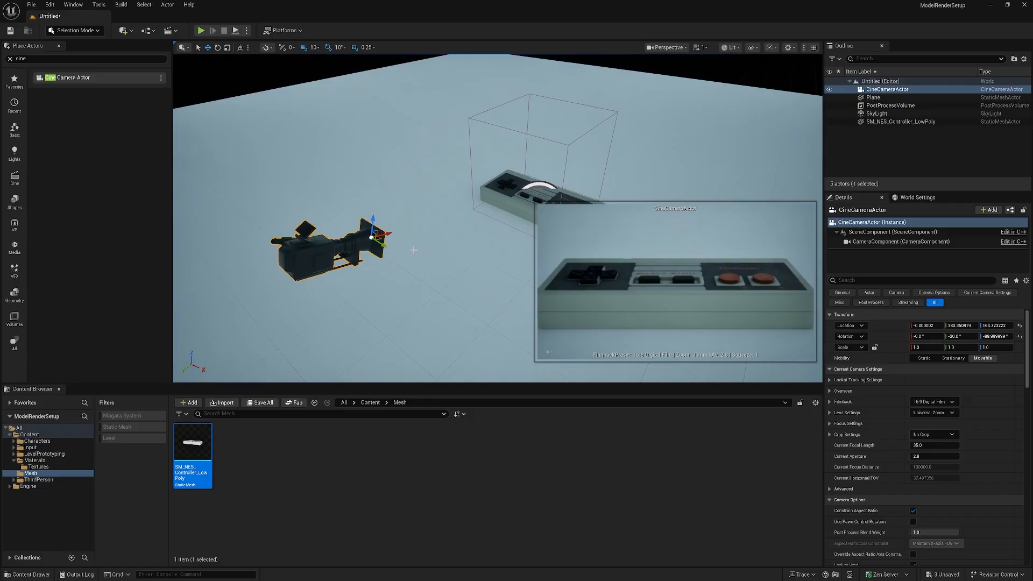
Step: Pilot the cine camera to a three-quarter view of the controller, at about 160, 322, 227
key("ctrl+shift+p")
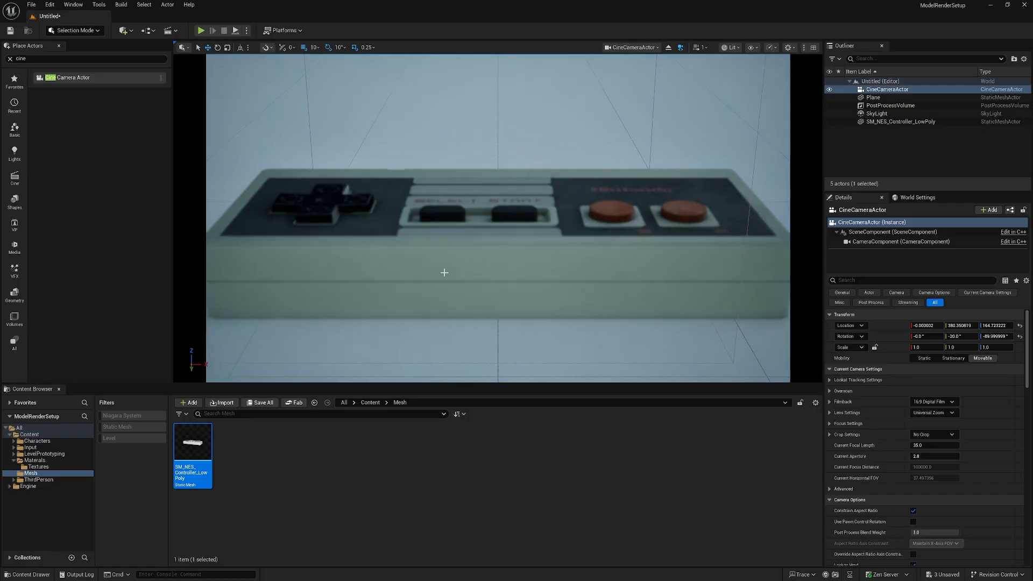
right_click_drag(477, 245, 438, 263)
key("s")
key("a")
key("w")
key("d")
key("w")
left_click(477, 253)
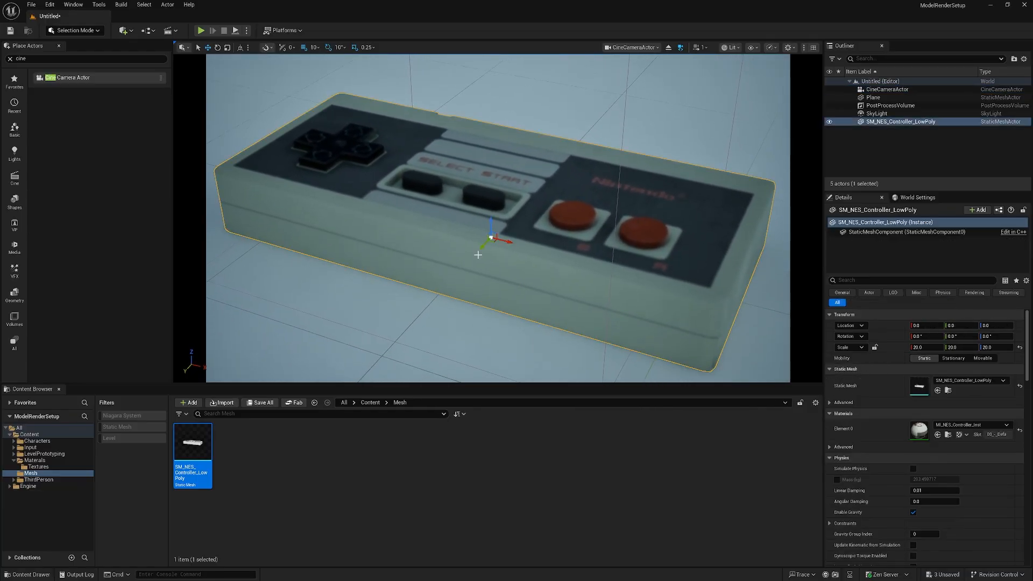
Step: Set the cine camera's filmback to 16:9 DSLR and bring the camera closer to the controller, at about 124, 245, 183
left_click(897, 89)
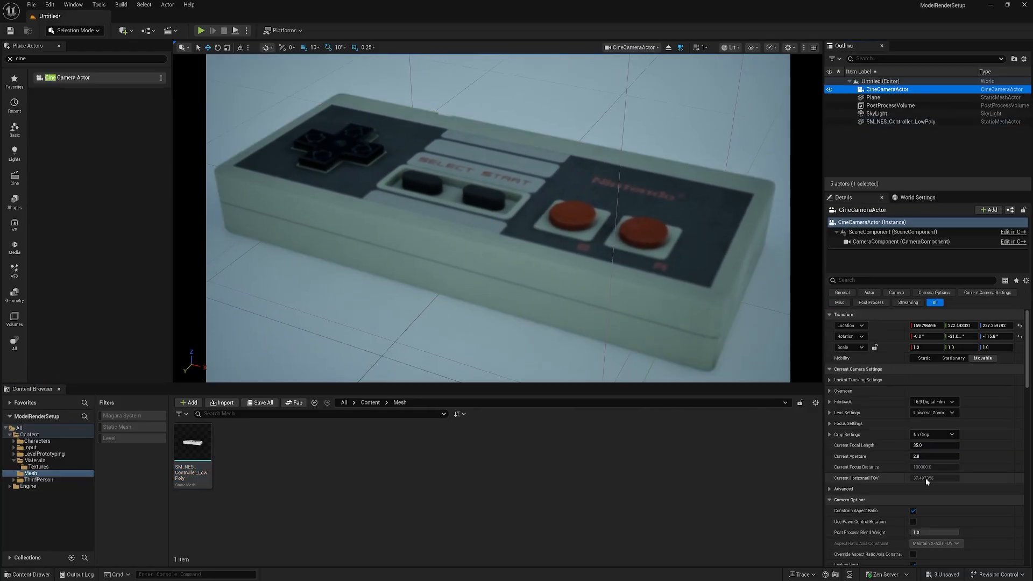
left_click(949, 402)
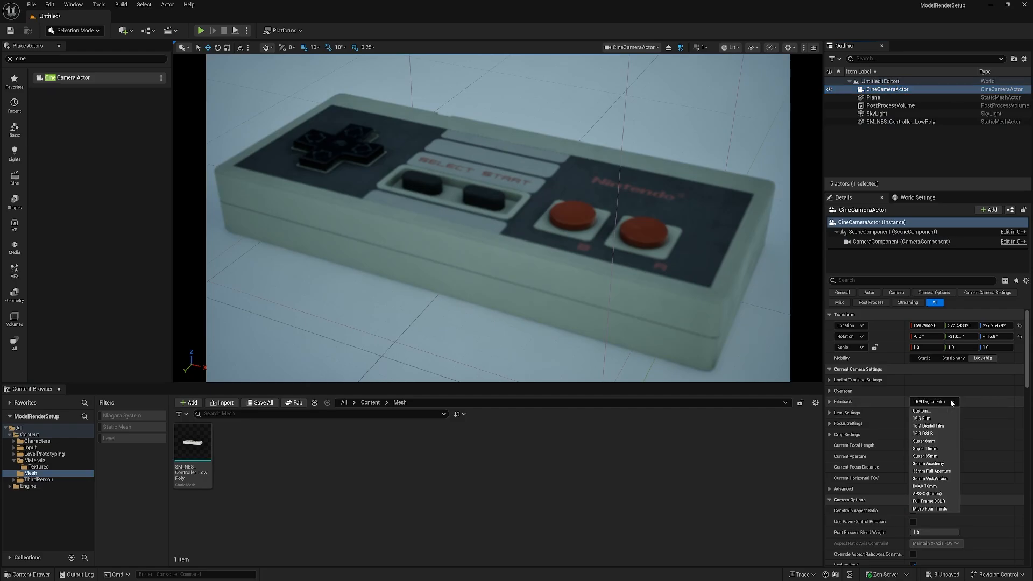
left_click(929, 433)
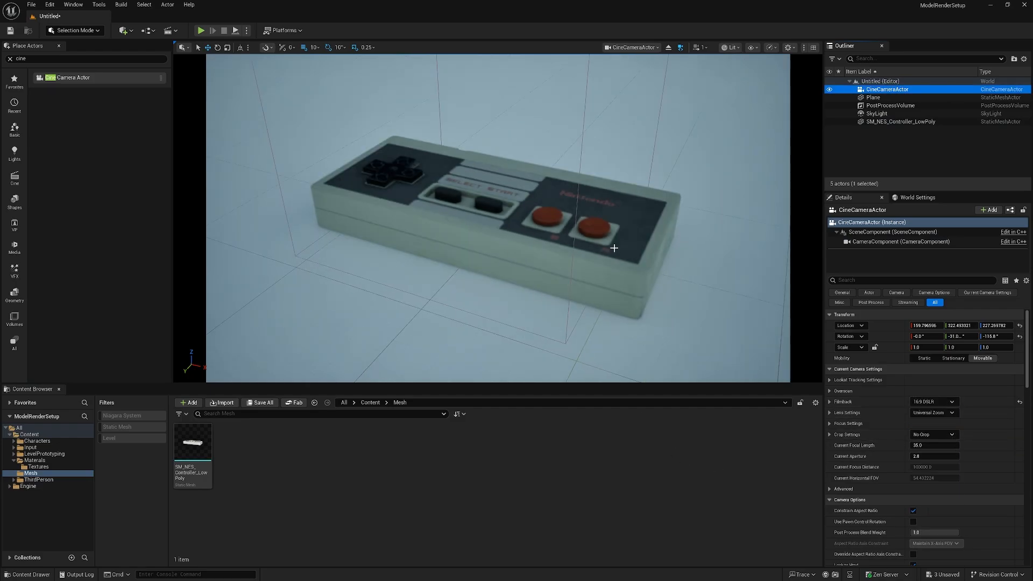
right_click_drag(613, 248, 615, 248)
key("w")
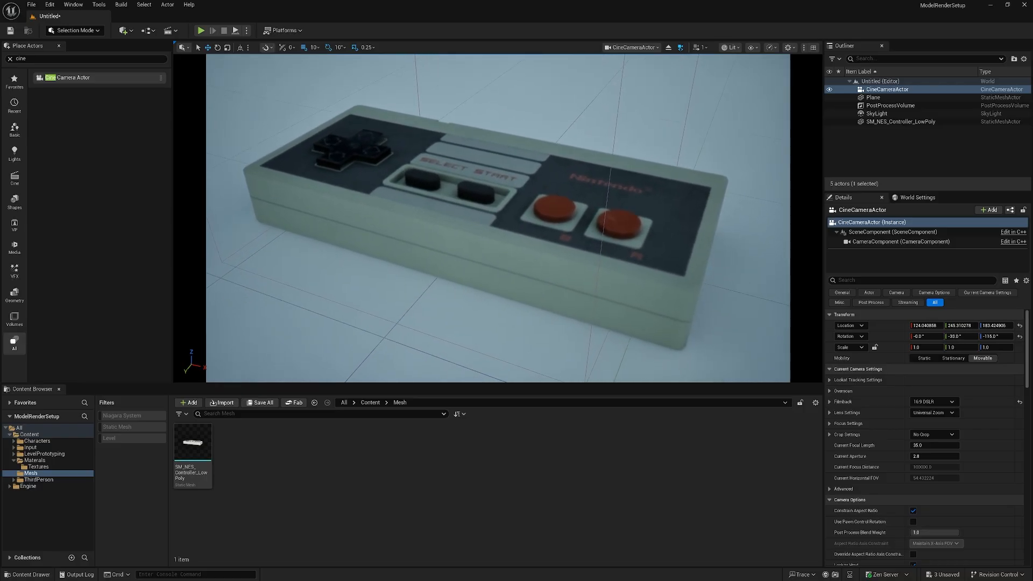
Step: Set the cine camera's lens to 50mm Prime f/1.8 and reframe the controller from about 228, 259, 165
left_click(952, 412)
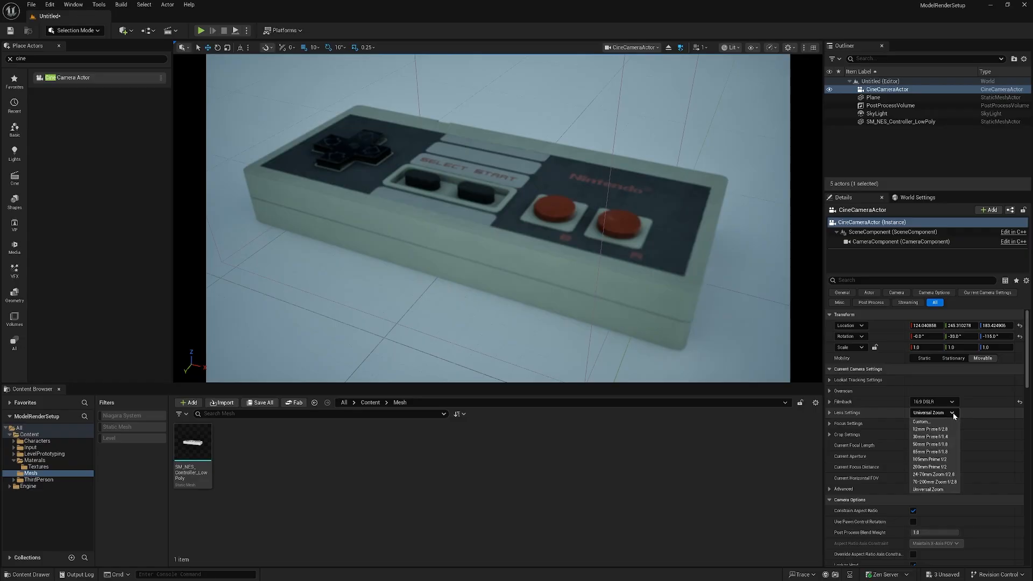
left_click(941, 445)
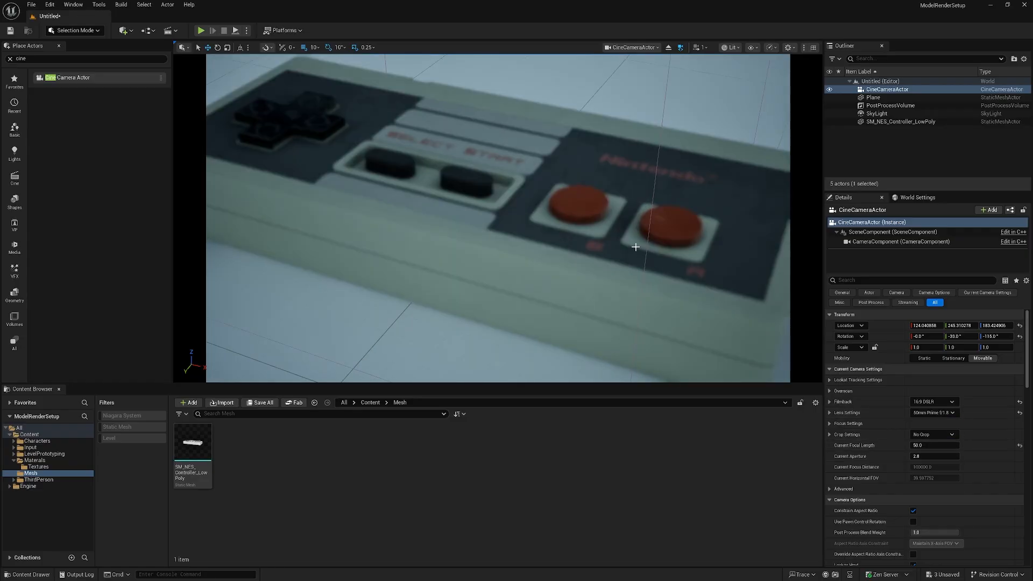
right_click_drag(498, 218, 498, 201)
left_click(954, 412)
left_click(951, 413)
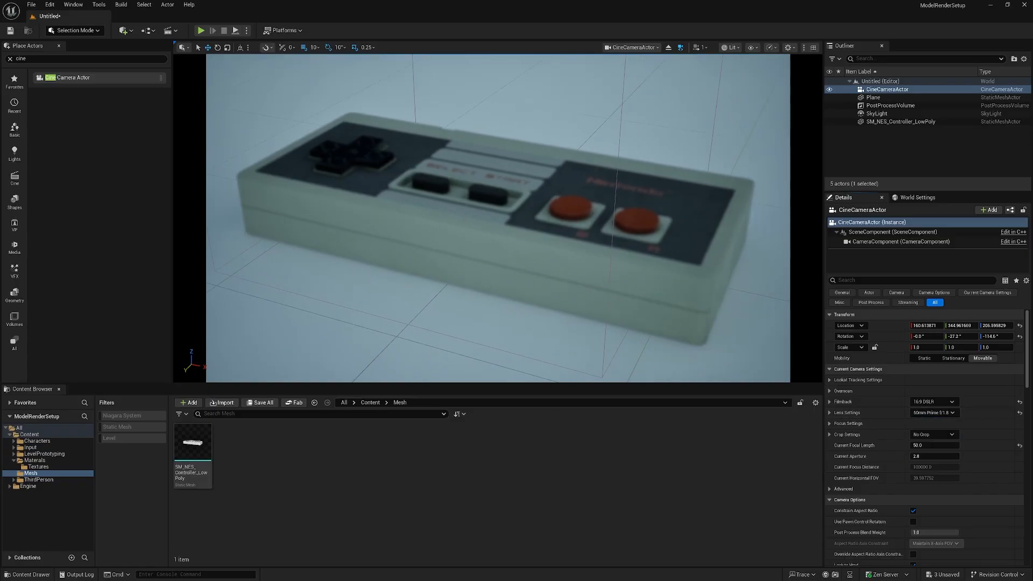
right_click_drag(308, 344, 274, 336)
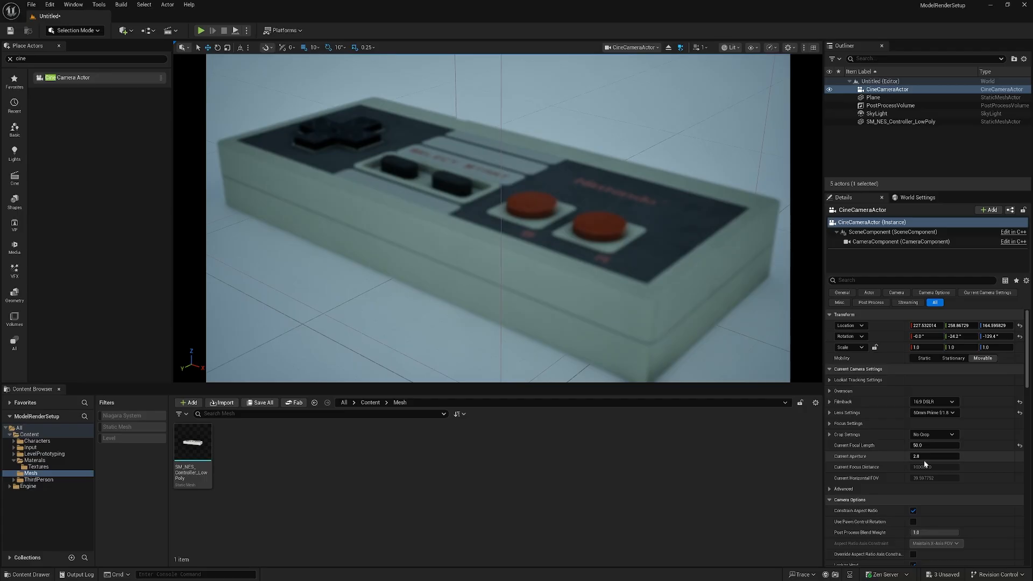
Step: Test several aperture values on the cine camera and set its current aperture to 1.8
left_click_drag(923, 457, 939, 458)
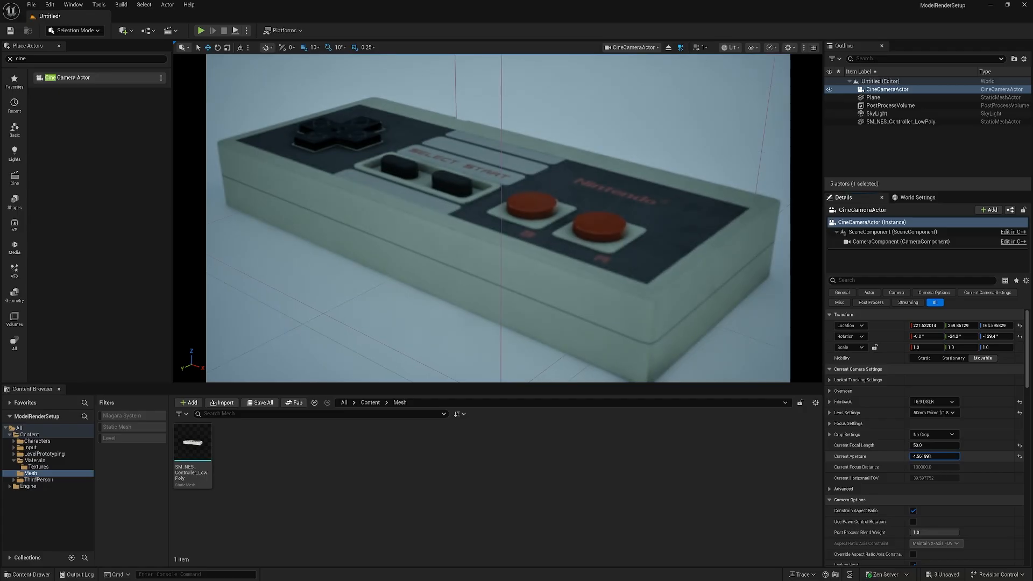
left_click_drag(938, 456, 928, 456)
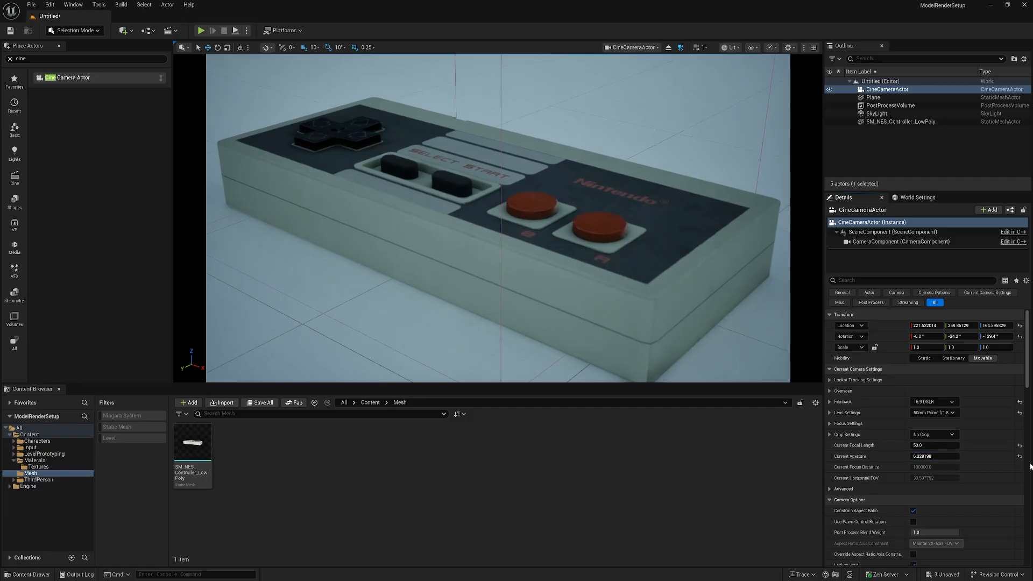
left_click_drag(936, 456, 914, 456)
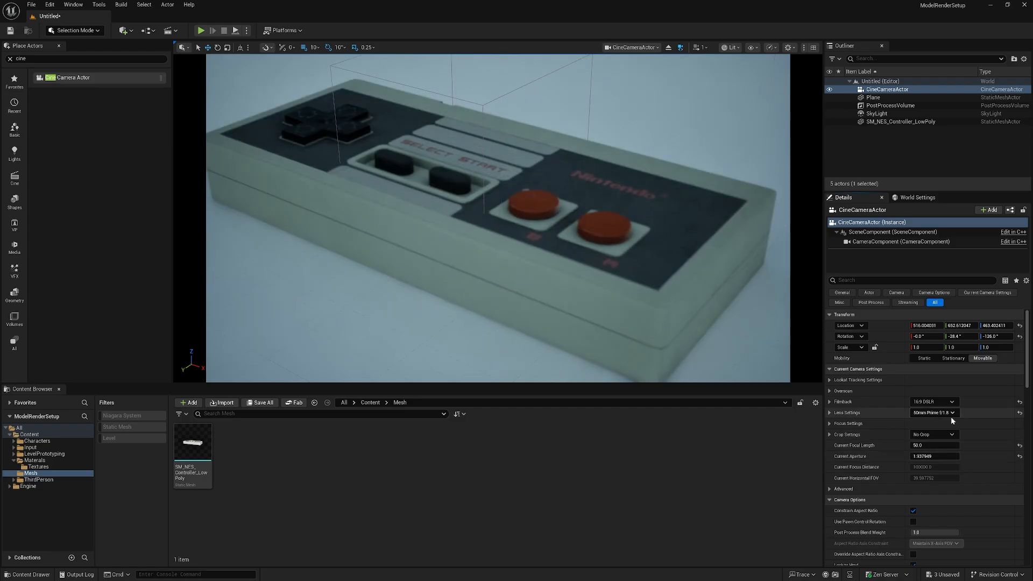
left_click(926, 458)
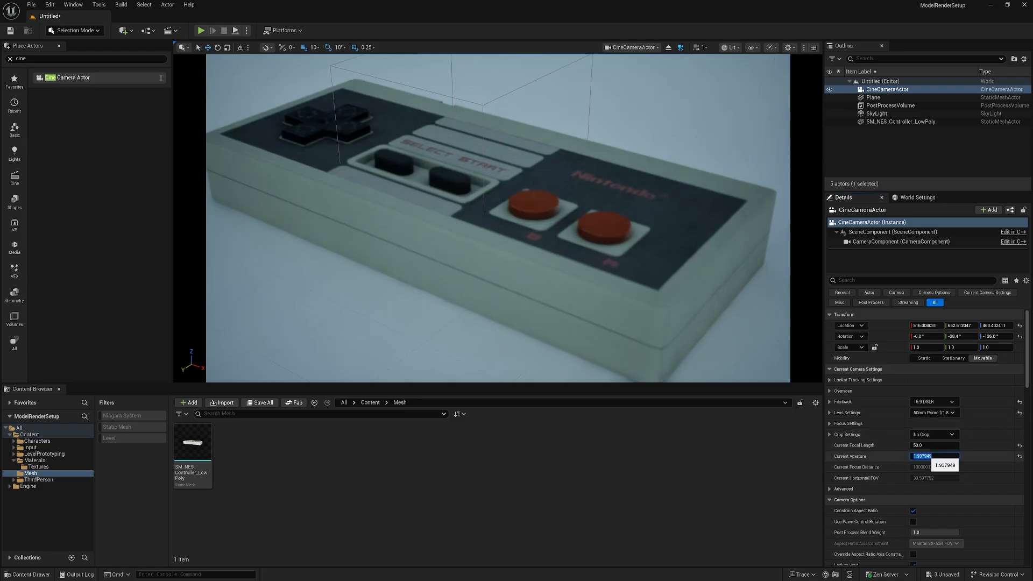
left_click(921, 457)
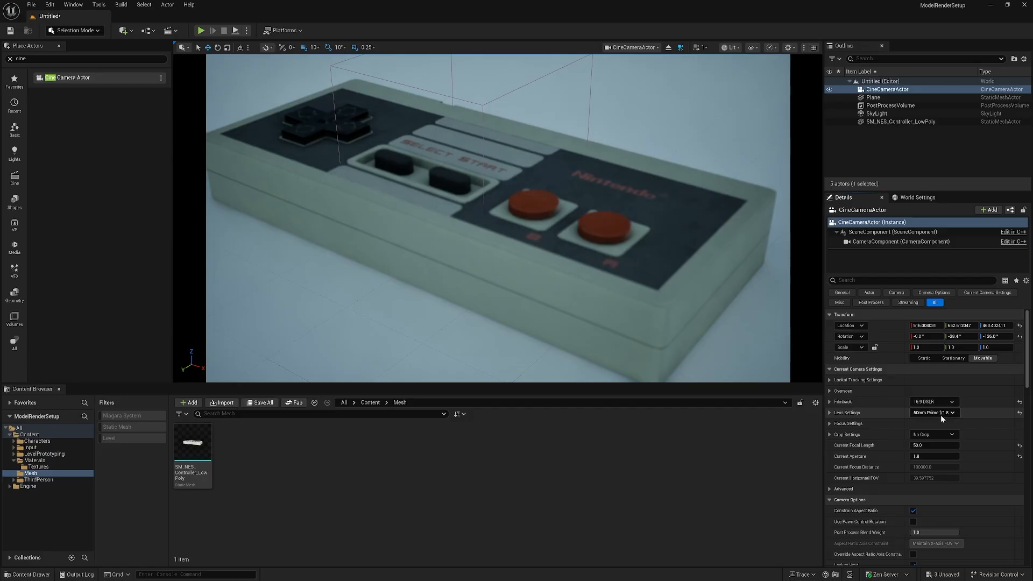
Step: Filter the cine camera's settings for focus and set its manual focus distance to 900 cm using the debug focus plane as a guide
scroll(938, 451, "down", 3)
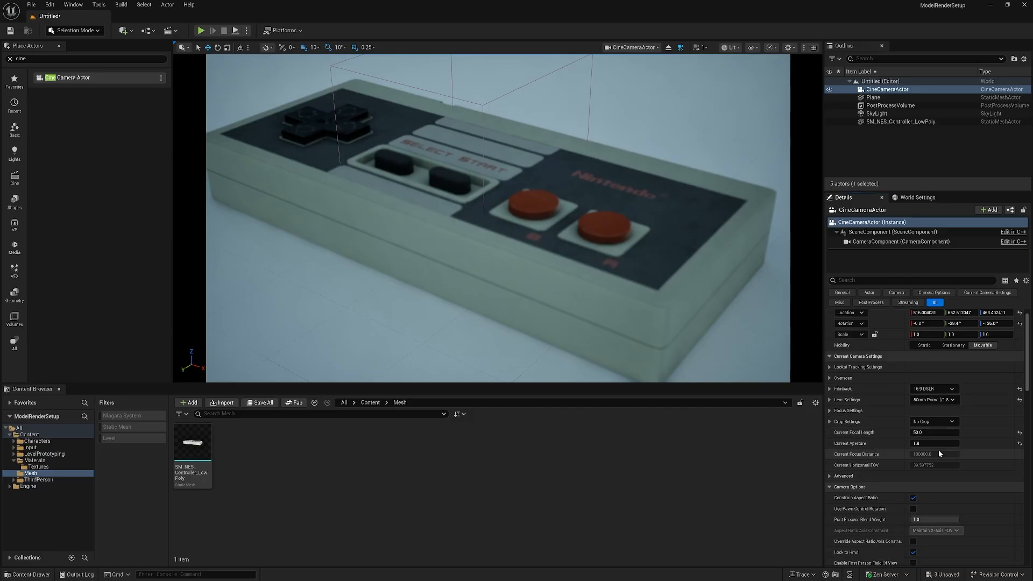
scroll(937, 450, "down", 6)
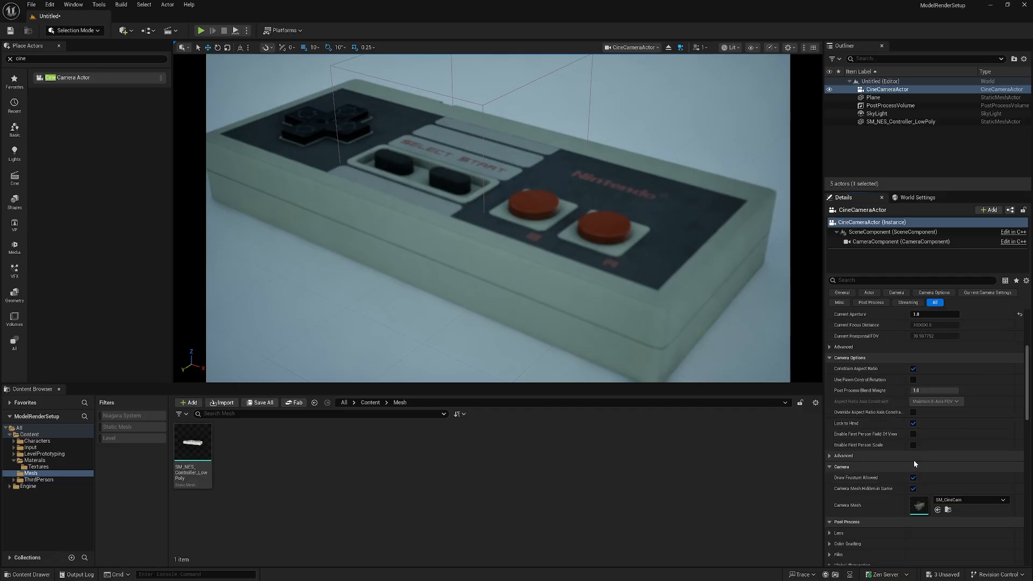
scroll(915, 460, "down", 10)
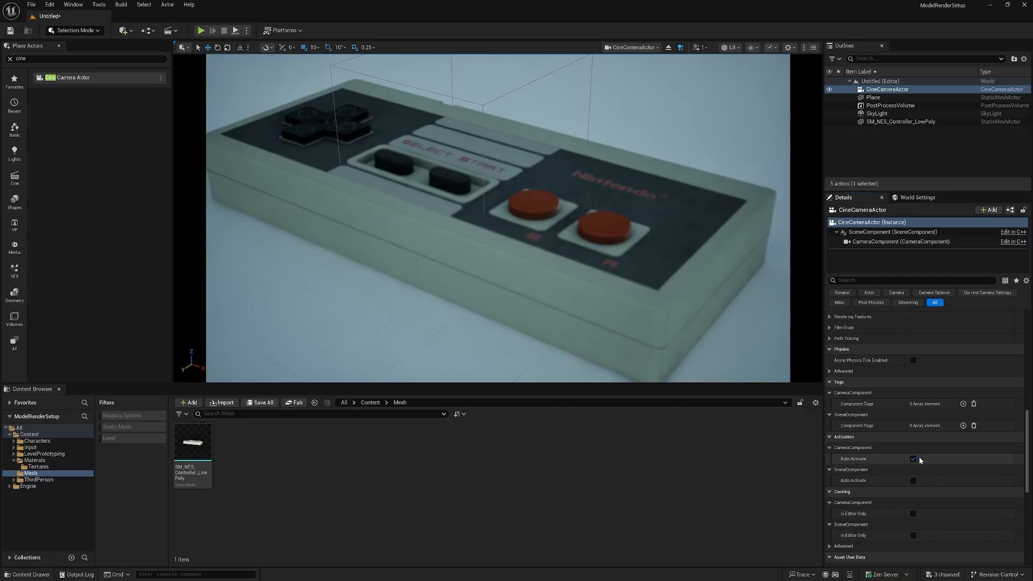
scroll(921, 454, "up", 3)
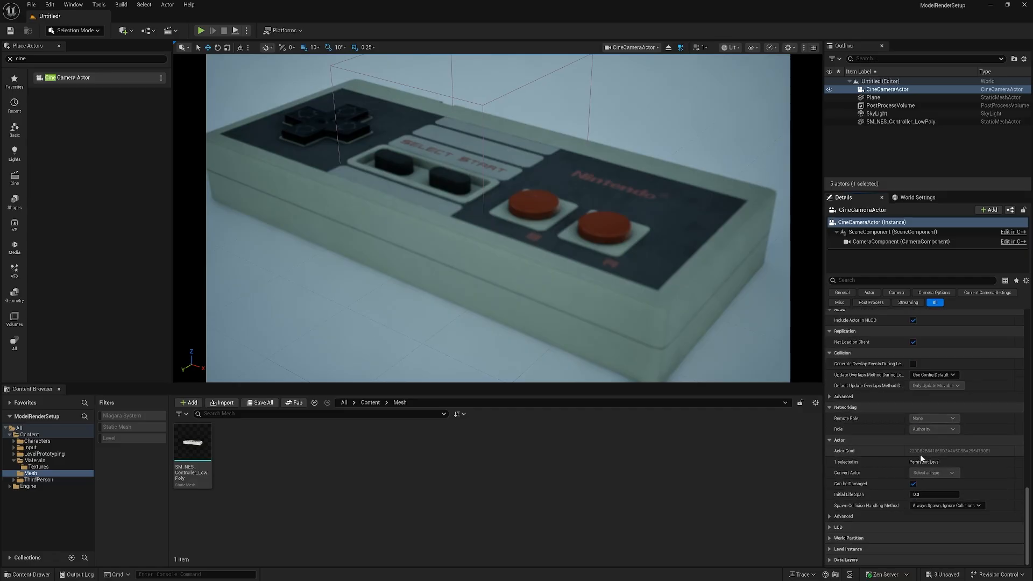
scroll(925, 450, "up", 3)
left_click(912, 279)
type("focus")
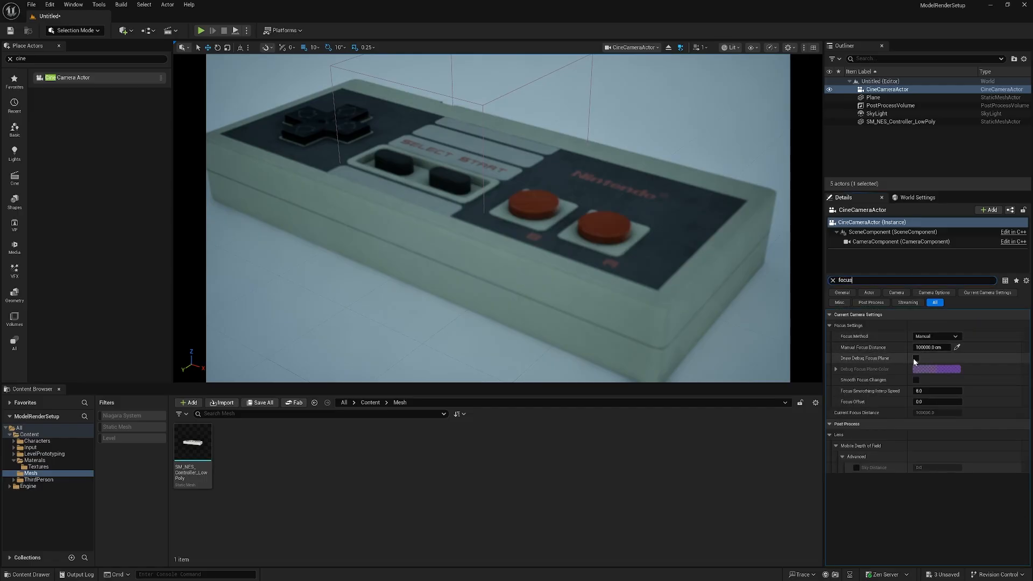
left_click(915, 358)
mouse_move(927, 348)
left_mouse_down()
mouse_move(898, 347)
mouse_move(929, 348)
left_mouse_up()
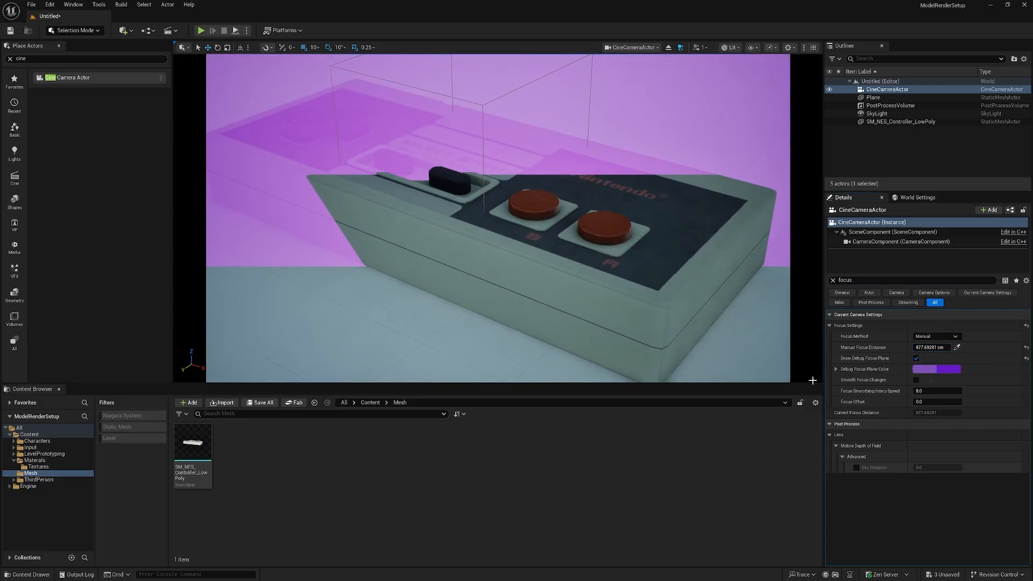
left_click_drag(921, 346, 920, 347)
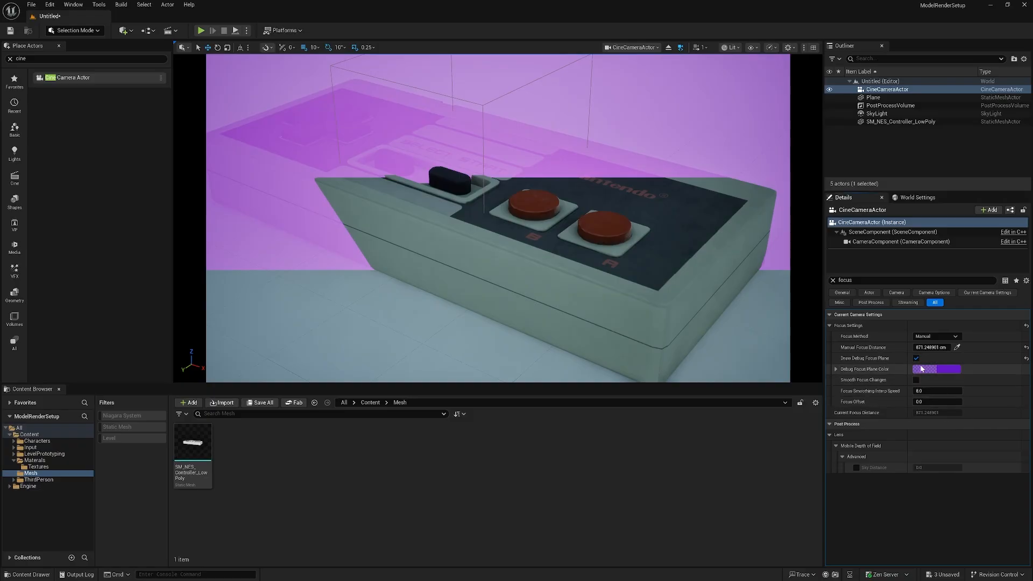
left_click(916, 359)
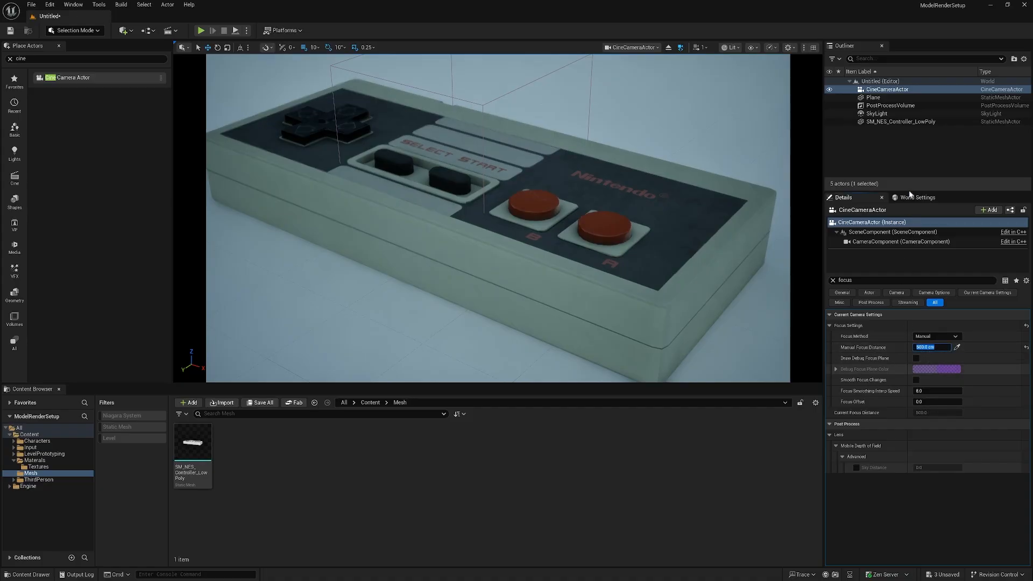
Step: Clear the settings filter for the NES controller mesh and reset its scale to 1.0 on all axes
left_click(888, 124)
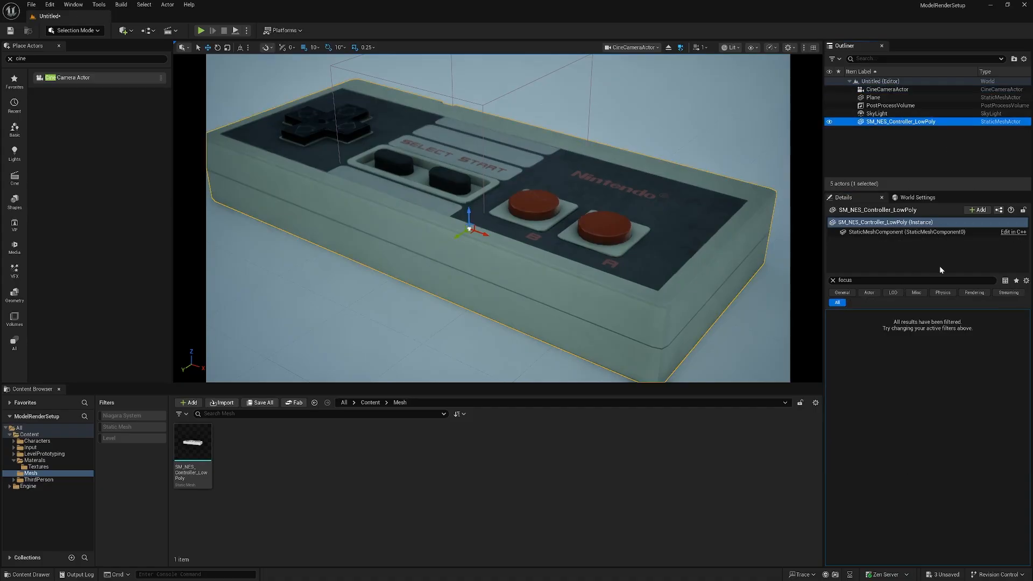
left_click(832, 280)
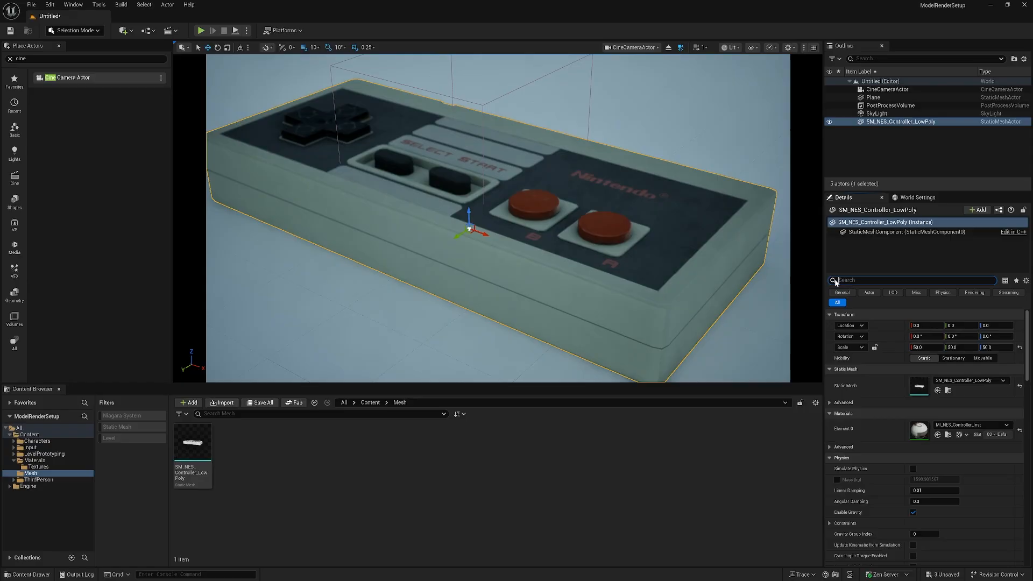
left_click(1020, 347)
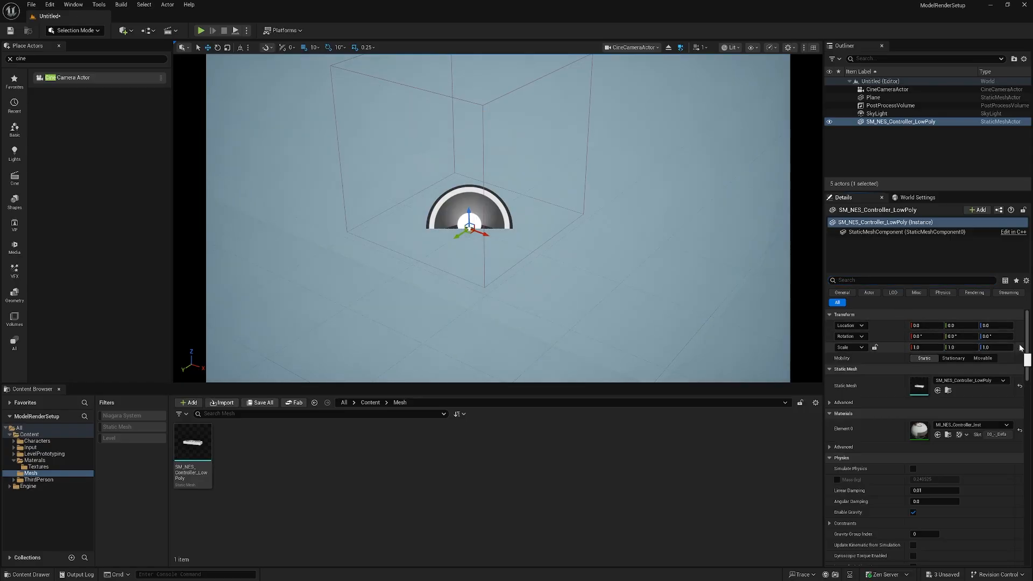
Step: Fly the cine camera in close to the controller for a three-quarter view from about 15, 13, 10
left_click(887, 89)
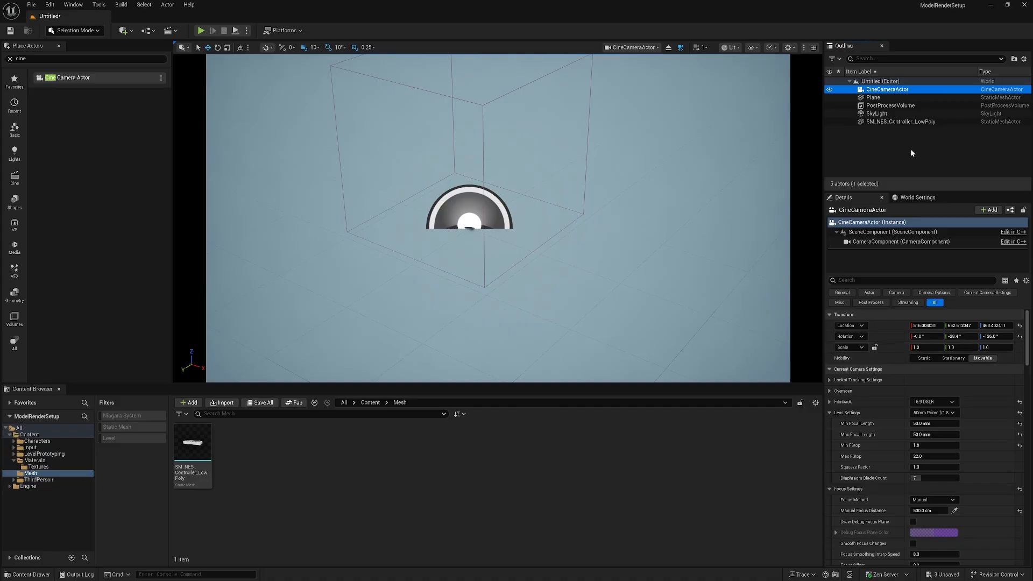
right_click_drag(547, 249, 540, 228)
key("w")
key("d")
left_click_drag(539, 228, 539, 212)
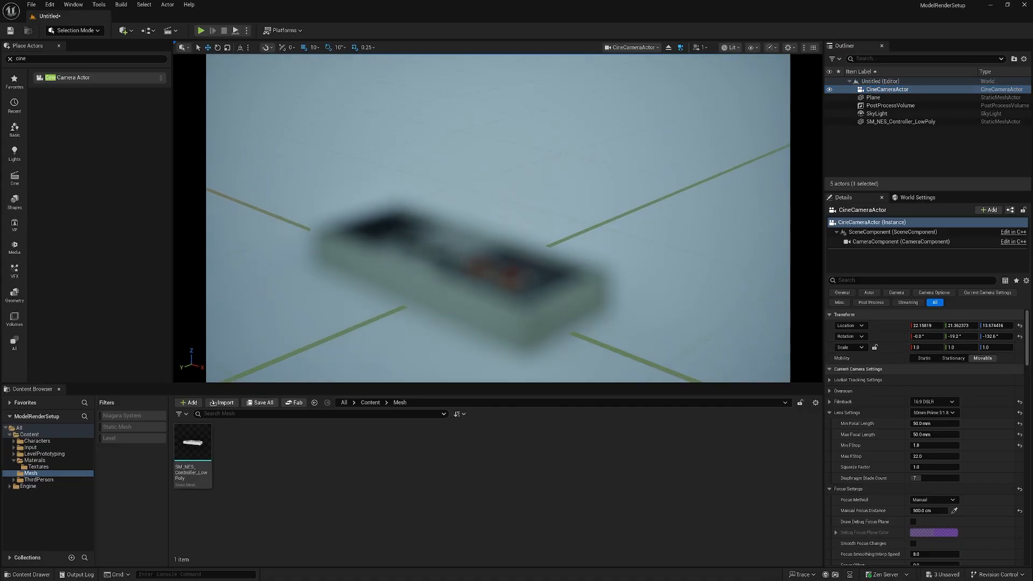
right_click_drag(540, 212, 540, 250)
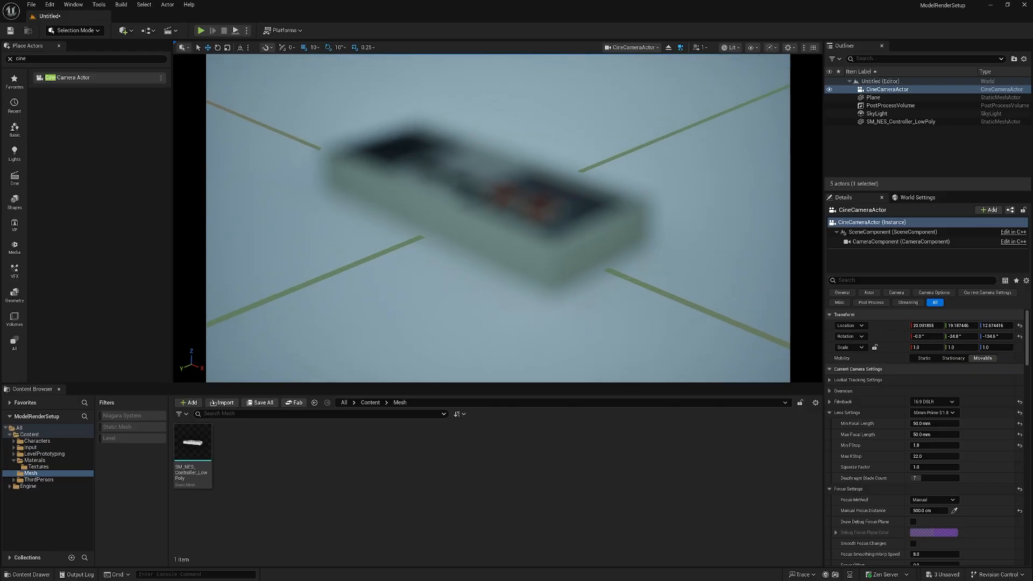
mouse_move(540, 250)
left_mouse_down()
mouse_move(540, 218)
mouse_move(540, 249)
left_mouse_up()
right_click(547, 250)
Step: Enable smooth focus changes on the cine camera and set its manual focus distance to about 17.6 cm
left_click(875, 90)
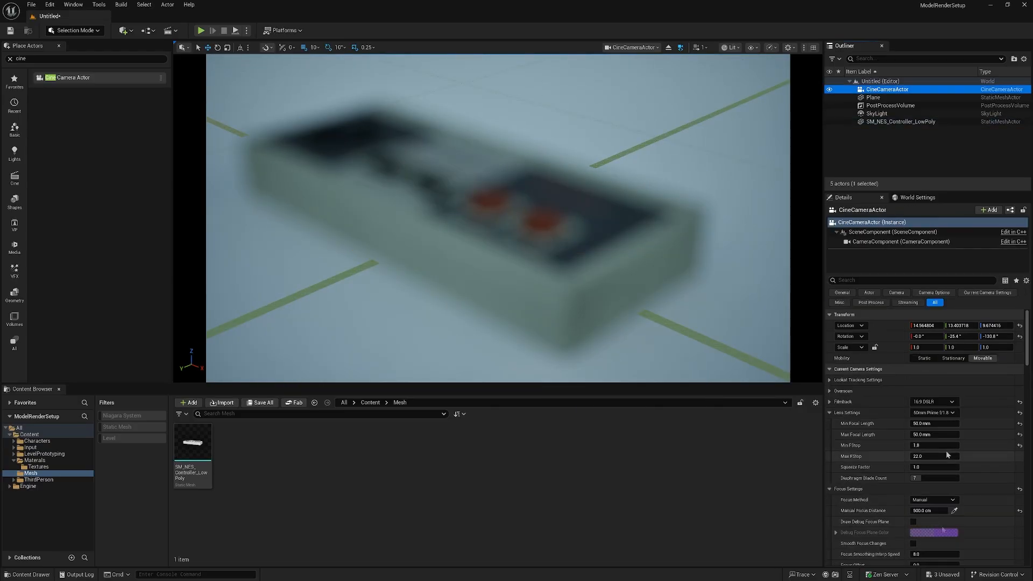
left_click(913, 543)
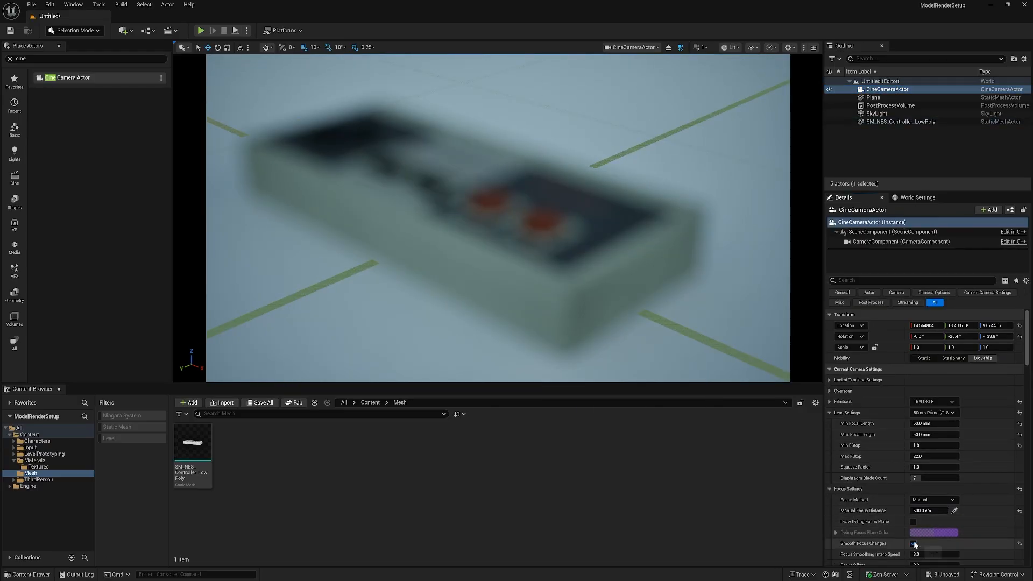
mouse_move(923, 510)
left_mouse_down()
mouse_move(936, 510)
mouse_move(911, 510)
mouse_move(925, 511)
left_mouse_up()
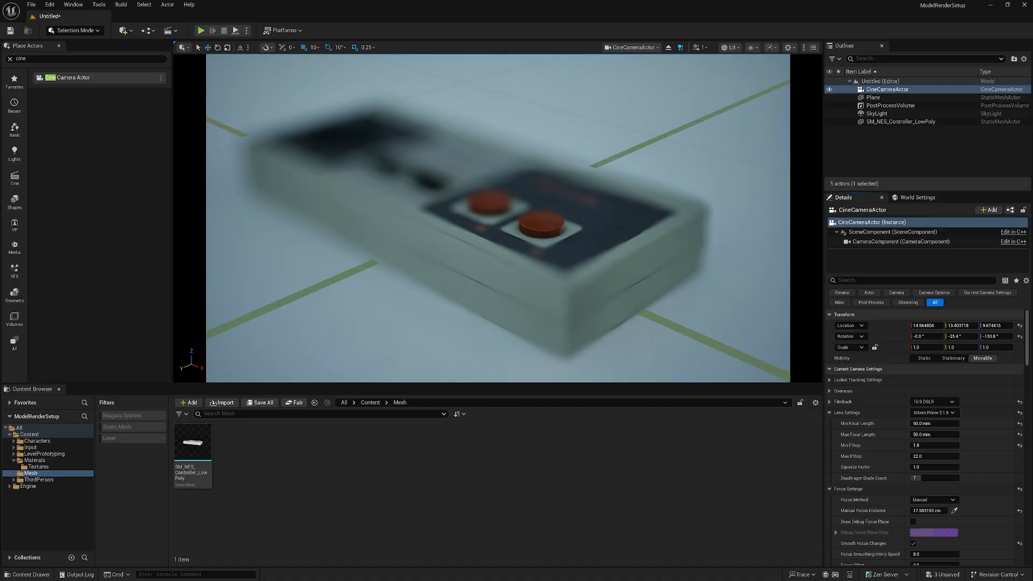
Step: Reframe the cine camera so the controller fills the shot, at about 10, 13, 10 with a pitch of about -29°
mouse_move(498, 217)
right_mouse_down()
mouse_move(495, 242)
mouse_move(409, 255)
mouse_move(398, 242)
mouse_move(430, 216)
mouse_move(484, 226)
mouse_move(458, 221)
mouse_move(457, 183)
mouse_move(489, 242)
mouse_move(505, 247)
mouse_move(506, 237)
right_mouse_up()
key("s")
key("w")
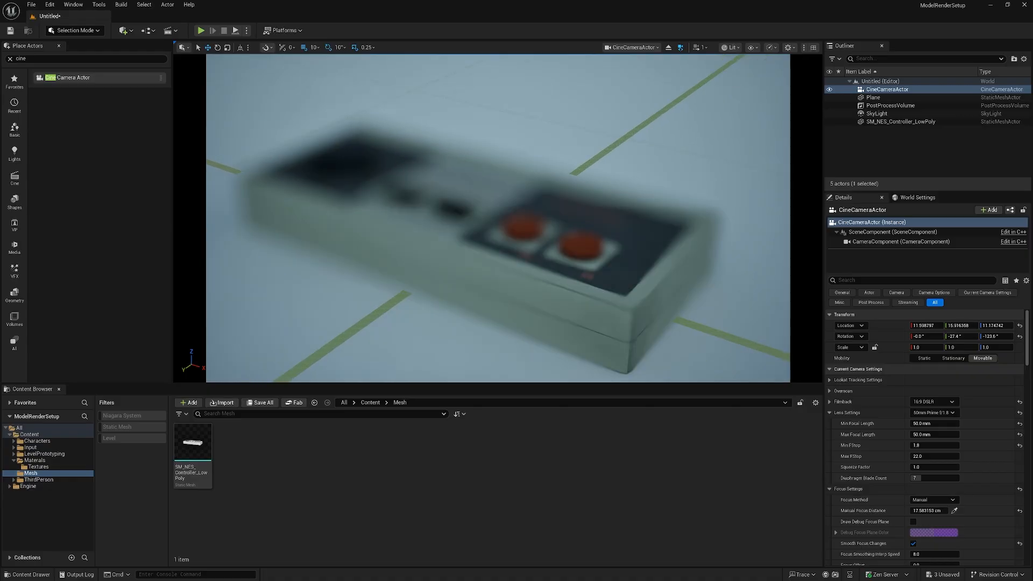
left_click_drag(505, 236, 505, 204)
left_click(467, 233)
mouse_move(468, 233)
left_mouse_down()
mouse_move(468, 258)
mouse_move(498, 204)
mouse_move(498, 232)
left_mouse_up()
left_click(886, 90)
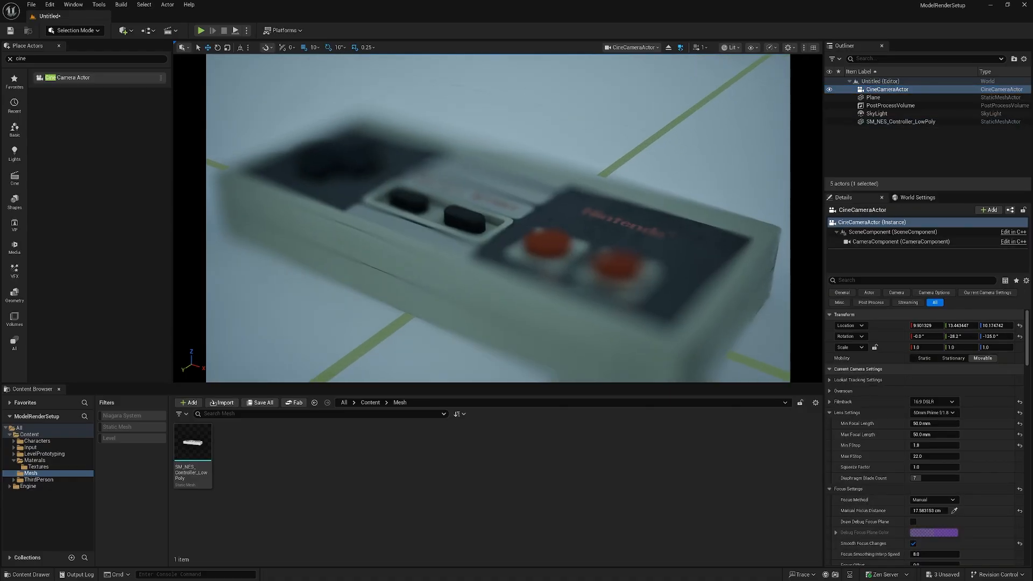
right_click_drag(498, 231, 492, 239)
Step: Bring the whole controller into focus with a manual focus distance of about 14.4 cm and a minimum f-stop of about 36
mouse_move(928, 510)
left_mouse_down()
mouse_move(914, 510)
mouse_move(938, 512)
left_mouse_up()
left_click(913, 521)
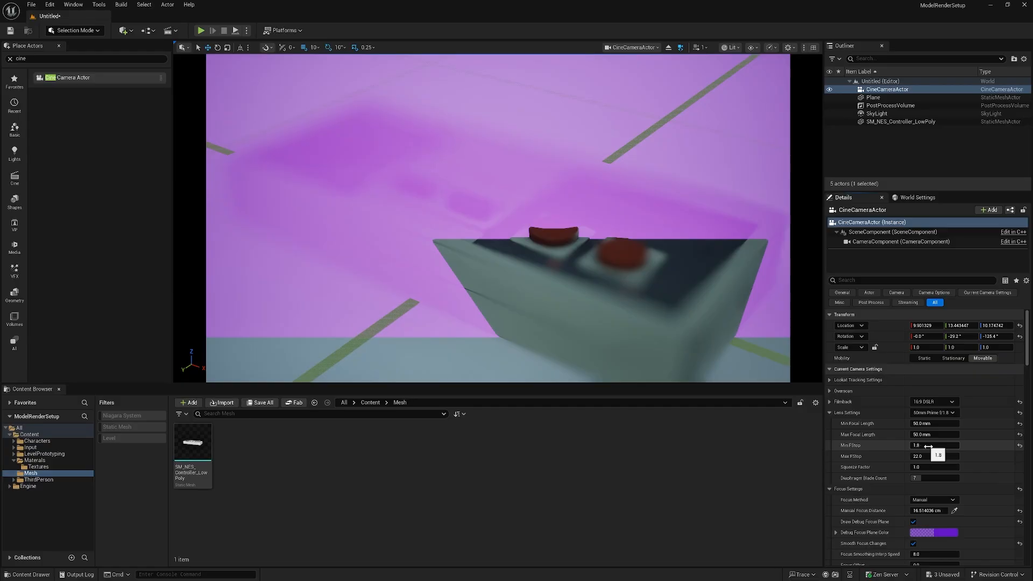
left_click(913, 521)
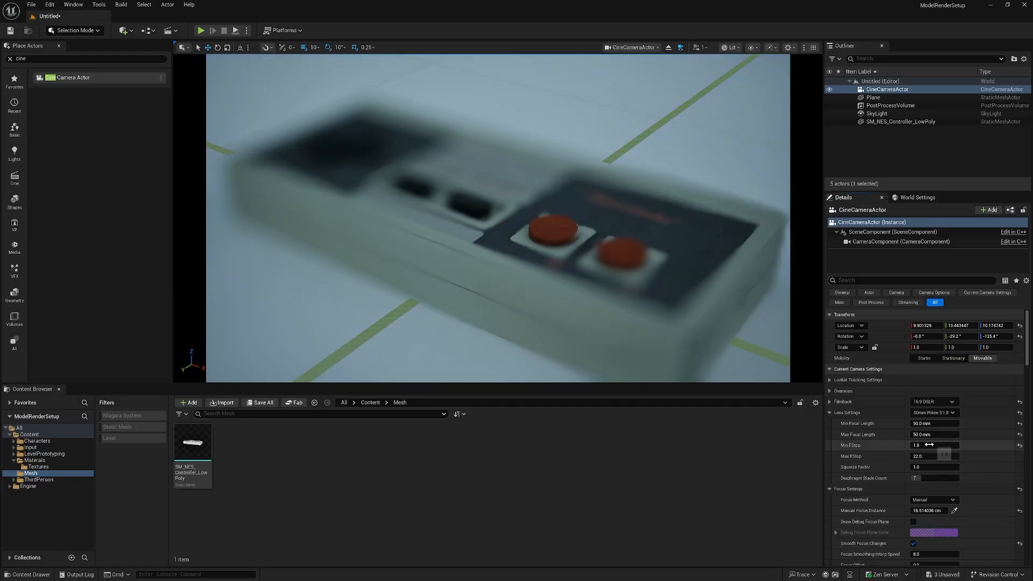
left_click_drag(926, 444, 960, 445)
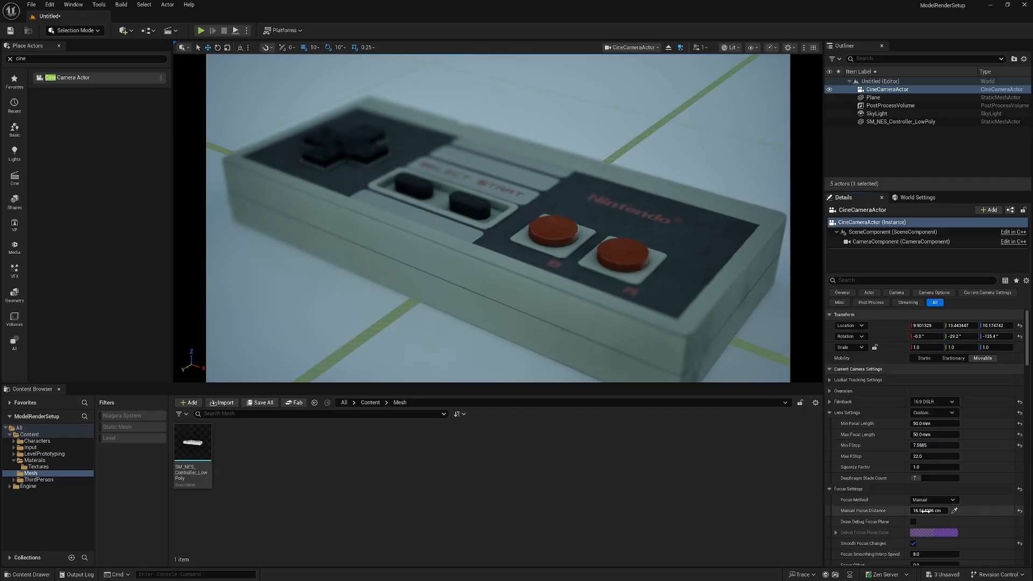
left_click_drag(927, 511, 911, 510)
mouse_move(933, 444)
left_mouse_down()
mouse_move(965, 445)
mouse_move(914, 446)
left_mouse_up()
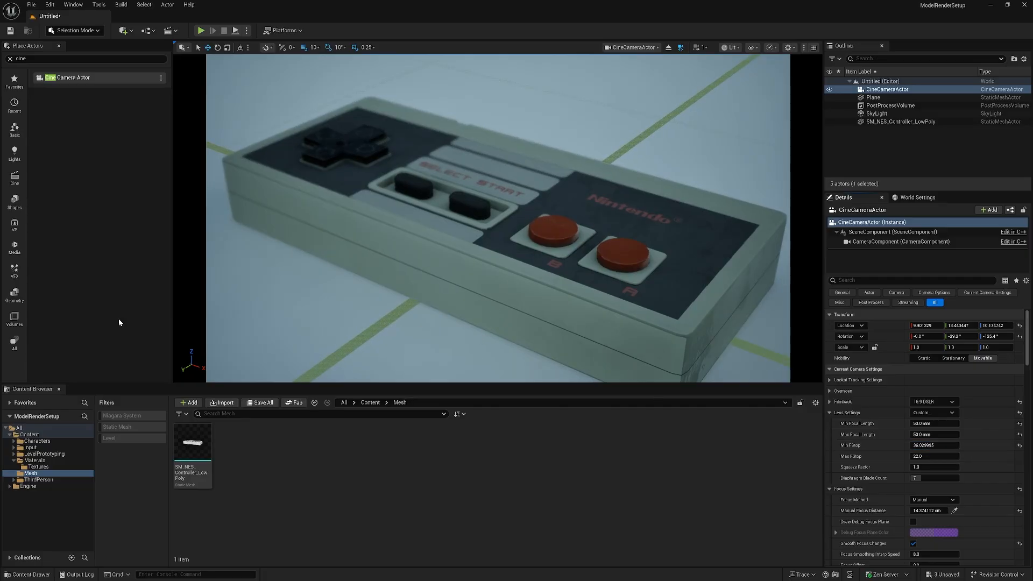
Step: Open the Materials folder in the project content
left_click(370, 402)
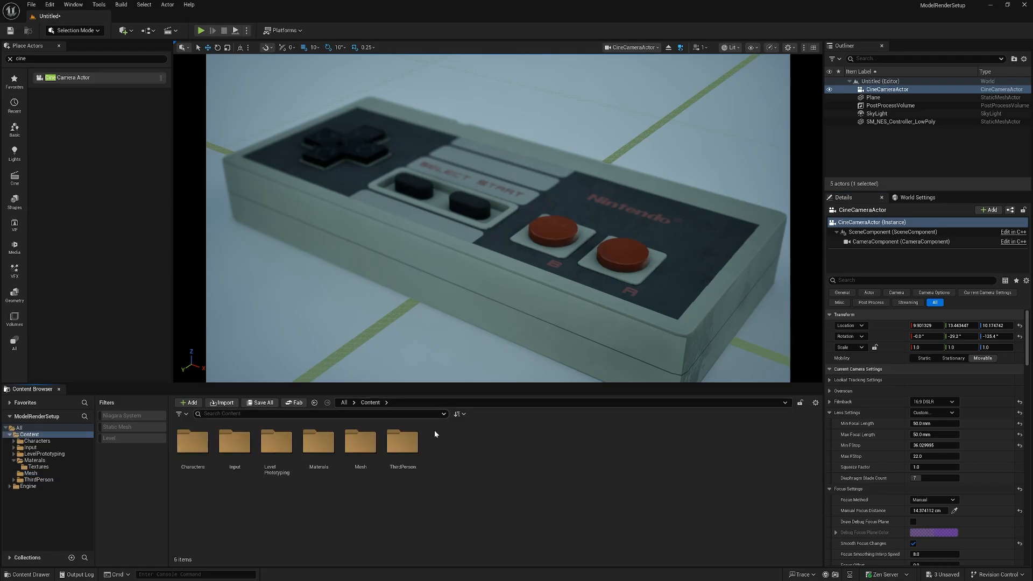
double_click(319, 442)
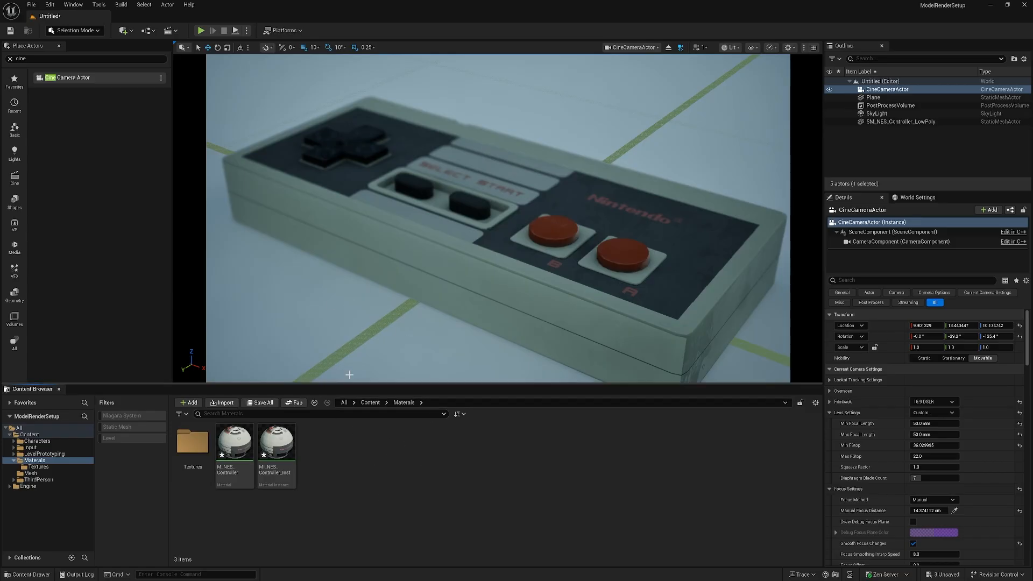
left_click_drag(351, 321, 396, 396)
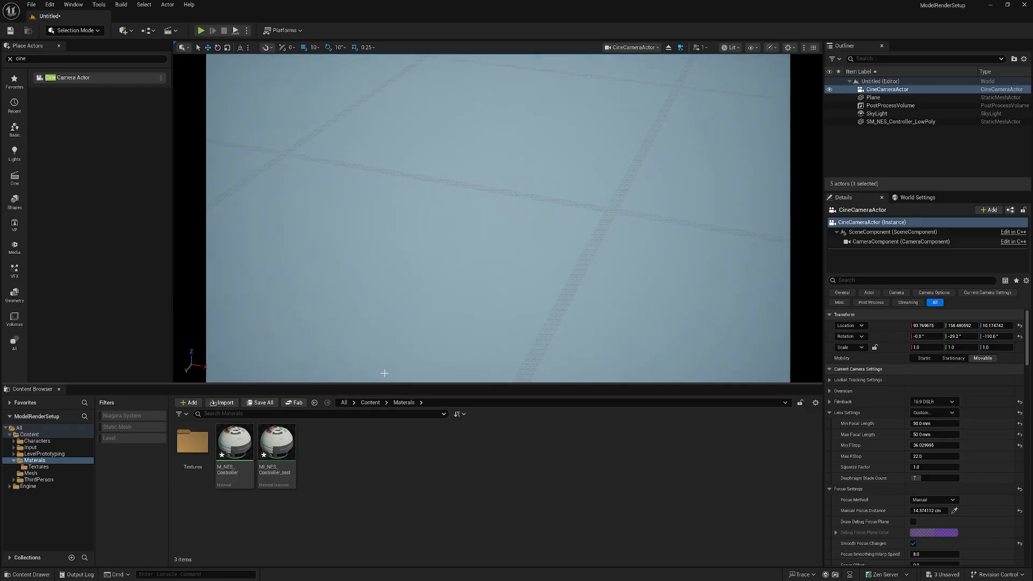
right_click_drag(367, 322, 412, 333)
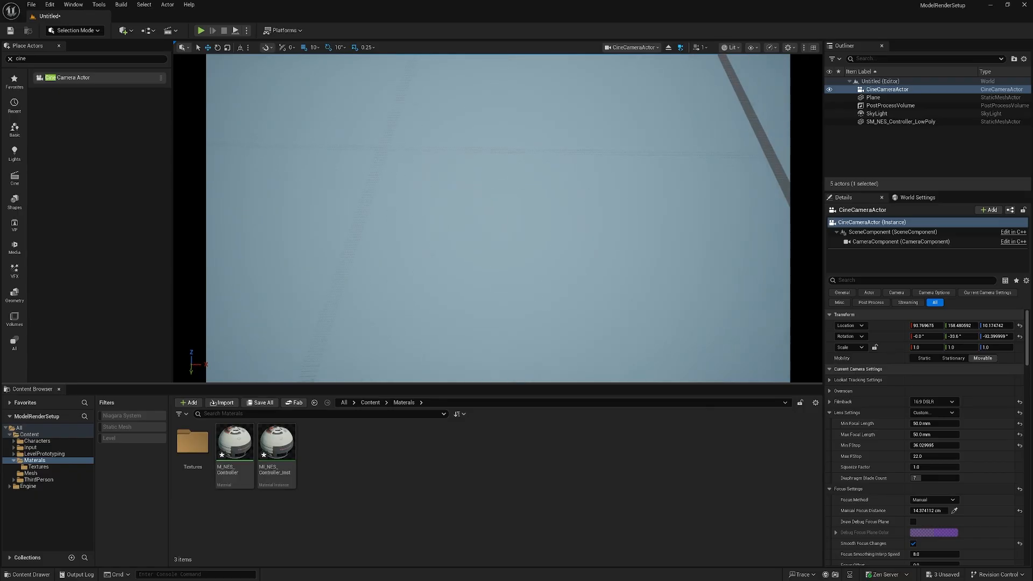
middle_click_drag(412, 333, 344, 317)
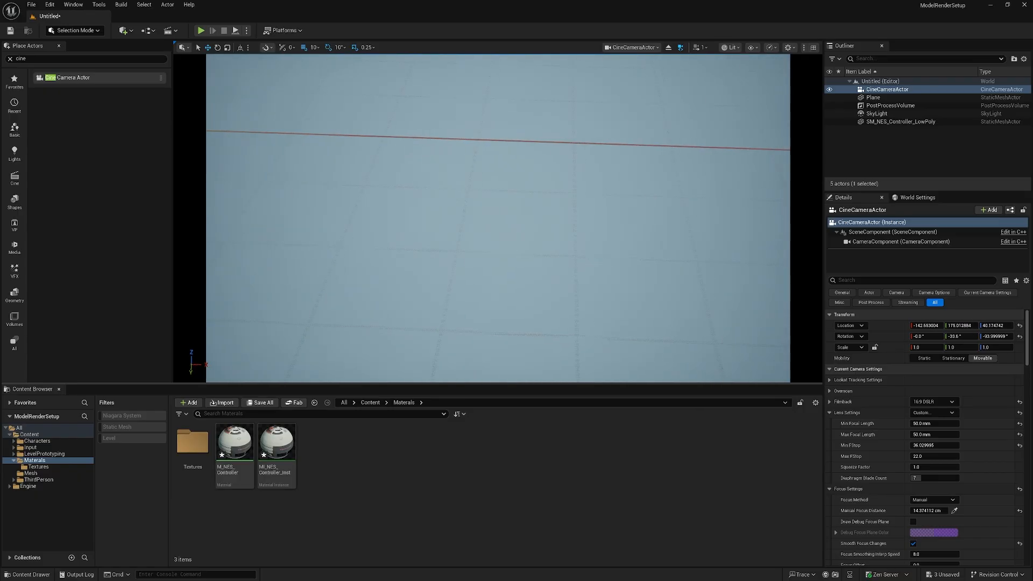
left_click_drag(344, 317, 317, 365)
right_click_drag(317, 366, 369, 282)
middle_click_drag(369, 281, 393, 295)
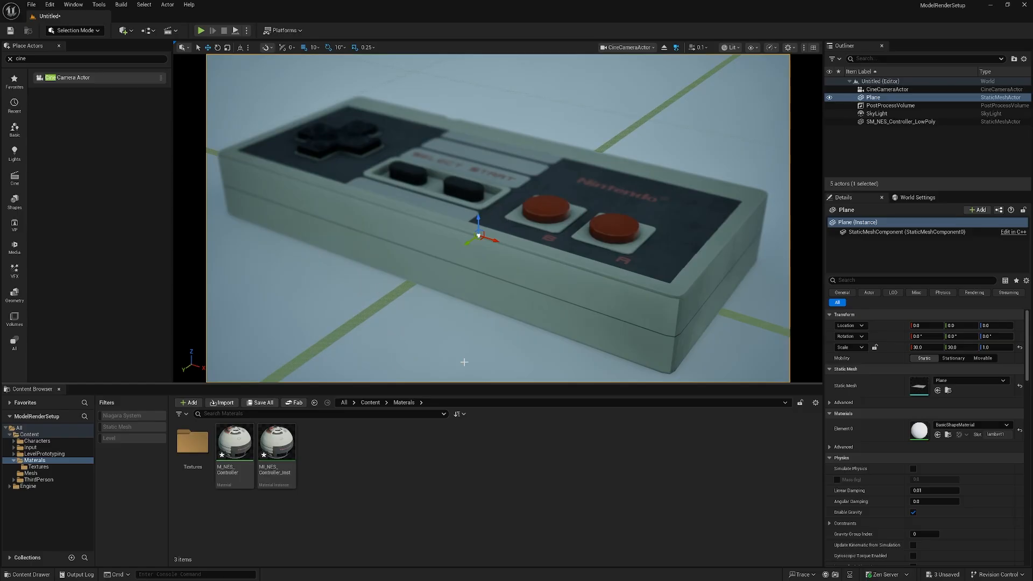
Step: Create a new material named M_Floor in the Materials folder
right_click(466, 447)
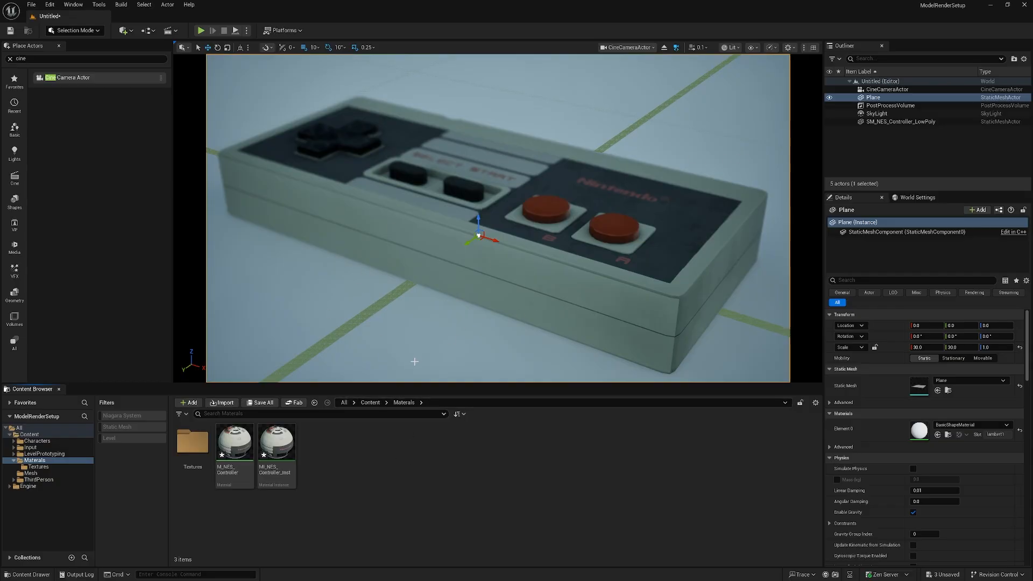
right_click(327, 469)
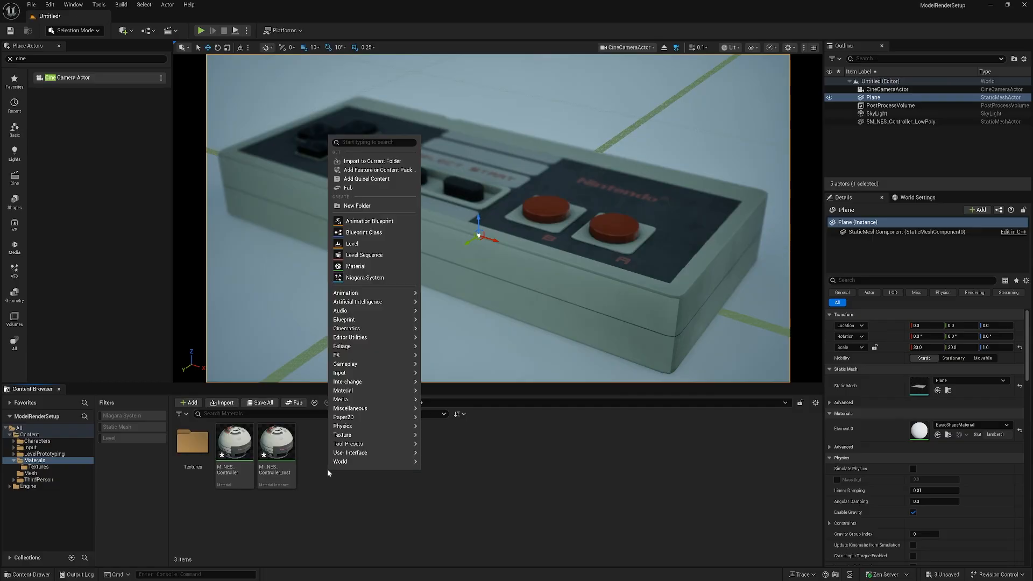
left_click(356, 266)
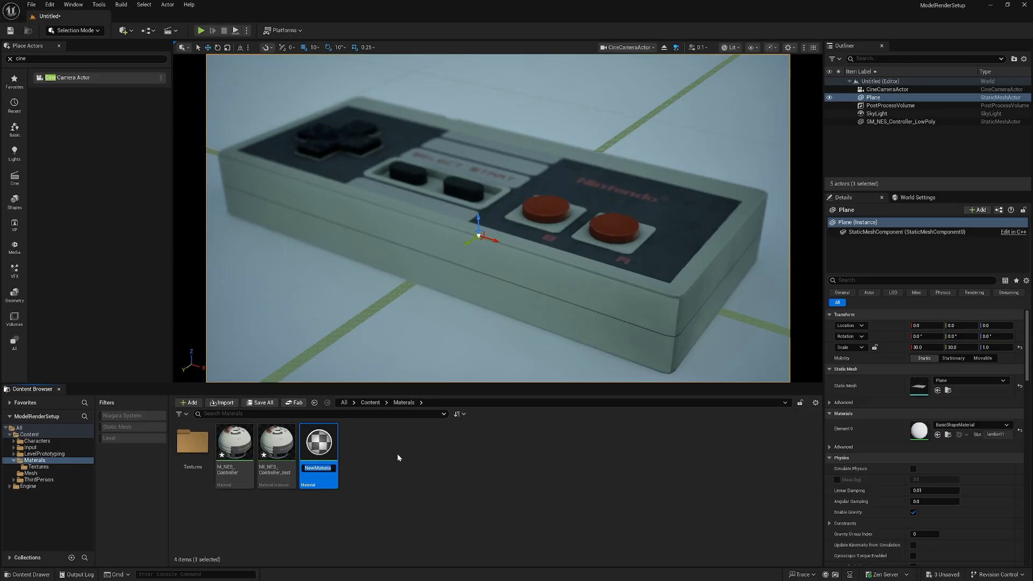
type("M_Floor")
key("Return")
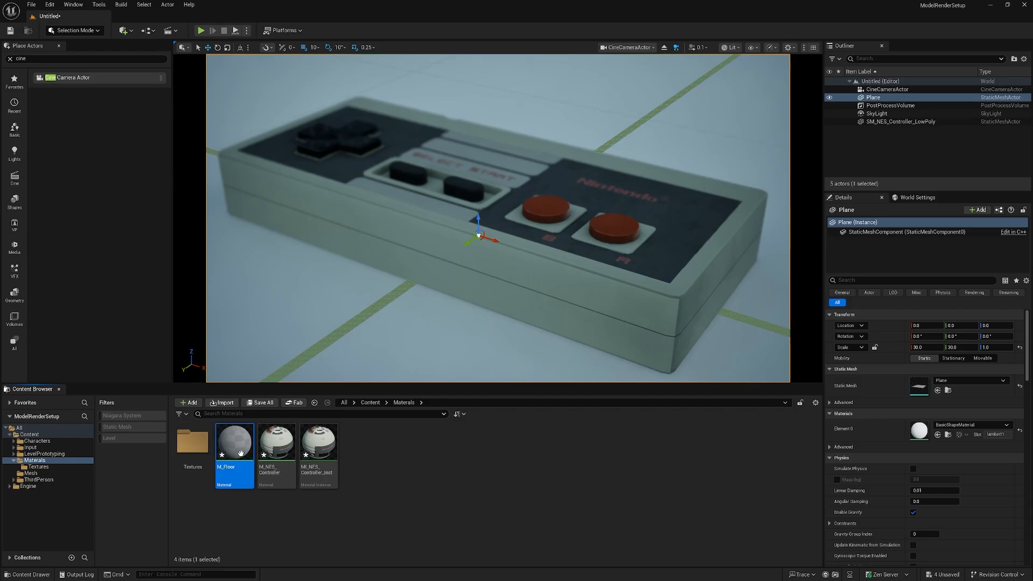
Step: Open the M_Floor material graph in the main editor window and add a three-component constant node beside the material output
left_click_drag(0, 187, 463, 119)
double_click(463, 119)
right_click_drag(487, 196, 471, 228)
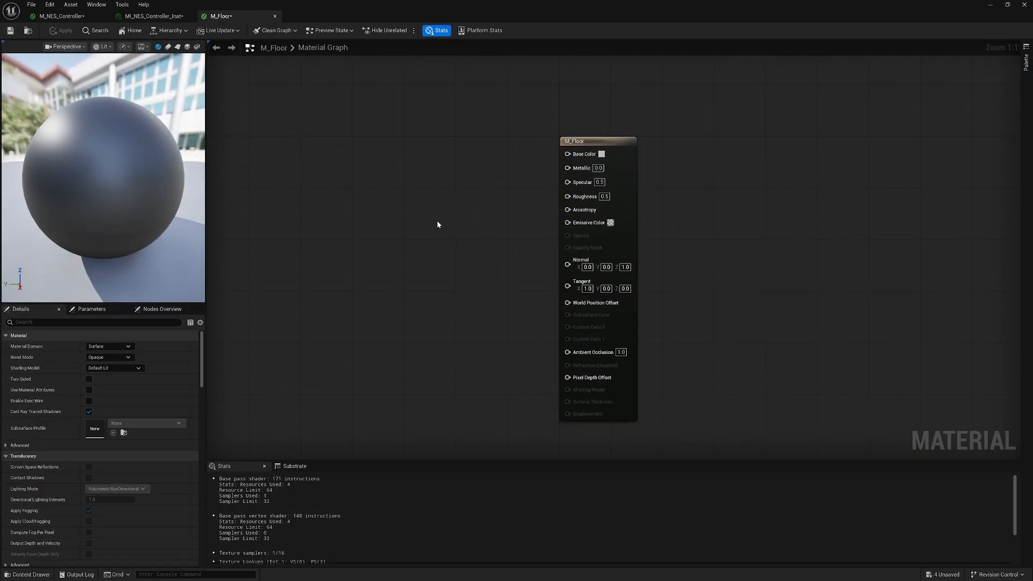
left_click(396, 209)
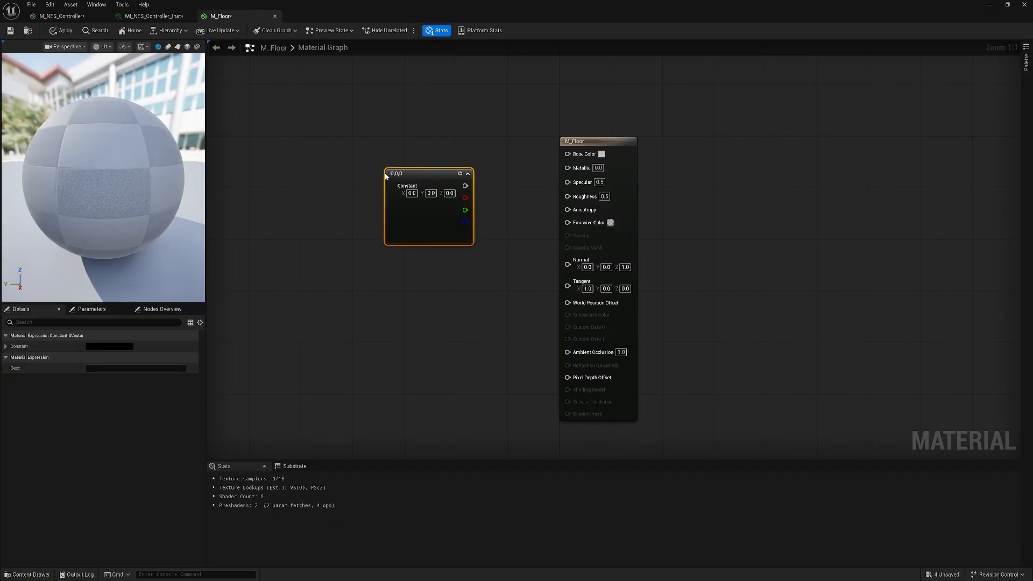
Step: Connect the three-component constant node to the Base Color input of M_Floor and set its colour to a dark grey value of about 0.071
left_click_drag(426, 175, 567, 154)
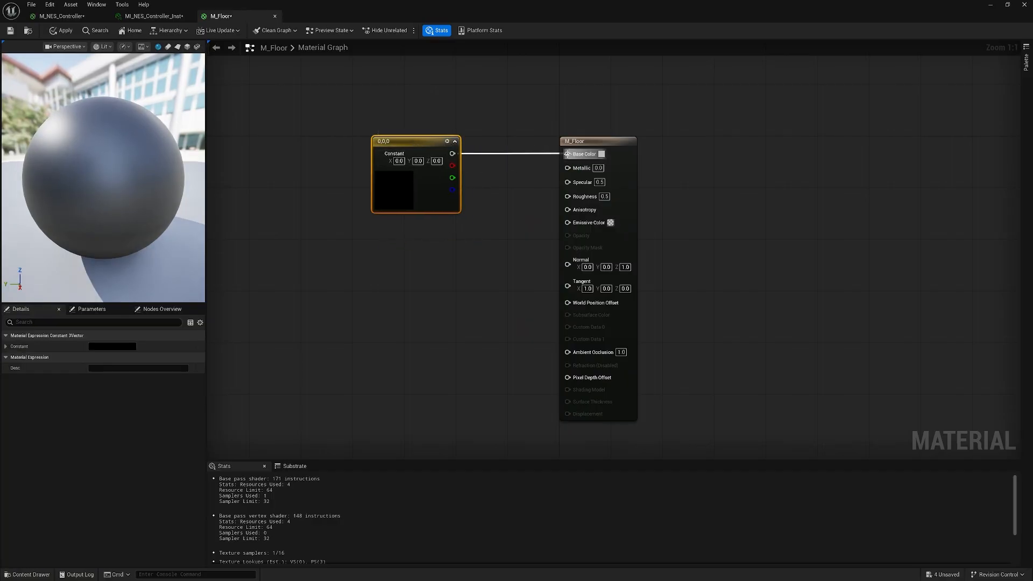
double_click(395, 190)
left_click_drag(521, 266, 520, 288)
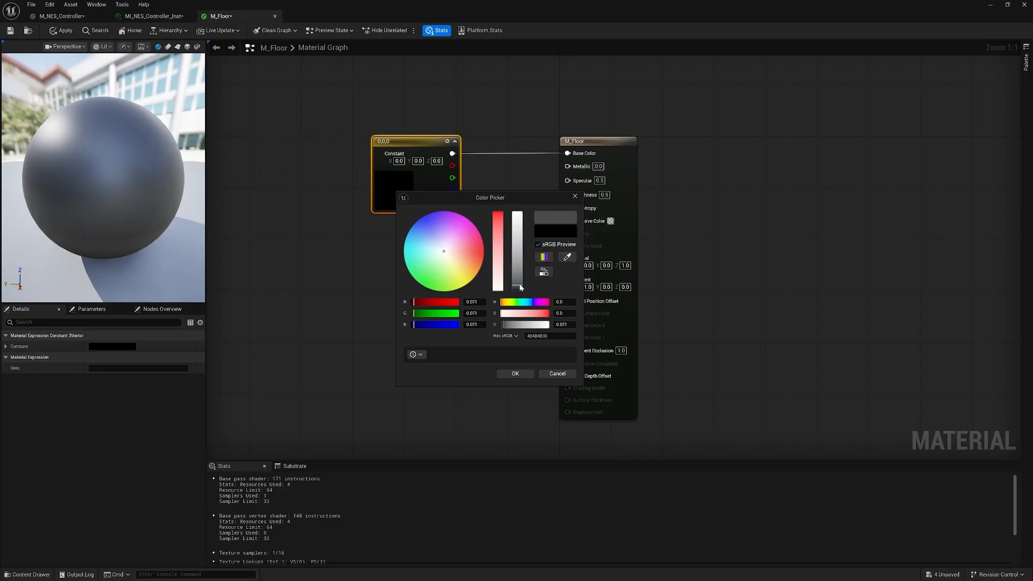
left_click(514, 373)
Step: Add a VectorParameter node named Colour to the material graph
right_click_drag(386, 254, 419, 269)
right_click(295, 138)
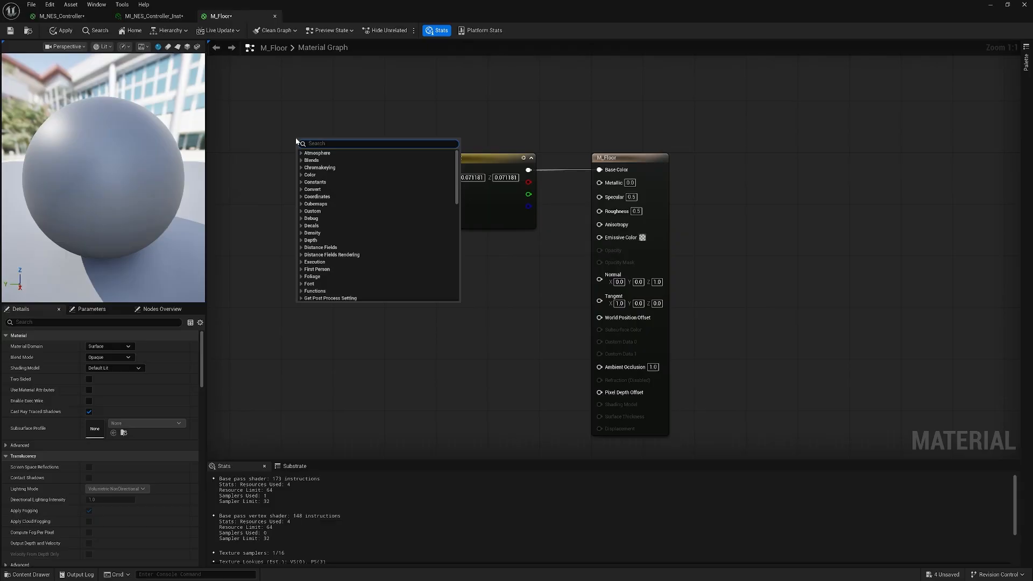
type("vec")
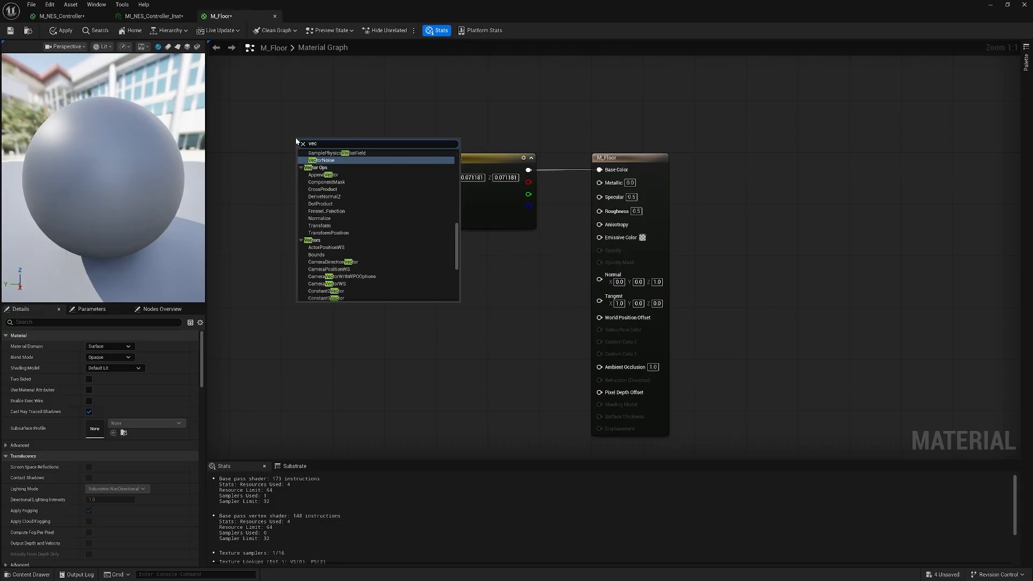
type("torpar")
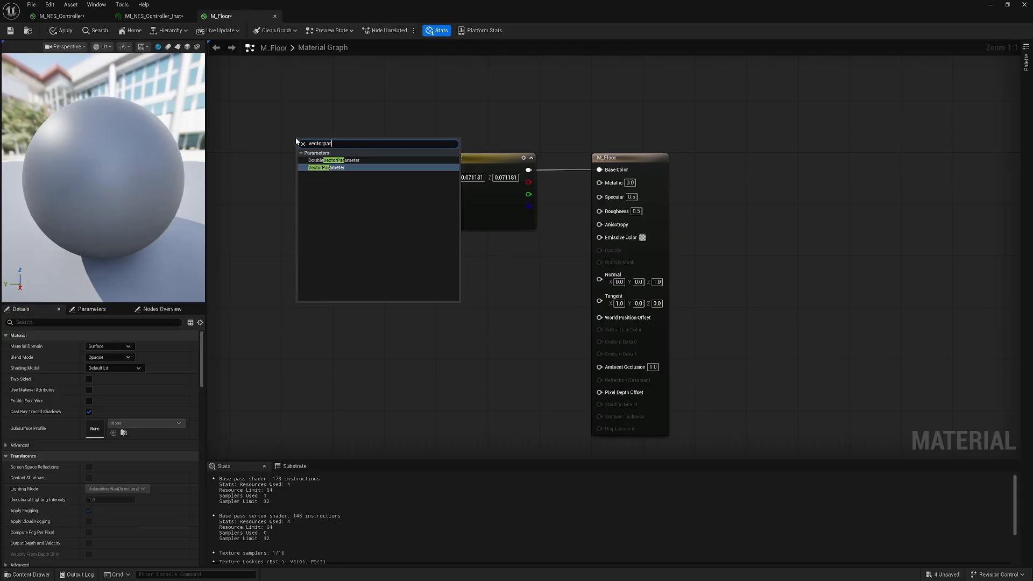
left_click(346, 168)
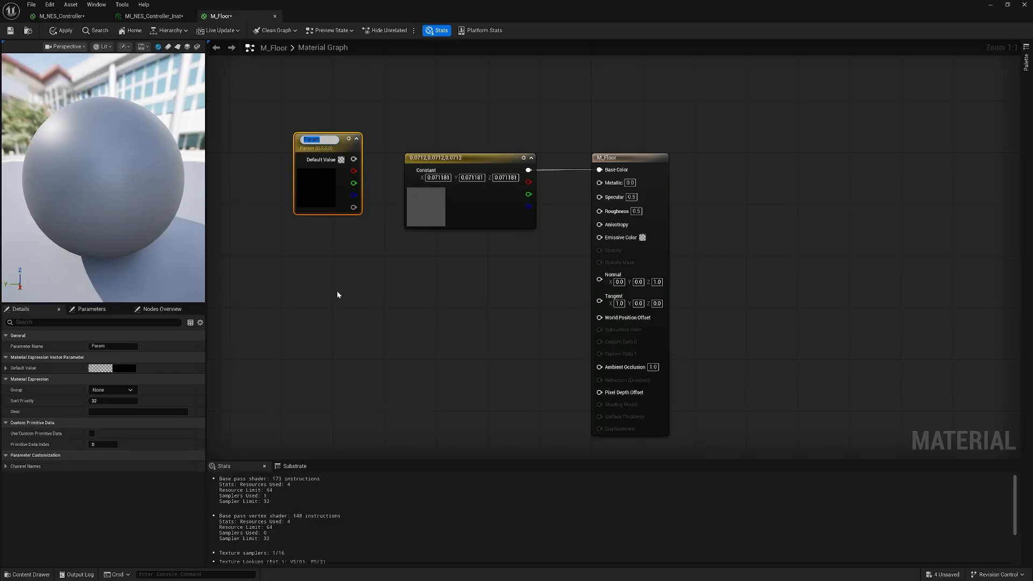
type("Colour")
key("Return")
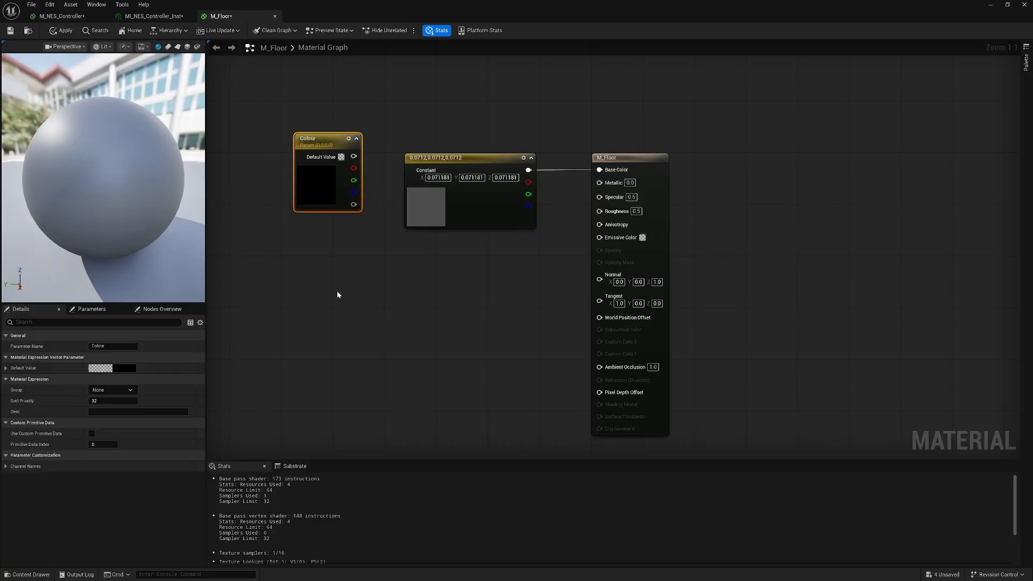
Step: Replace the constant node with the Colour parameter by deleting the constant and wiring Colour into Base Color
left_click(462, 160)
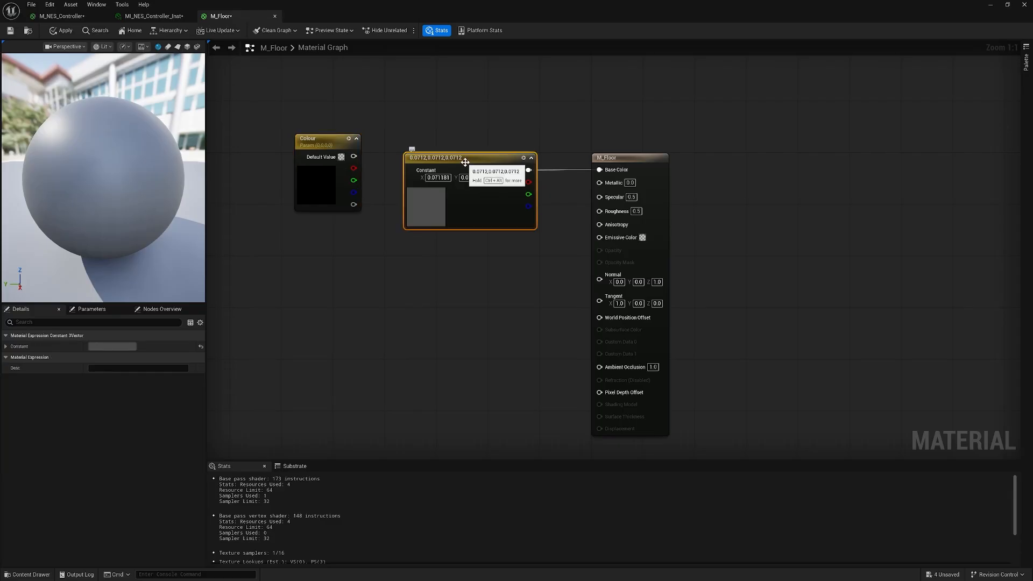
key("Delete")
left_click_drag(353, 157, 599, 170)
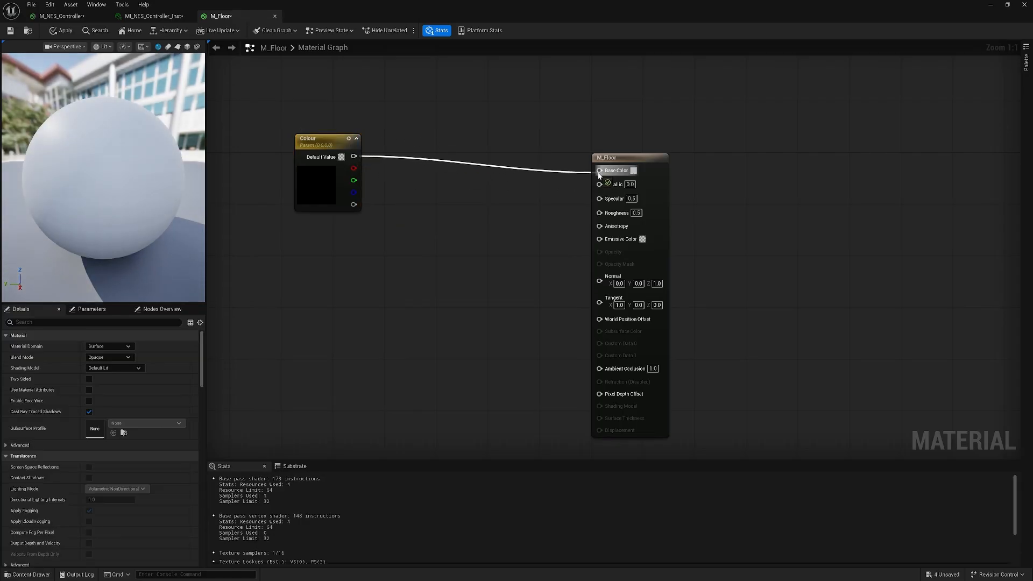
left_click_drag(322, 145, 425, 157)
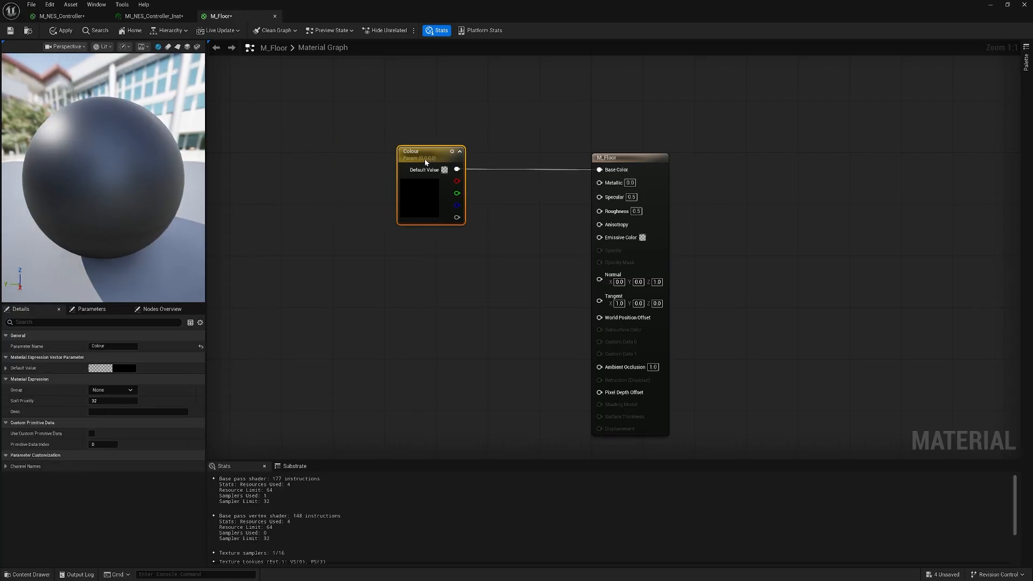
Step: Set the Colour parameter's default value to a mid-grey of about 0.127 in red, green and blue
left_click(618, 272)
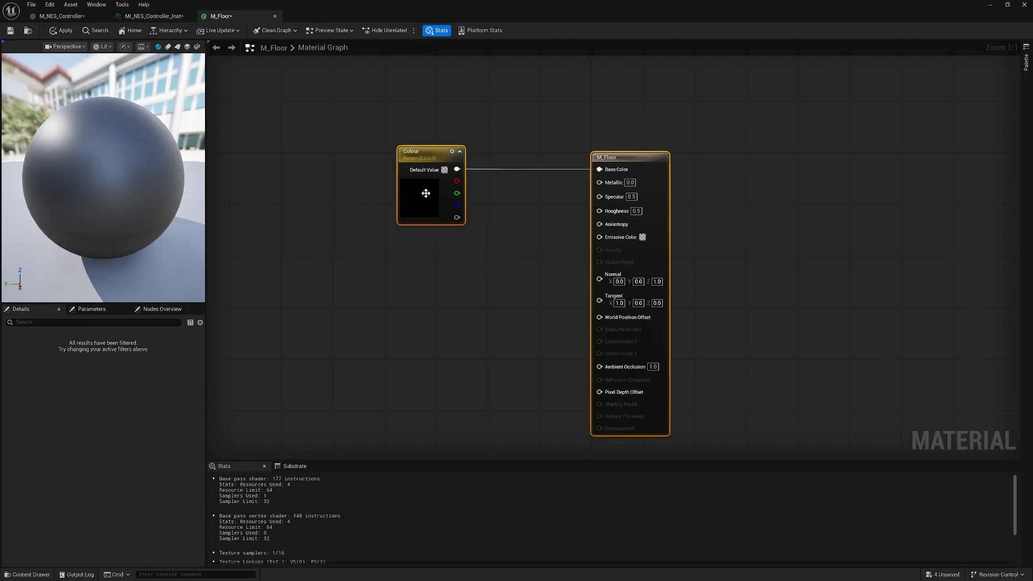
double_click(424, 193)
left_click_drag(548, 286, 551, 283)
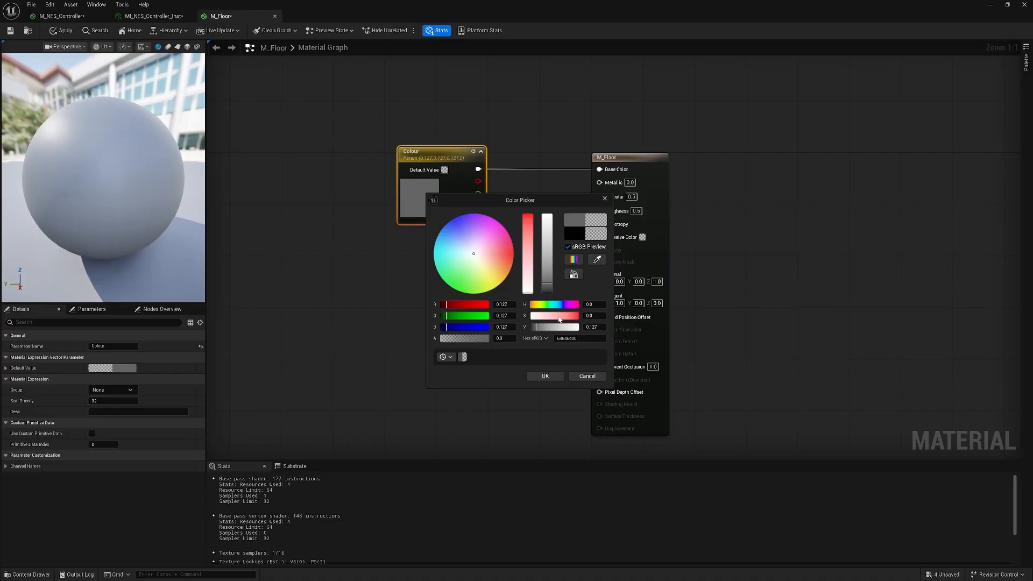
left_click(546, 377)
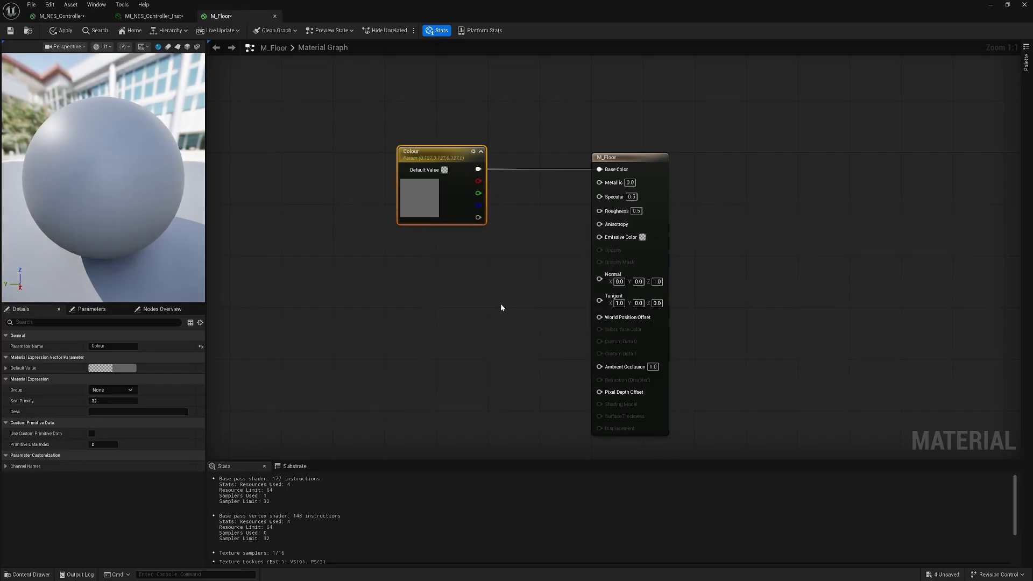
Step: Add a ScalarParameter named Roughness, connect it to the material's Roughness input and place it below the Colour node
left_click(441, 276)
right_click(441, 276)
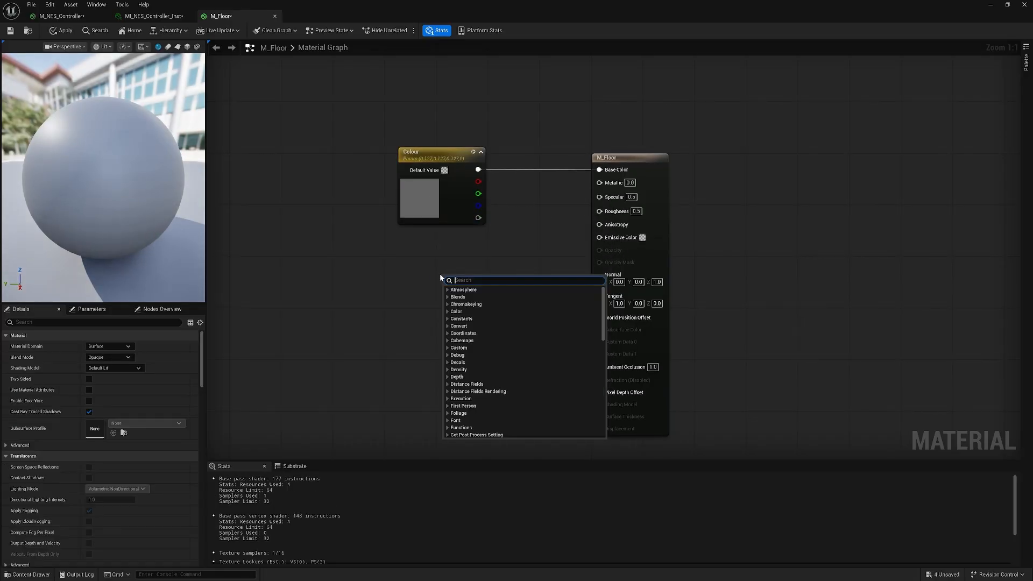
type("scalar")
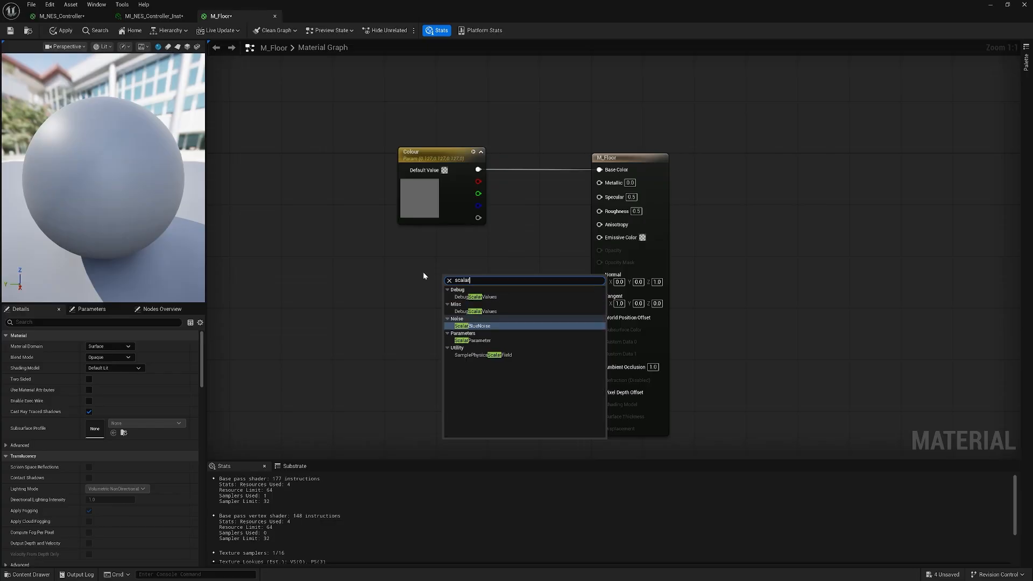
left_click(479, 340)
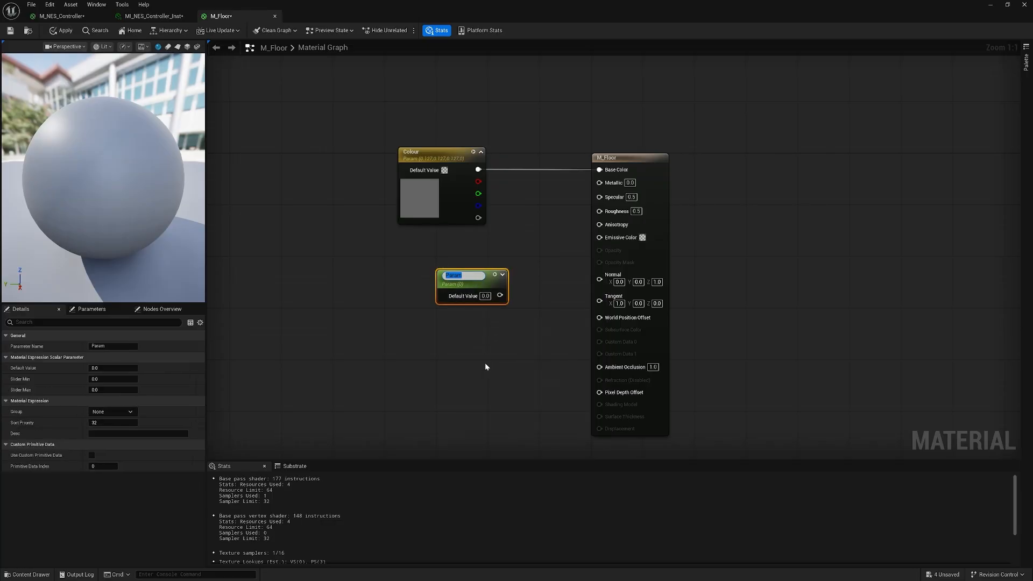
type("Roughness")
key("Return")
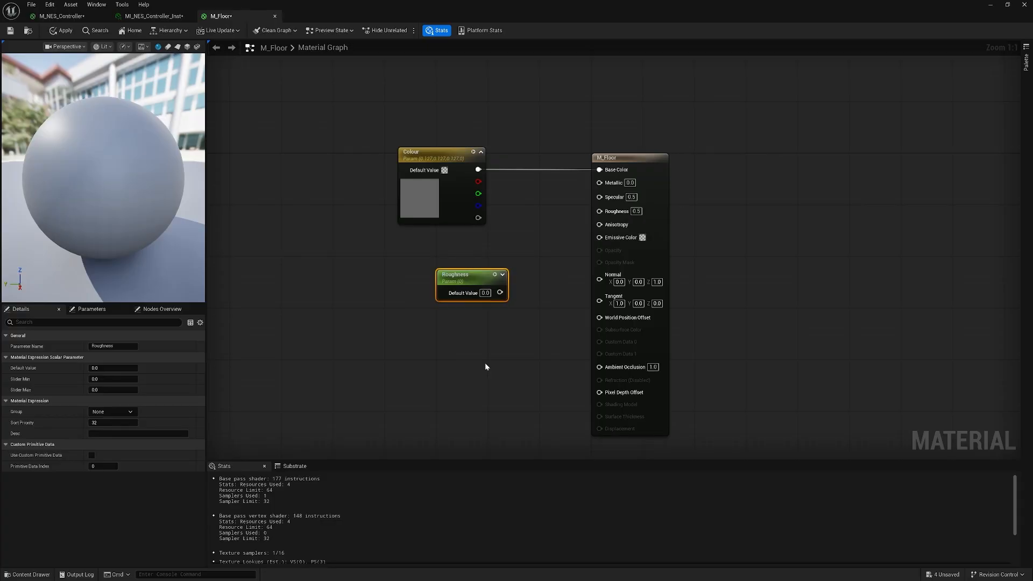
left_click_drag(499, 293, 600, 211)
left_click_drag(472, 277, 453, 244)
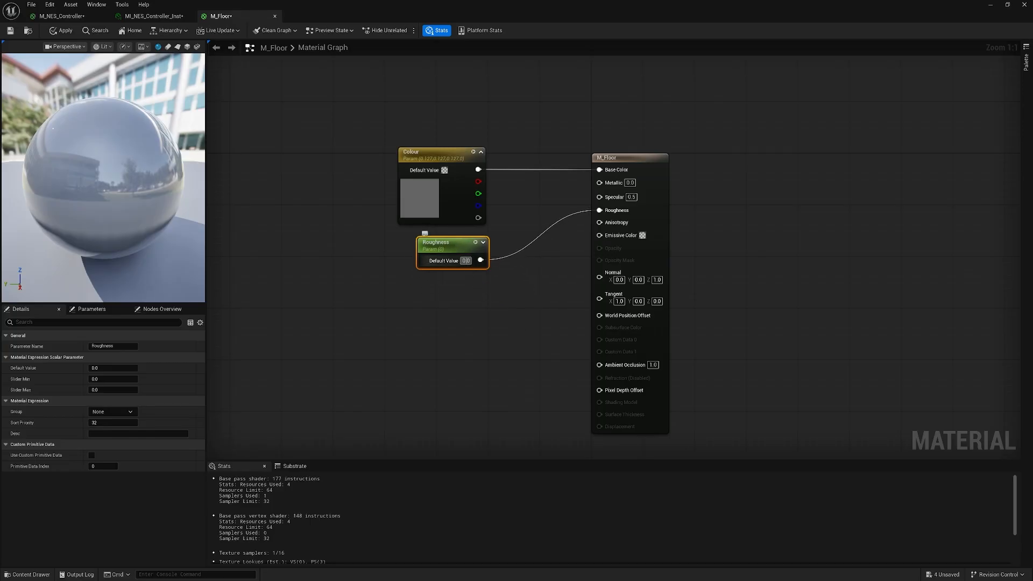
Step: Try a Roughness default value of 0.3 and lower it to 0.2
left_click(466, 260)
type("0.3")
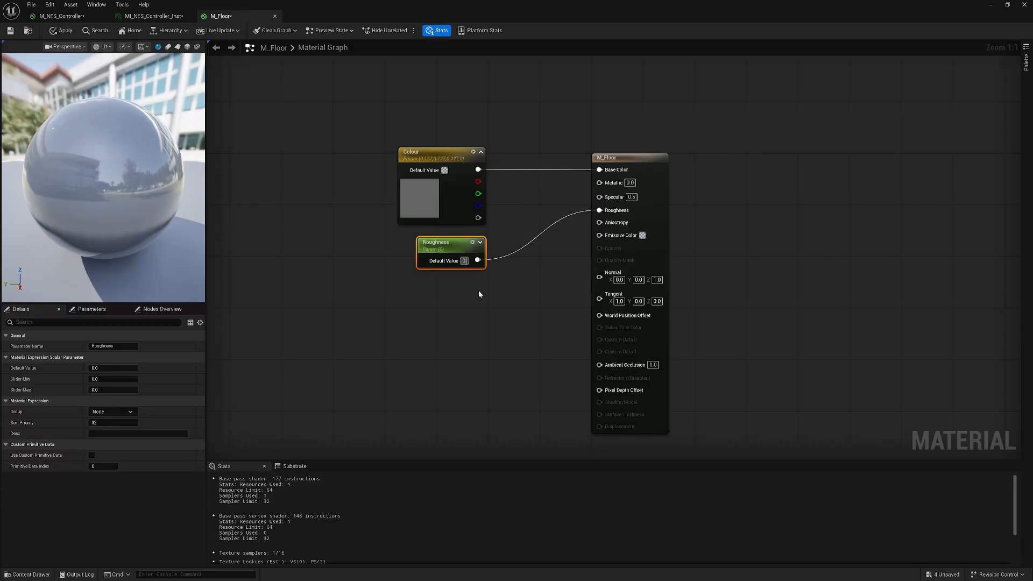
key("Return")
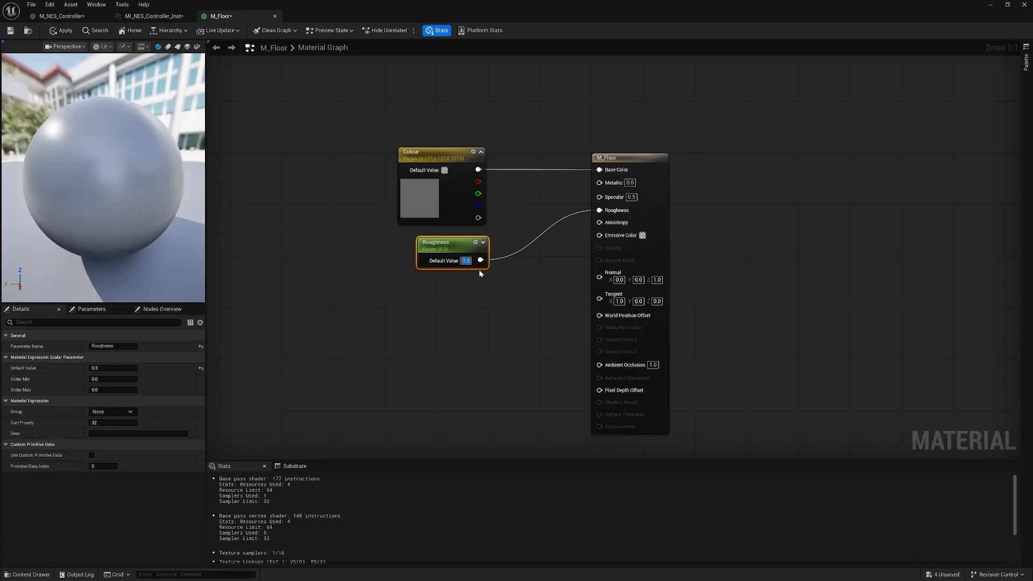
type("0.2")
key("Return")
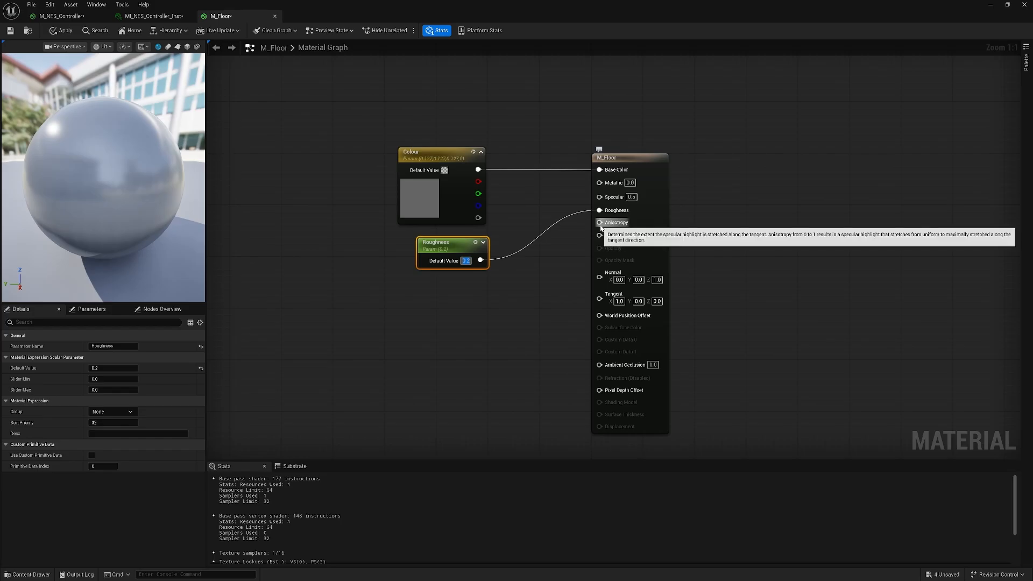
Step: Add a ScalarParameter named Metallic and connect it to the material's Metallic input
right_click(456, 303)
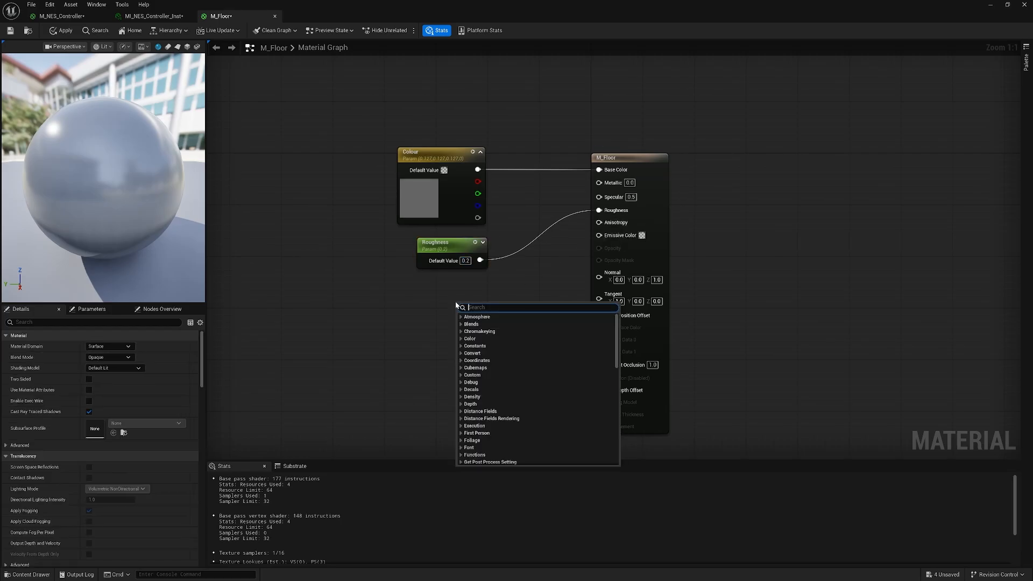
type("scalar")
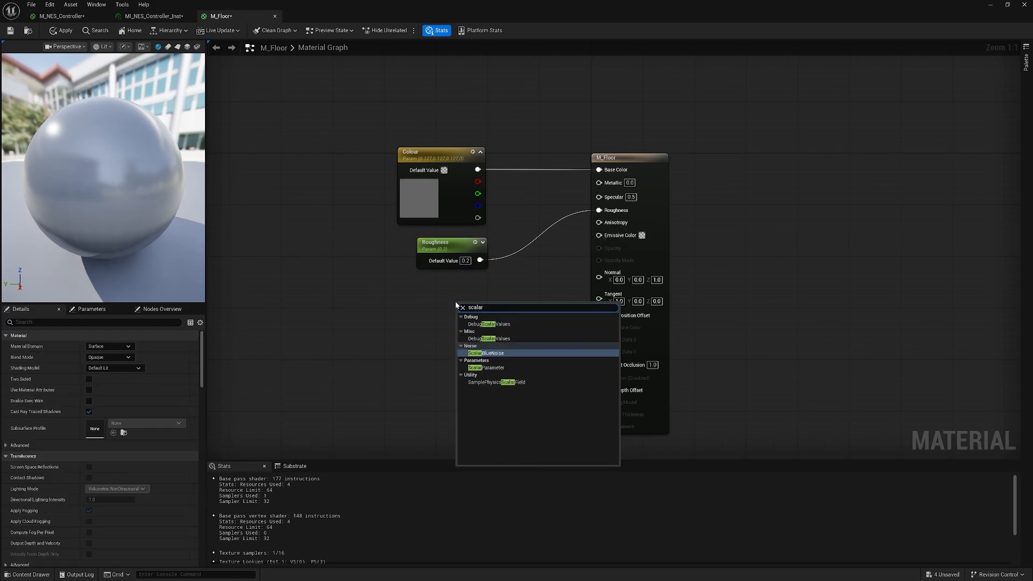
type("par")
key("Return")
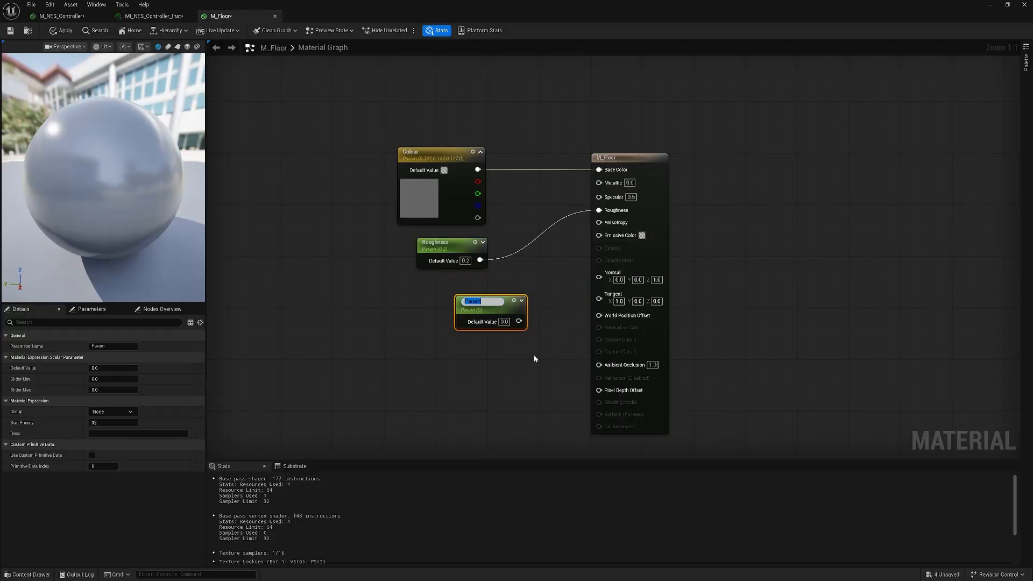
type("Metallic")
key("Return")
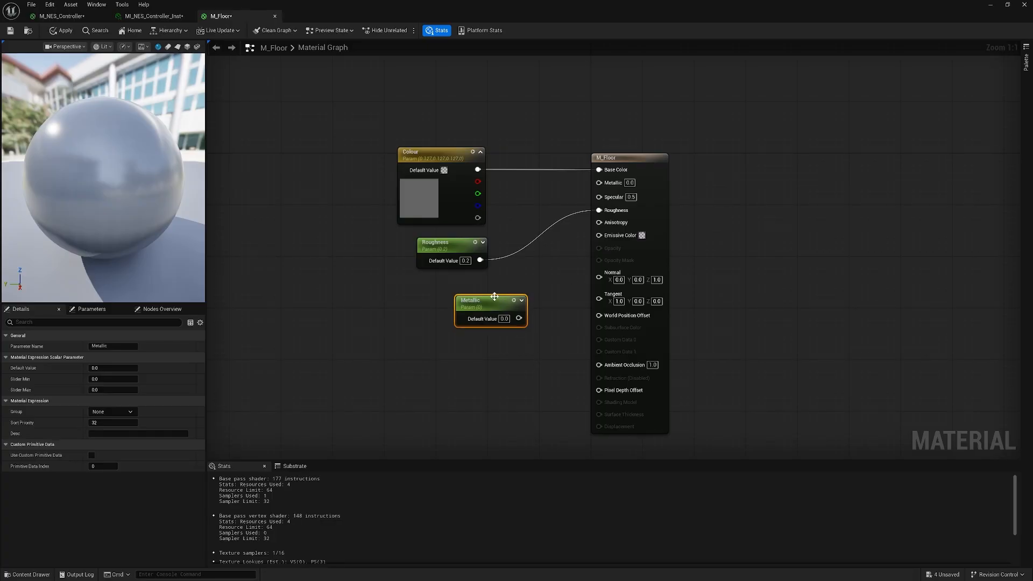
left_click_drag(511, 309, 598, 183)
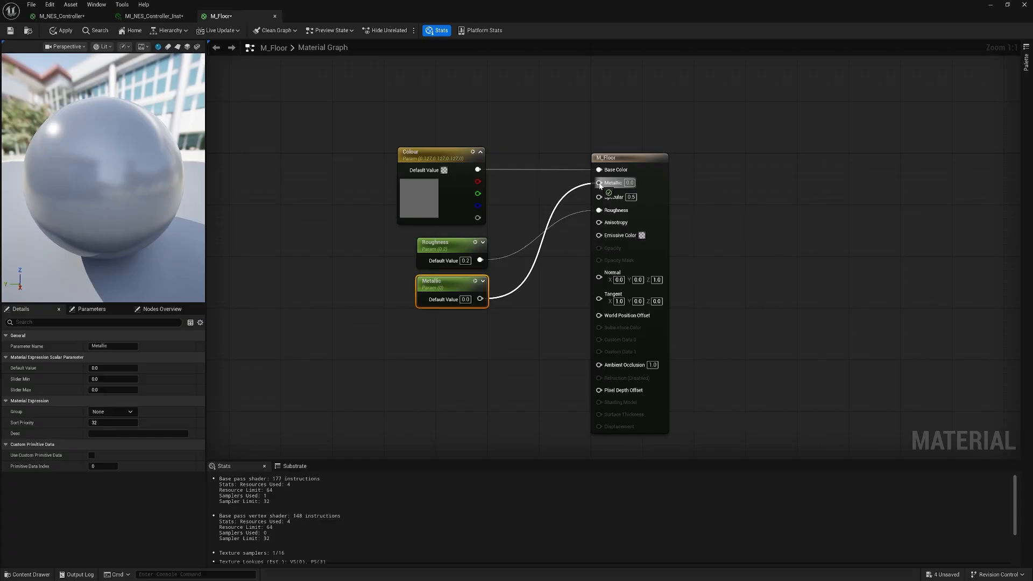
Step: Rearrange the scalar parameter nodes so Metallic sits directly below Colour, with Roughness beneath it
left_click_drag(457, 245, 457, 321)
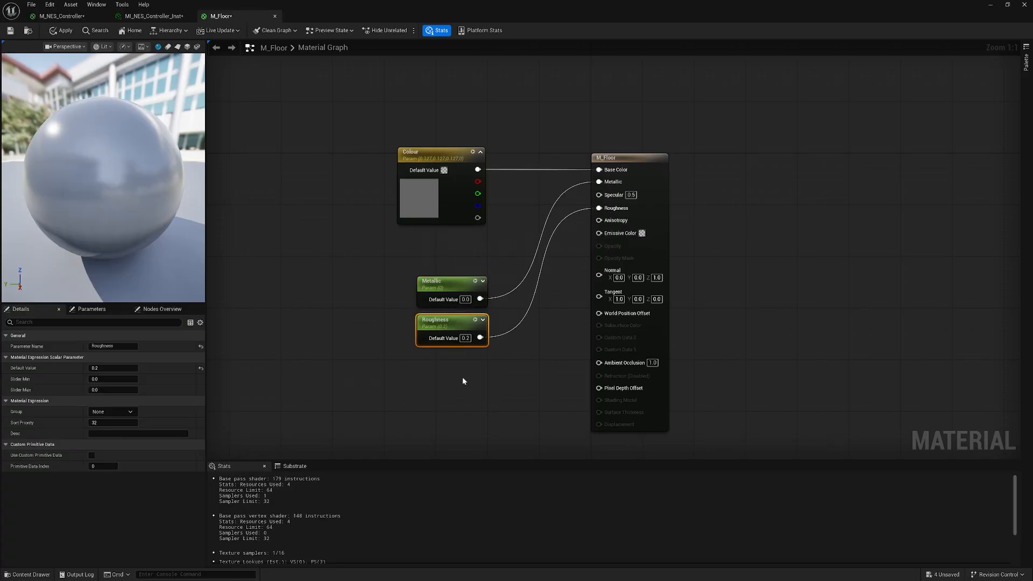
left_click(462, 283, "ctrl")
left_click_drag(462, 283, 463, 244)
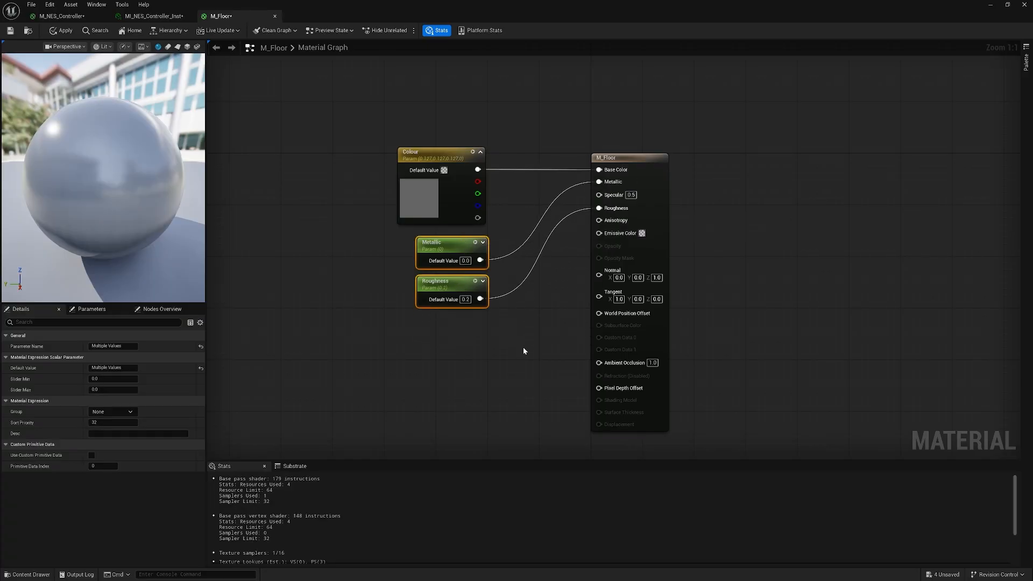
left_click(522, 347)
Step: Set the Metallic parameter's default value to 0.8
left_click(465, 260)
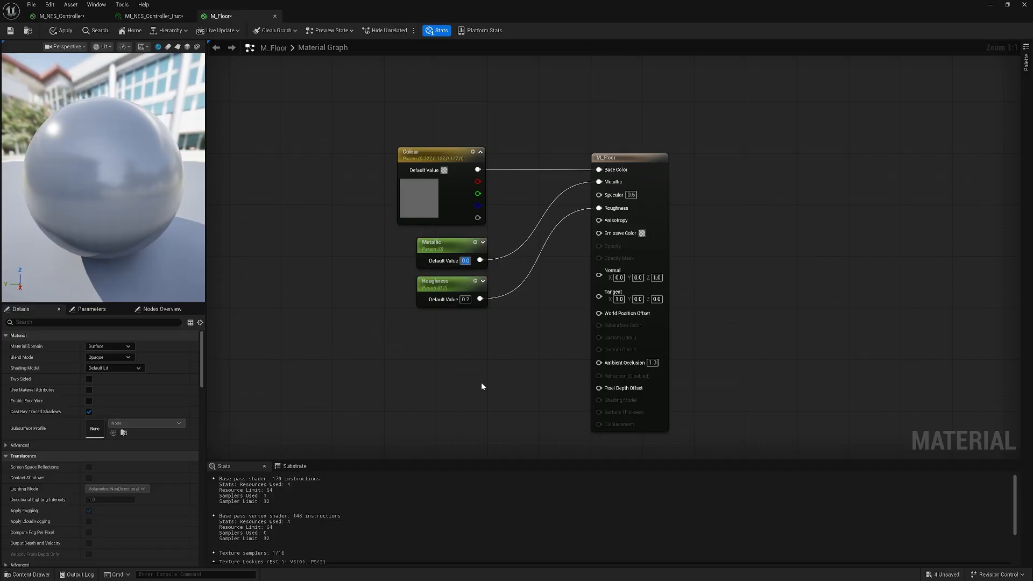
type("0.8")
key("Return")
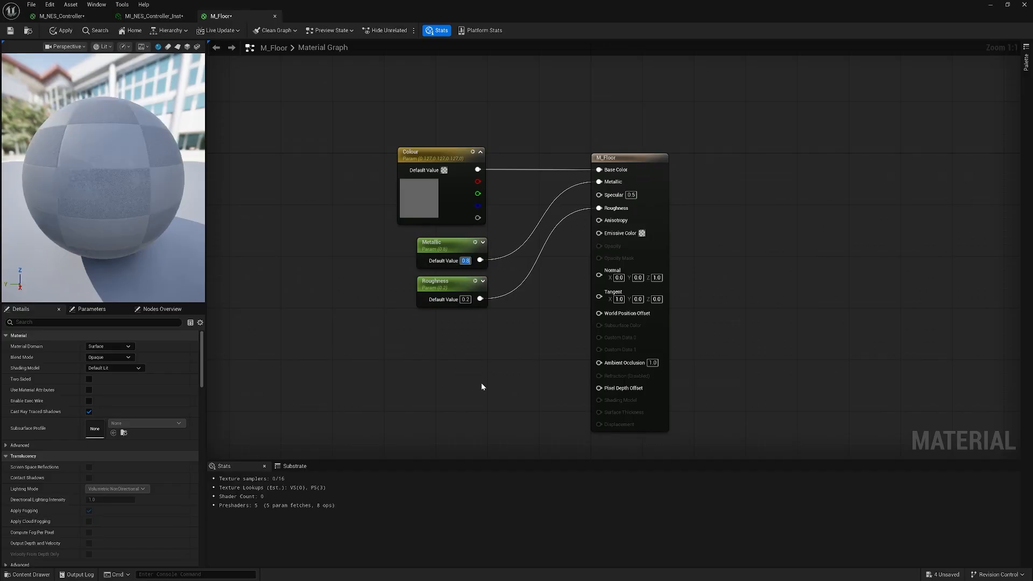
Step: Set the Roughness parameter's default value to 0.15 and save the M_Floor material
left_click(463, 299)
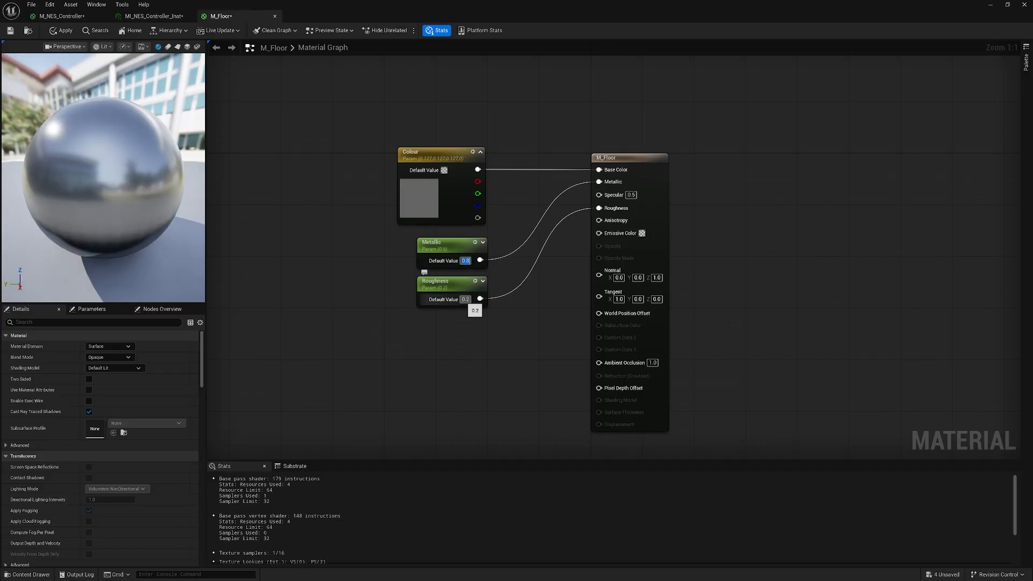
type("0.1")
key("Return")
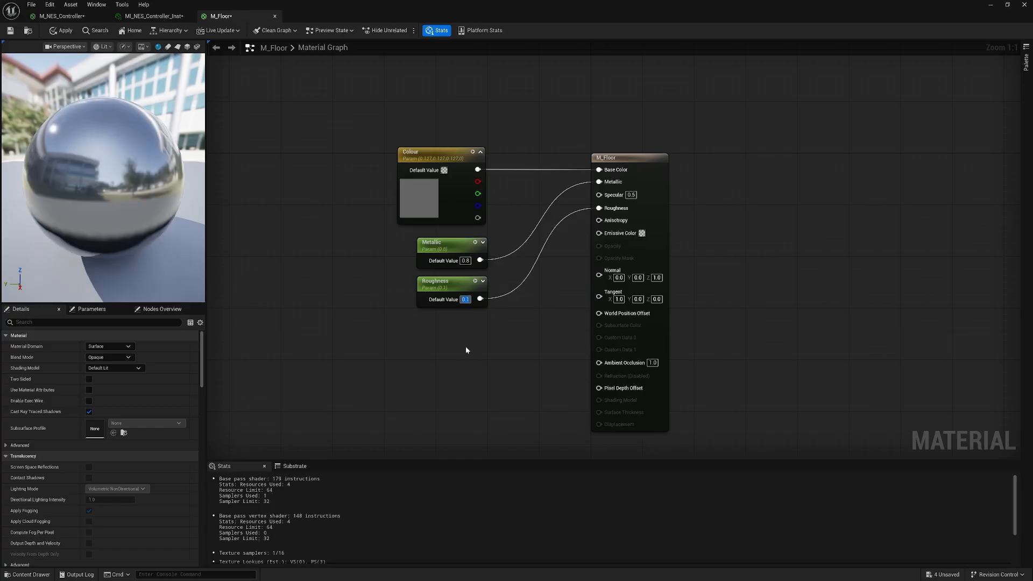
type("0.15")
key("Return")
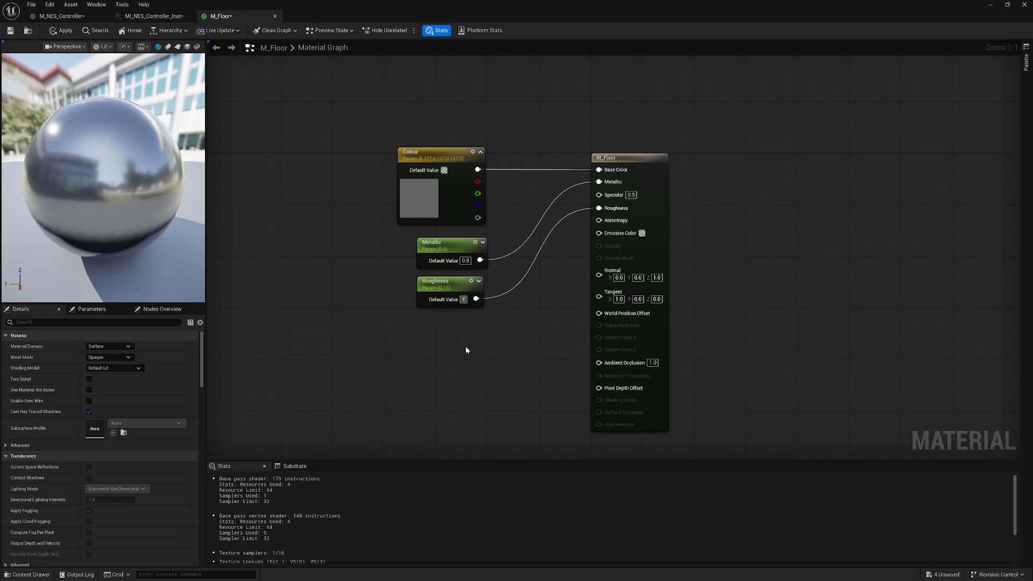
type("0.15")
key("Return")
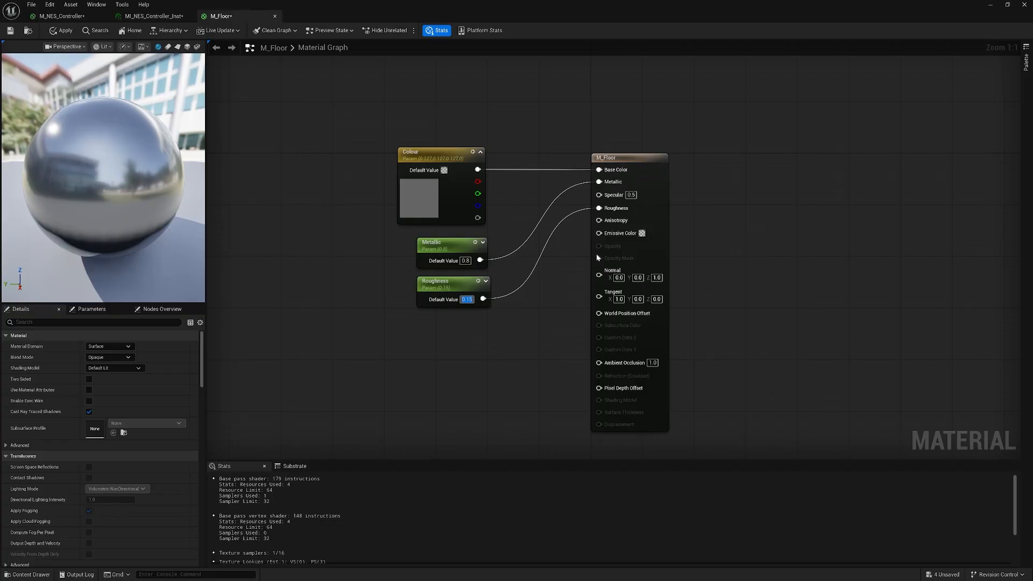
left_click(504, 310)
left_click(10, 30)
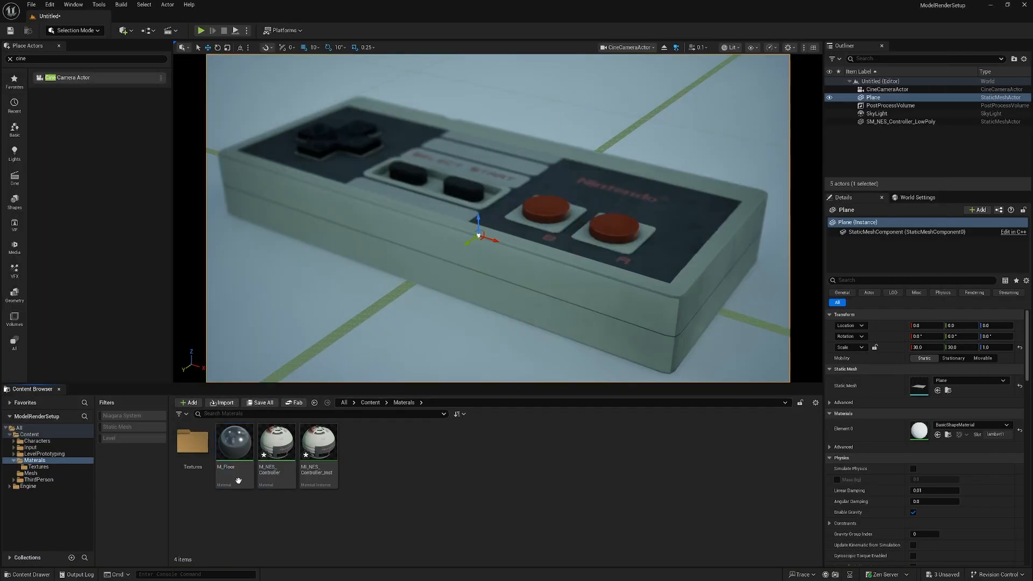
Step: Create a material instance from M_Floor and name it MI_Floor
right_click(247, 448)
left_click(288, 234)
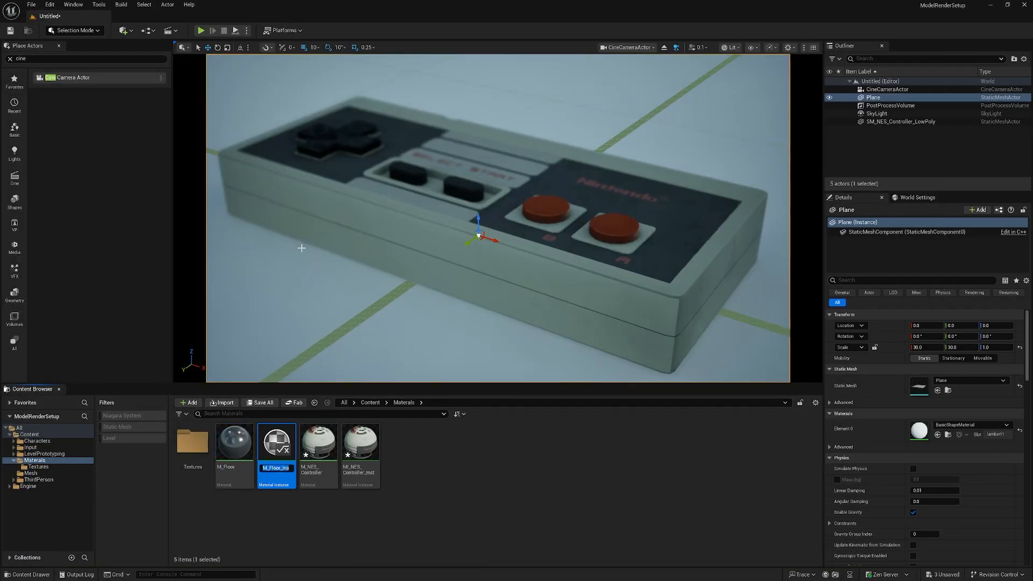
key("End")
key("BackSpace")
key("BackSpace")
key("BackSpace")
key("BackSpace")
key("BackSpace")
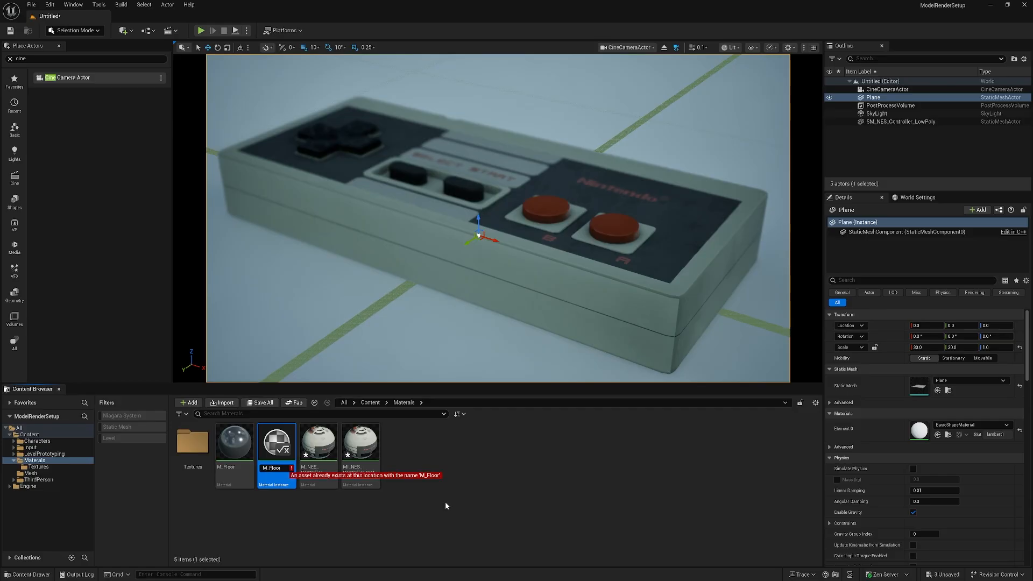
key("Home")
key("Right")
type("I")
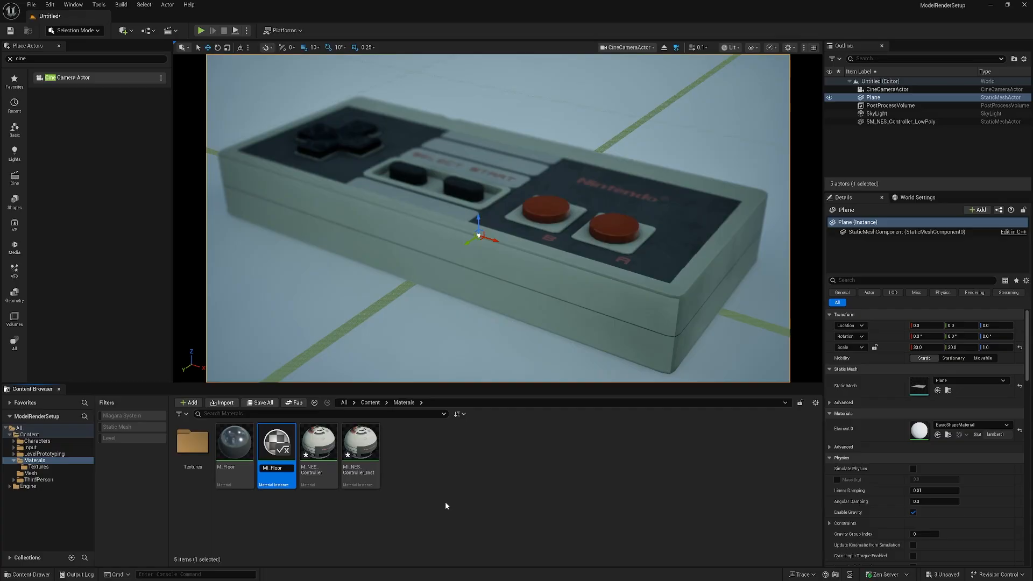
key("Return")
Step: Rename the controller's material instance to MI_NES_Controller, dropping the _Inst suffix
left_click(368, 471)
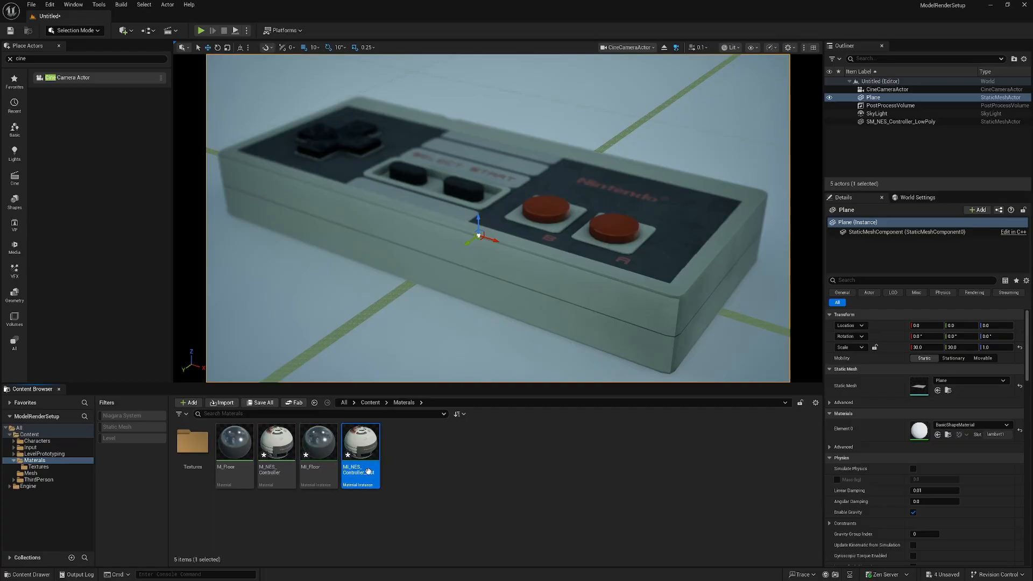
left_click(369, 472)
key("BackSpace")
key("BackSpace")
key("BackSpace")
key("BackSpace")
key("BackSpace")
key("Return")
left_click(257, 525)
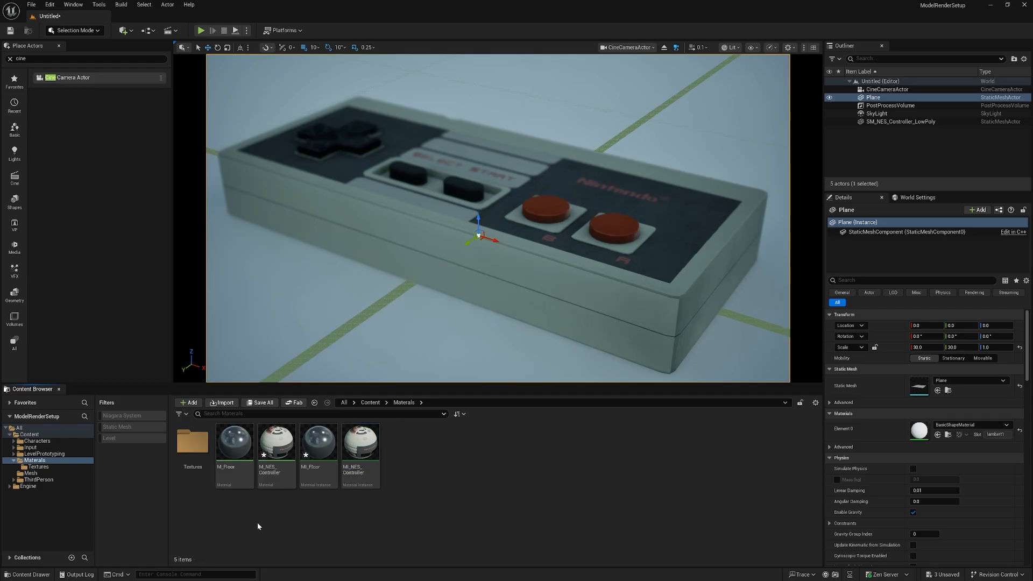
Step: Apply the MI_Floor material instance to the floor plane in the scene
left_click_drag(316, 468, 323, 327)
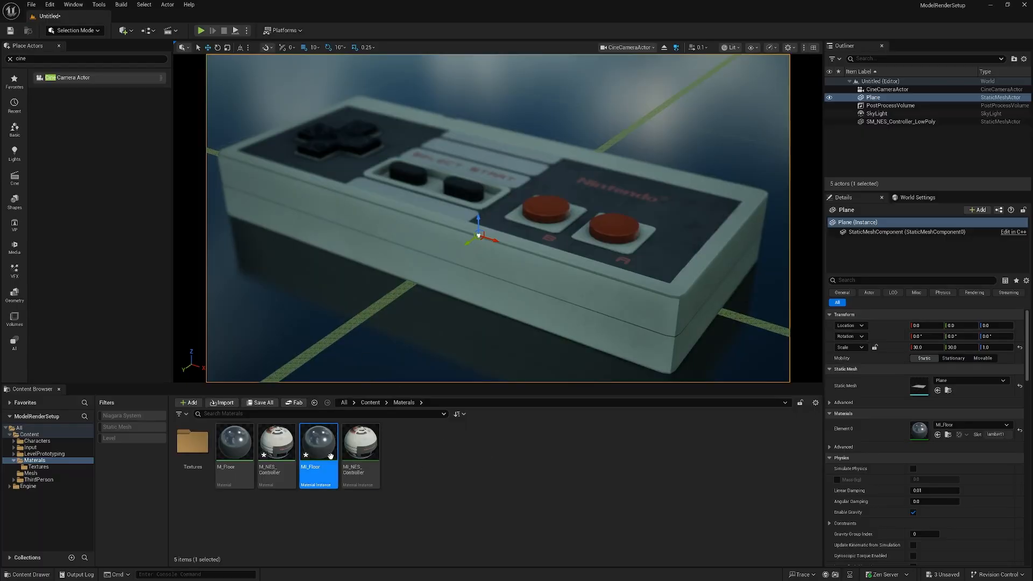
mouse_move(322, 447)
left_mouse_down()
mouse_move(264, 538)
mouse_move(311, 436)
mouse_move(315, 451)
left_mouse_up()
left_click(440, 468)
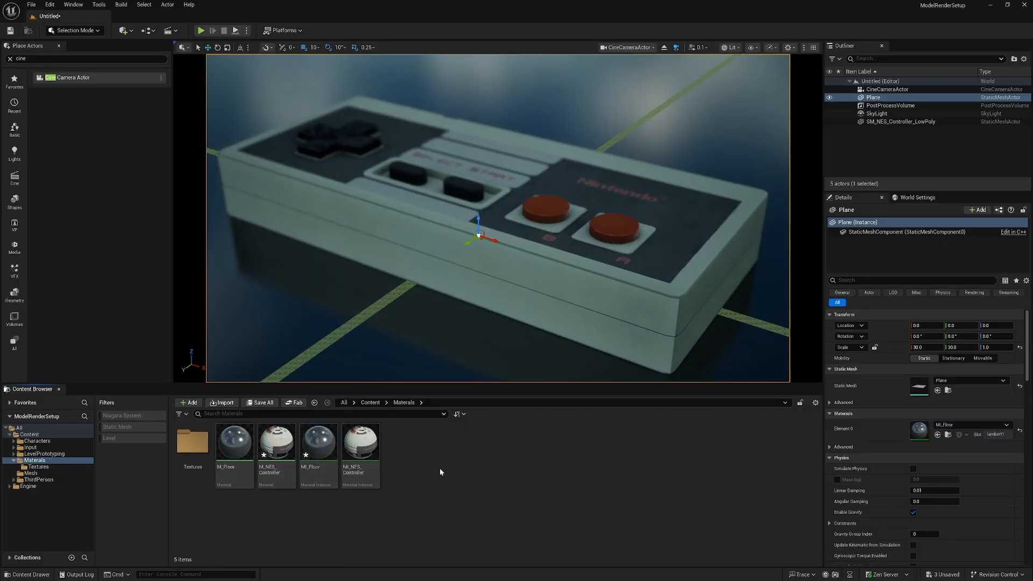
Step: Open MI_Floor for editing and enable overrides for its Colour, Roughness and Metallic parameters
left_click(322, 449)
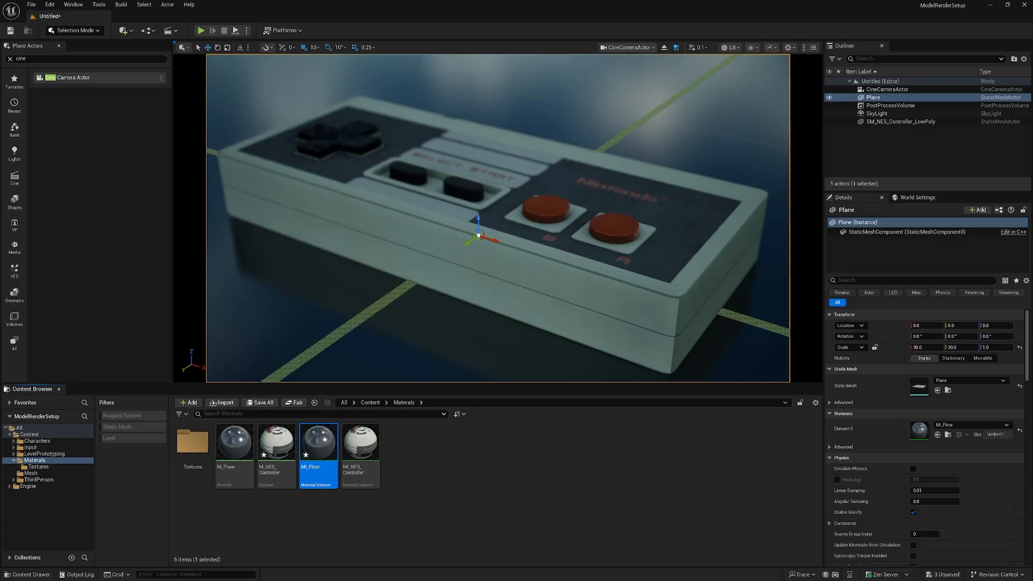
left_click_drag(1, 177, 542, 152)
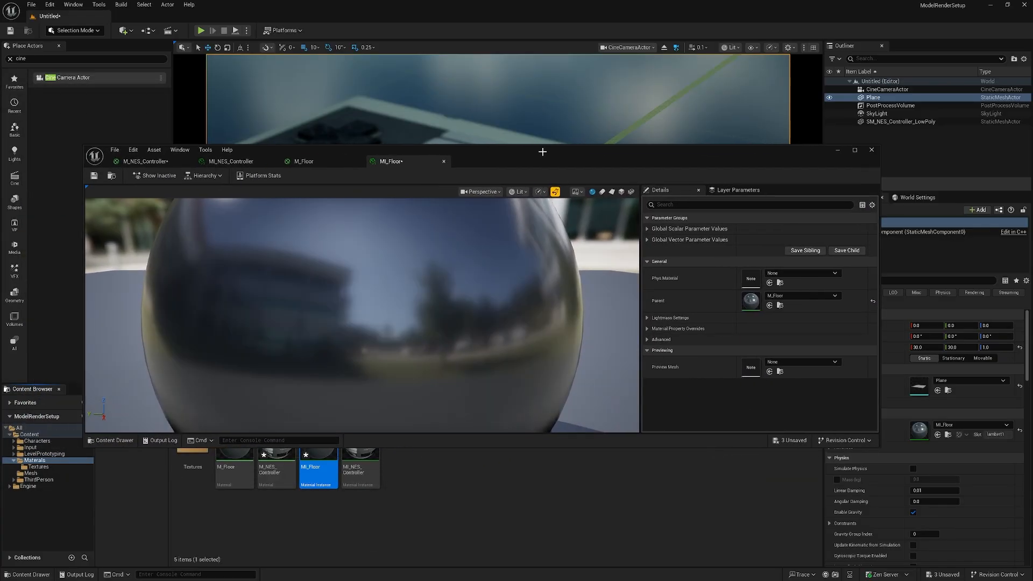
double_click(541, 152)
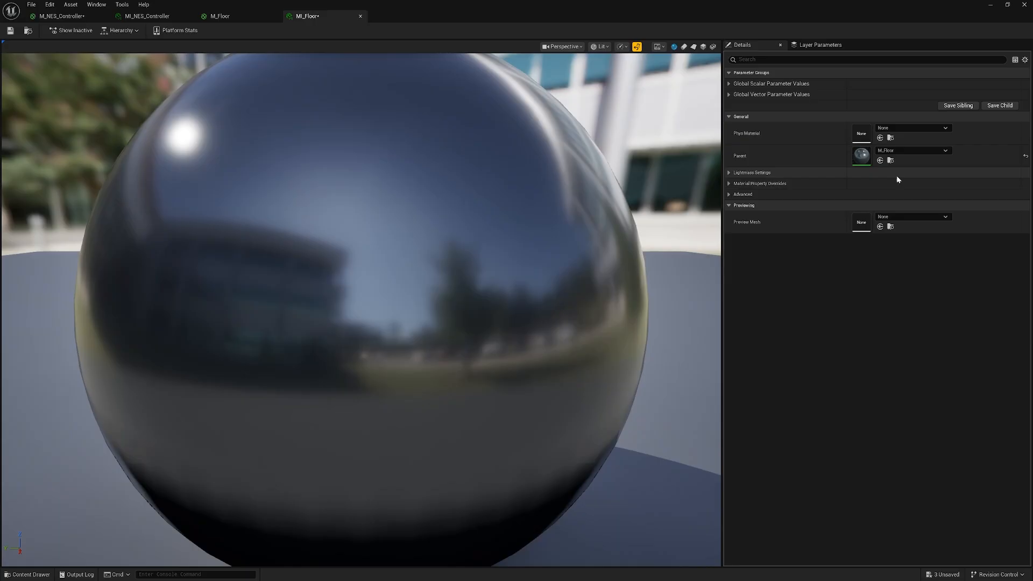
left_click(729, 83)
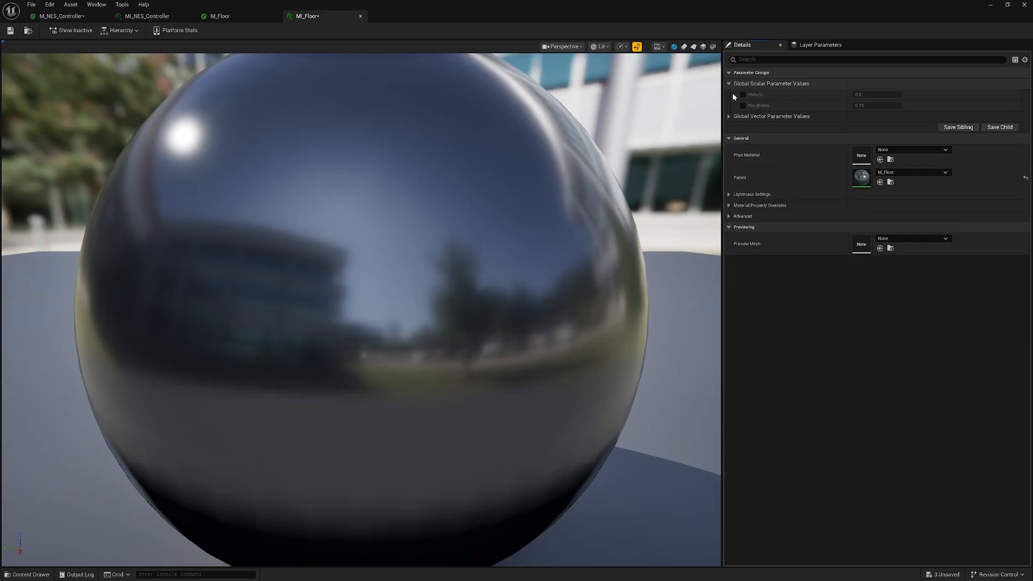
left_click(729, 116)
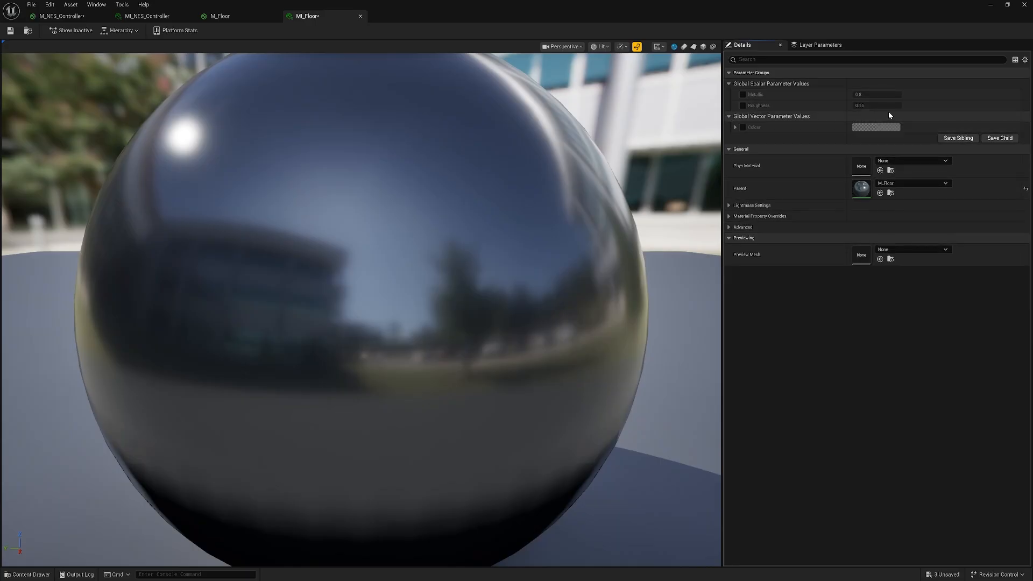
left_click(743, 127)
left_click(743, 105)
left_click(743, 95)
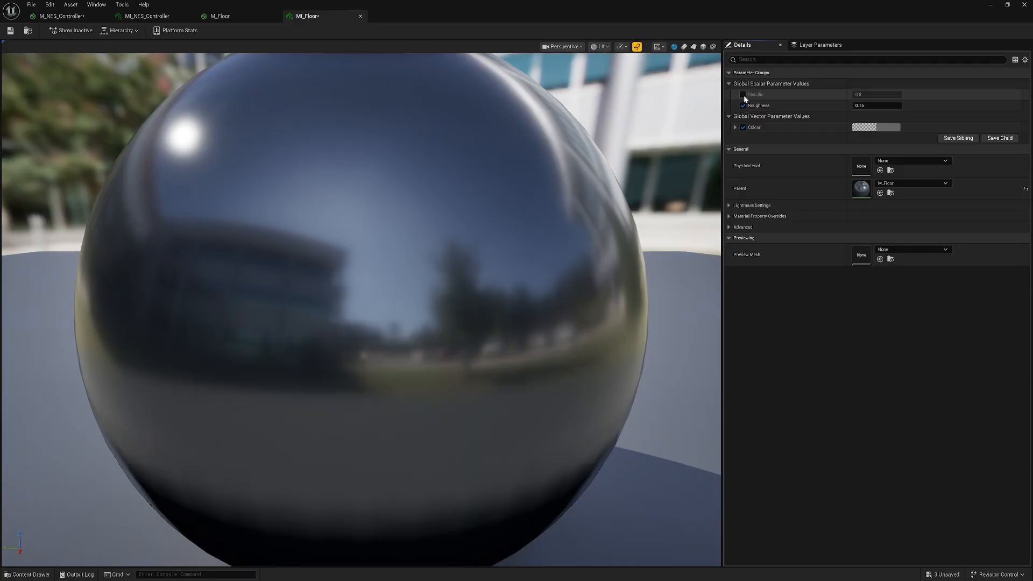
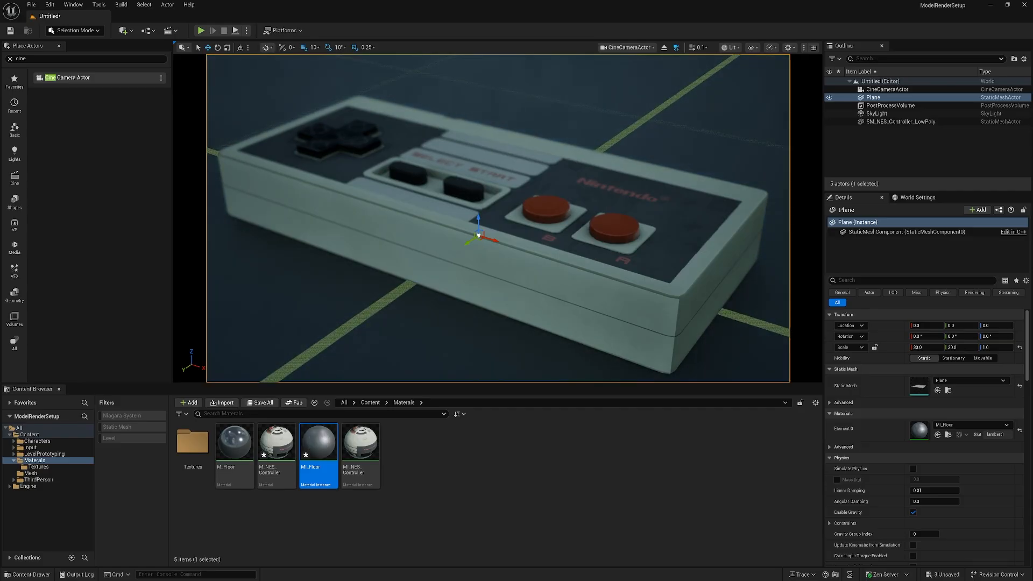
Step: Undo the last trial changes to the MI_Floor material instance
key("ctrl+z")
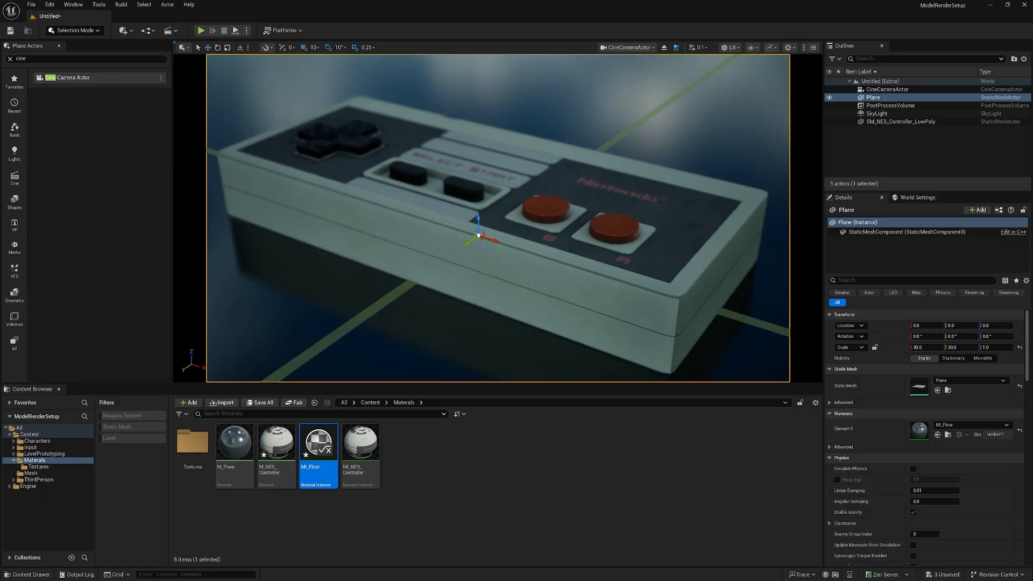
key("ctrl+z")
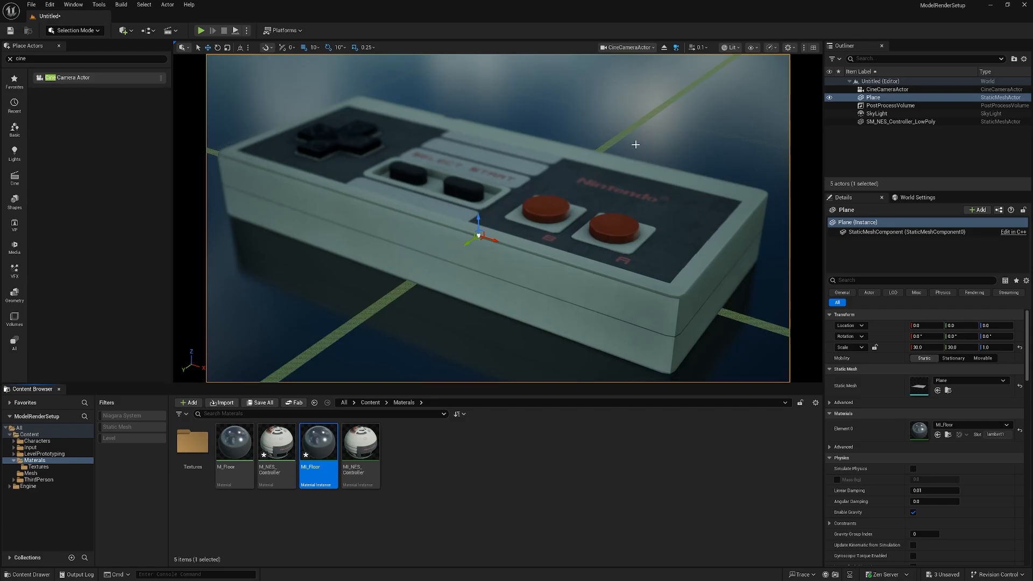
Step: Filter the CineCameraActor's properties by "grain" and enable and raise Film Grain Intensity
left_click(889, 89)
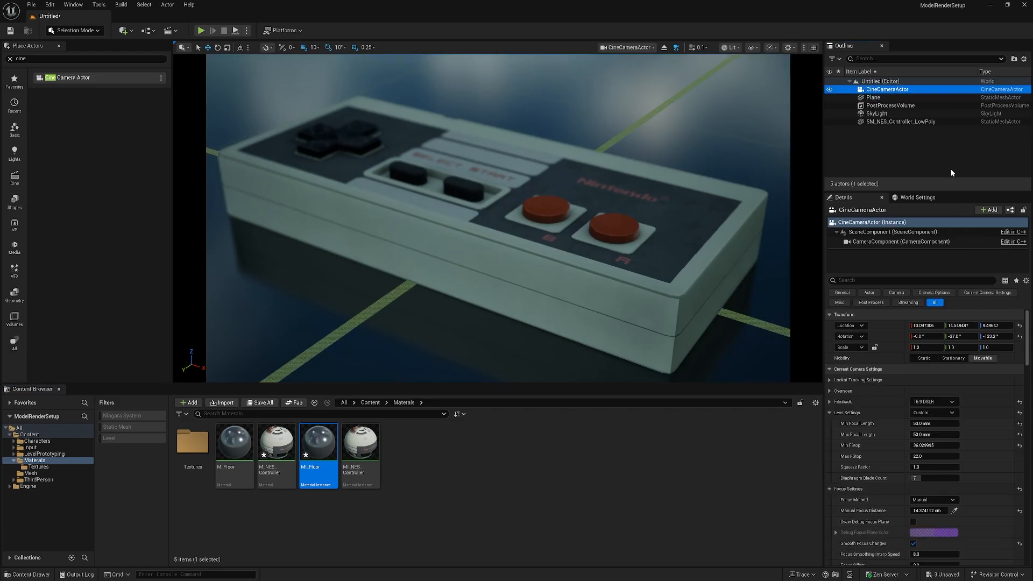
left_click(891, 281)
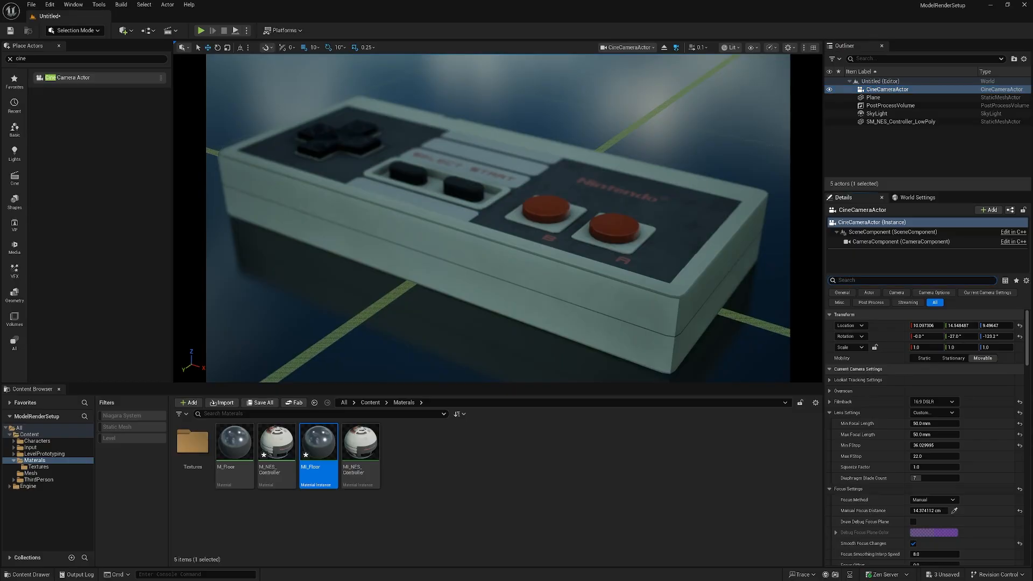
type("grain")
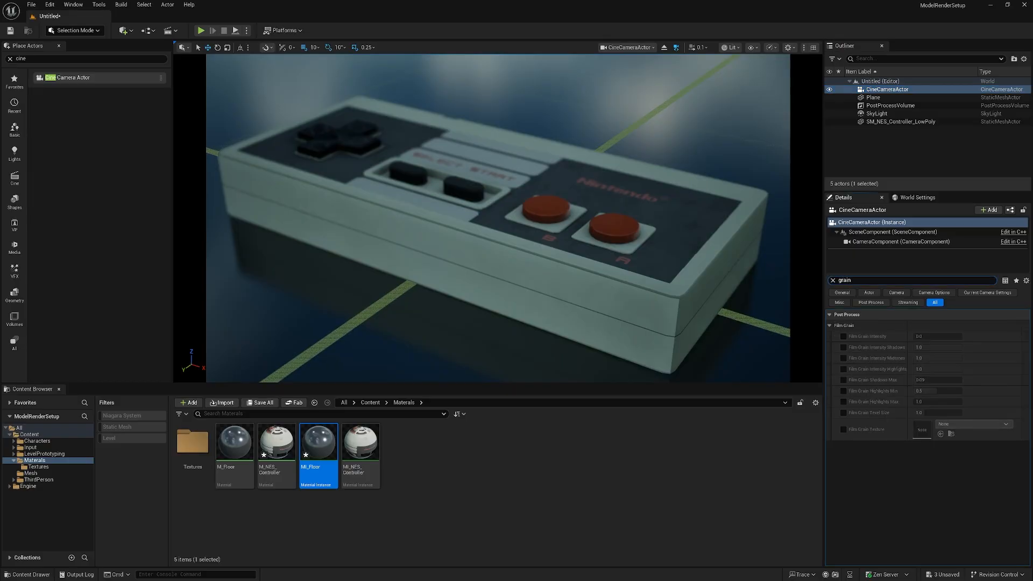
left_click(843, 336)
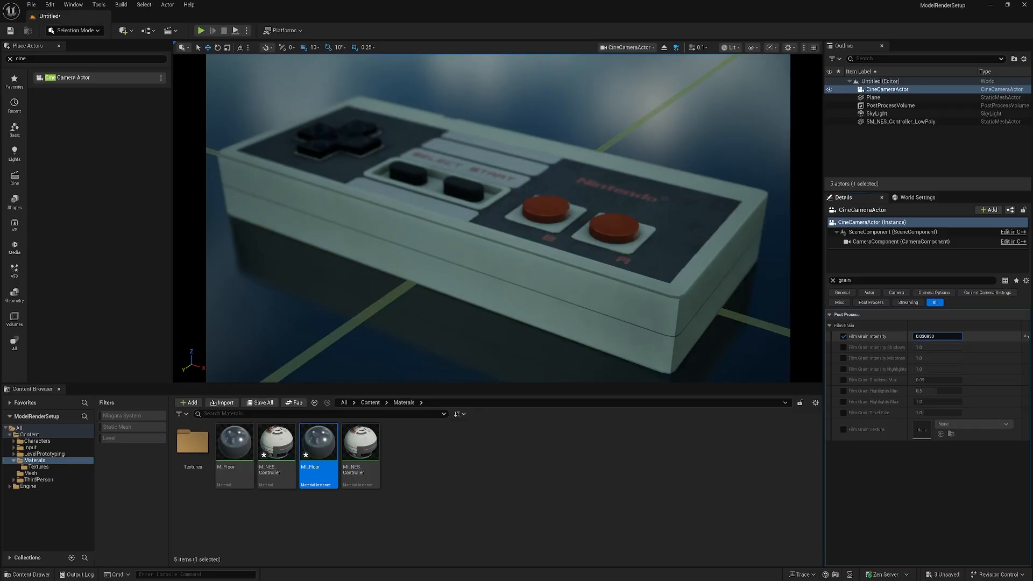
left_click_drag(924, 337, 944, 336)
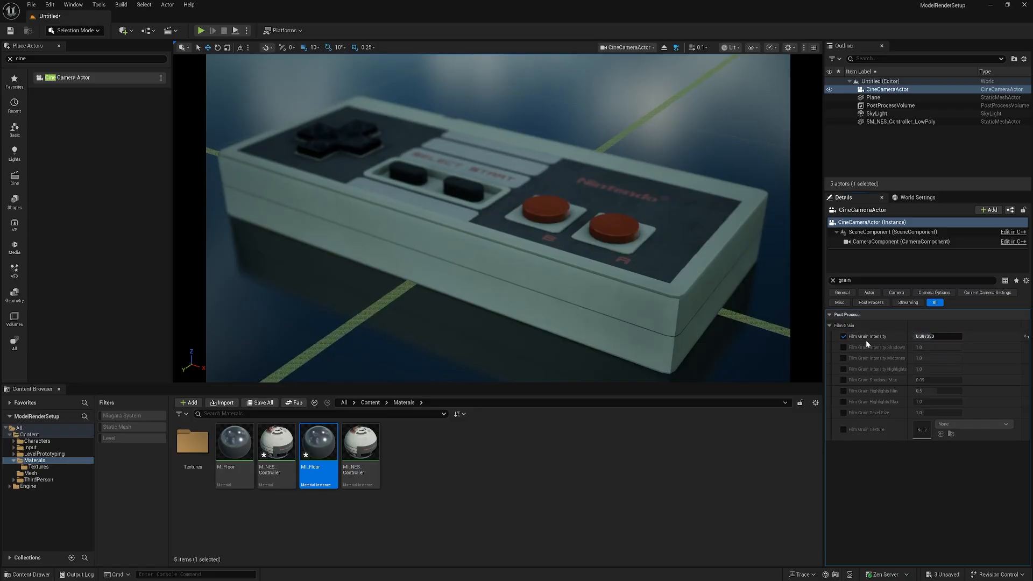
Step: Try Film Grain Intensity values of 30 and 10 on the cine camera
left_click(917, 336)
type("30")
key("Return")
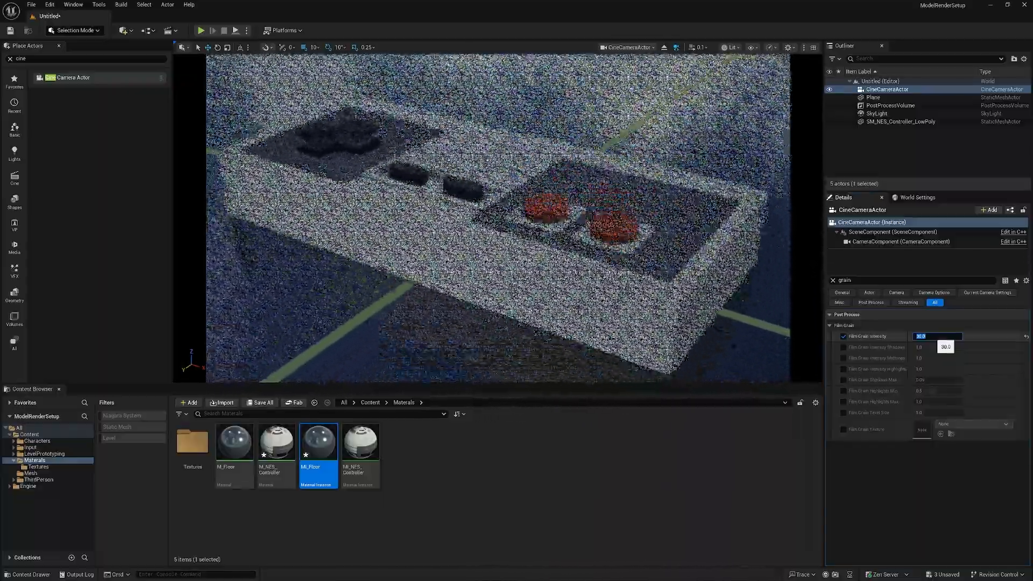
type("10")
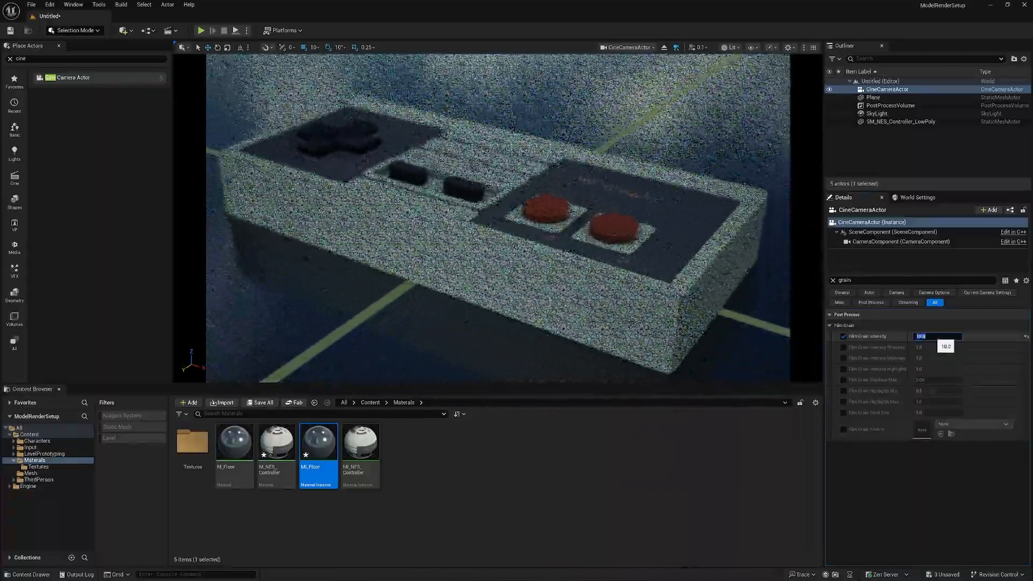
key("Return")
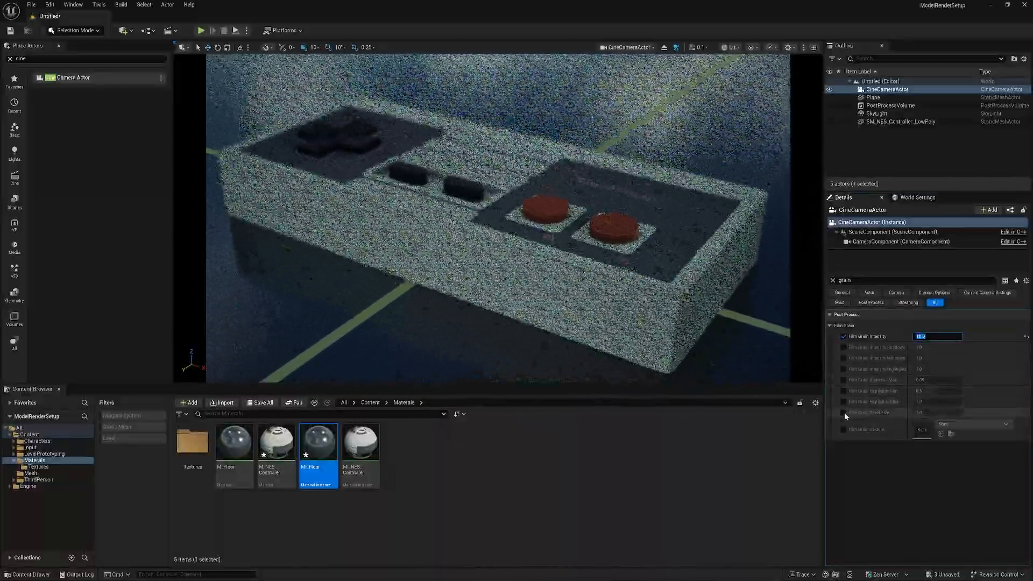
Step: Enable Film Grain Texel Size with a value of 1.3 and set Film Grain Intensity to 3
left_click(843, 412)
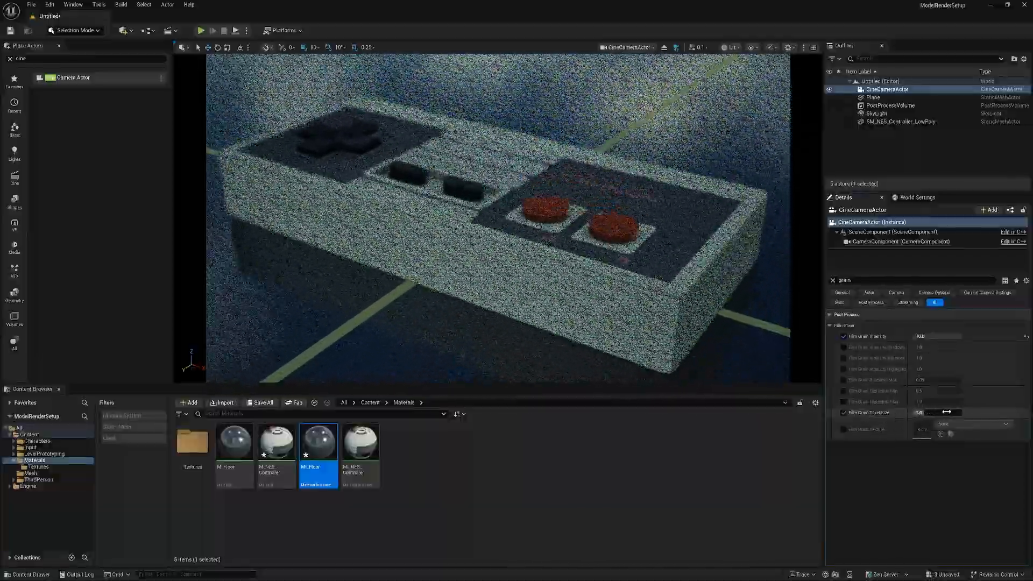
left_click_drag(932, 412, 940, 413)
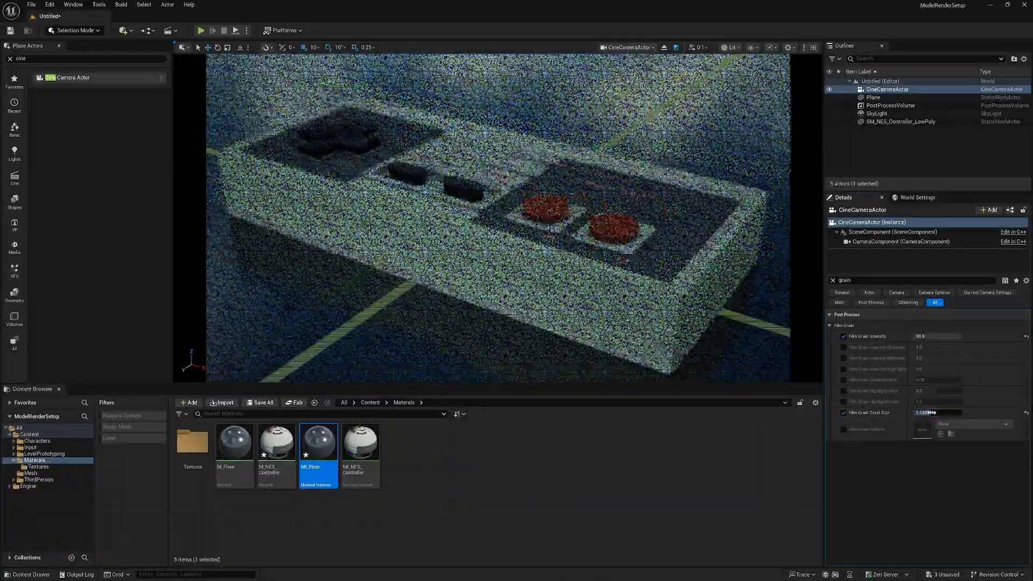
left_click(925, 412)
type("1.3")
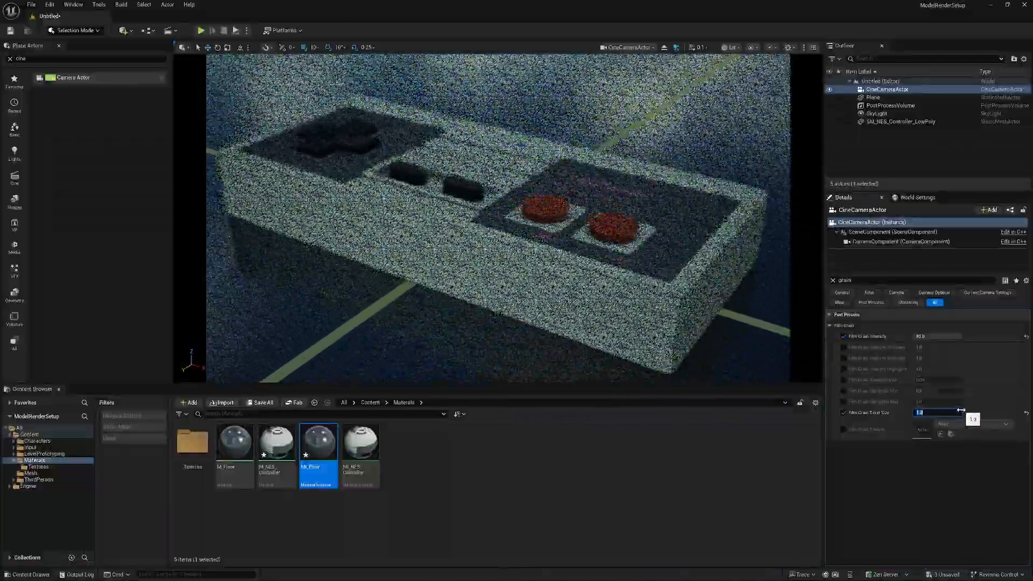
left_click(923, 339)
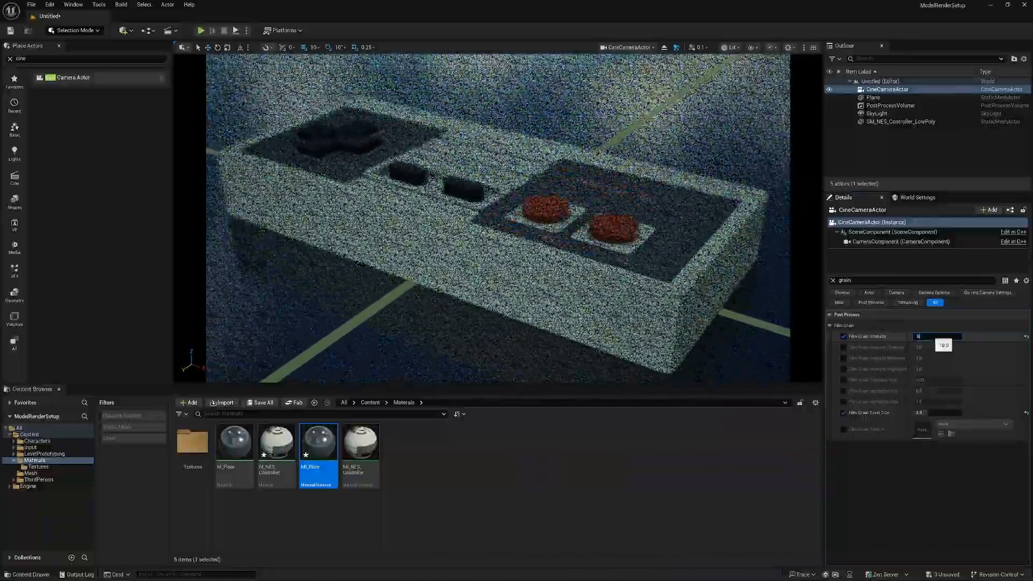
type("3")
key("Return")
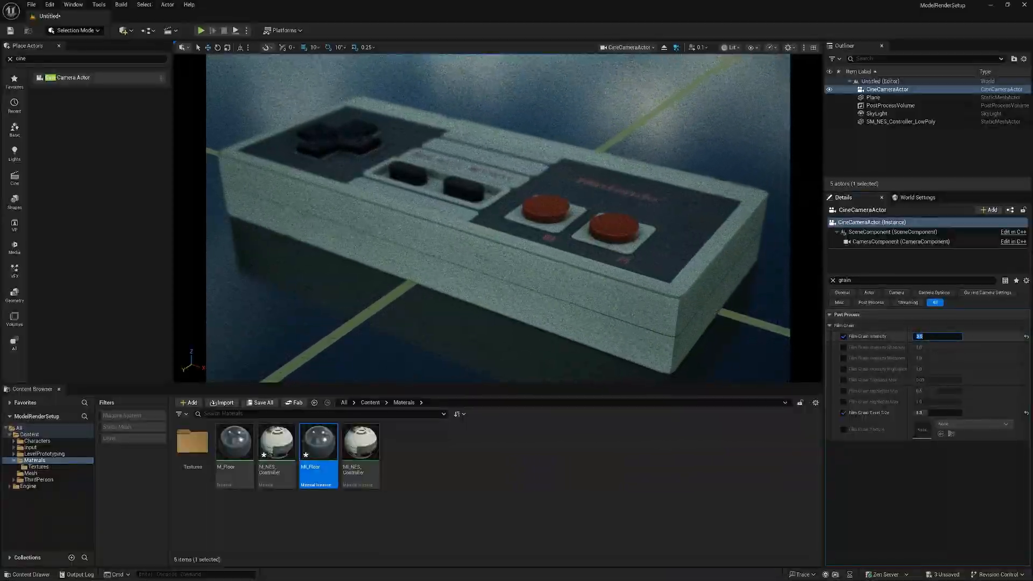
Step: Enable the three tonal Film Grain Intensity overrides, setting Highlights to about 0.1, Midtones to about 0.24 and Shadows to about 0.66
left_click(843, 369)
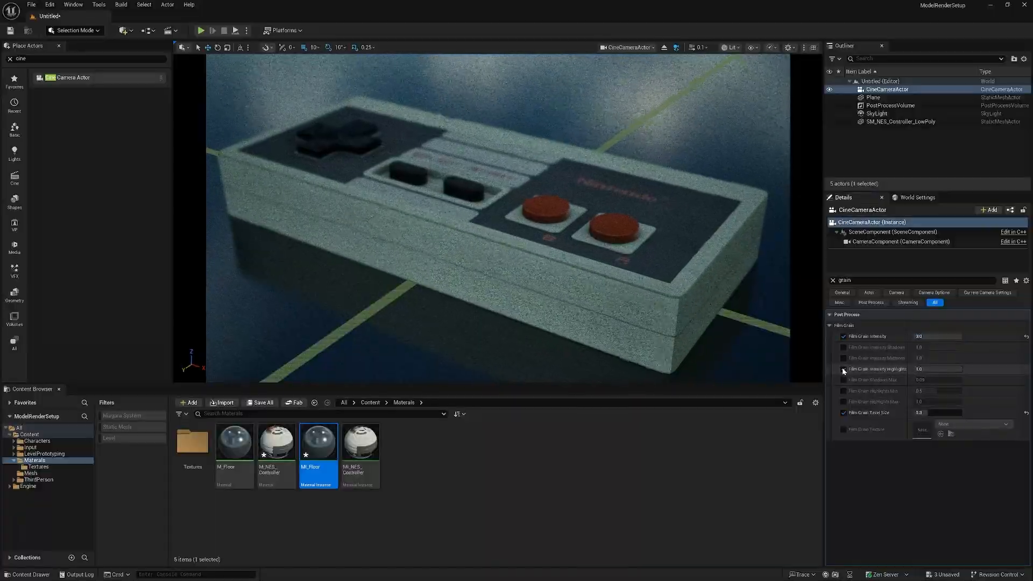
left_click(842, 358)
left_click(842, 347)
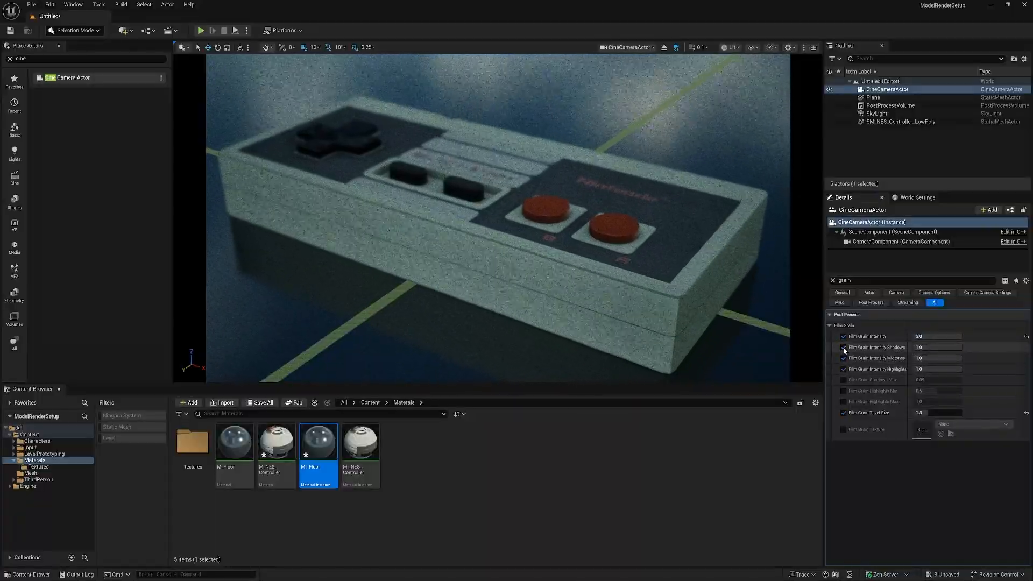
left_click_drag(927, 369, 949, 358)
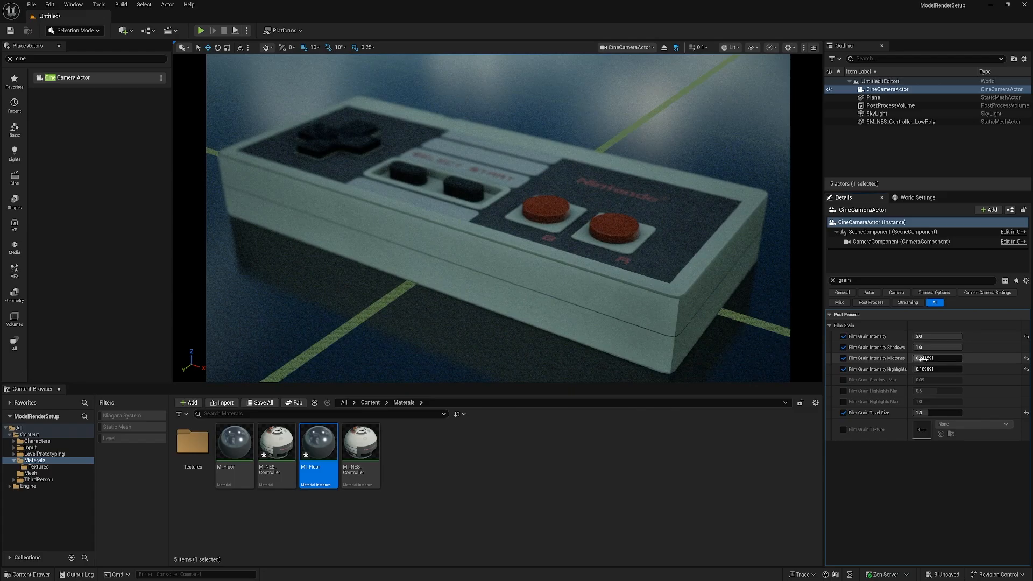
left_click_drag(923, 347, 916, 347)
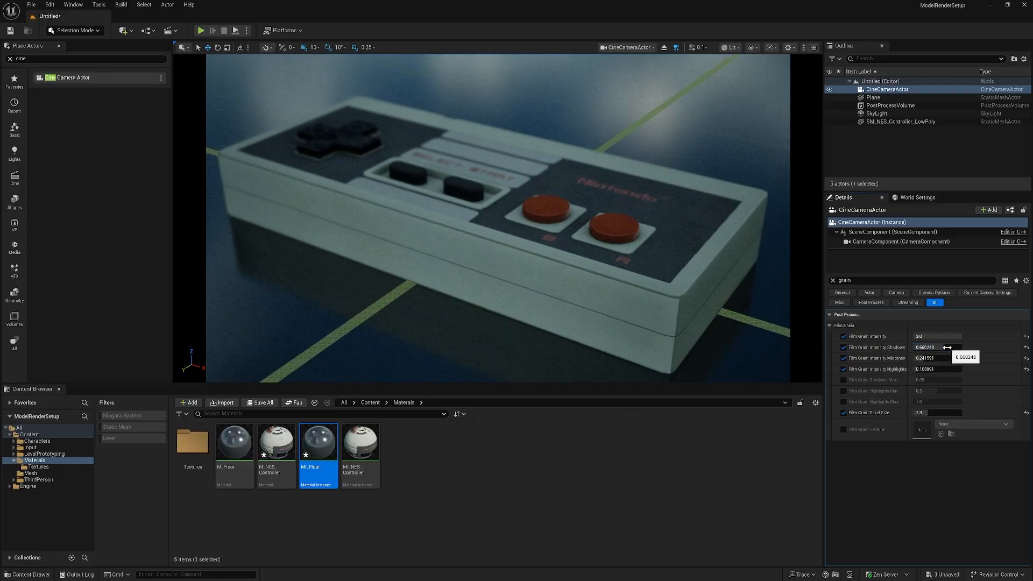
Step: Lower the overall Film Grain Intensity to 0.7, trying 2.0 and 1 first
left_click(924, 336)
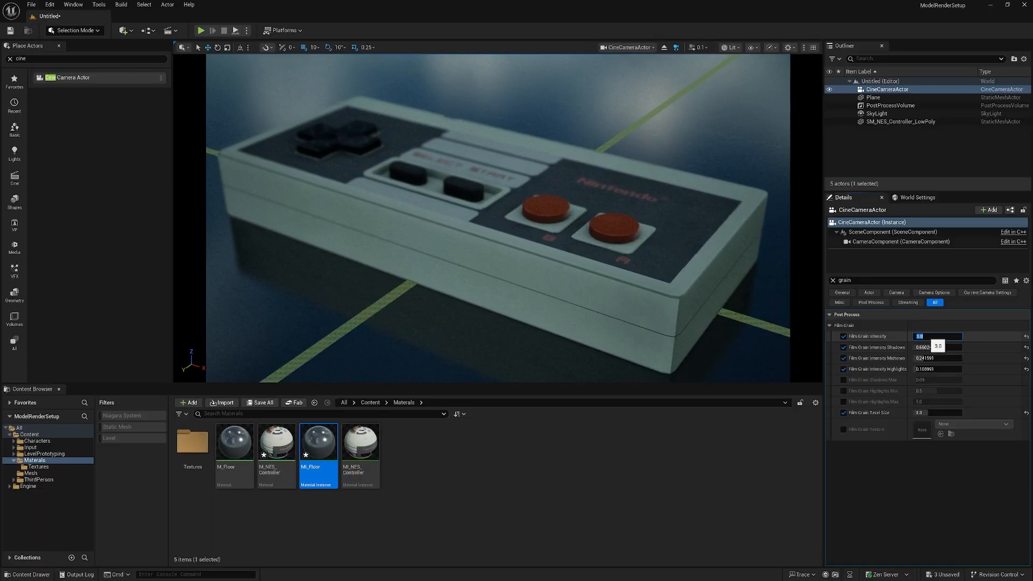
type("2.0")
key("Return")
type("1")
key("Return")
type("0.7")
key("Return")
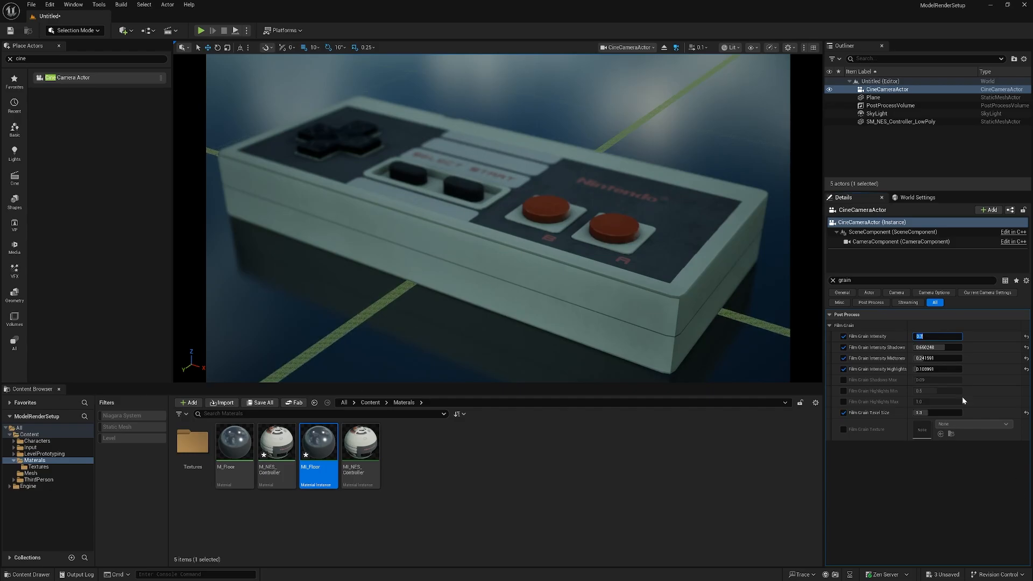
Step: Find the vignette settings of the cine camera, enable the Vignette Intensity override and strengthen the vignette
left_click(942, 280)
type("vig")
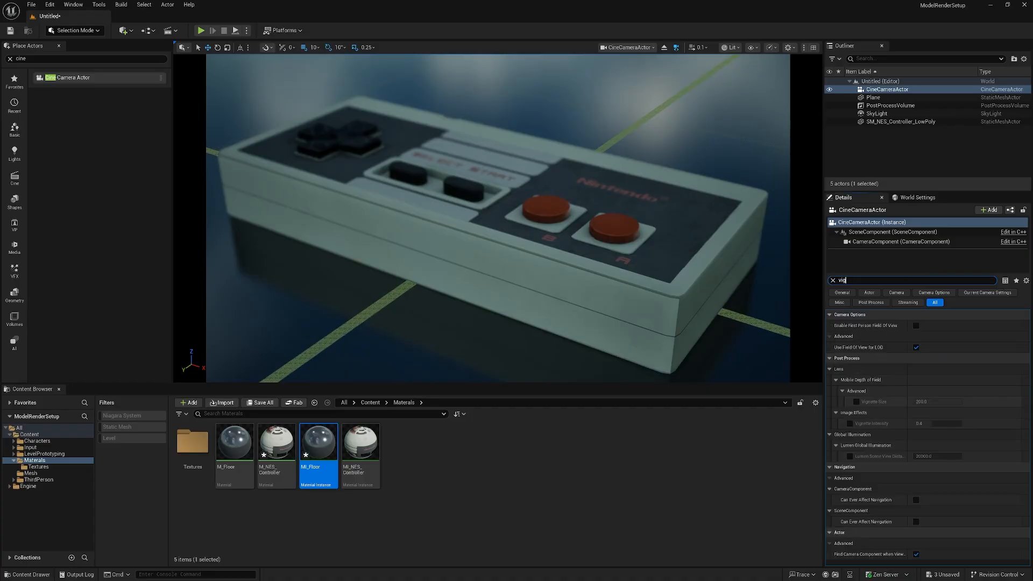
left_click(849, 379)
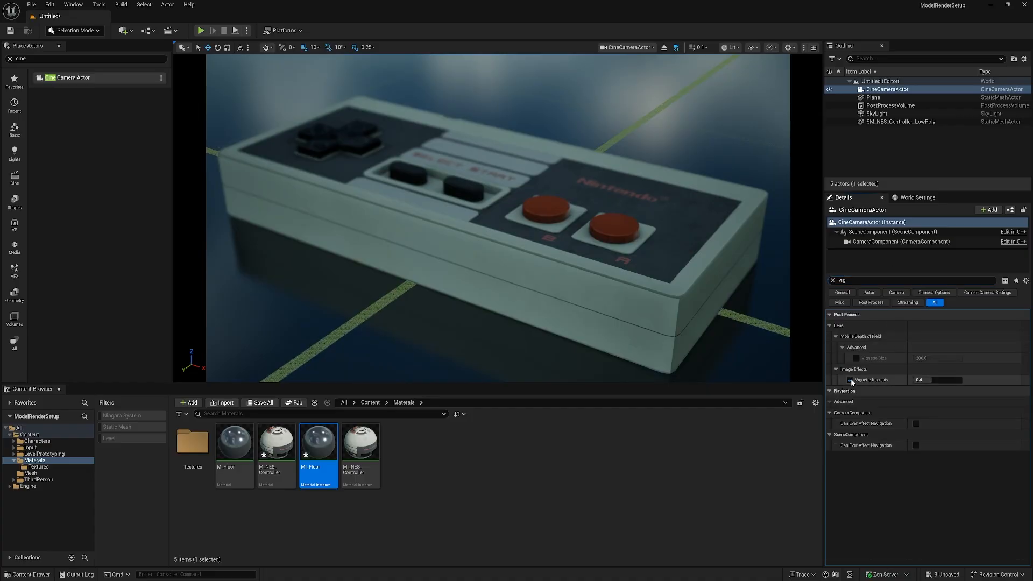
left_click(922, 380)
type("0.")
key("Return")
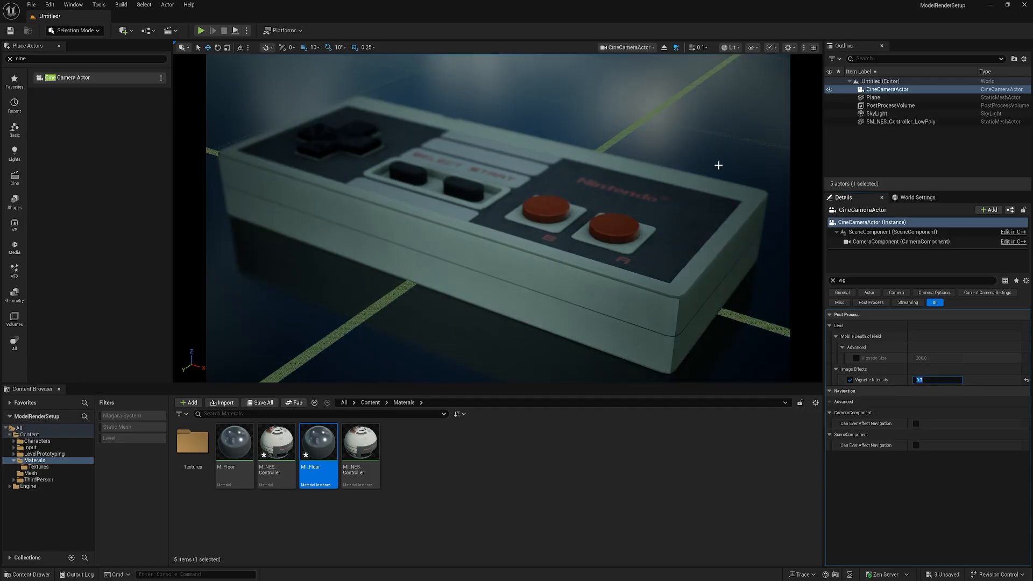
Step: Enable Chromatic Aberration Intensity on the PostProcessVolume and set it to 0.3, trying 0.4 for comparison
left_click(907, 148)
left_click(886, 105)
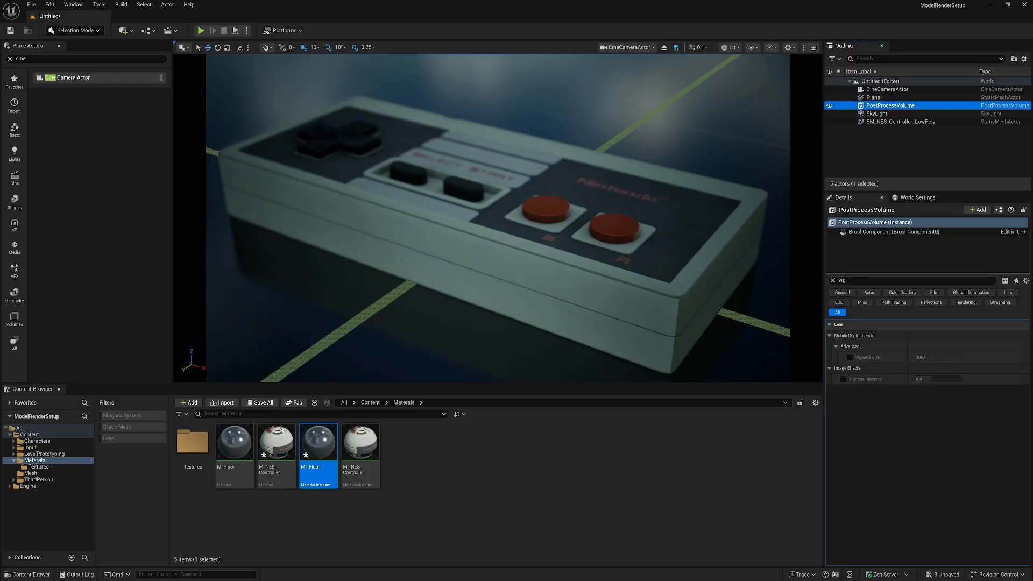
left_click(833, 280)
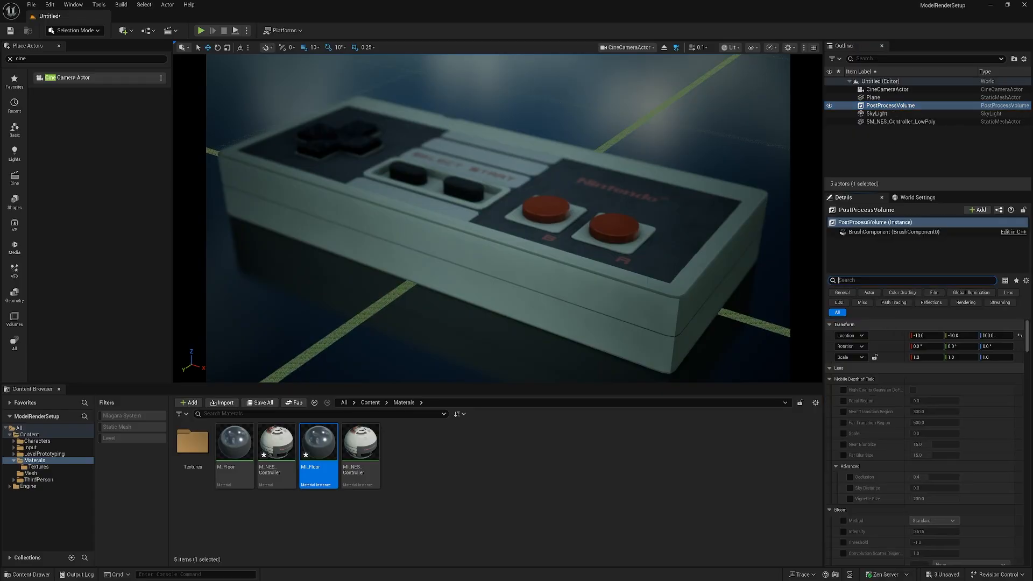
type("chr")
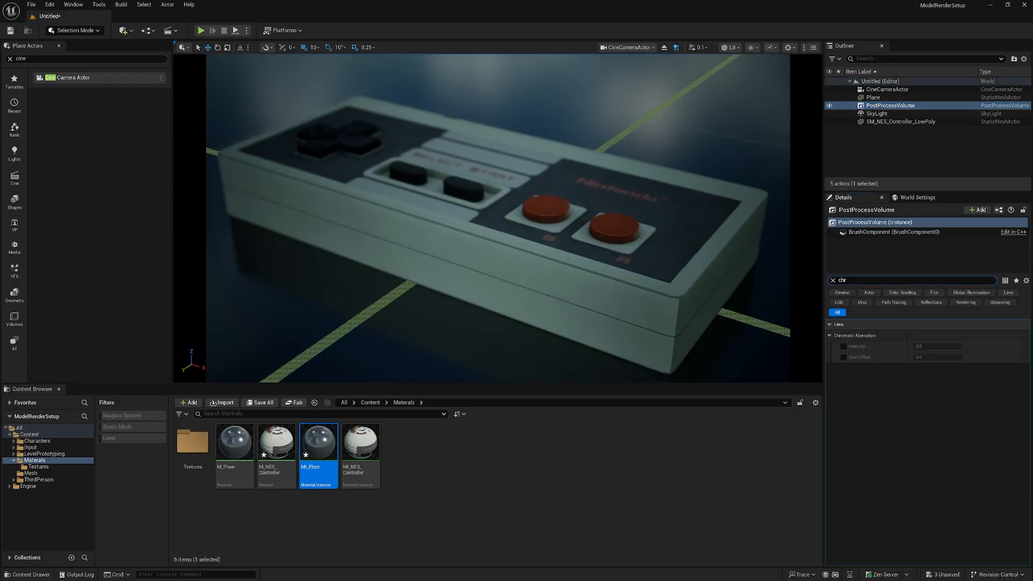
type("om")
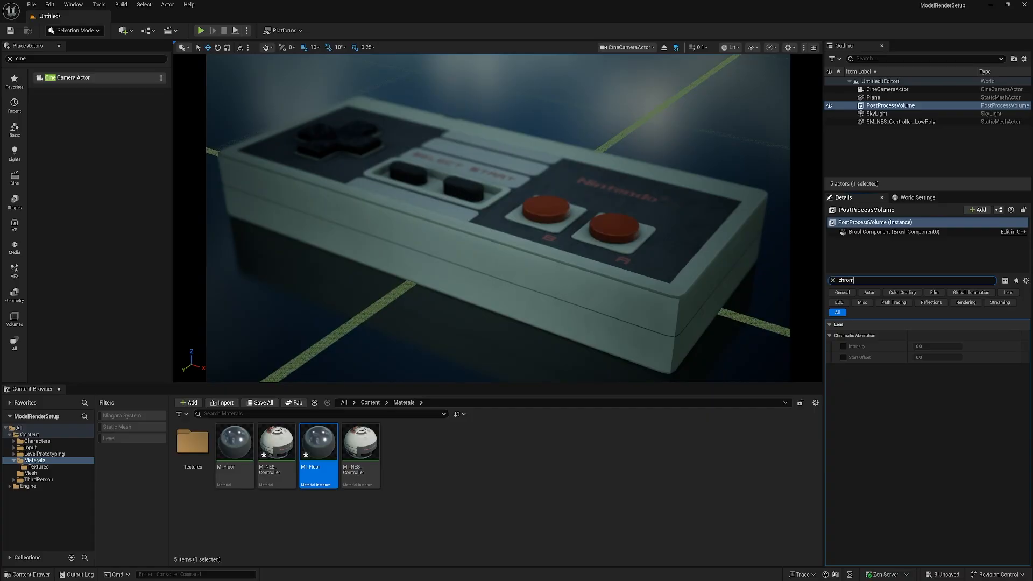
left_click(843, 347)
left_click(936, 346)
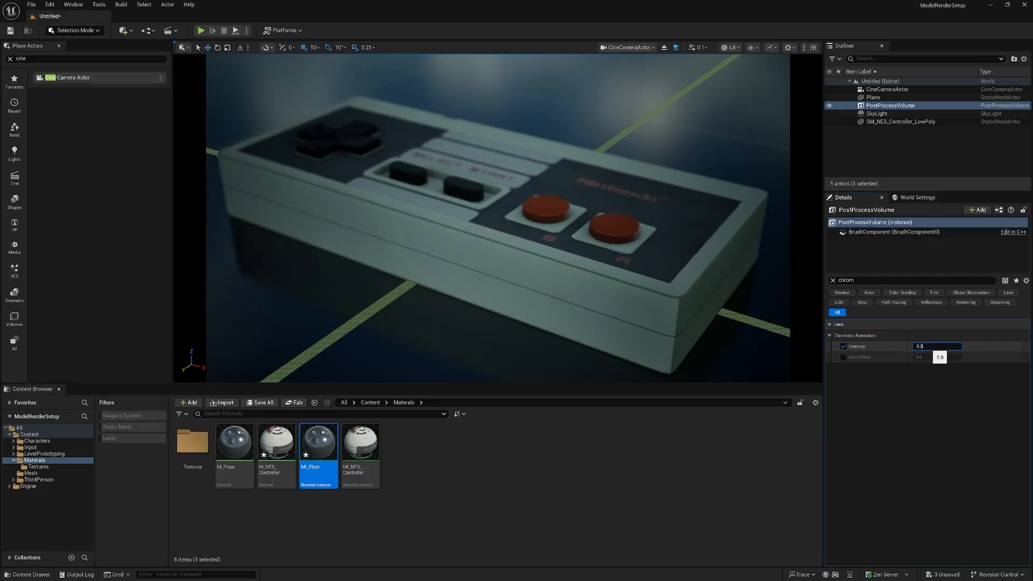
key("Return")
type("0.4")
key("Return")
type("0.3")
key("Return")
Step: Clear the property filter and collapse the Lens, Color Grading and Film sections of the PostProcessVolume to reach Global Illumination
left_click(832, 280)
scroll(980, 418, "down", 5)
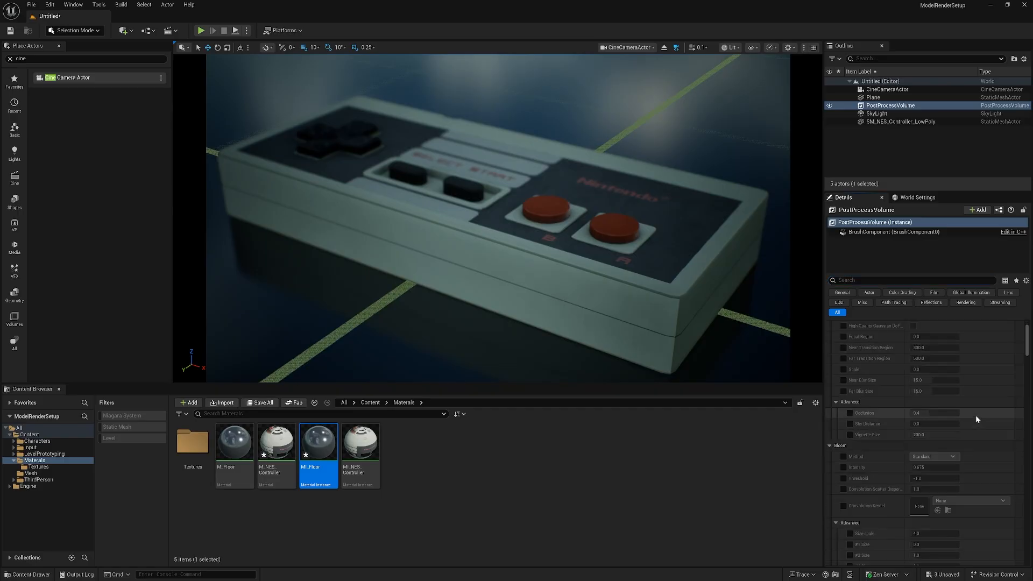
scroll(984, 402, "up", 5)
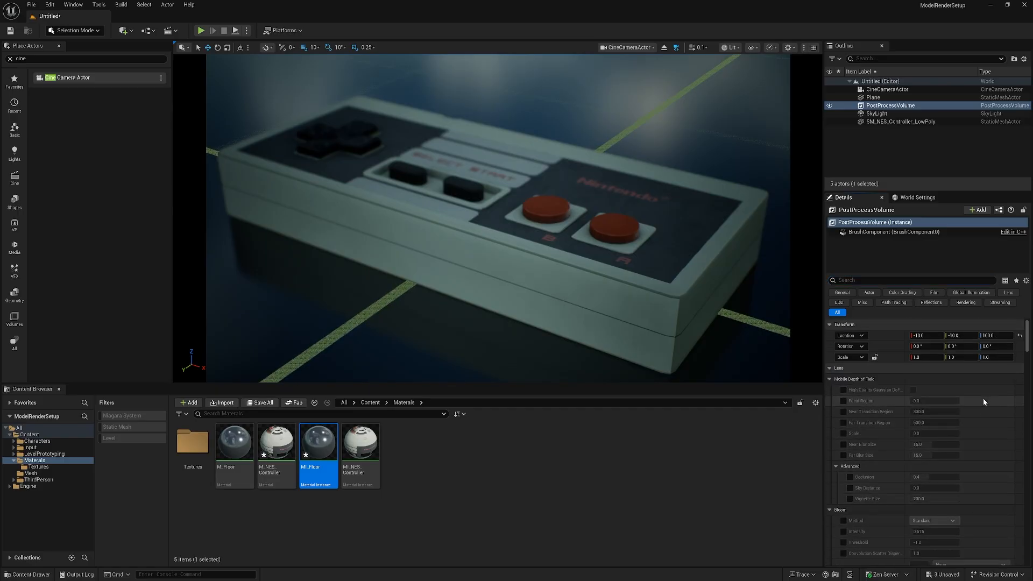
left_click(829, 380)
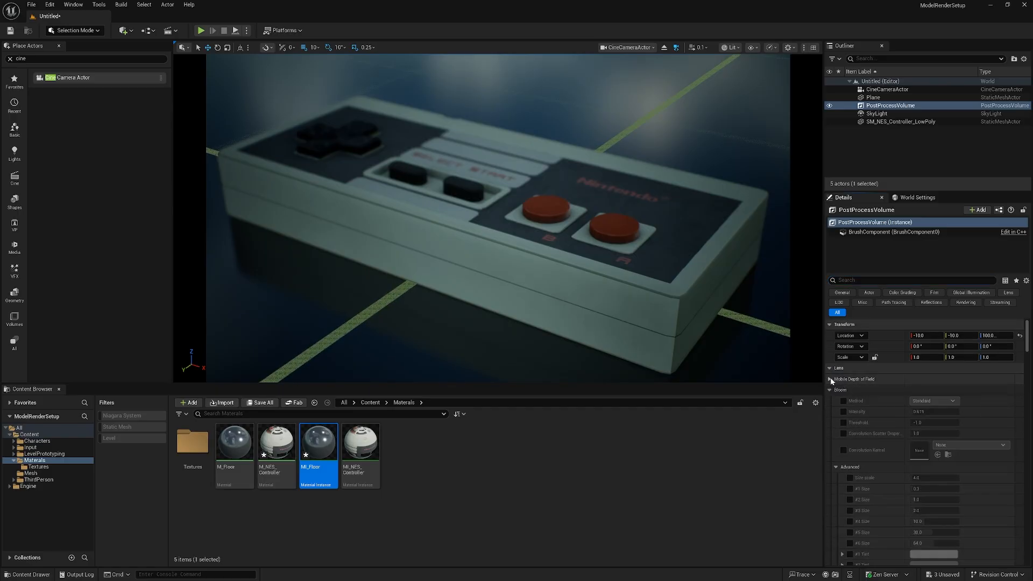
left_click(829, 368)
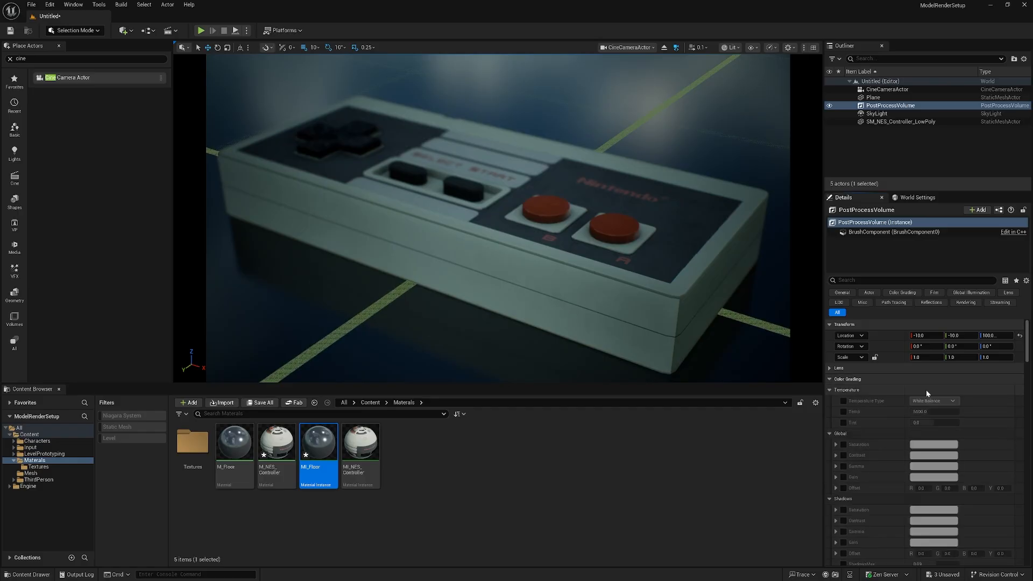
left_click(830, 379)
left_click(830, 388)
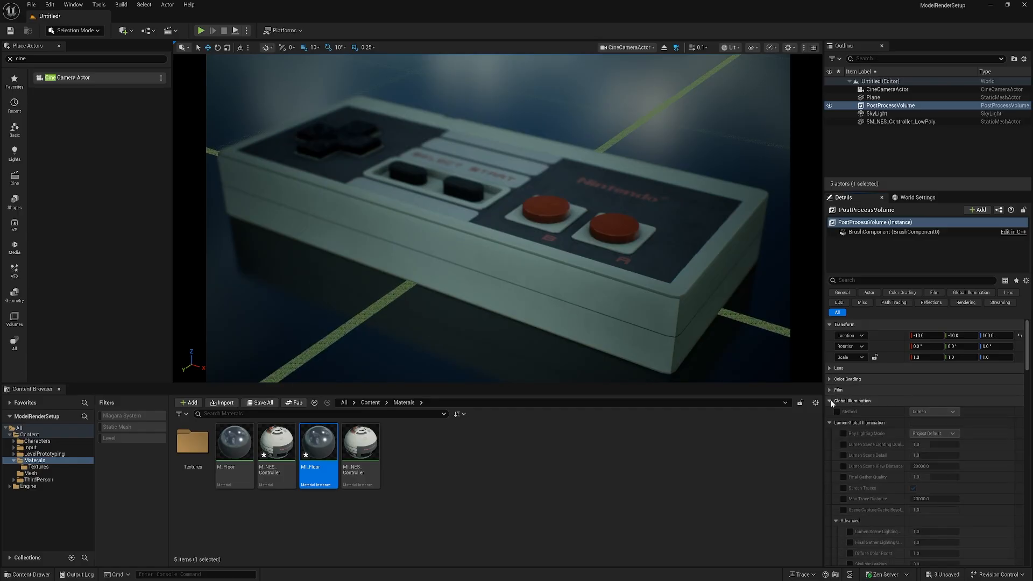
scroll(947, 422, "down", 1)
scroll(946, 421, "down", 2)
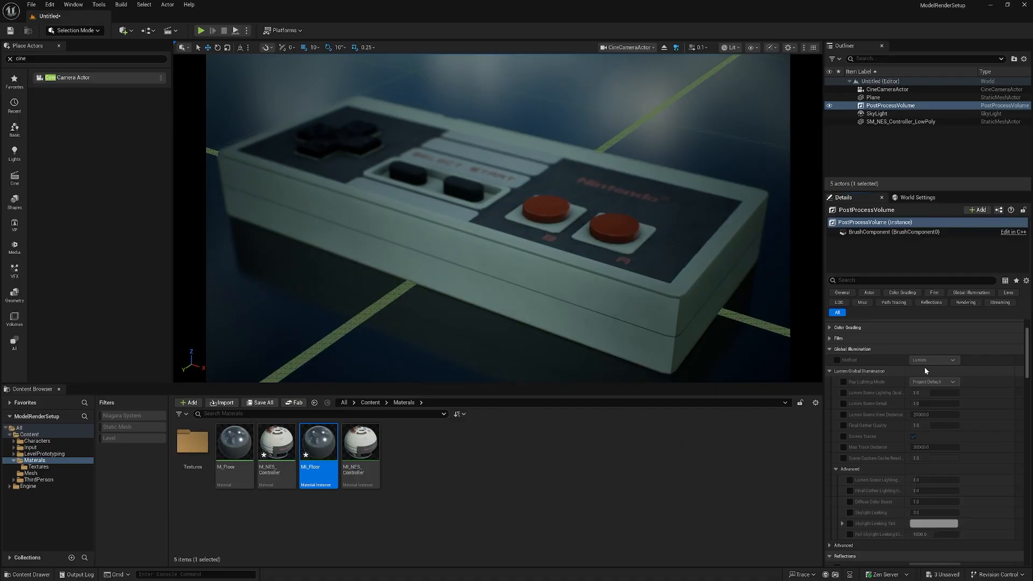
Step: Enable the Global Illumination Method override with Lumen, plus Lumen Scene Lighting Quality, Lumen Scene Detail and Final Gather Quality
left_click(837, 360)
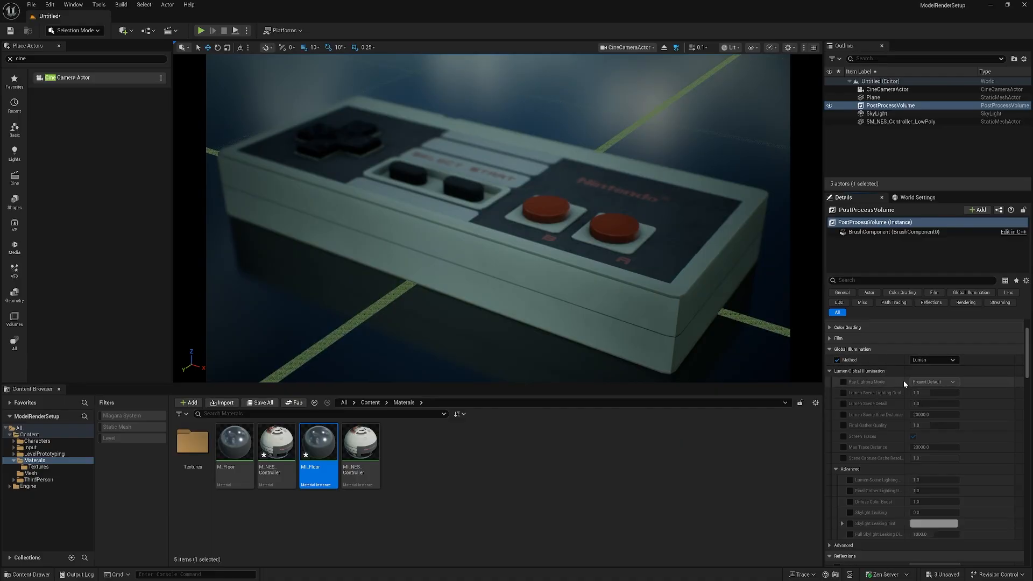
left_click(843, 393)
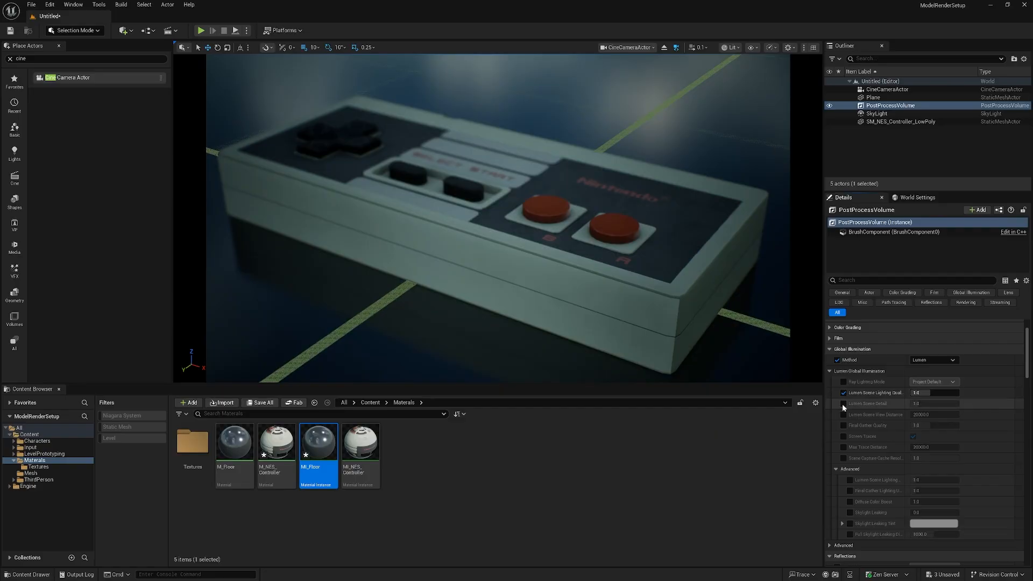
left_click(844, 404)
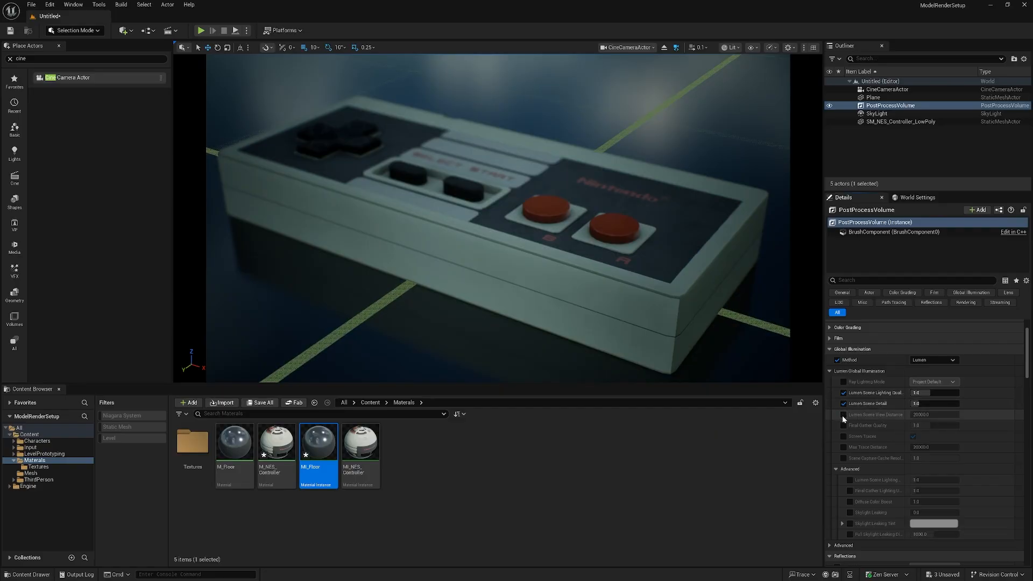
left_click(843, 425)
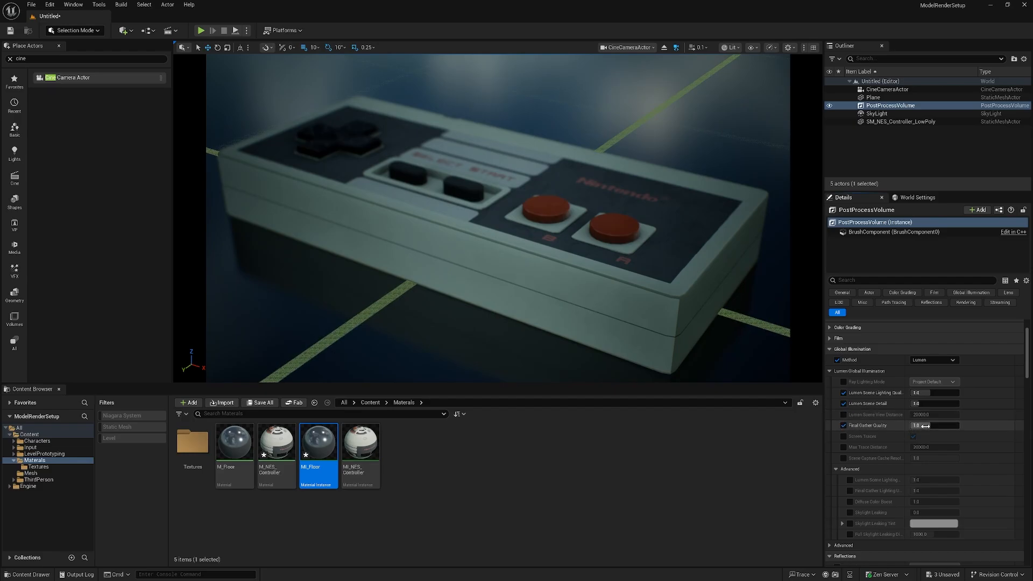
Step: Set Lumen Scene Lighting Quality, Lumen Scene Detail and Final Gather Quality to 4 each
left_click(926, 393)
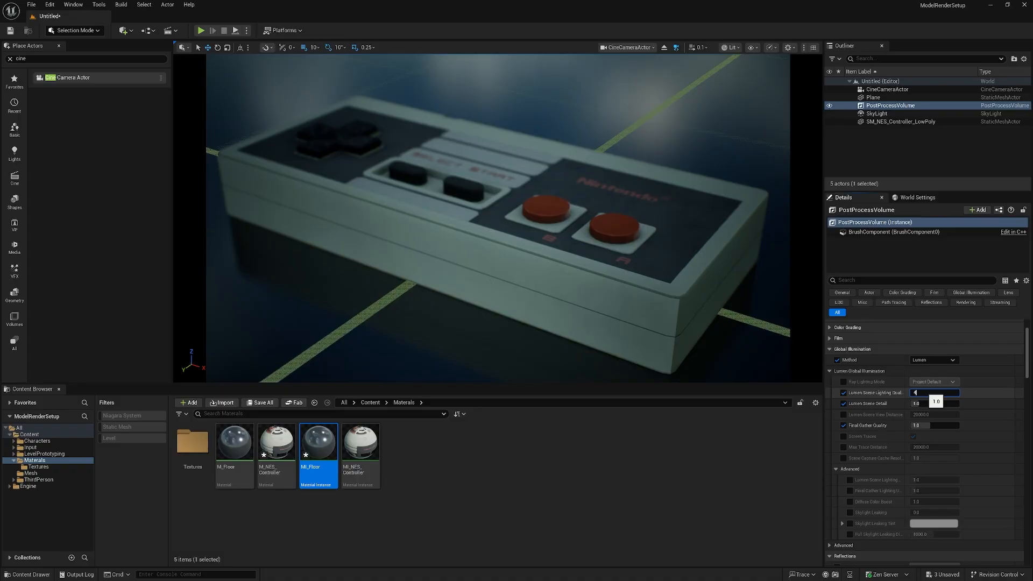
type("4")
key("Tab")
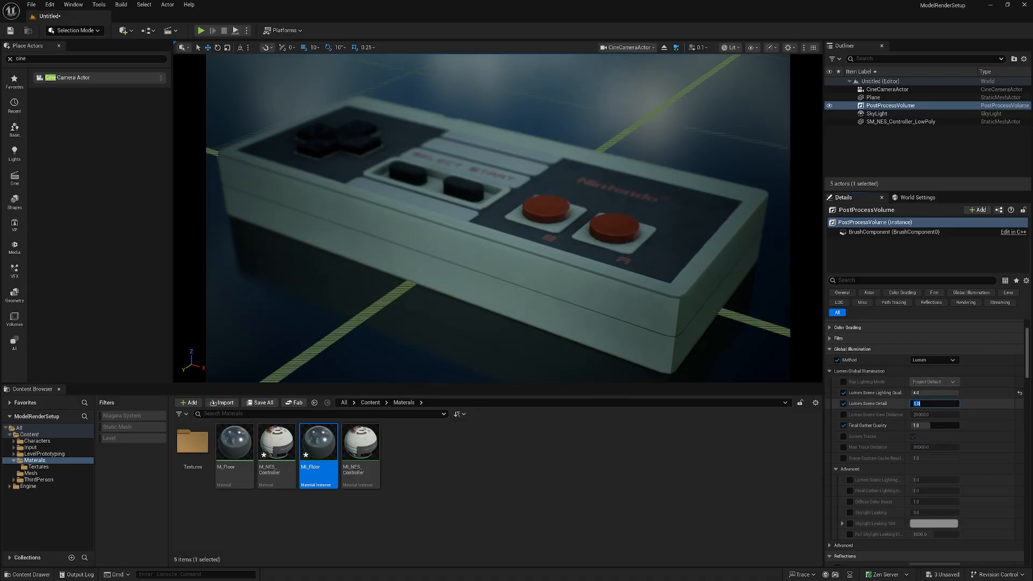
key("Tab")
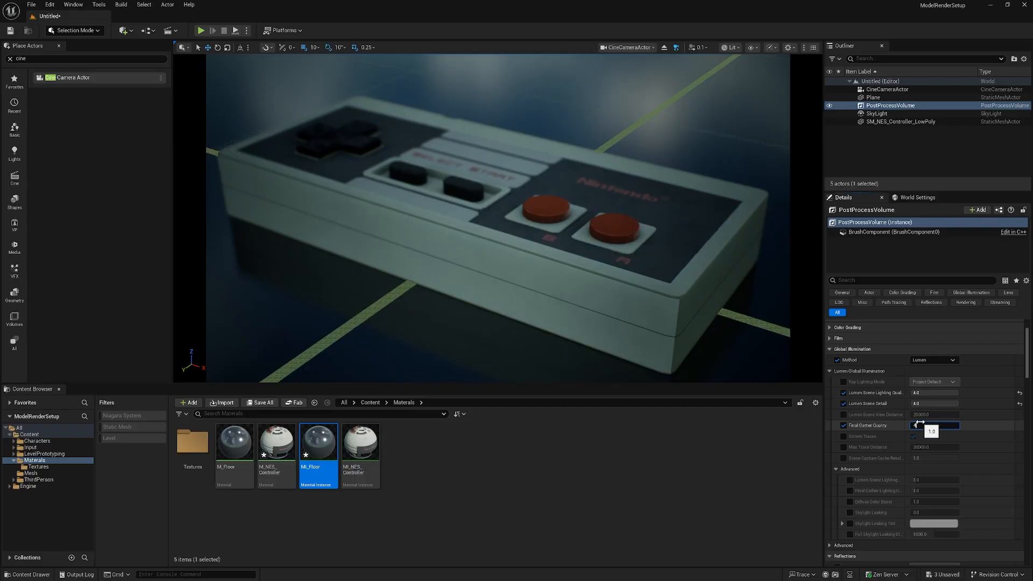
left_click(744, 460)
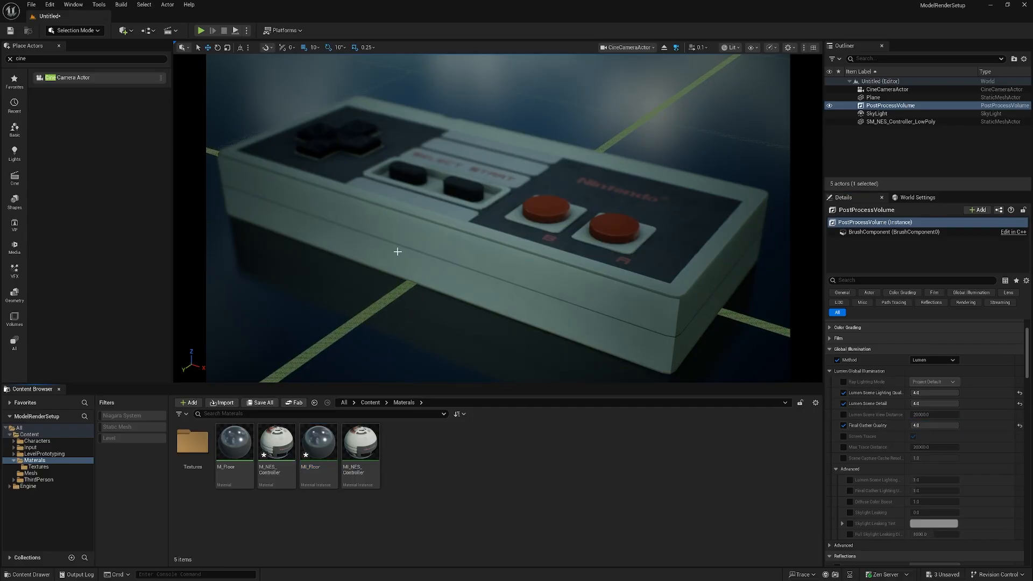
Step: Enable the Reflections Method override with Lumen and set the Lumen Reflections Quality to 4
scroll(932, 443, "down", 3)
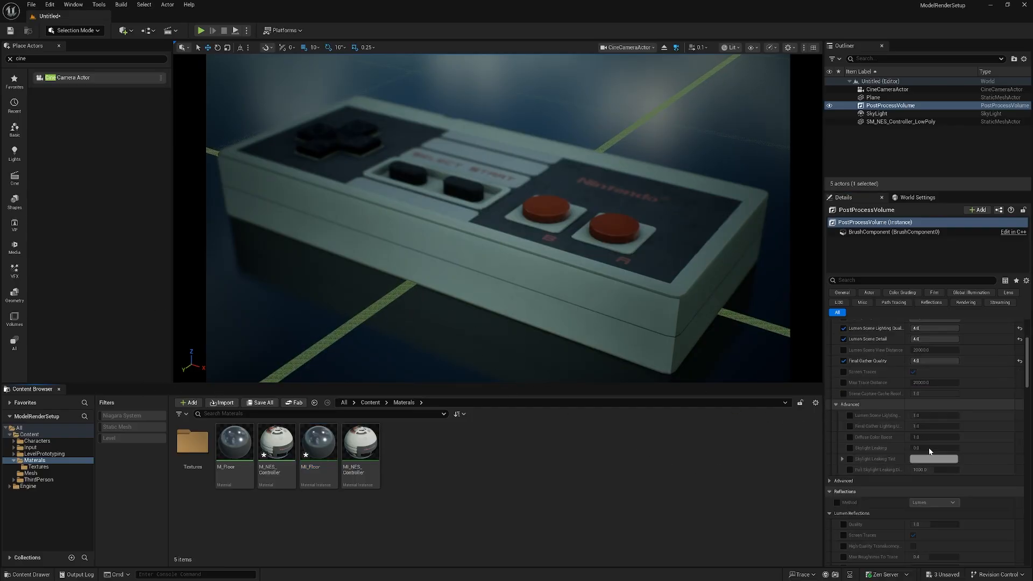
scroll(904, 452, "down", 3)
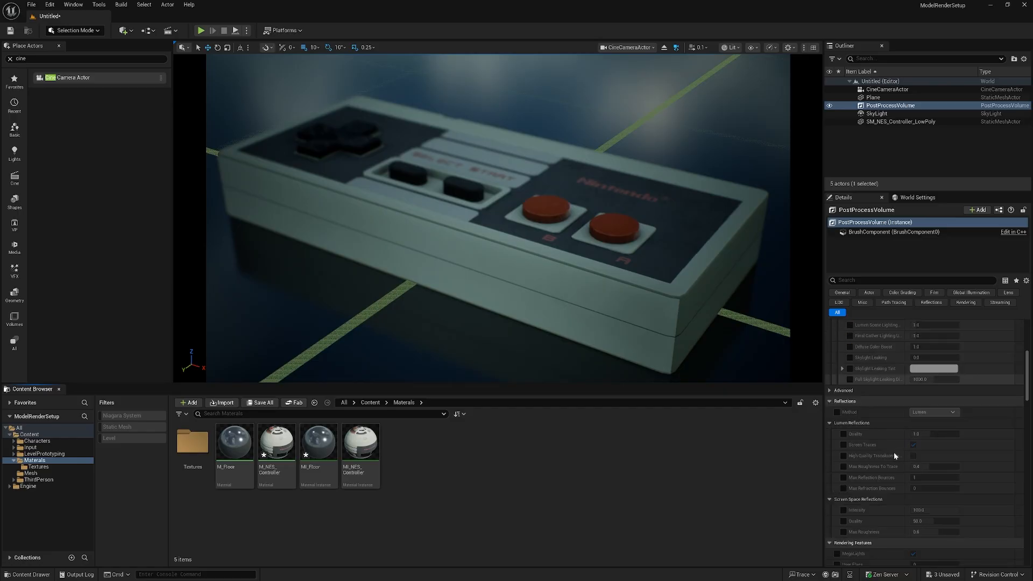
left_click(838, 412)
left_click(842, 433)
left_click(921, 434)
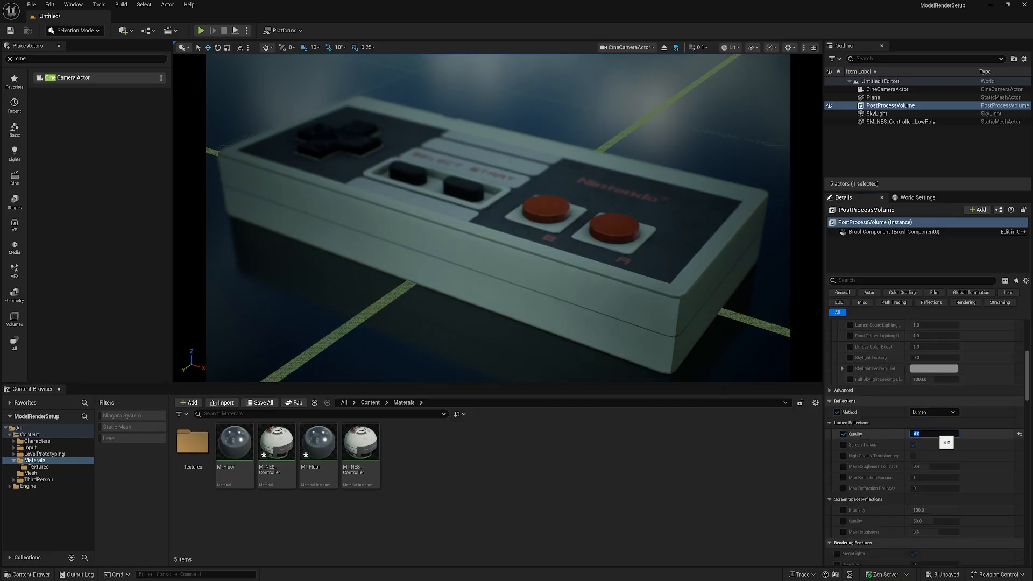
scroll(989, 456, "down", 3)
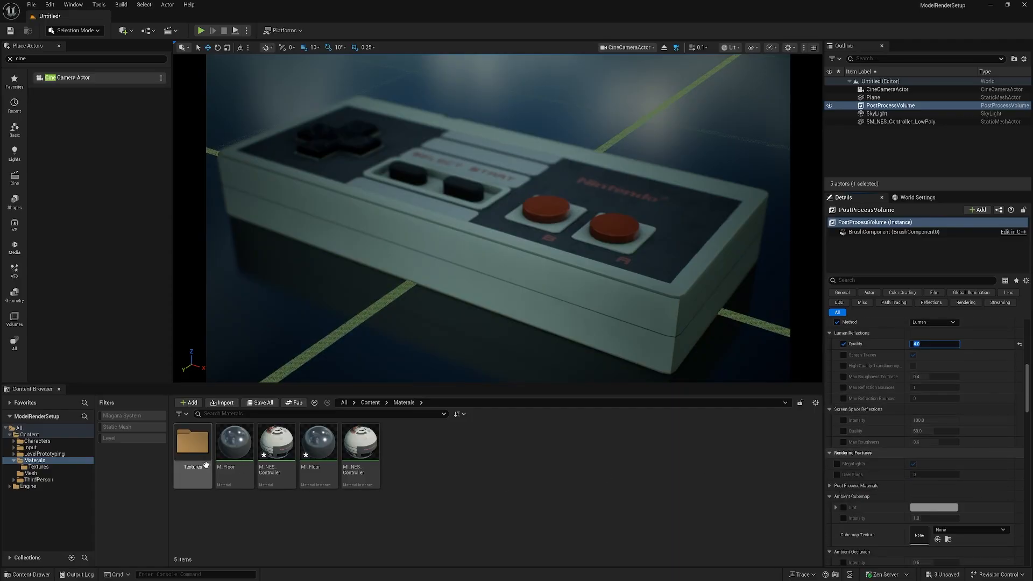
Step: Open Viewport 2 as an additional floating viewport and move its window slightly upward
left_click(105, 193)
left_click(74, 5)
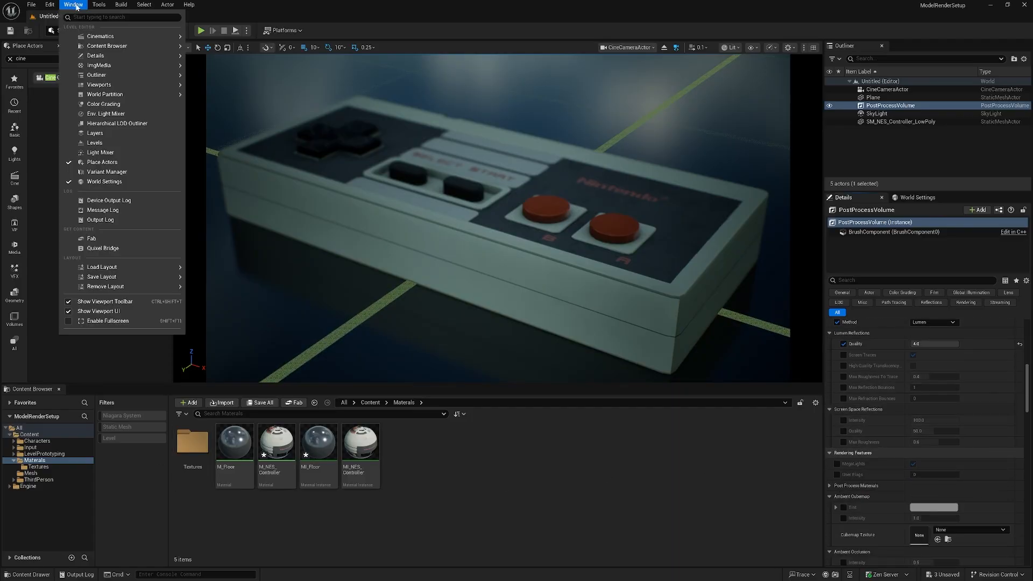
mouse_move(165, 86)
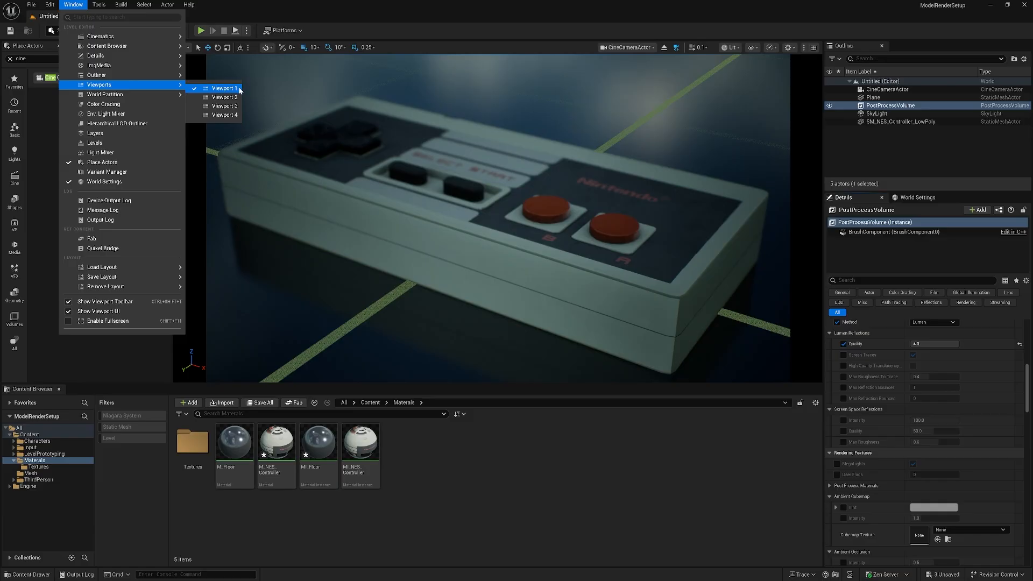
left_click(226, 97)
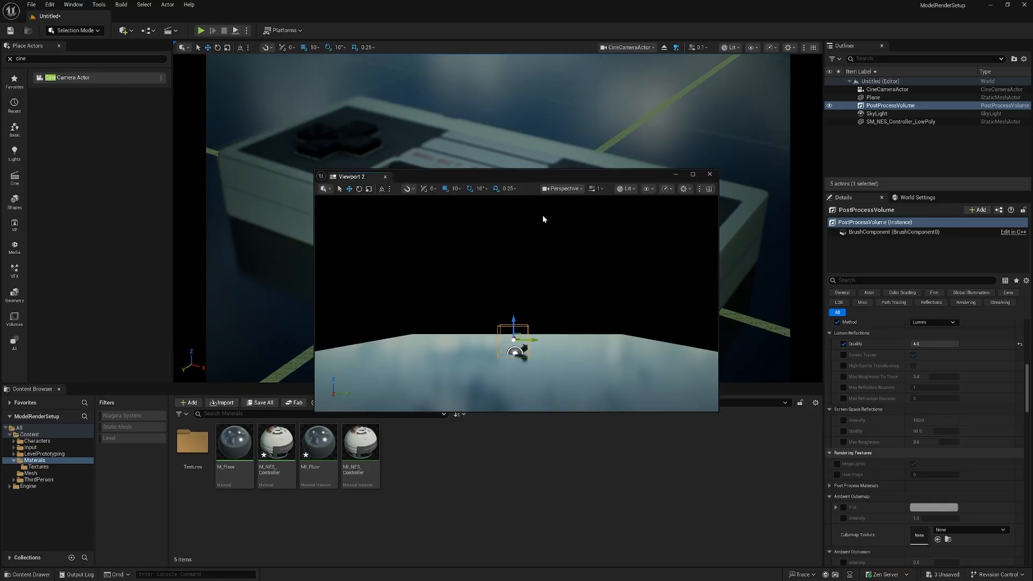
left_click_drag(501, 173, 500, 143)
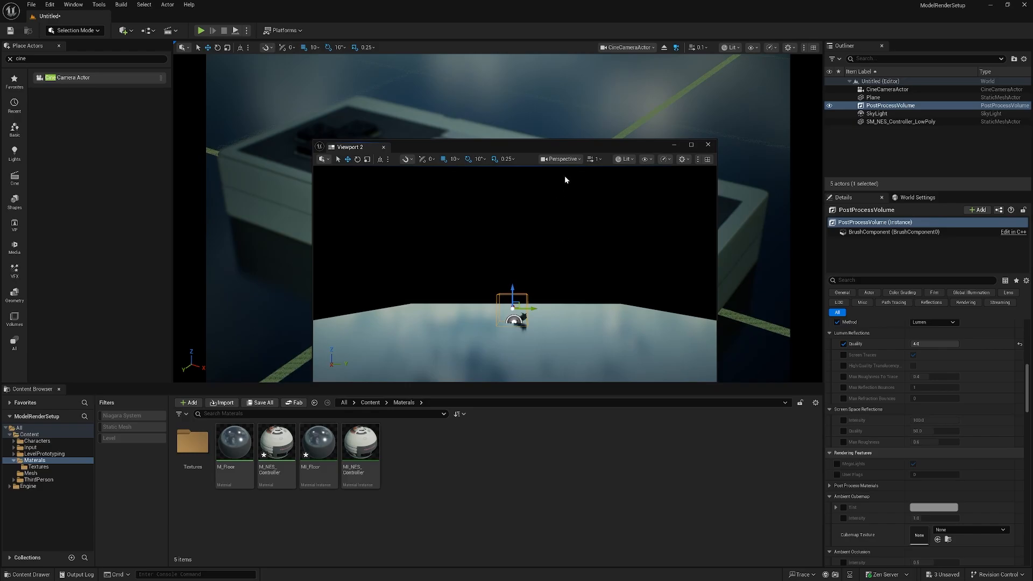
Step: Make Viewport 2 look through CineCameraActor, move it out of the way, and switch the main viewport to Perspective
left_click(579, 159)
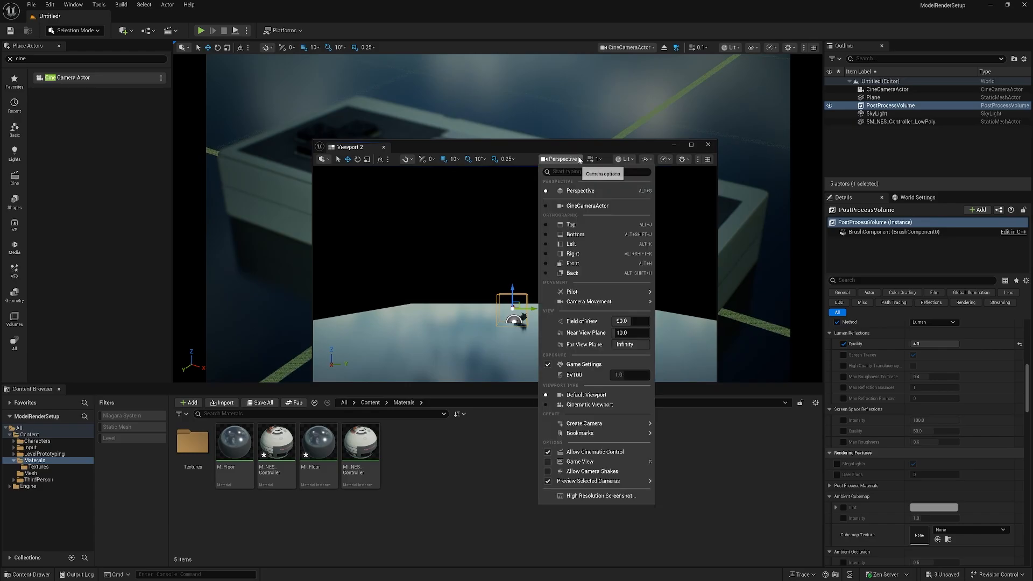
left_click(597, 206)
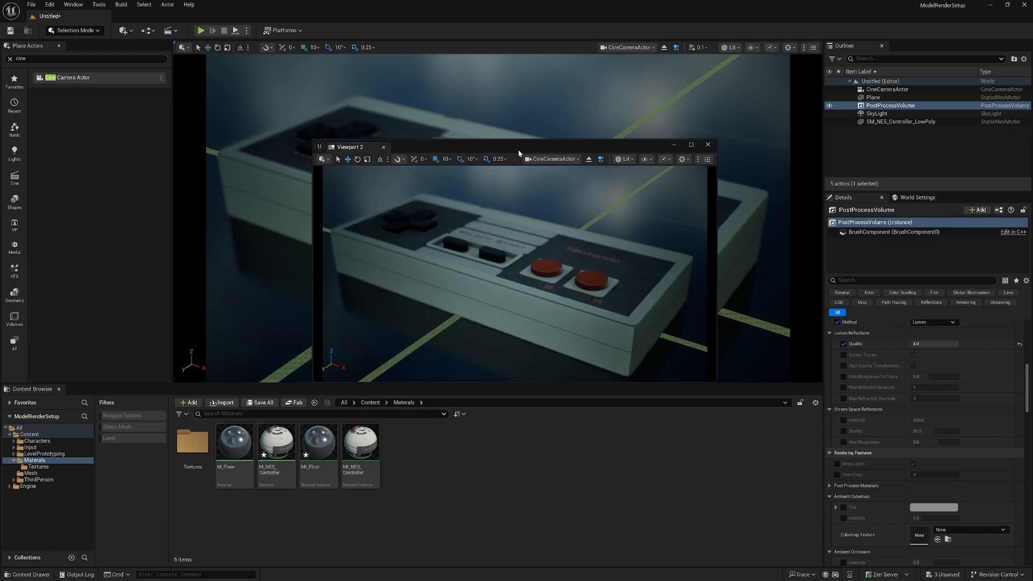
left_click_drag(524, 142, 523, 120)
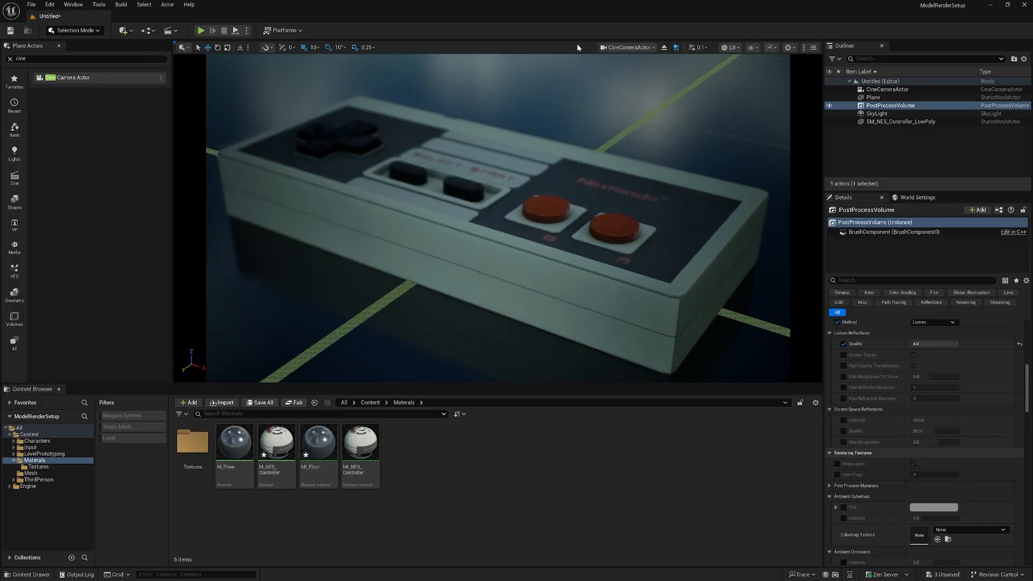
left_click(649, 48)
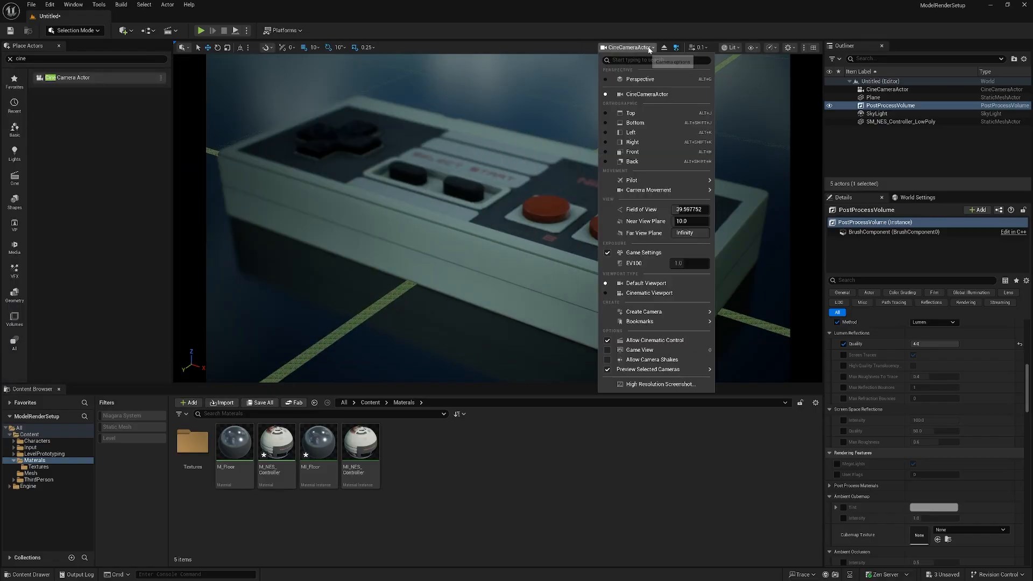
left_click(645, 81)
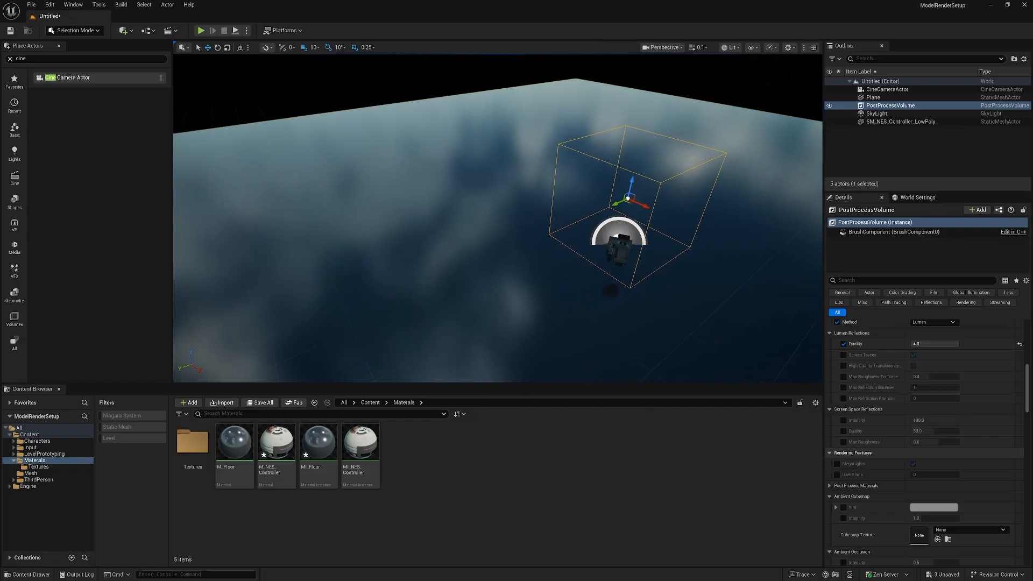
Step: Raise the main viewport's camera speed to 1.2
right_click_drag(671, 91, 735, 133)
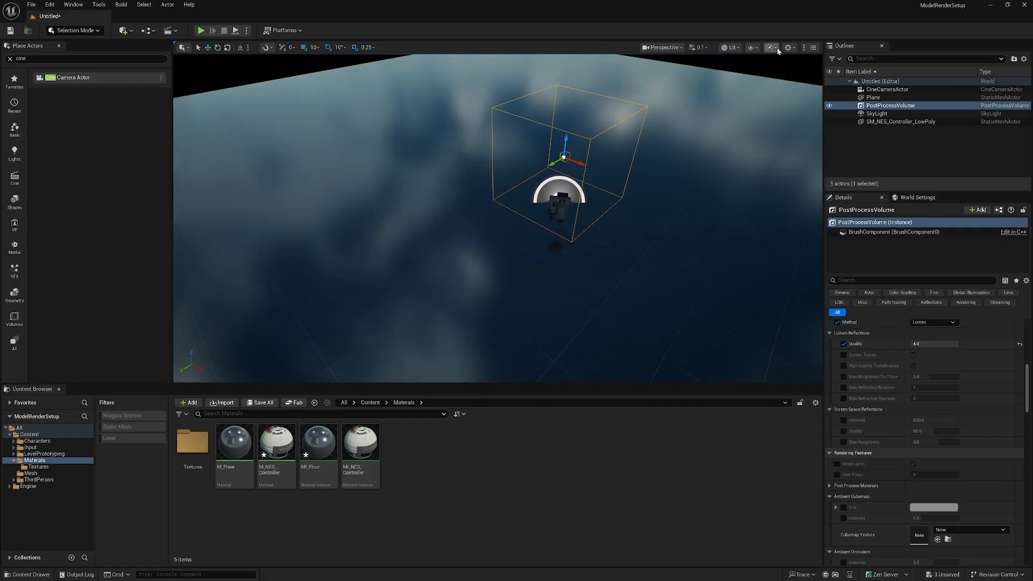
left_click(699, 47)
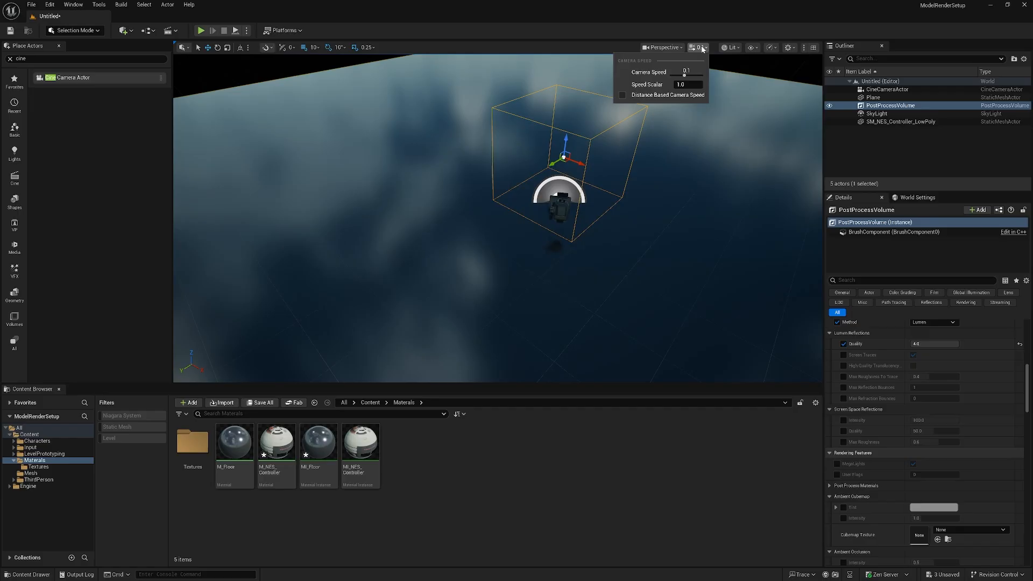
left_click(687, 74)
left_click(698, 47)
left_click(690, 73)
scroll(714, 109, "up", 3)
right_click_drag(714, 109, 608, 135)
scroll(713, 109, "up", 3)
key("w")
key("d")
key("s")
Step: Find the Rect Light among the placeable actors, add it to the scene and position it above the controller near X -48, Y 43, Z 50
left_click(10, 58)
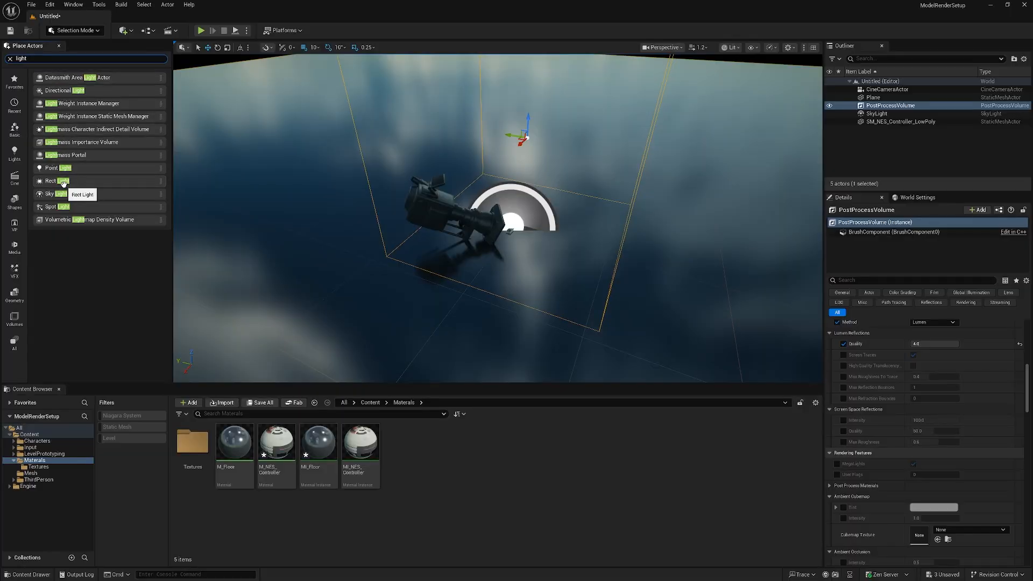
left_click_drag(442, 261, 535, 177)
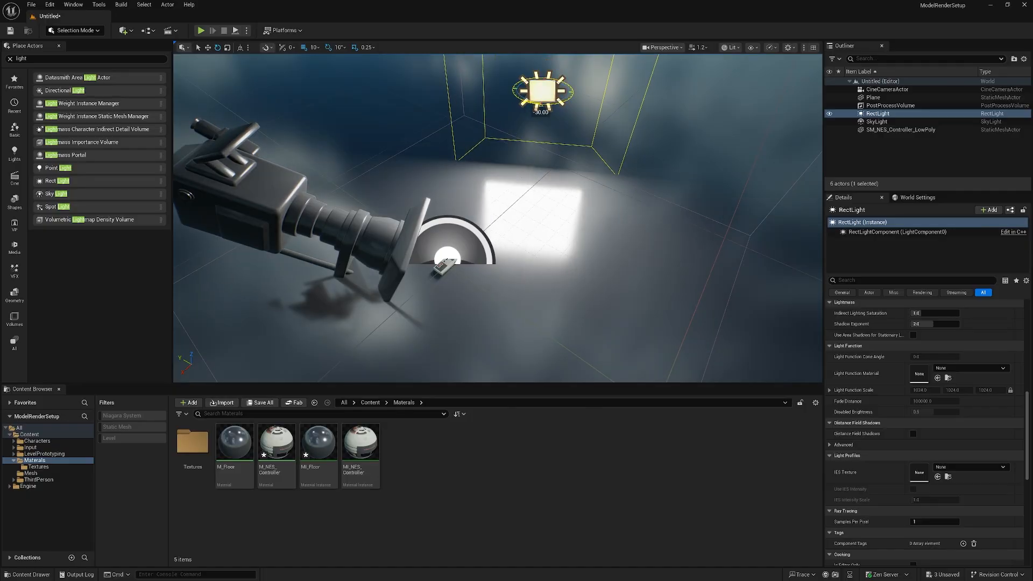
left_click_drag(543, 104, 443, 116)
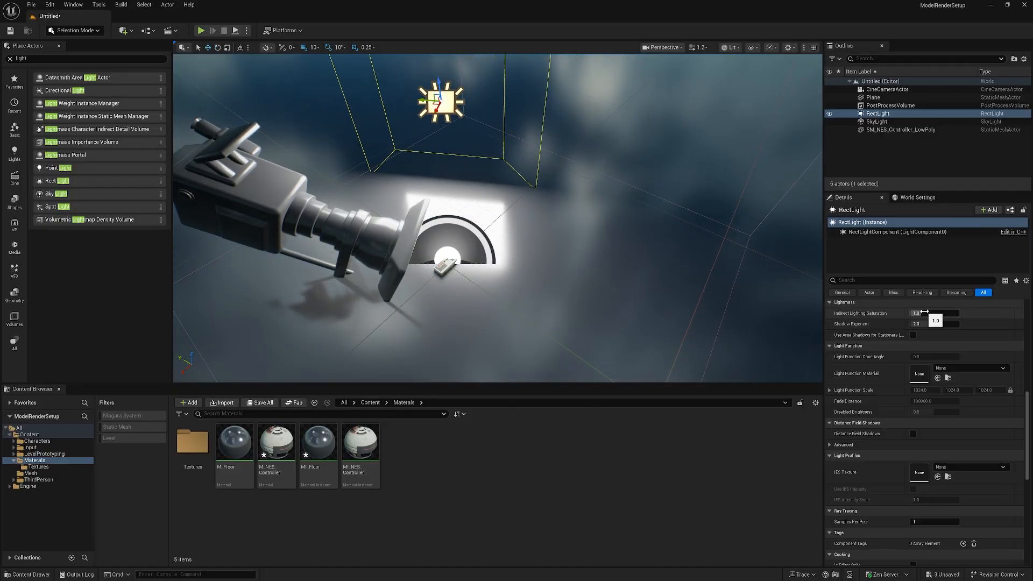
Step: Set the rect light's intensity to 1.0 cd and shift it to about X -39, Y 38
scroll(982, 374, "up", 5)
left_click(934, 369)
type("1")
key("Return")
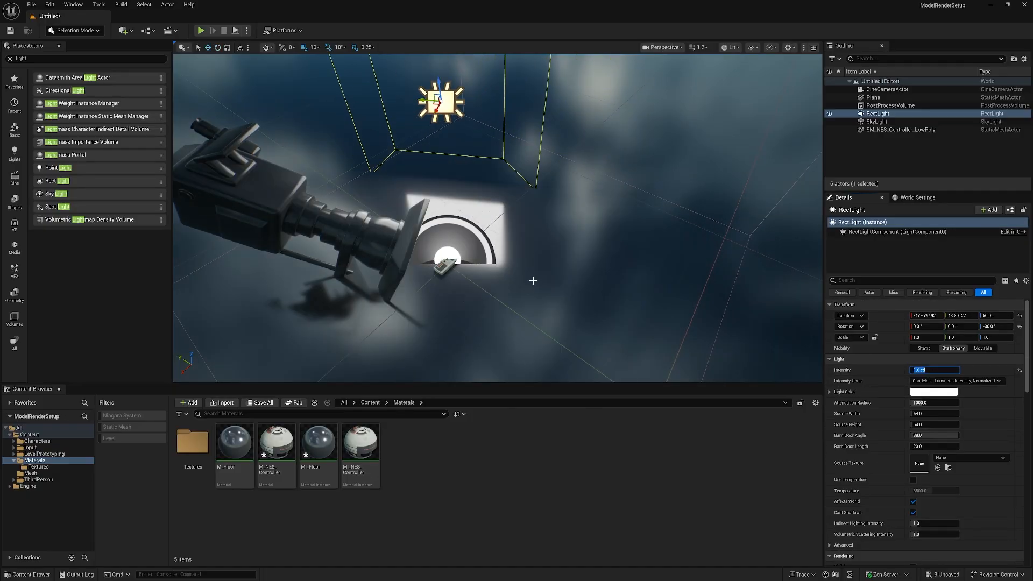
mouse_move(436, 110)
left_mouse_down()
mouse_move(425, 131)
mouse_move(431, 109)
left_mouse_up()
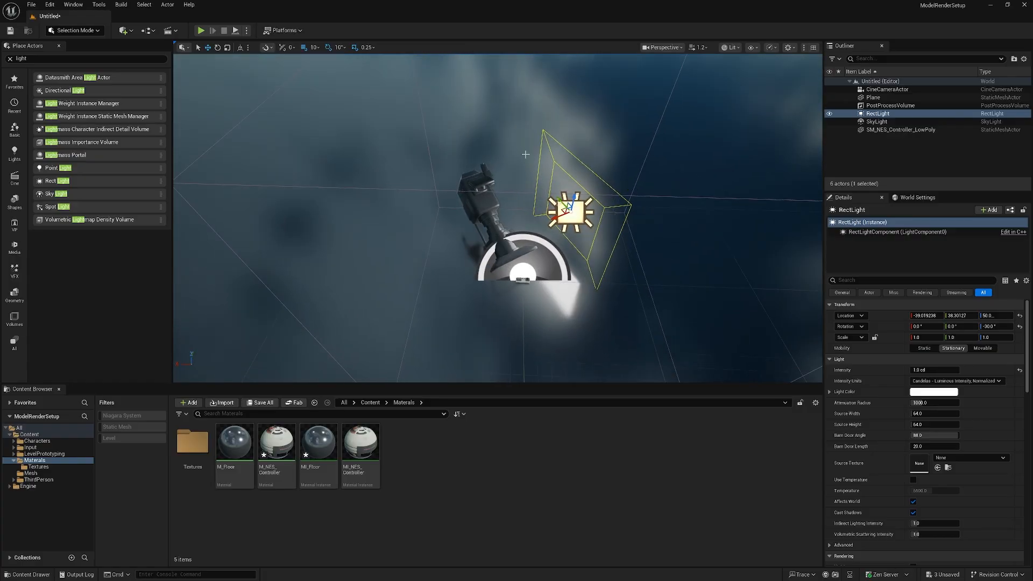
Step: Duplicate the rect light to the far side of the cine camera near X 89, Y 47 and turn it to -130° about Z
left_click_drag(562, 208, 592, 192, "alt")
key("e")
key("w")
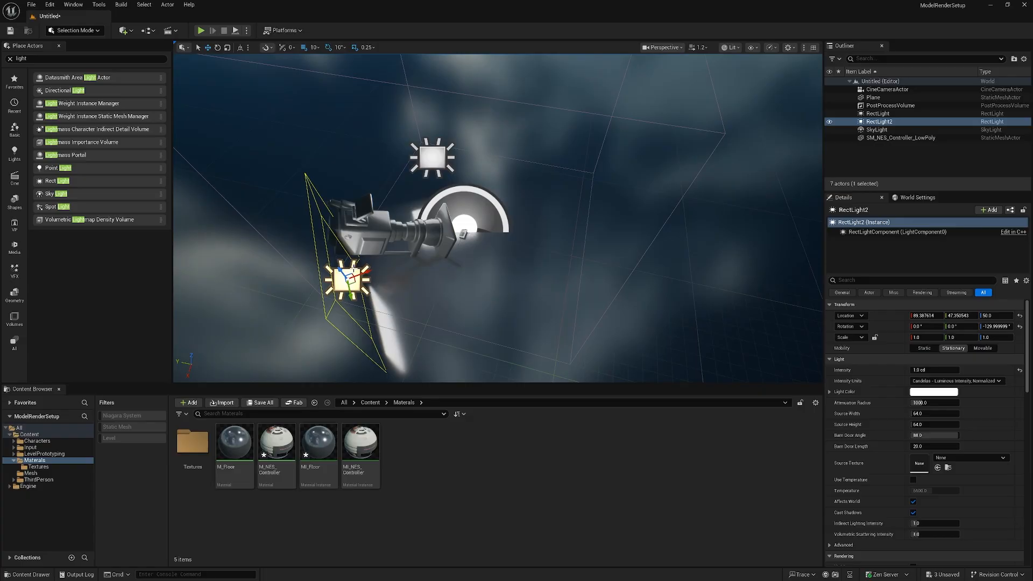
Step: Duplicate RectLight2 beyond the controller near X -64, Y -72, turn it to -300° about Z, and check the lighting in Viewport 2
left_click_drag(349, 280, 558, 157, "alt")
key("e")
key("w")
key("e")
key("w")
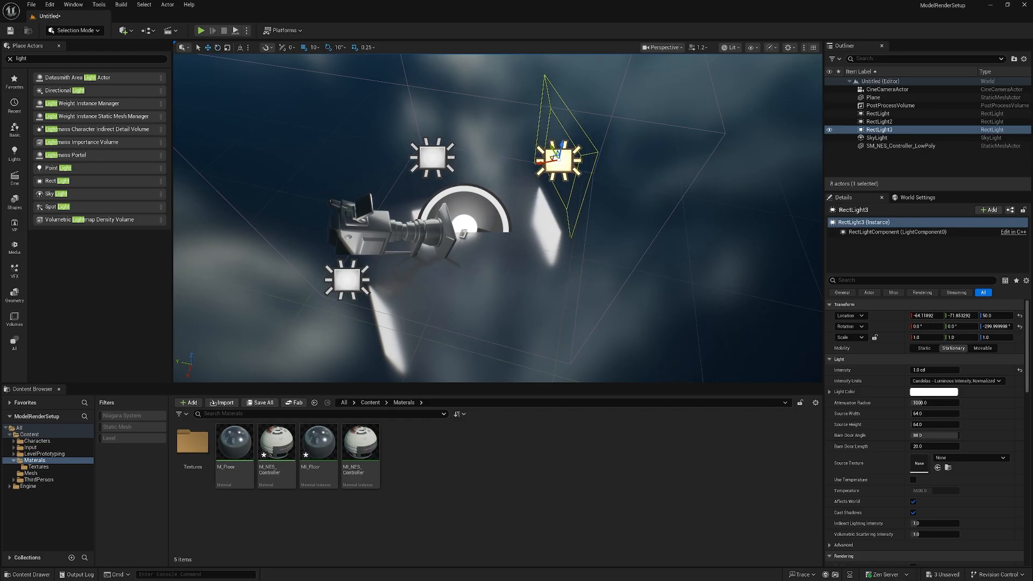
left_click_drag(0, 194, 389, 193)
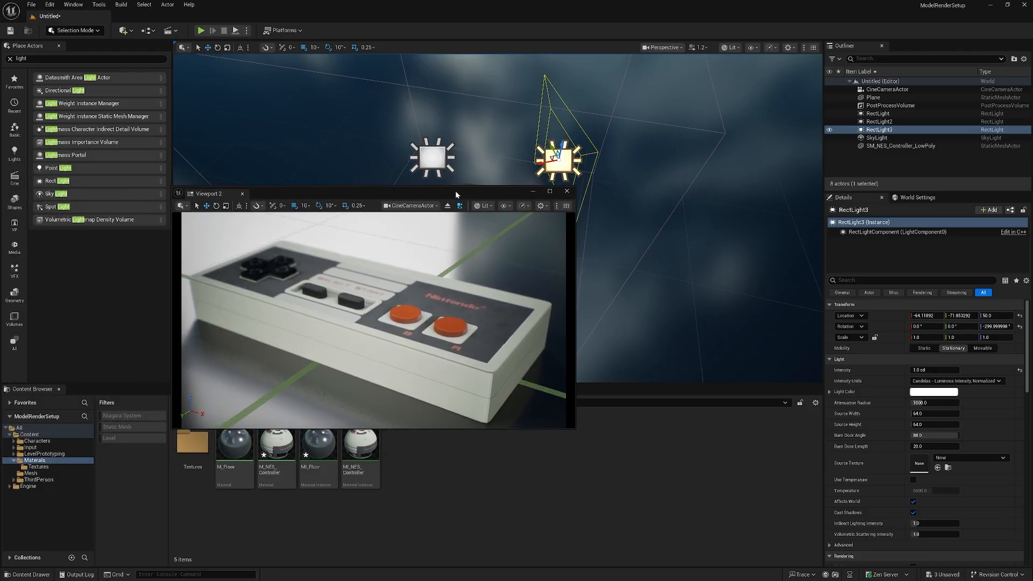
left_click_drag(455, 190, 0, 192)
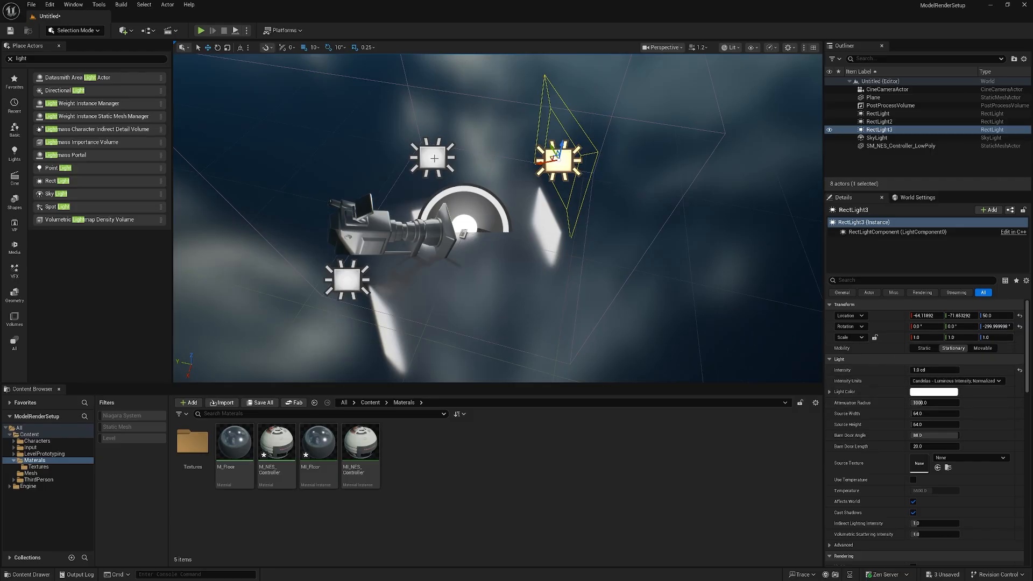
Step: Set RectLight's color to a light orange, about R 1.0, G 0.595, B 0.288
left_click(434, 158)
left_click(933, 391)
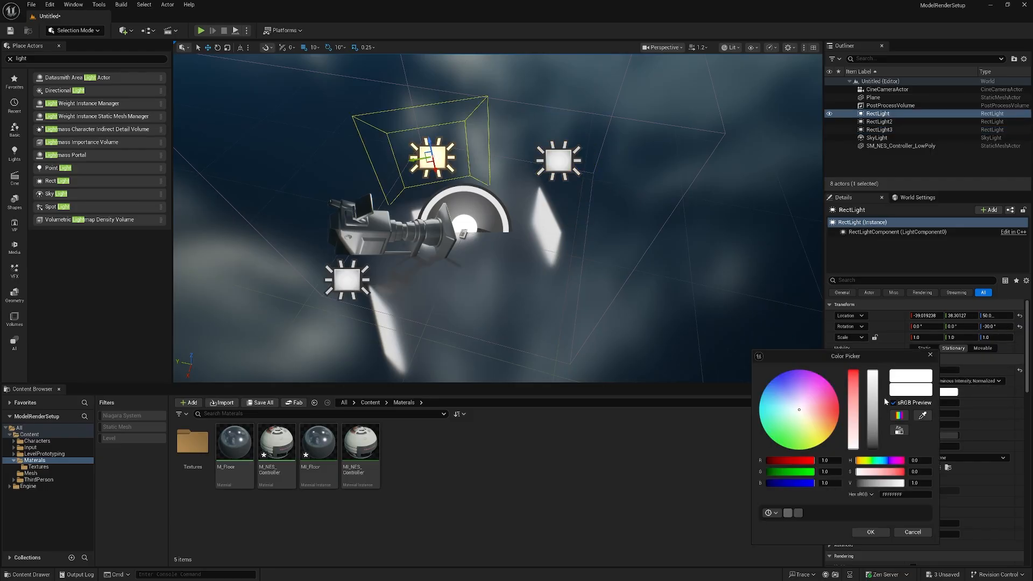
left_click_drag(798, 415, 824, 422)
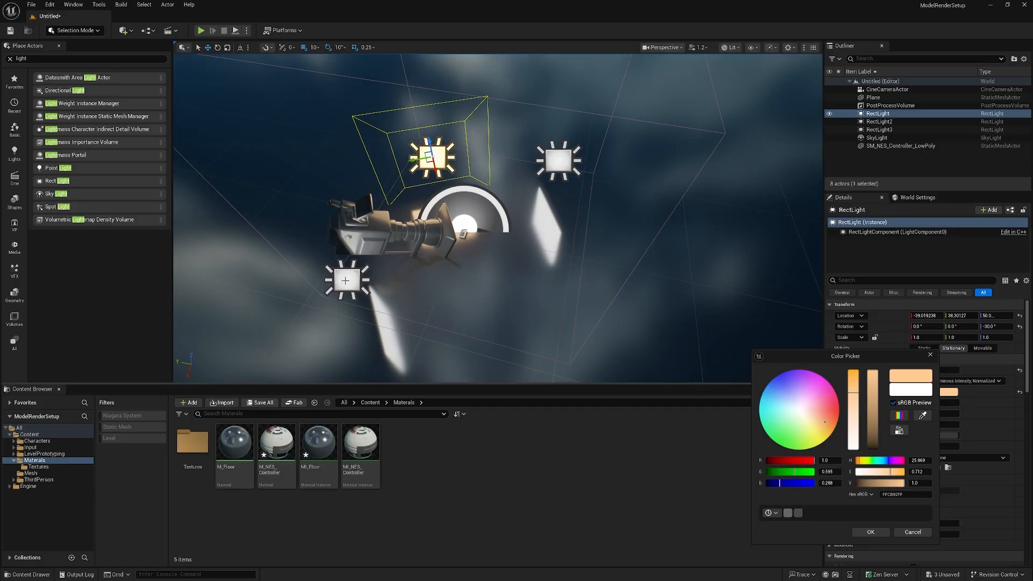
Step: Turn RectLight2 to -160° about Z near X 96, Y 29, and color it blue-violet, about R 0.186, G 0.266, B 1.0
left_click(346, 280)
key("e")
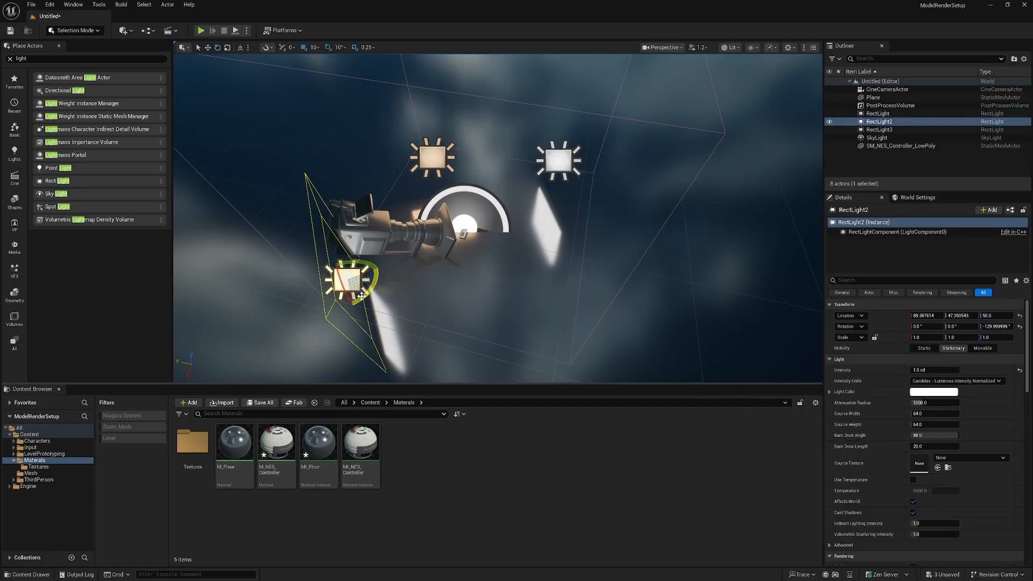
left_click_drag(361, 295, 373, 290)
key("e")
key("w")
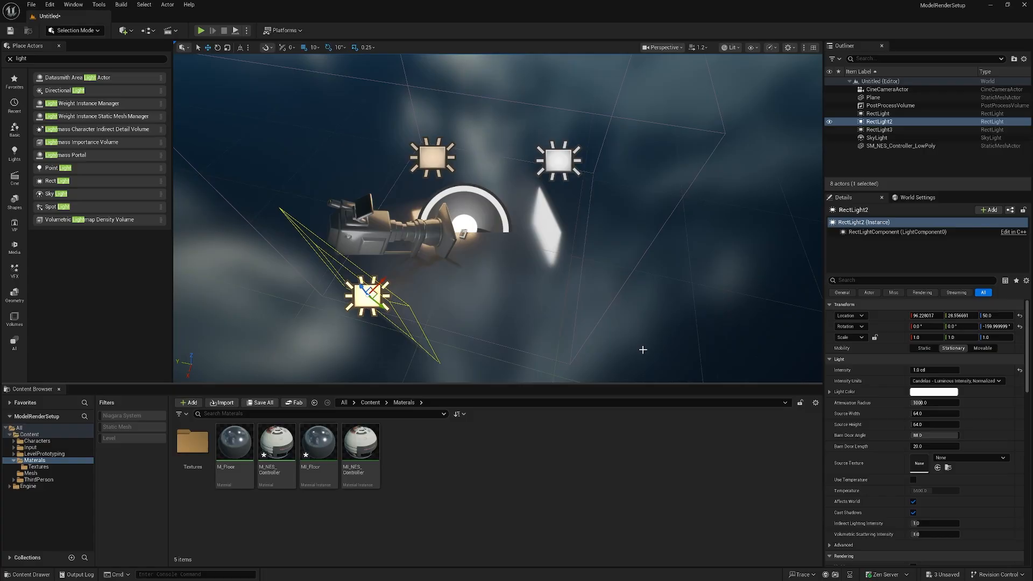
left_click(933, 391)
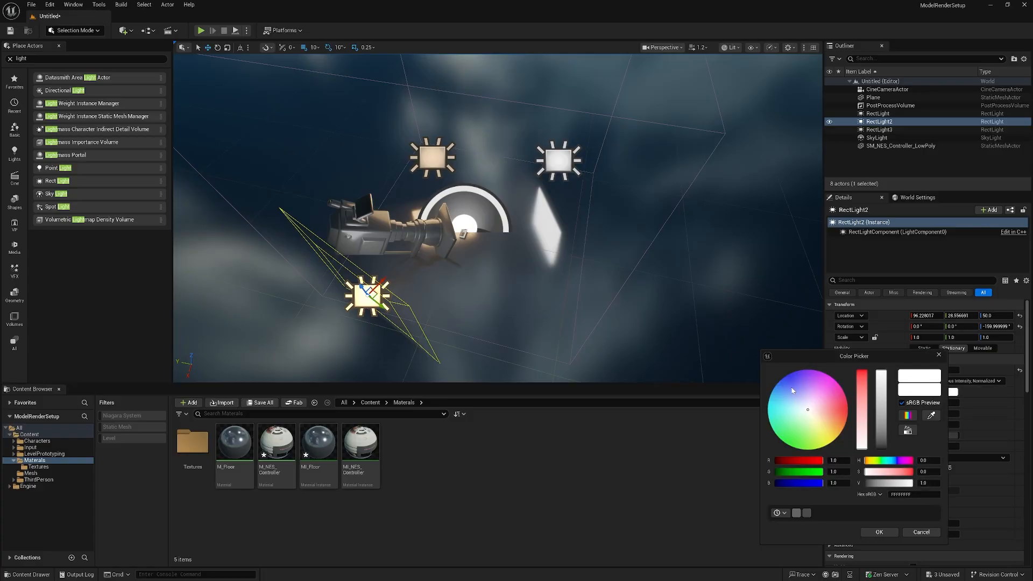
left_click_drag(796, 389, 788, 384)
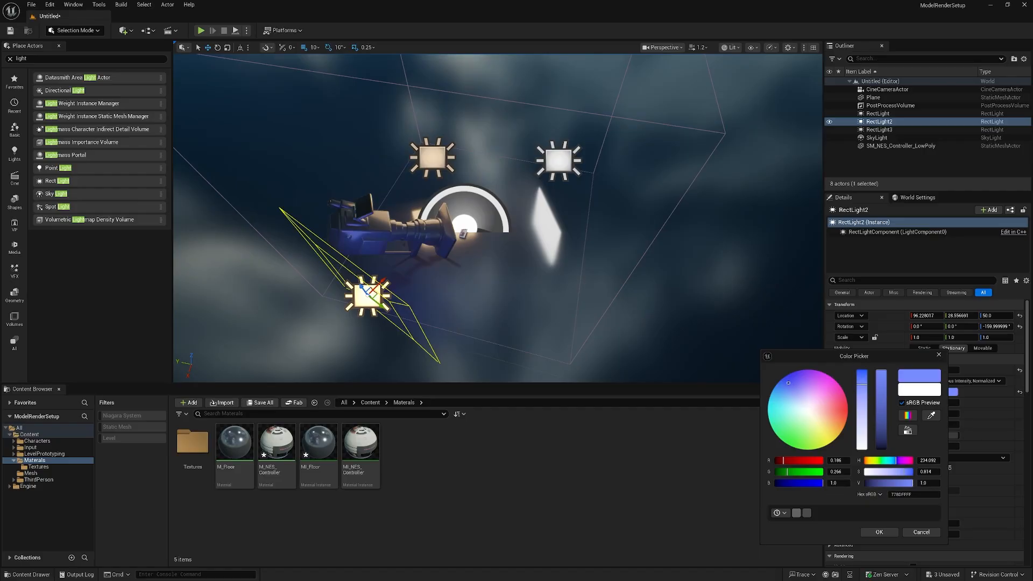
Step: Set RectLight3's light color to a light pinkish red
left_click(557, 159)
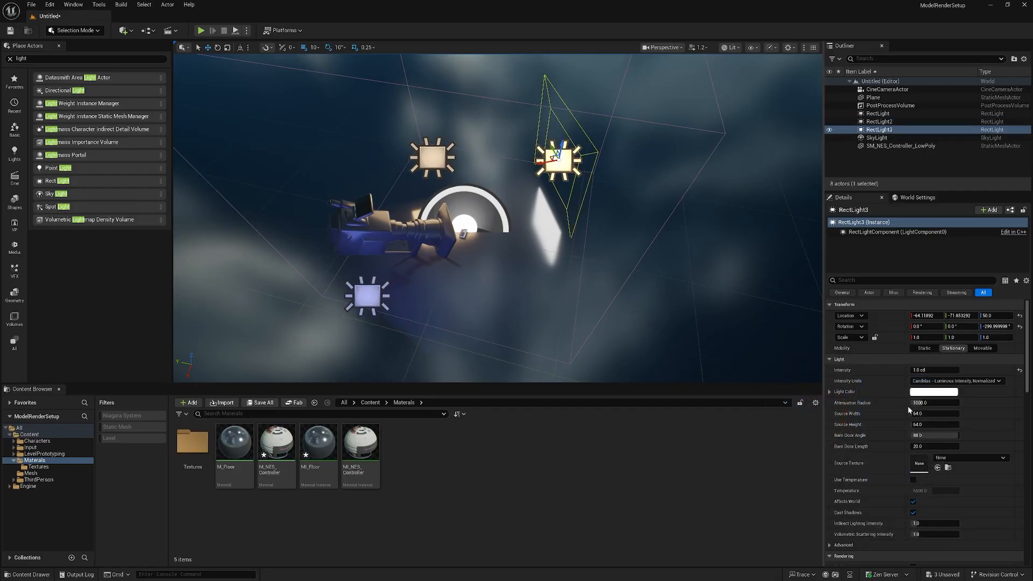
left_click(939, 392)
left_click_drag(815, 409, 827, 409)
left_click(931, 355)
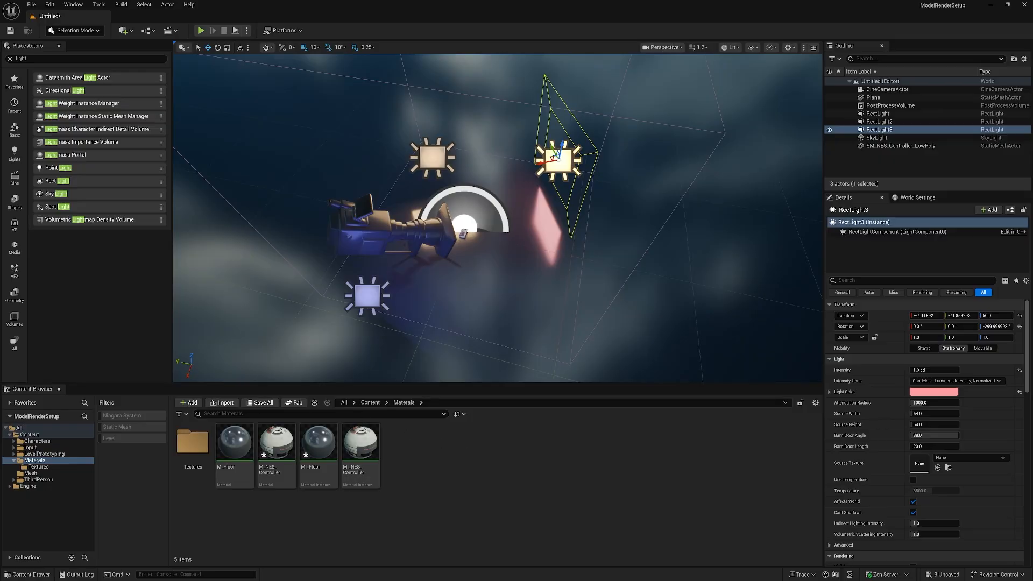
Step: Bring the Viewport 2 window back over the editor and enlarge it, leaving the scene lights visible in the main viewport
left_click_drag(0, 242, 259, 313)
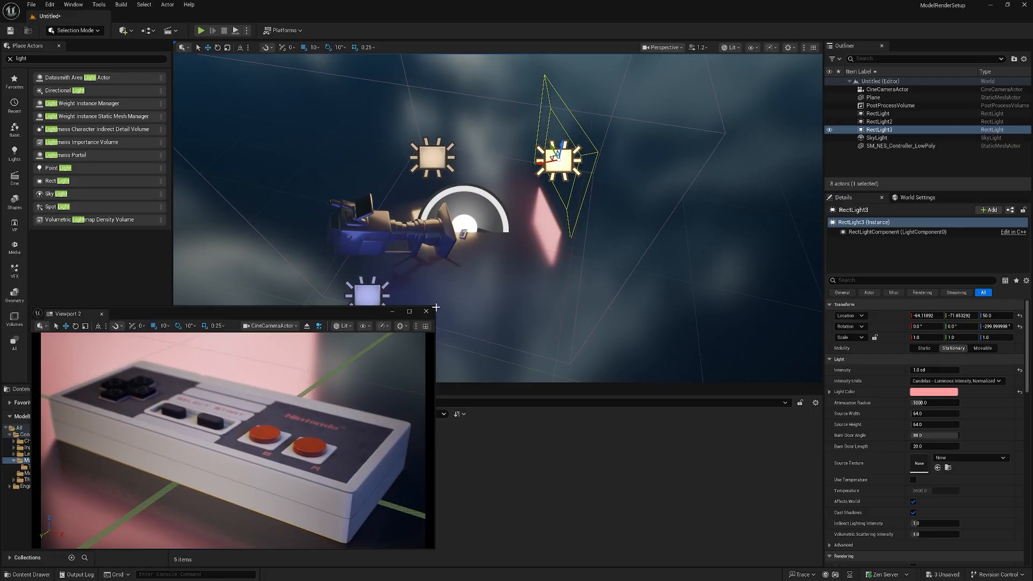
left_click_drag(435, 306, 516, 246)
right_click_drag(592, 215, 678, 231)
key("w")
right_click_drag(481, 196, 467, 196)
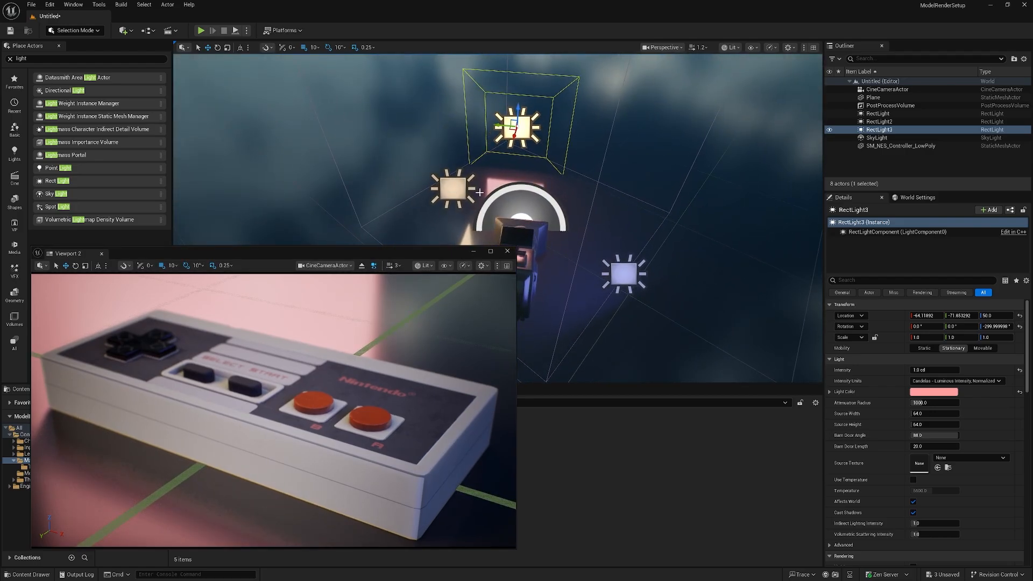
Step: Pilot RectLight and fly it to about X -40, Y 52, Z 31, turned to about -98° about Z
left_click(452, 189)
right_click_drag(626, 196, 473, 243)
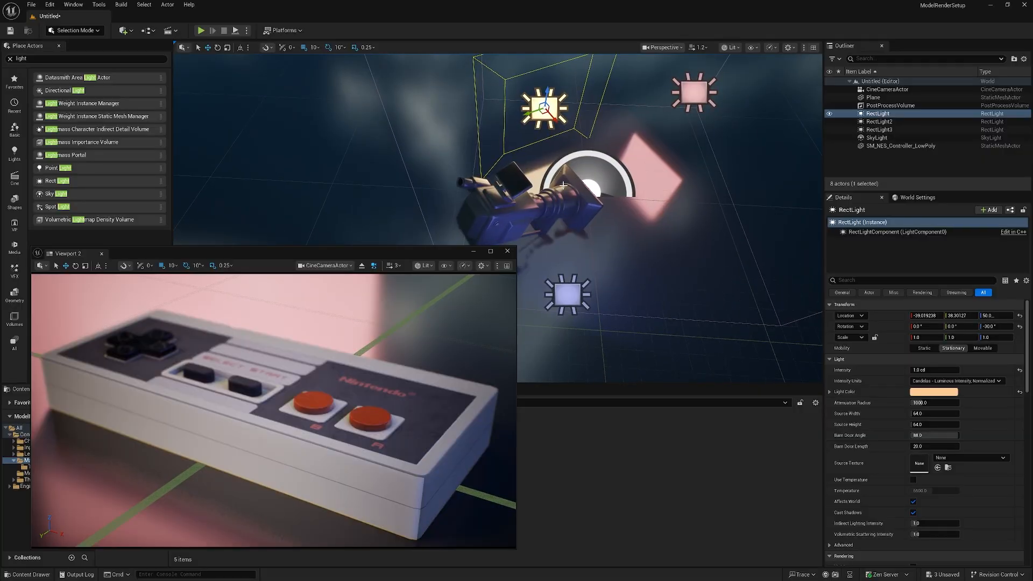
key("ctrl+shift+p")
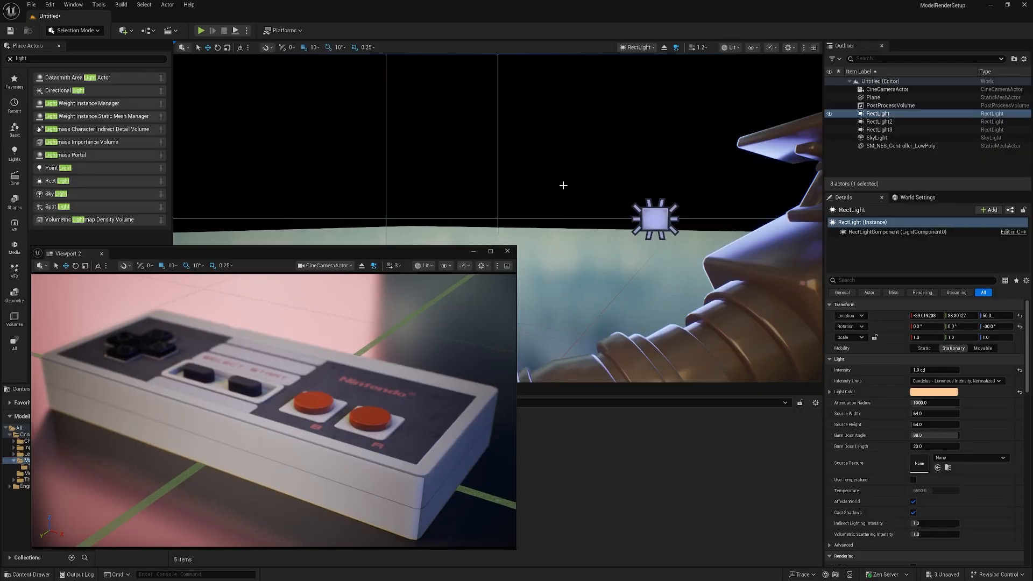
right_click_drag(595, 255, 458, 291)
key("s")
key("q")
scroll(575, 369, "down", 4)
key("a")
key("w")
key("d")
key("d")
key("a")
key("w")
key("s")
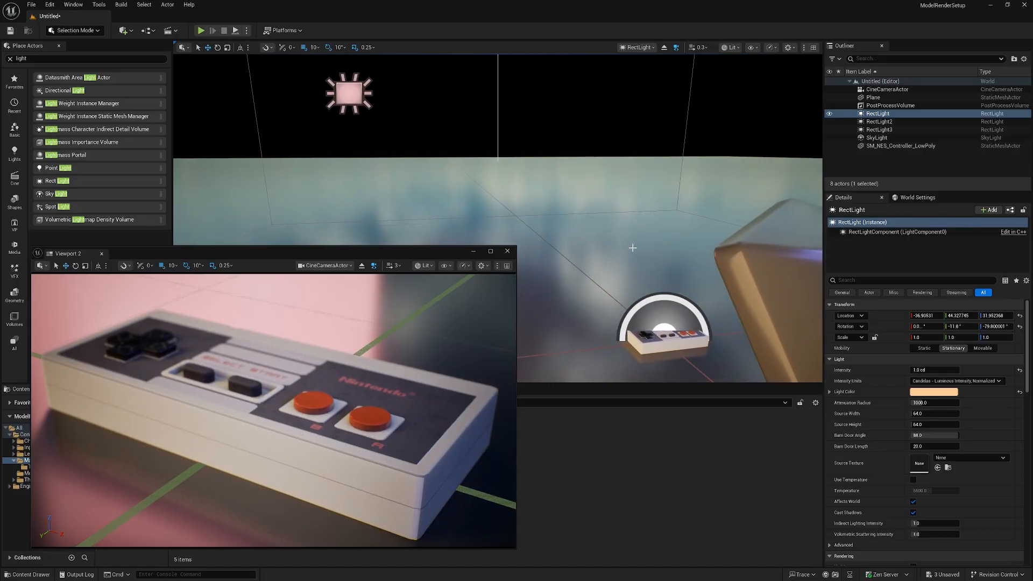
right_click_drag(633, 248, 596, 238)
key("a")
key("d")
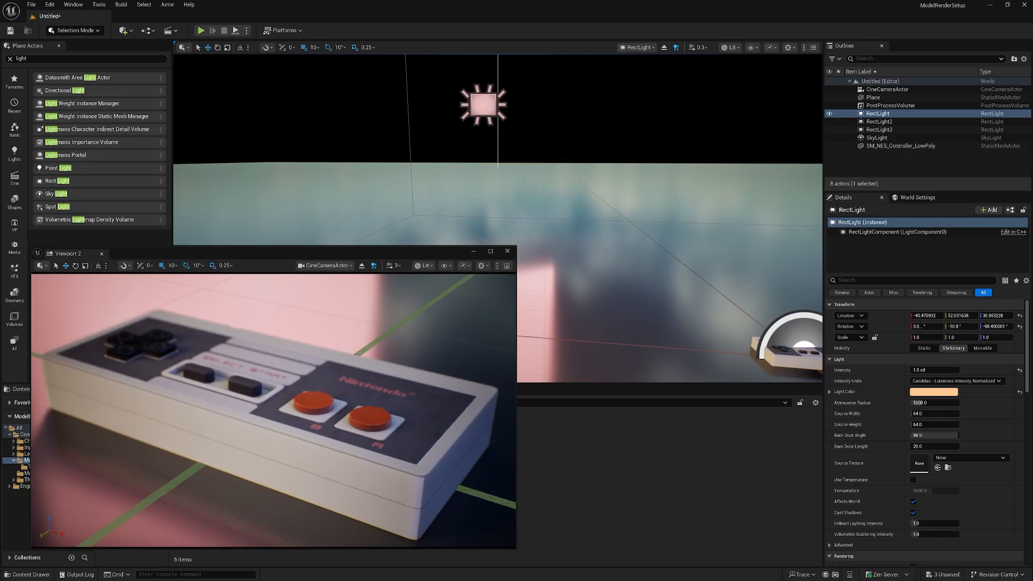
Step: Pilot RectLight3 and fly it close to the controller, to about X 44, Y -8, Z 25, angled down at the model
left_click(483, 103)
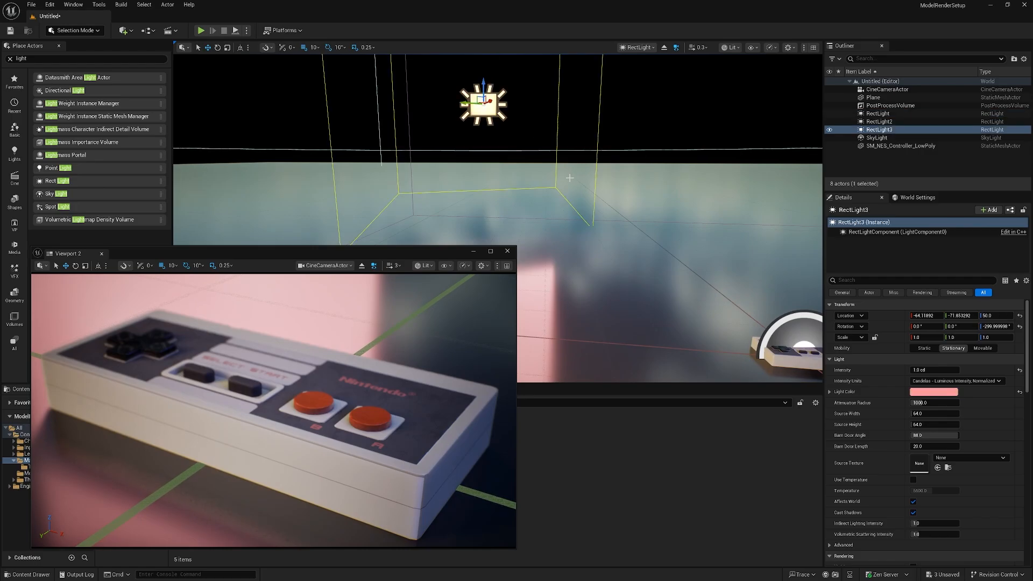
key("ctrl+shift+p")
right_click_drag(601, 221, 861, 295)
key("w")
key("d")
key("d")
key("a")
key("a")
key("d")
key("w")
Step: Deepen RectLight3's color to about R 1.0, G 0.13, B 0.099 and move the light to about X 45, Y 15, Z 31
left_click(932, 392)
left_click_drag(823, 410, 832, 411)
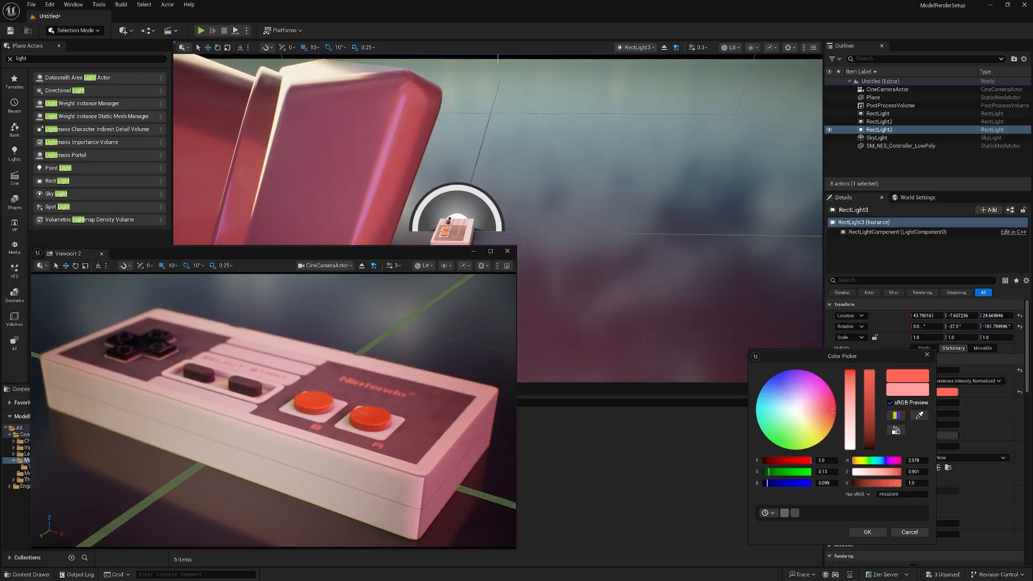
key("a")
right_click_drag(591, 242, 882, 266)
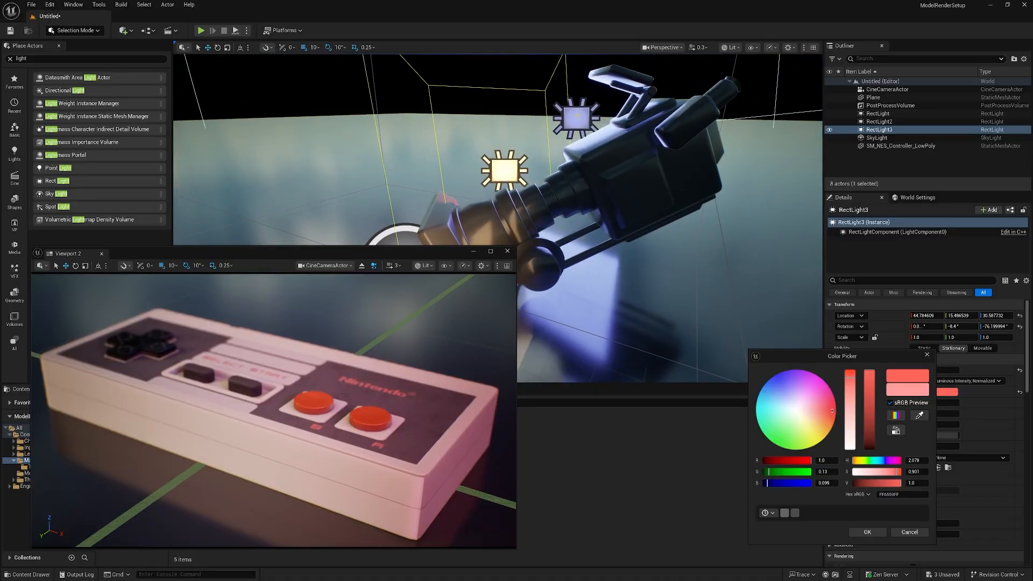
Step: Pilot RectLight2 to about X -29, Y -4, Z 23, tilted down 33° toward the controller
left_click(576, 116)
key("ctrl+shift+p")
right_click_drag(685, 260, 540, 347)
key("d")
key("w")
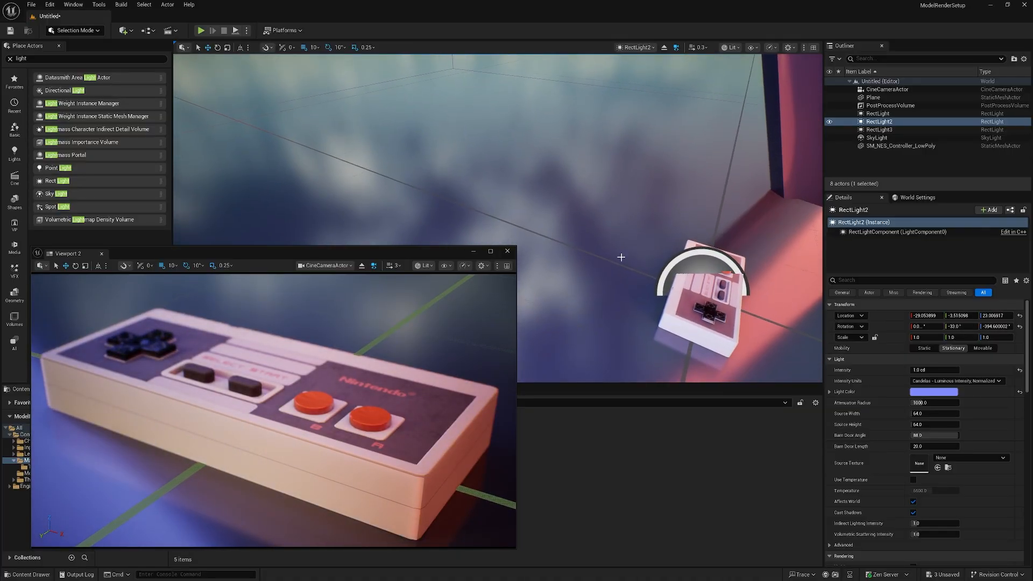
Step: Reposition the Viewport 2 window and shift RectLight2's color to a lighter blue, about R 0.159, G 0.422, B 1.0
left_click_drag(361, 255, 434, 187)
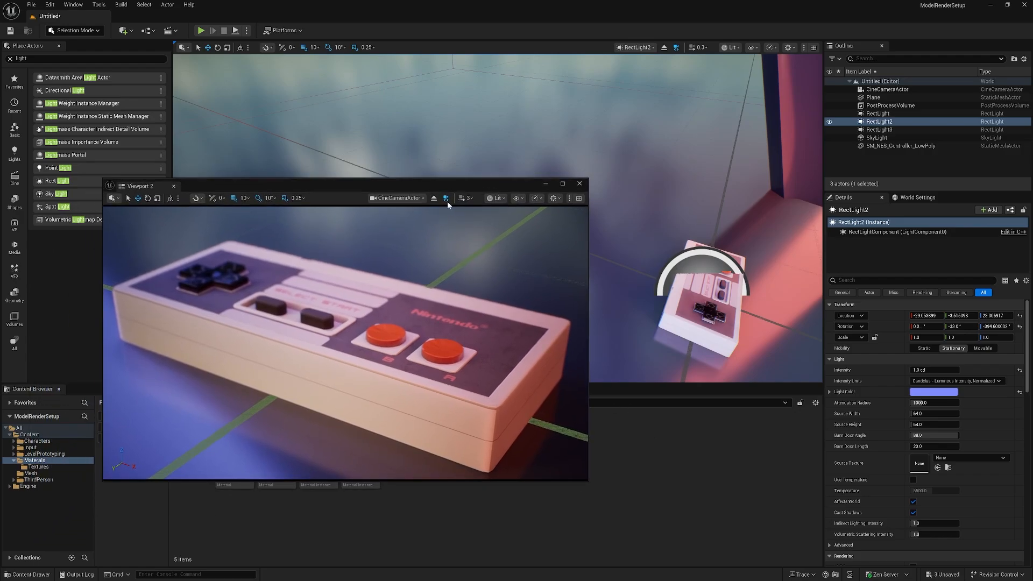
left_click_drag(447, 182, 414, 222)
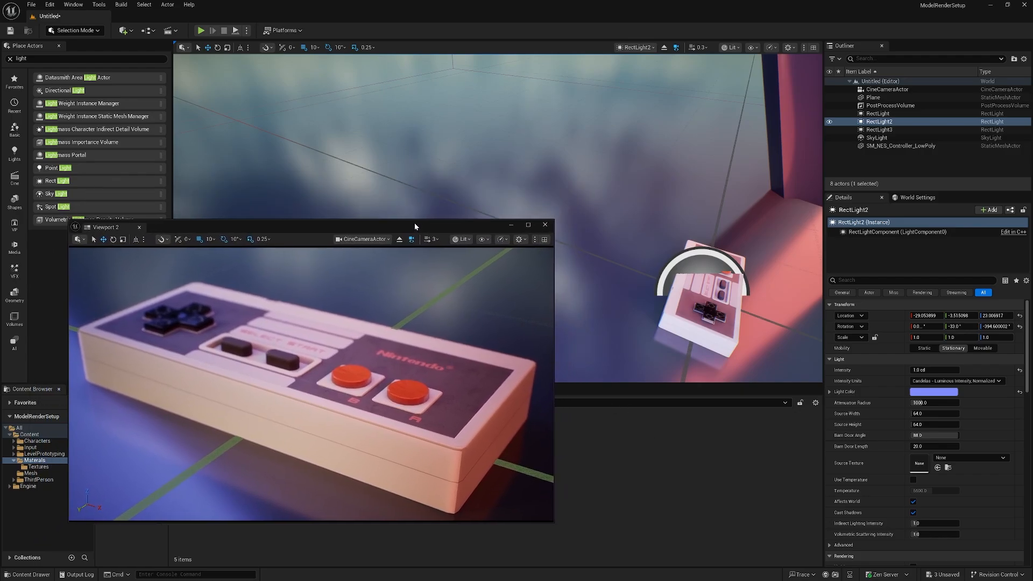
left_click(933, 391)
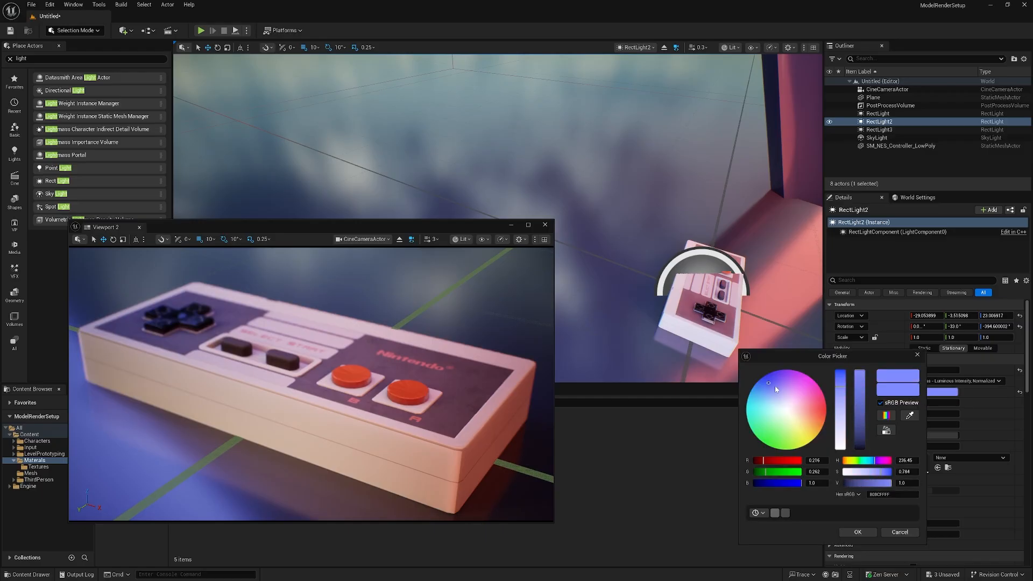
left_click_drag(768, 385, 760, 387)
mouse_move(861, 371)
left_mouse_down()
mouse_move(861, 392)
mouse_move(861, 370)
left_mouse_up()
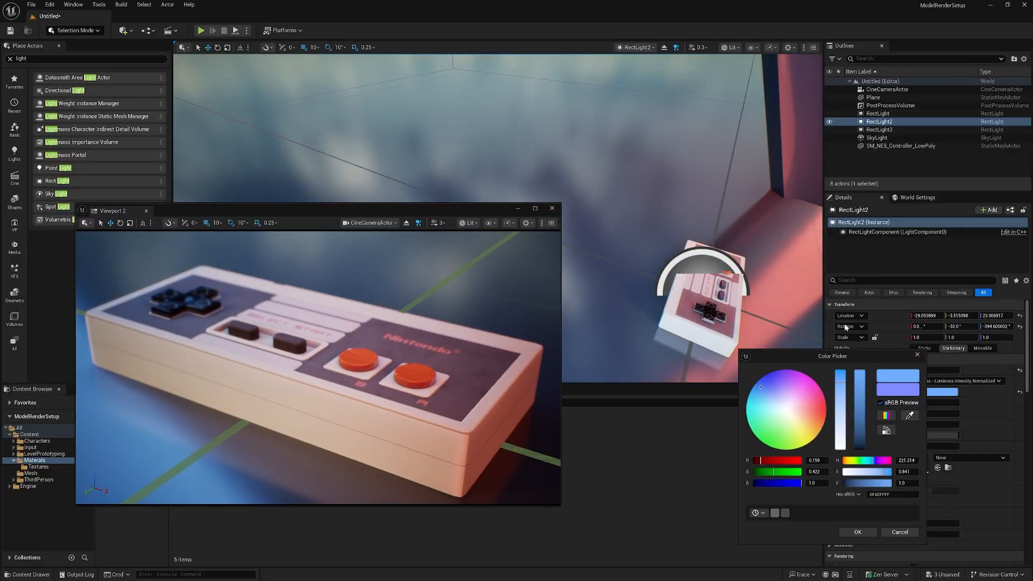
Step: Stop looking through RectLight2 by switching the main viewport back to Perspective
left_click(637, 48)
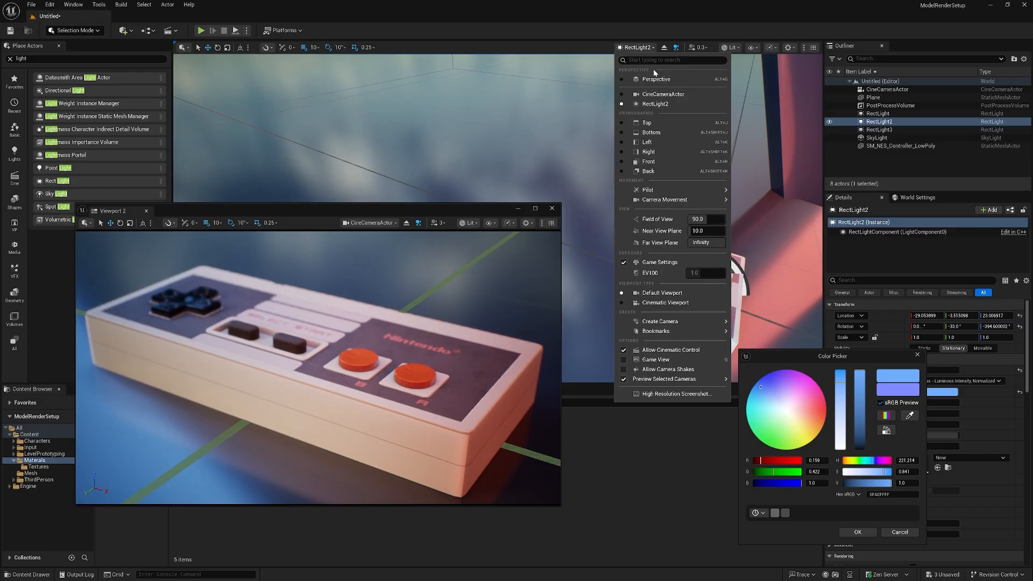
left_click(645, 79)
right_click_drag(645, 162, 527, 215)
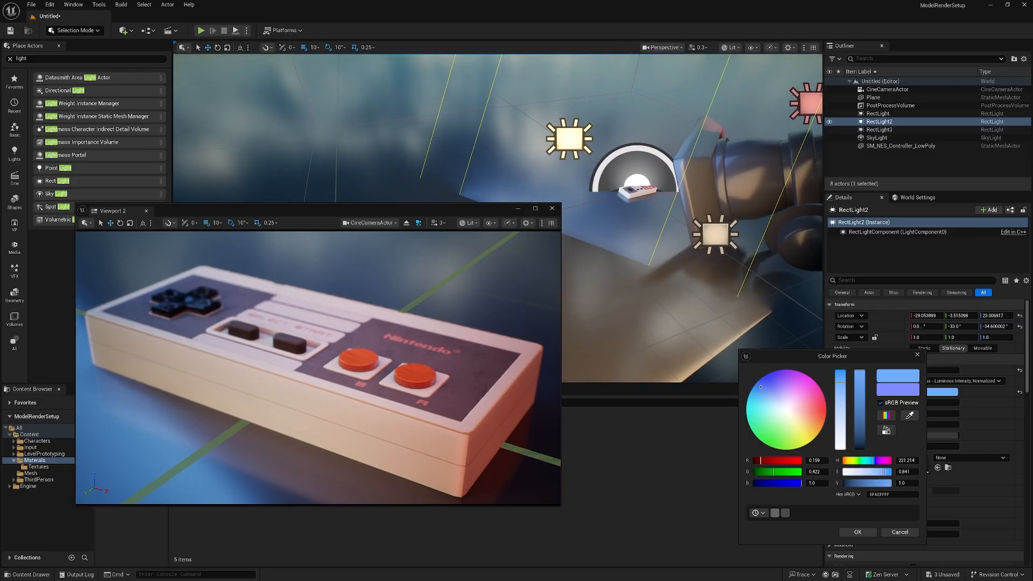
Step: Close the color picker and pilot RectLight to about X -52, Y 50, Z 36, tilted down about 14°
left_click(576, 139)
left_click(565, 139)
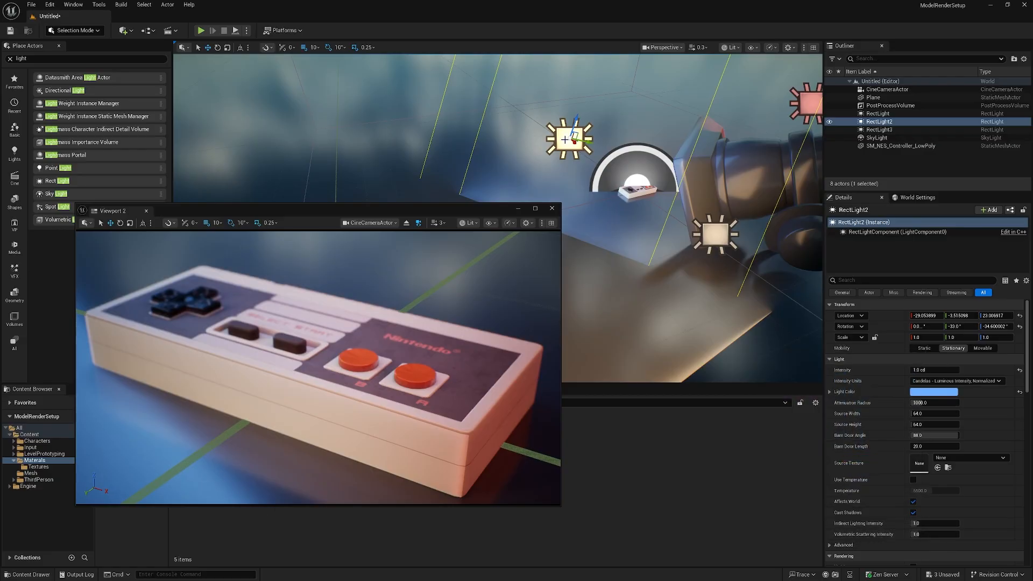
left_click(717, 240)
key("ctrl+shift+p")
right_click_drag(717, 240, 771, 300)
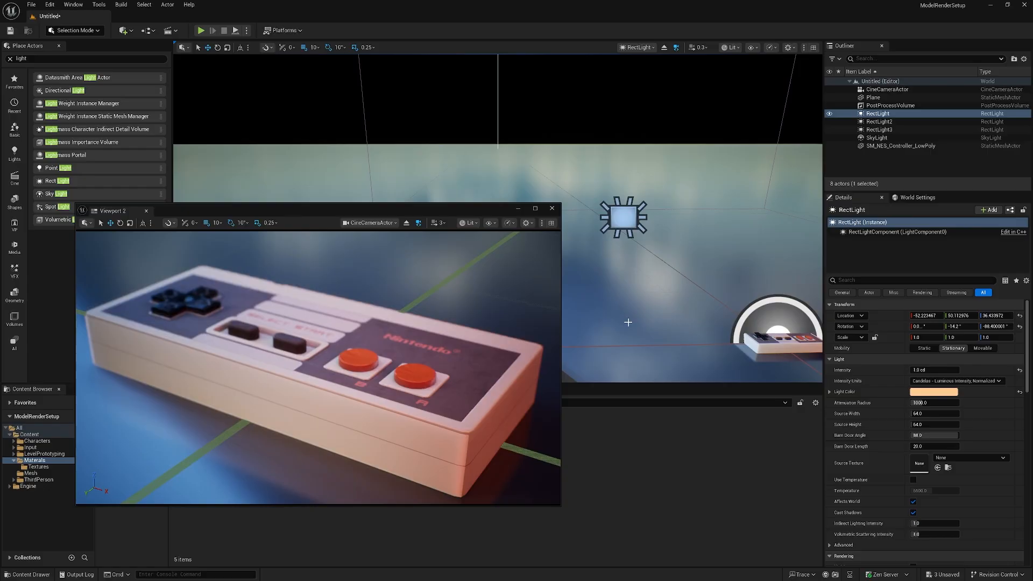
Step: Raise the Plane and SM_NES_Controller_LowPoly together to a Z location of 0.05
left_click(894, 90)
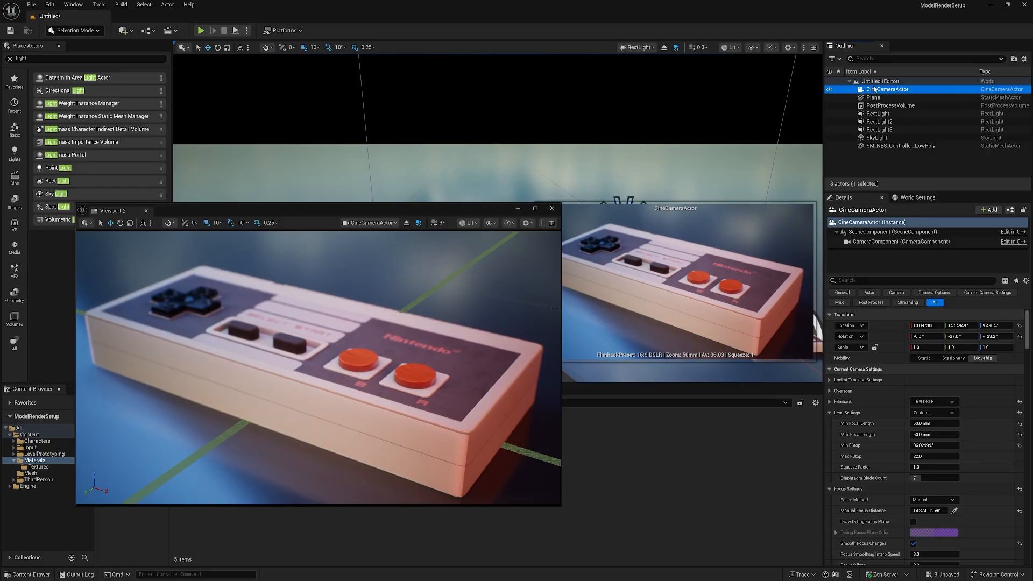
left_click(892, 98)
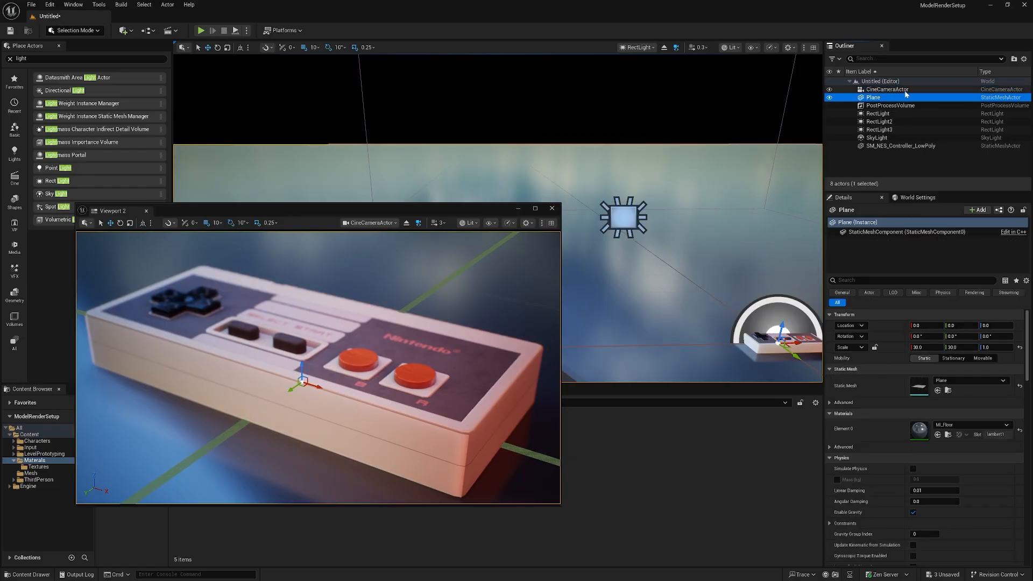
left_click(922, 146, "ctrl")
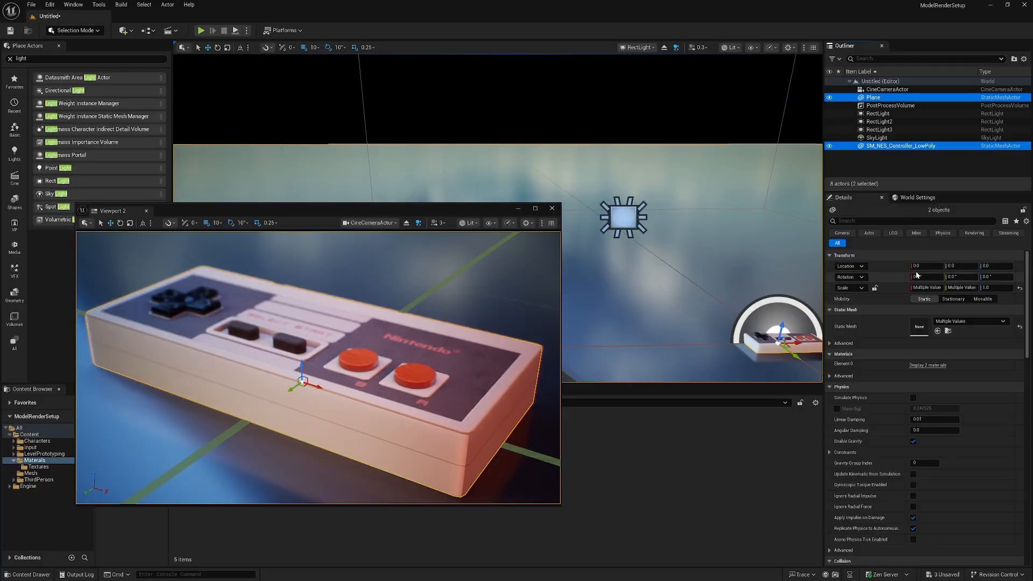
left_click(995, 266)
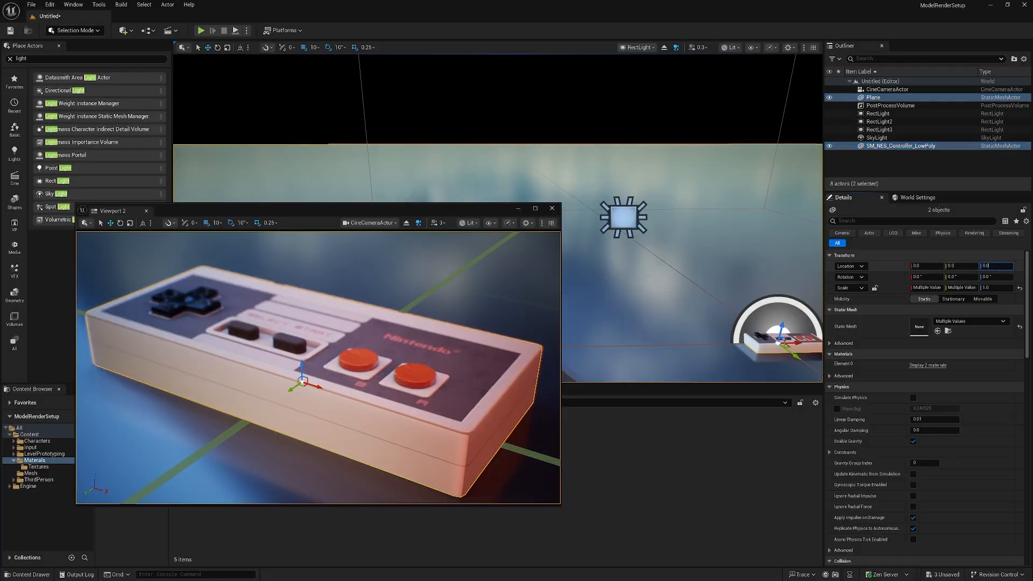
left_click(887, 90)
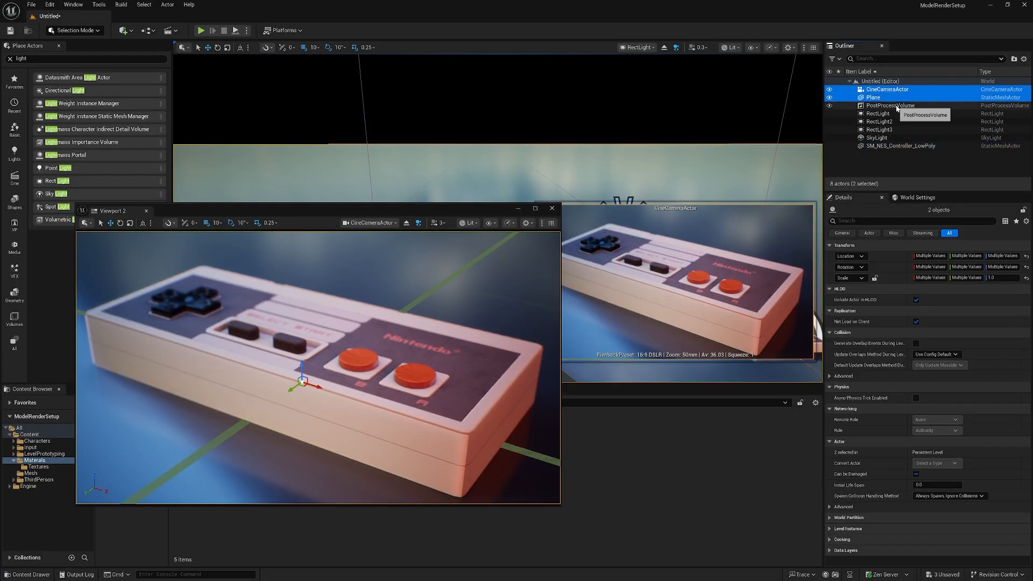
left_click(882, 113, "shift")
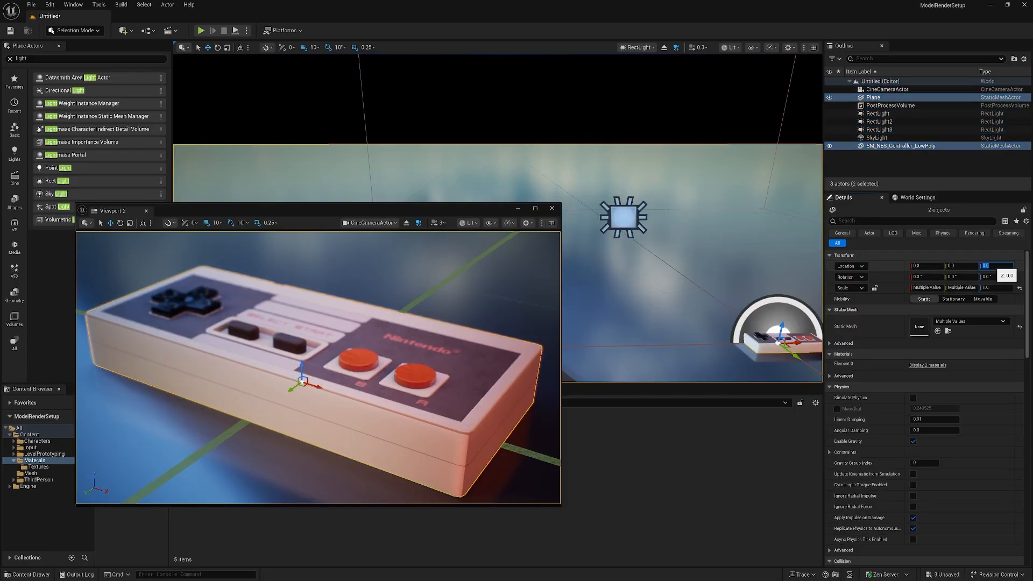
type("0.05")
key("Return")
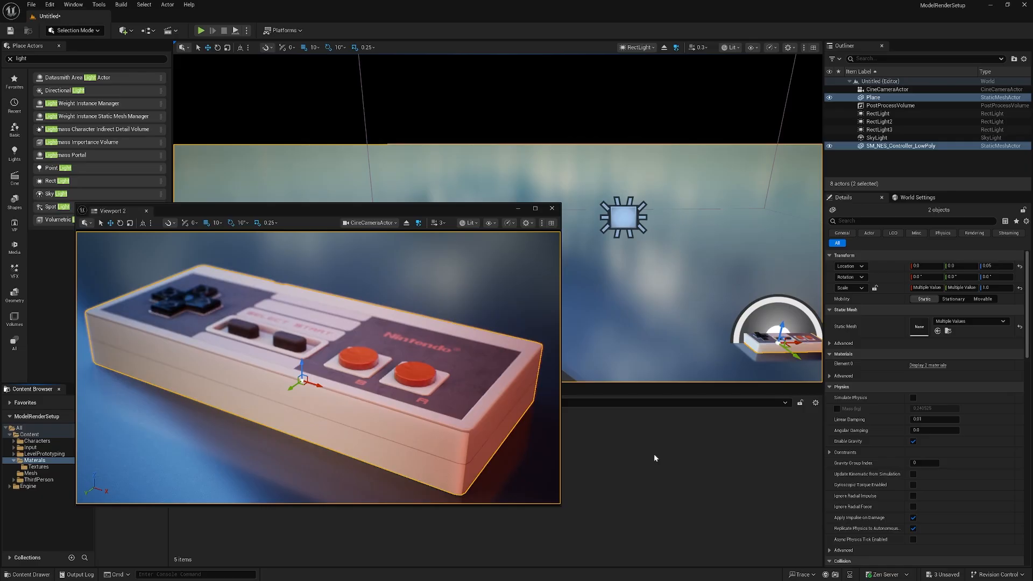
Step: Deselect the actors, shift the Viewport 2 window slightly, and return the main viewport to the Perspective view
left_click(596, 114)
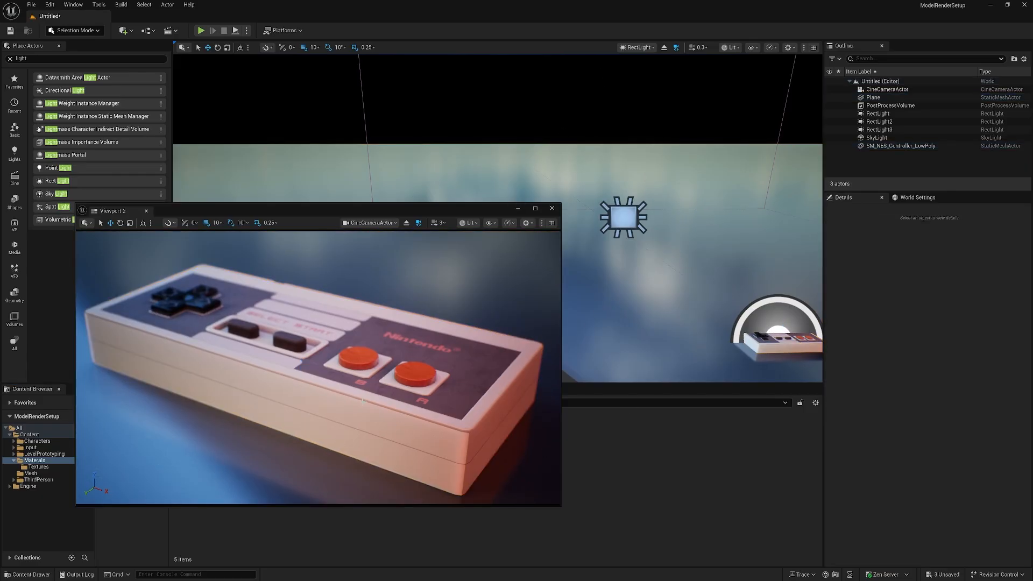
left_click_drag(384, 212, 393, 200)
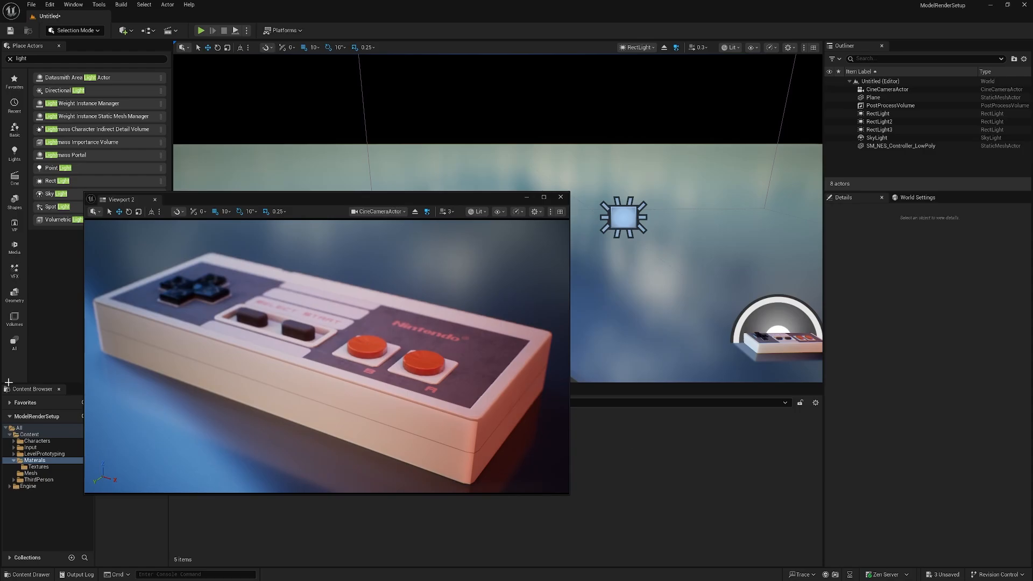
left_click(638, 48)
left_click(664, 76)
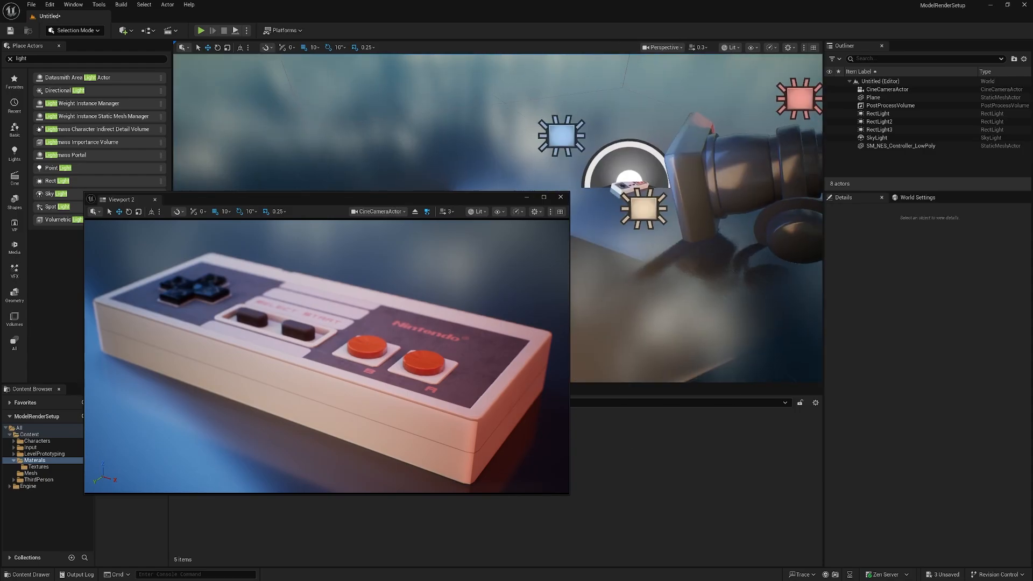
right_click_drag(668, 174, 604, 186)
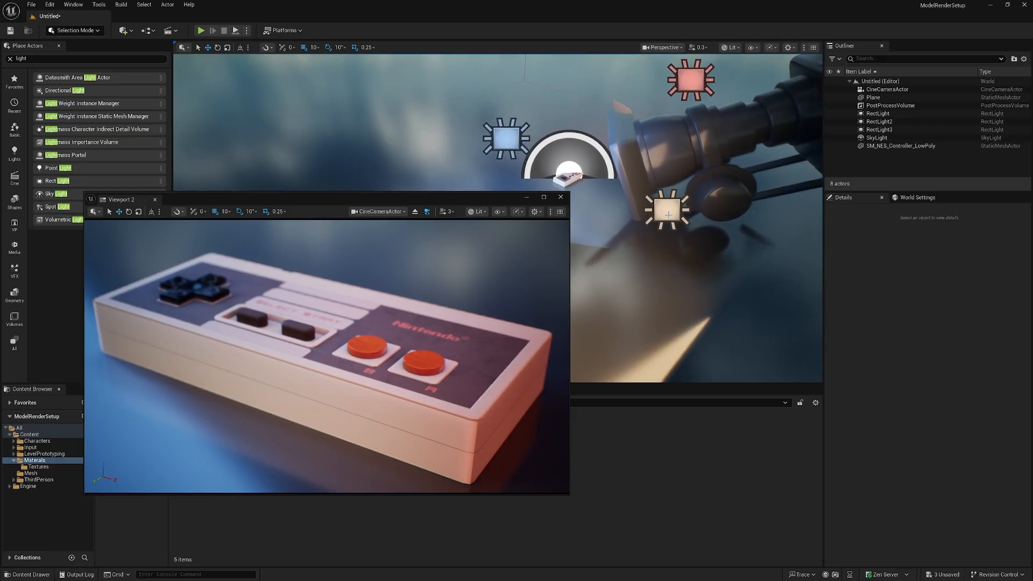
Step: Pilot RectLight2, try a source width of about 10.7 with a new light position, and undo the changes
left_click(668, 215)
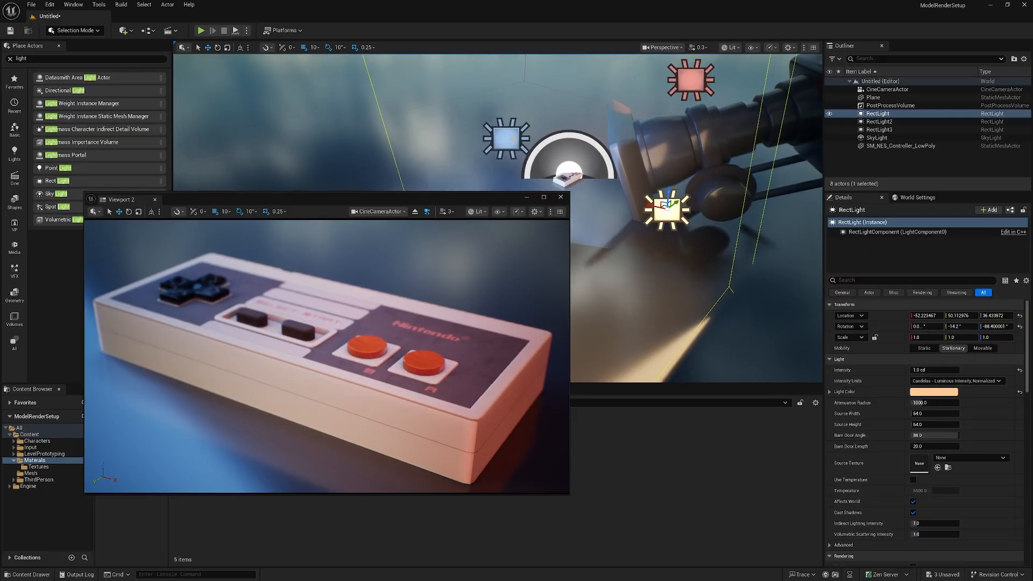
left_click(506, 139)
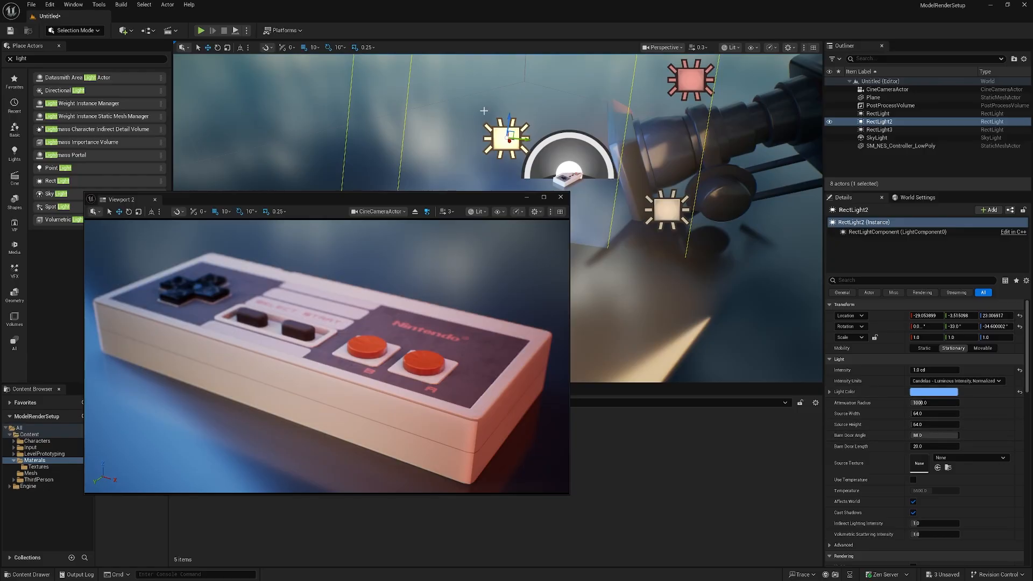
key("ctrl+shift+p")
left_click_drag(952, 436, 913, 413)
key("ctrl+z")
right_click_drag(672, 215, 694, 224)
left_click_drag(925, 413, 954, 413)
right_click_drag(672, 215, 688, 199)
mouse_move(649, 306)
right_mouse_down()
mouse_move(661, 280)
mouse_move(672, 339)
mouse_move(677, 301)
mouse_move(649, 305)
right_mouse_up()
key("ctrl+z")
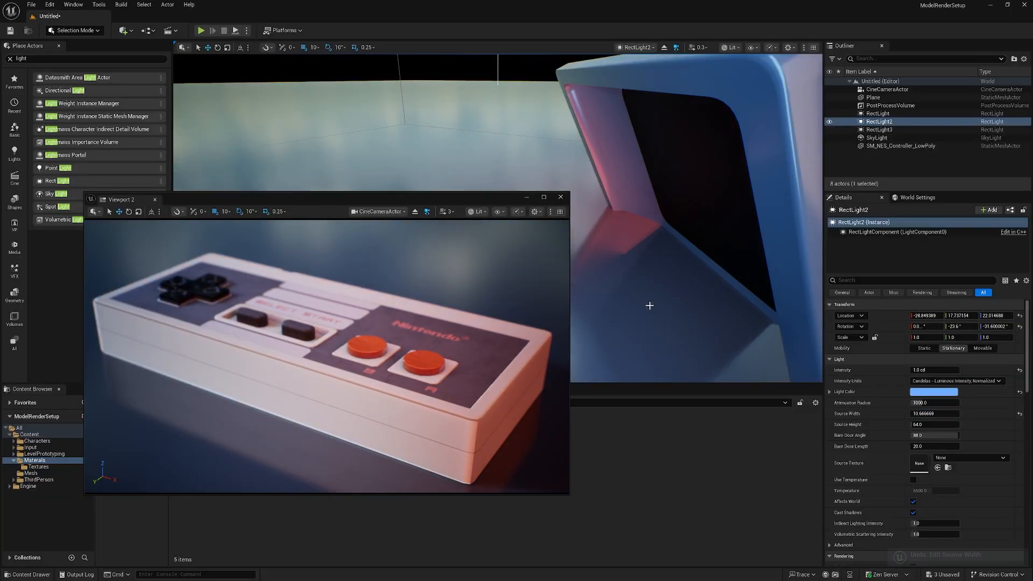
key("ctrl+z")
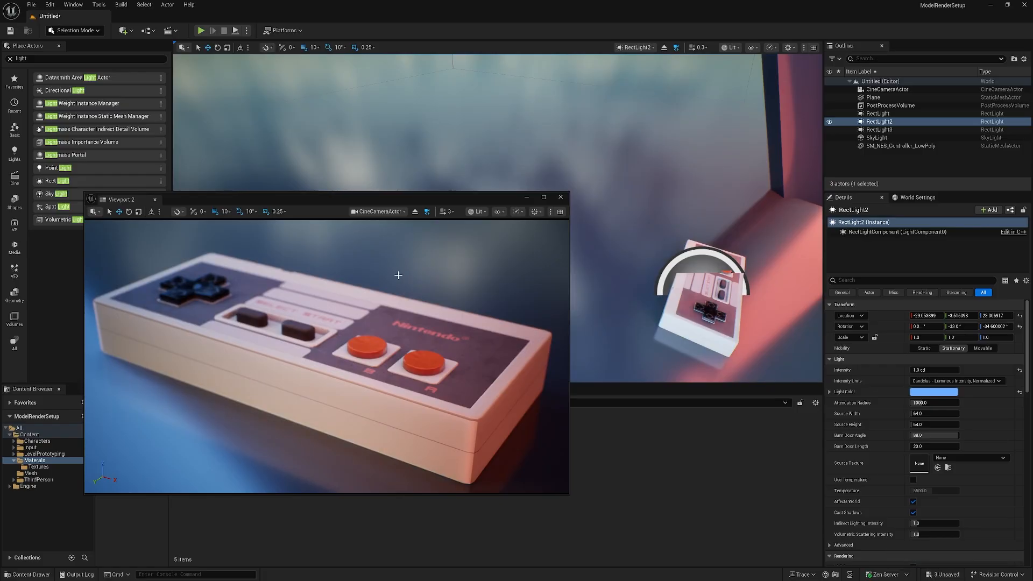
Step: Set the CineCameraActor's manual focus distance to about 15.78 cm
left_click(889, 89)
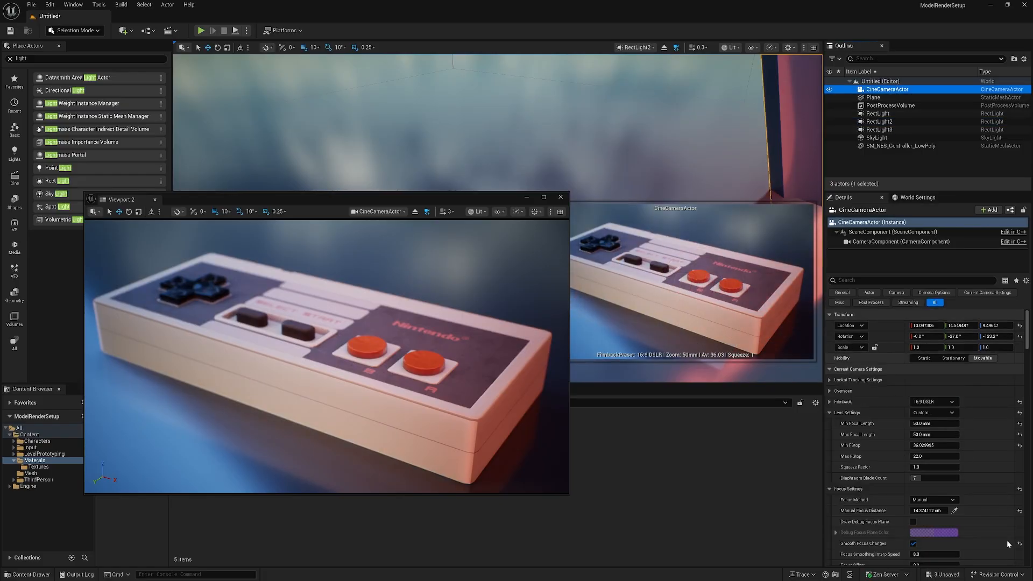
scroll(982, 481, "down", 3)
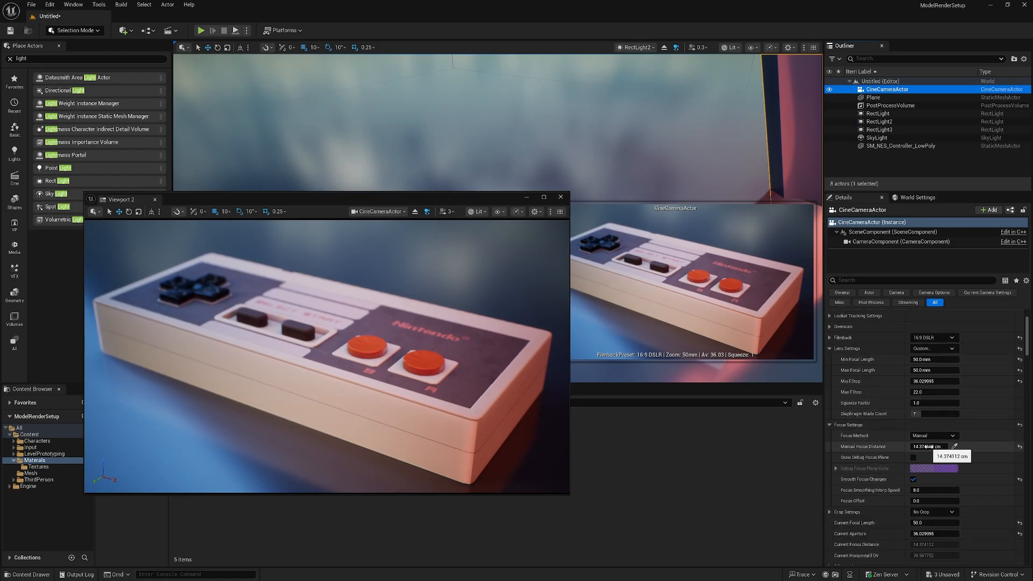
left_click_drag(928, 446, 932, 447)
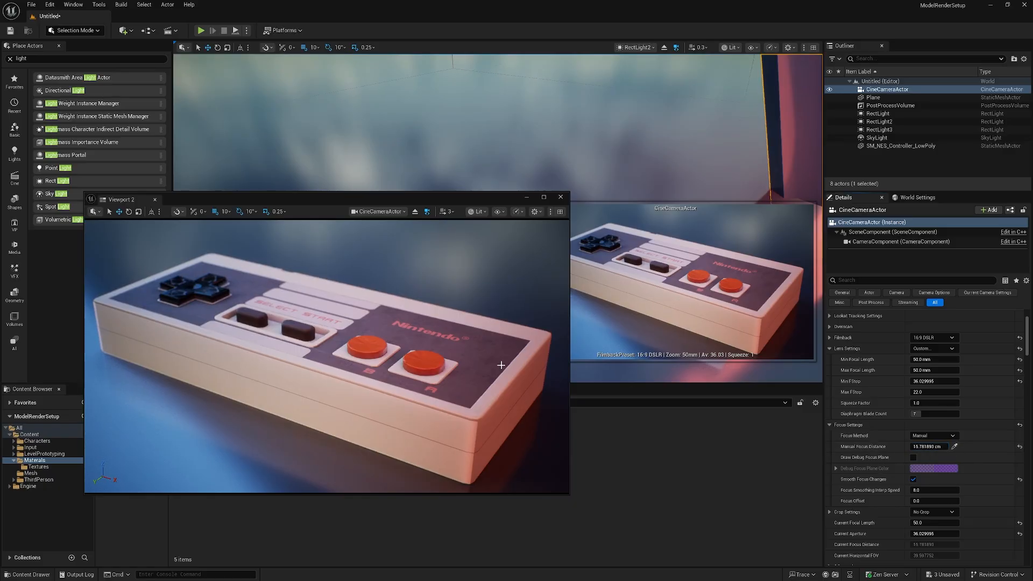
Step: Find the PostProcessVolume's exposure settings, enable Exposure Compensation, and lower it to about -0.12
left_click(901, 106)
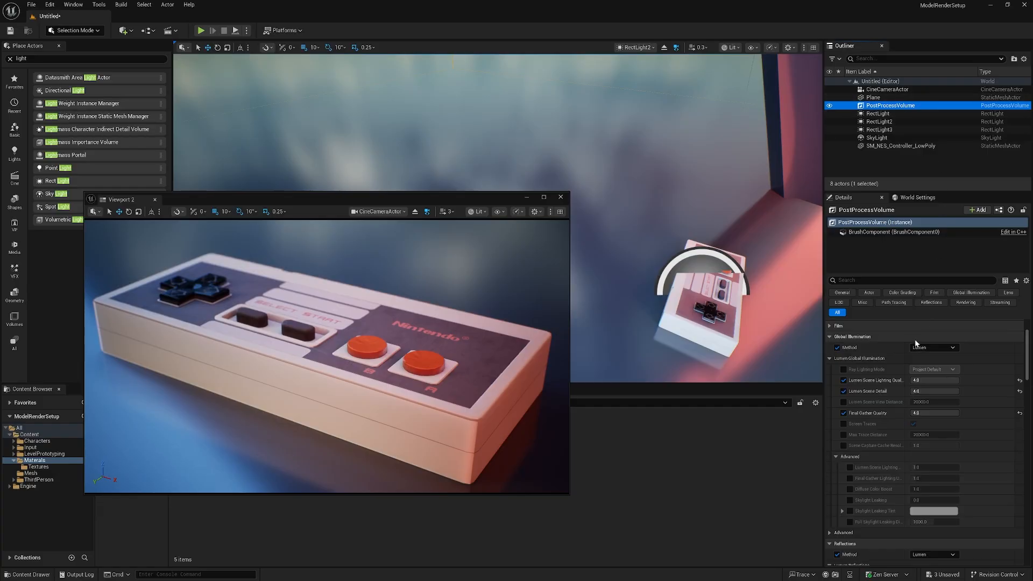
left_click(873, 280)
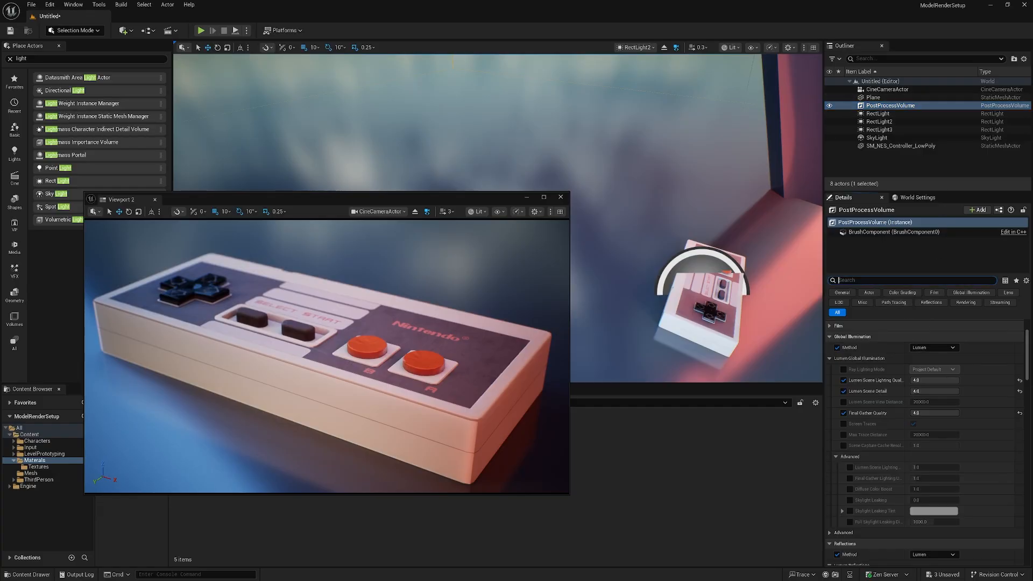
type("exposure")
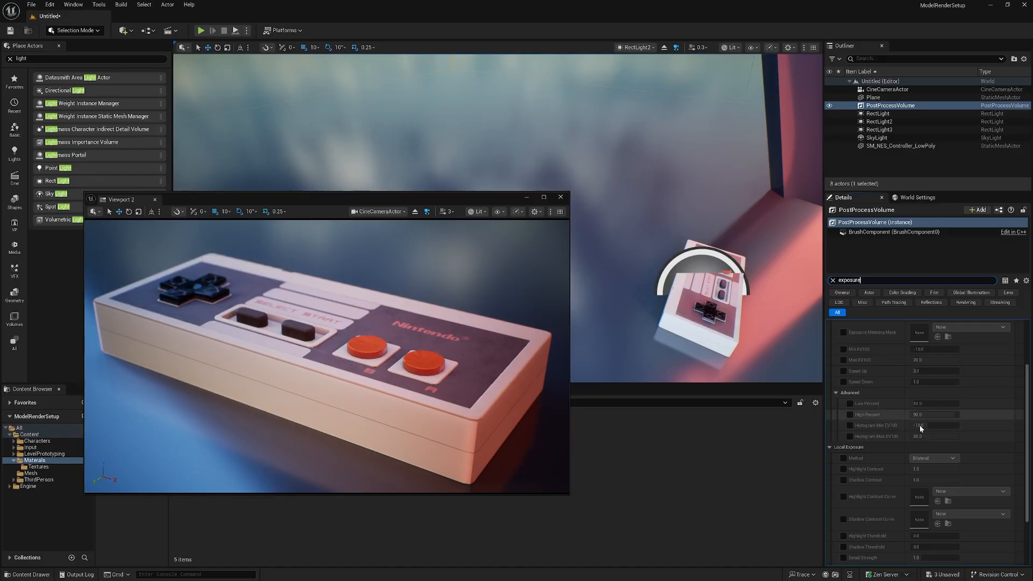
scroll(921, 422, "up", 3)
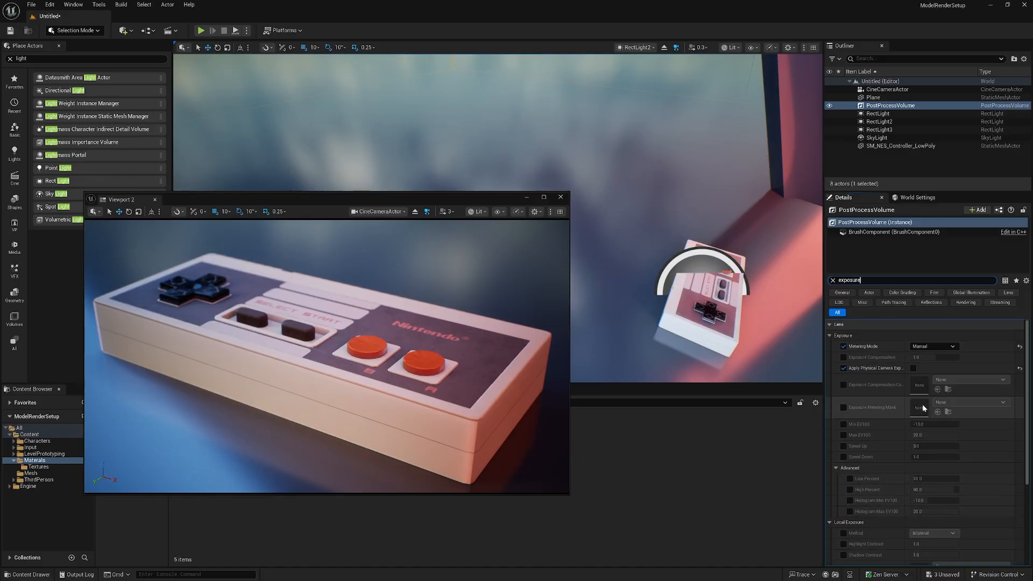
left_click(843, 357)
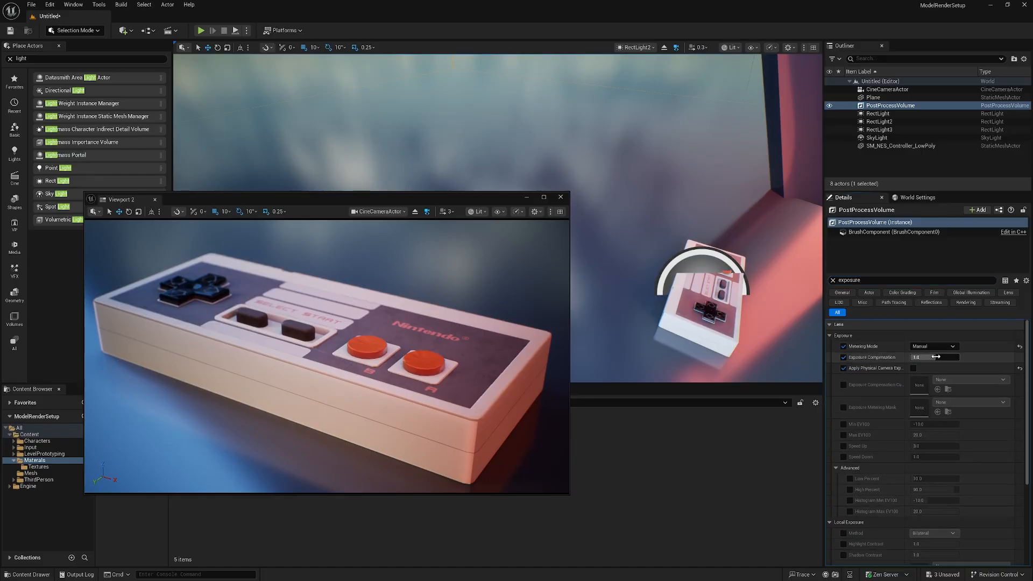
mouse_move(935, 357)
left_mouse_down()
mouse_move(909, 357)
mouse_move(935, 357)
left_mouse_up()
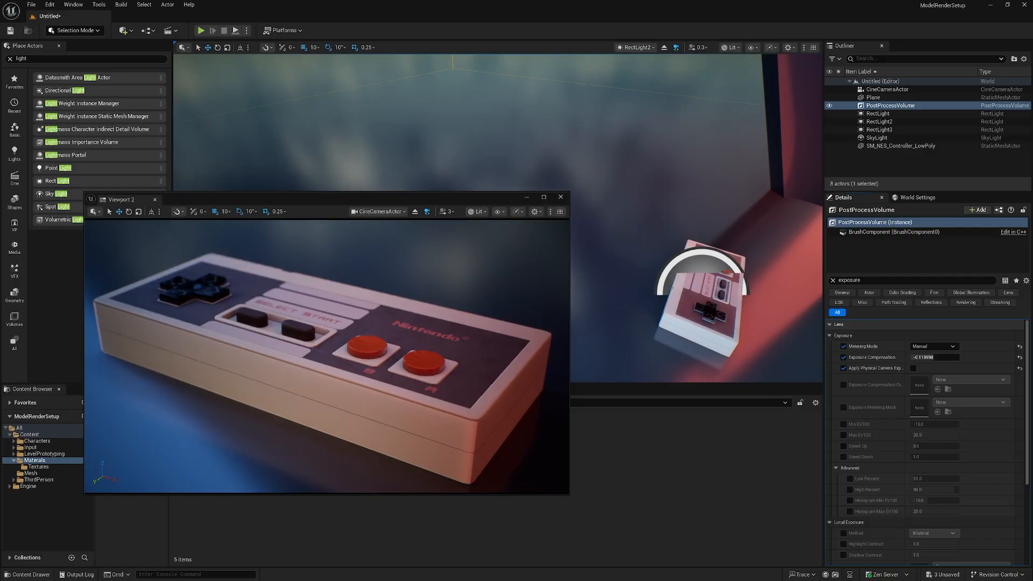
Step: Look through Viewport 2's settings and display options for a high-resolution screenshot command
left_click(535, 212)
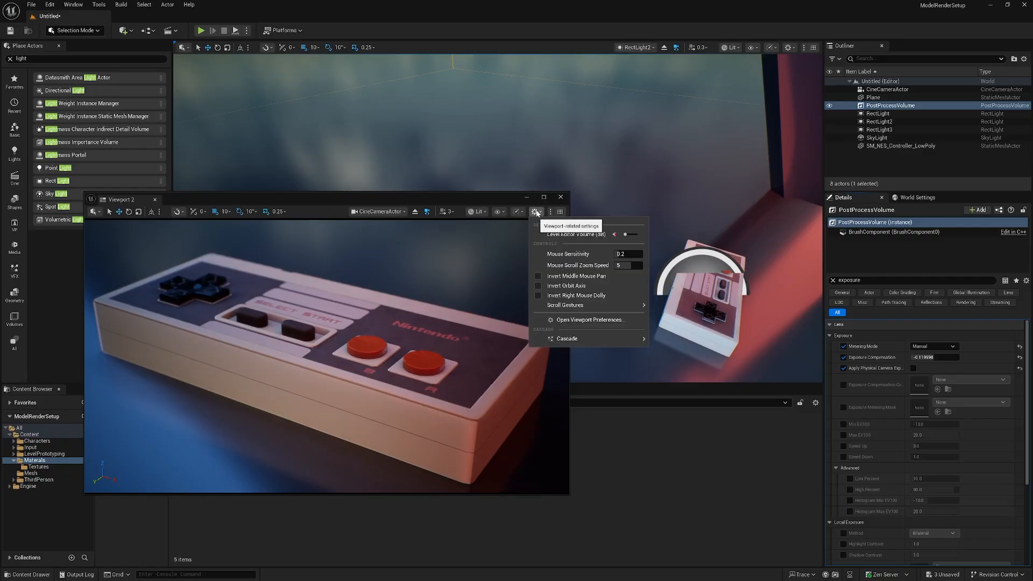
left_click(536, 211)
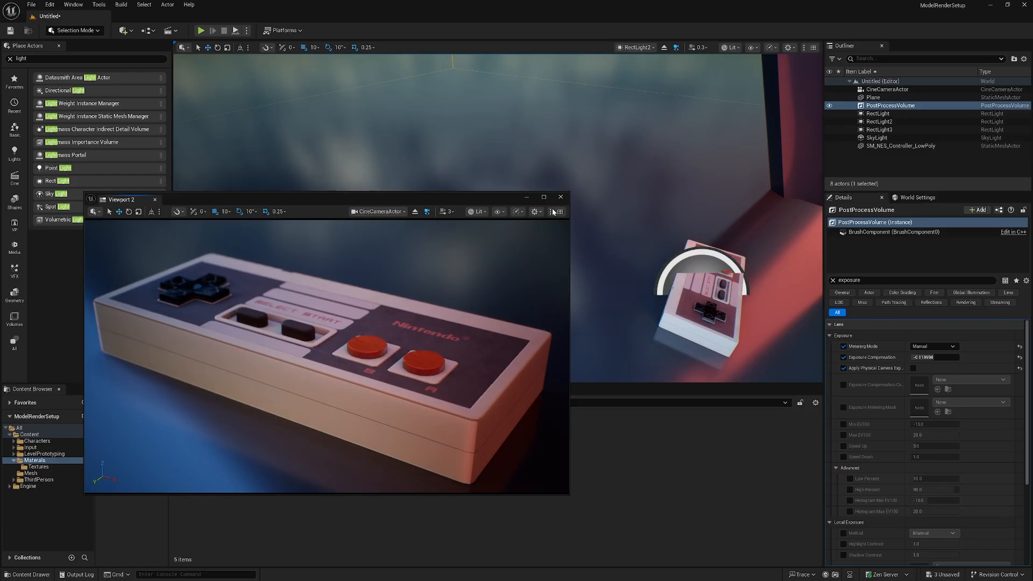
left_click(552, 212)
left_click(553, 212)
left_click(96, 213)
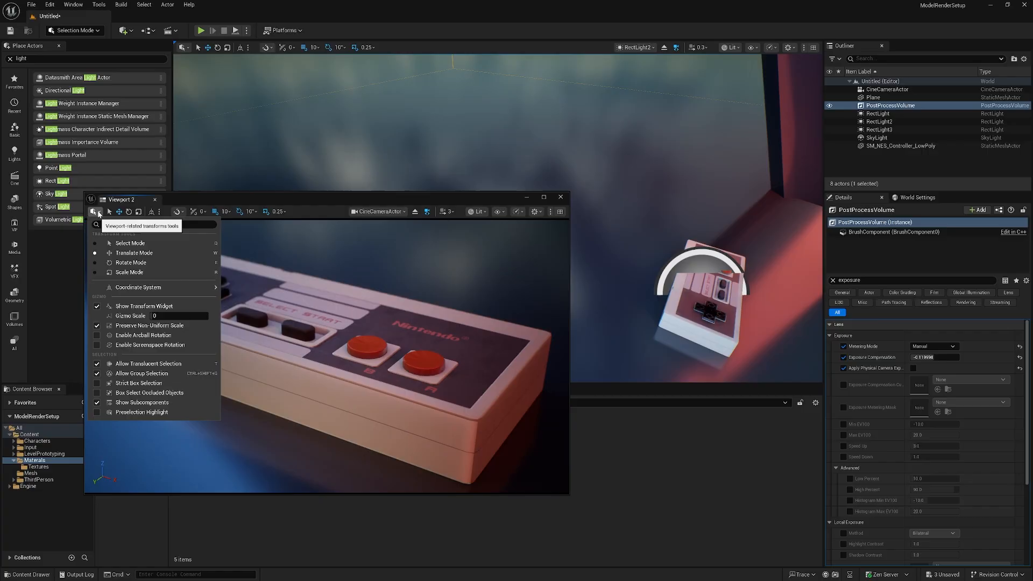
left_click(179, 200)
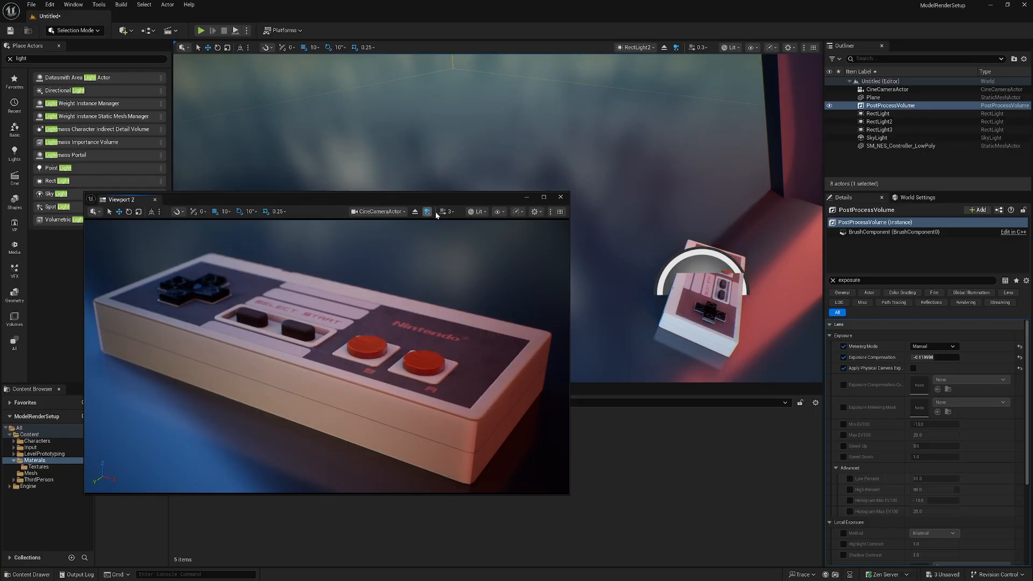
left_click(505, 211)
left_click(519, 212)
left_click(522, 213)
left_click(537, 212)
left_click(537, 212)
Step: Capture a high-resolution screenshot of Viewport 2's cine camera view with a size multiplier of 2.0
left_click(405, 212)
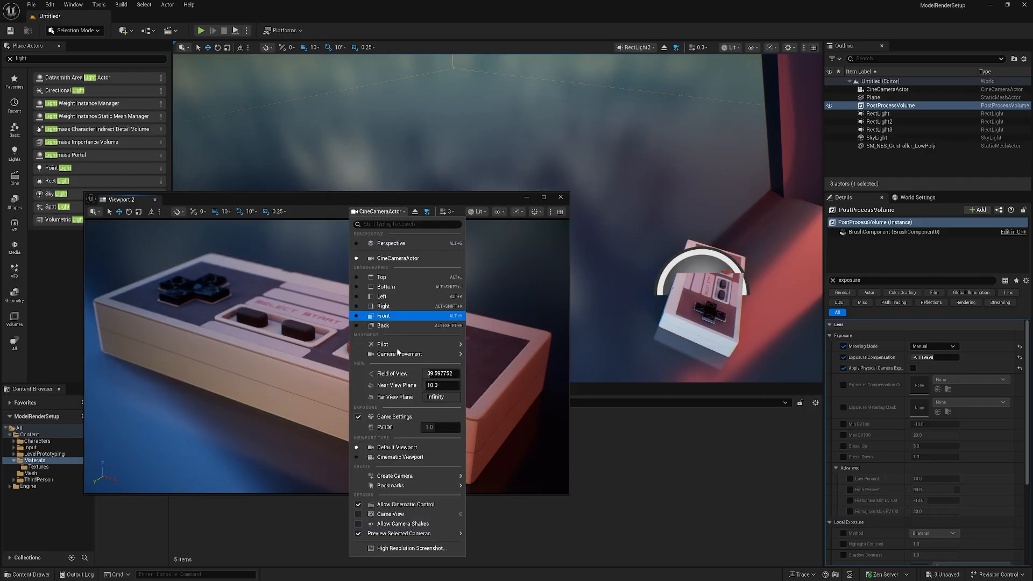
left_click(409, 548)
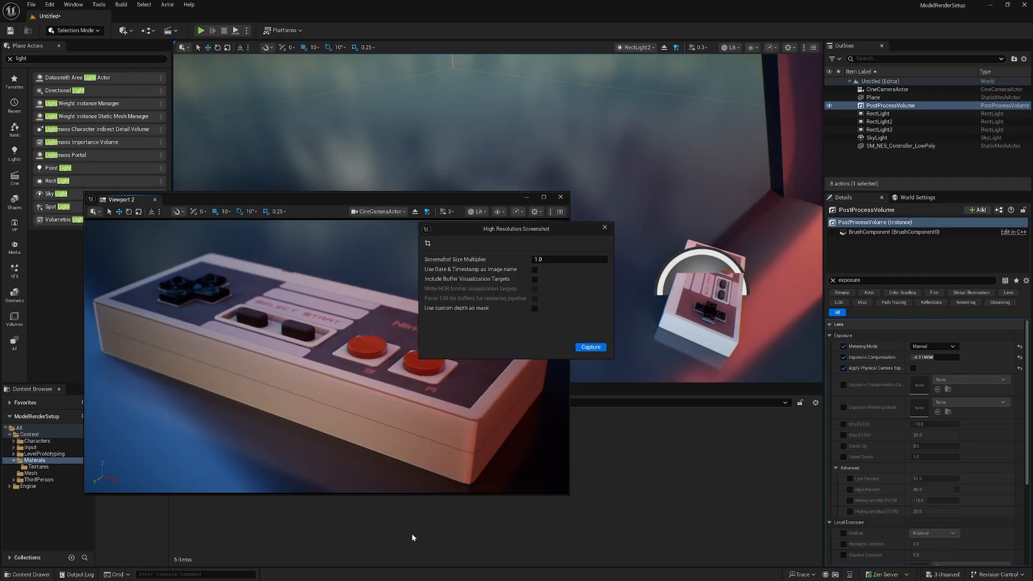
left_click(540, 263)
left_click(586, 348)
Step: Move the Viewport 2 window aside to select the MI_NES_Controller material instance, and bring the window back into view
left_click_drag(392, 195, 0, 143)
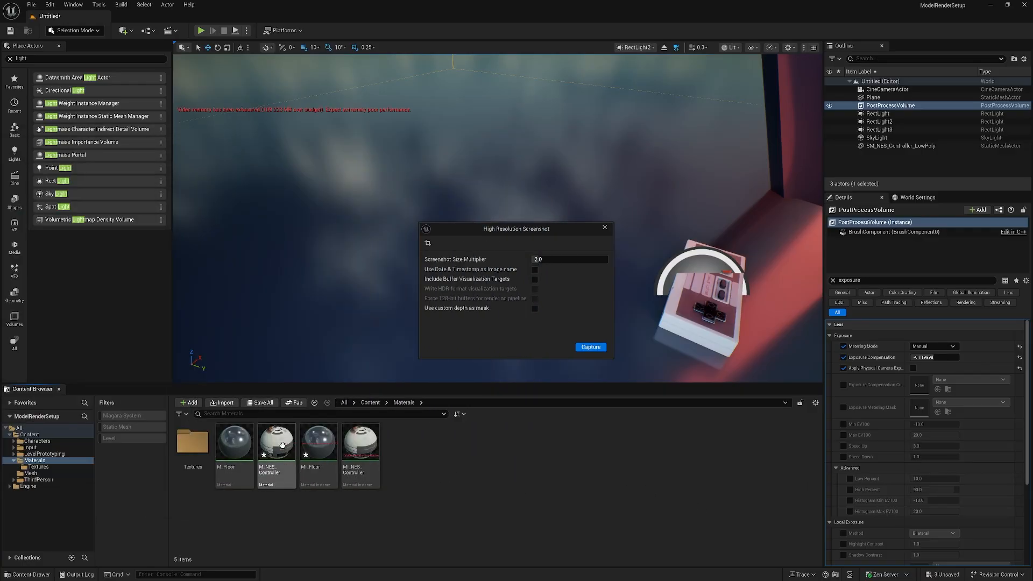
left_click(365, 449)
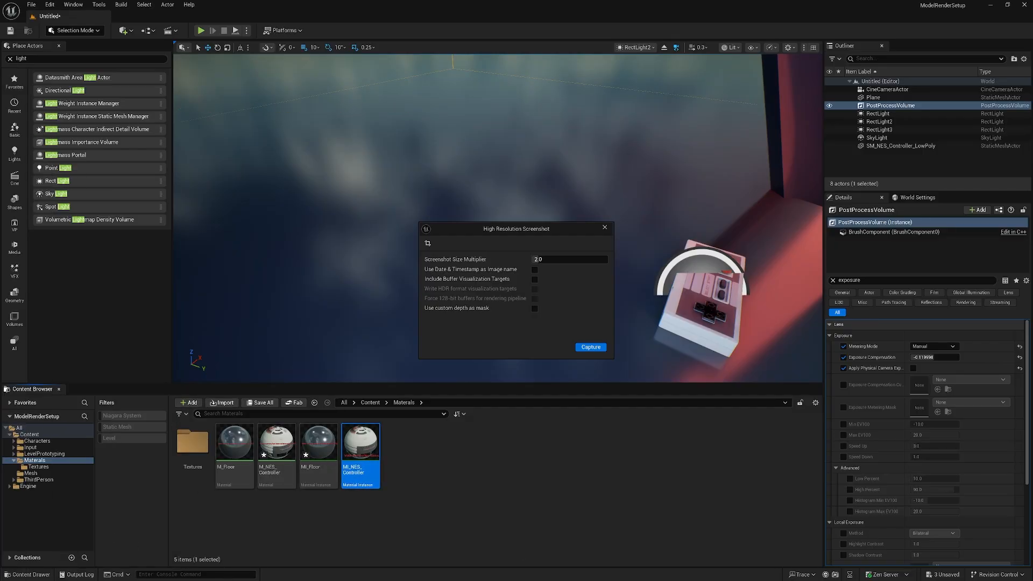
left_click_drag(190, 194, 295, 273)
left_click_drag(293, 269, 297, 258)
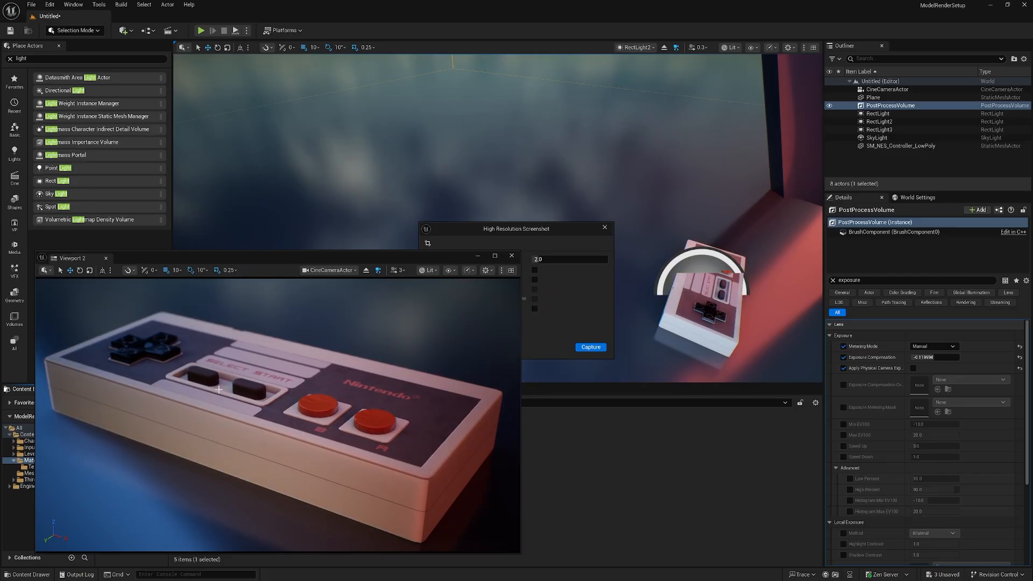
Step: Switch the MI_NES_Controller material instance to the texture with the round green emblem, and capture another high-resolution screenshot at size multiplier 2.0
left_click_drag(0, 80, 631, 100)
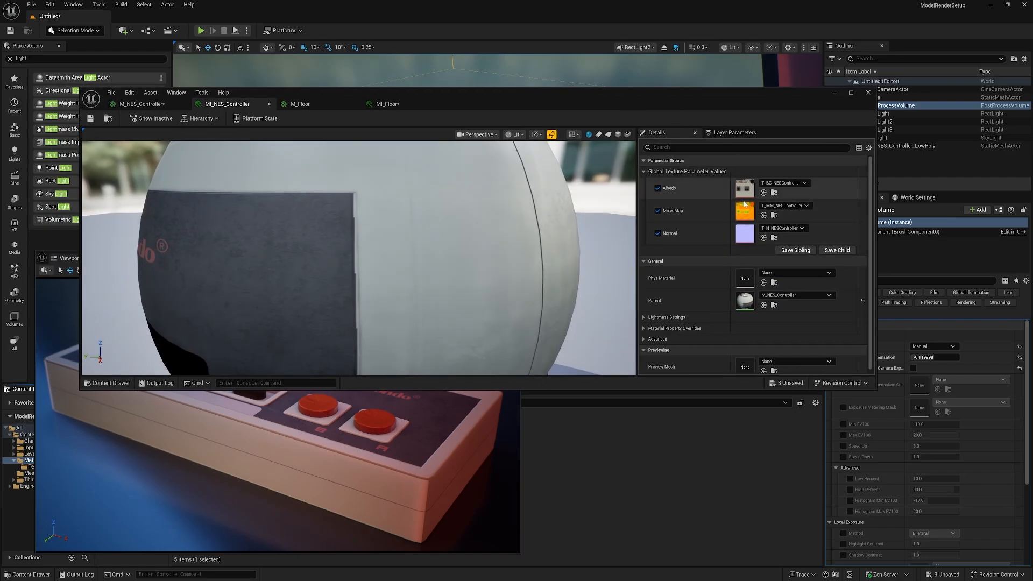
left_click_drag(702, 102, 0, 99)
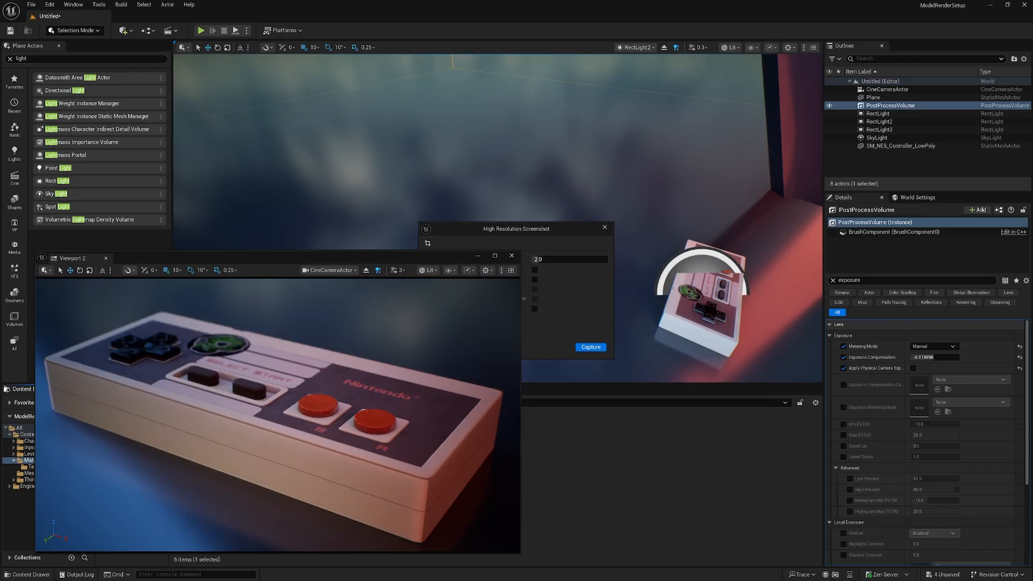
left_click(589, 323)
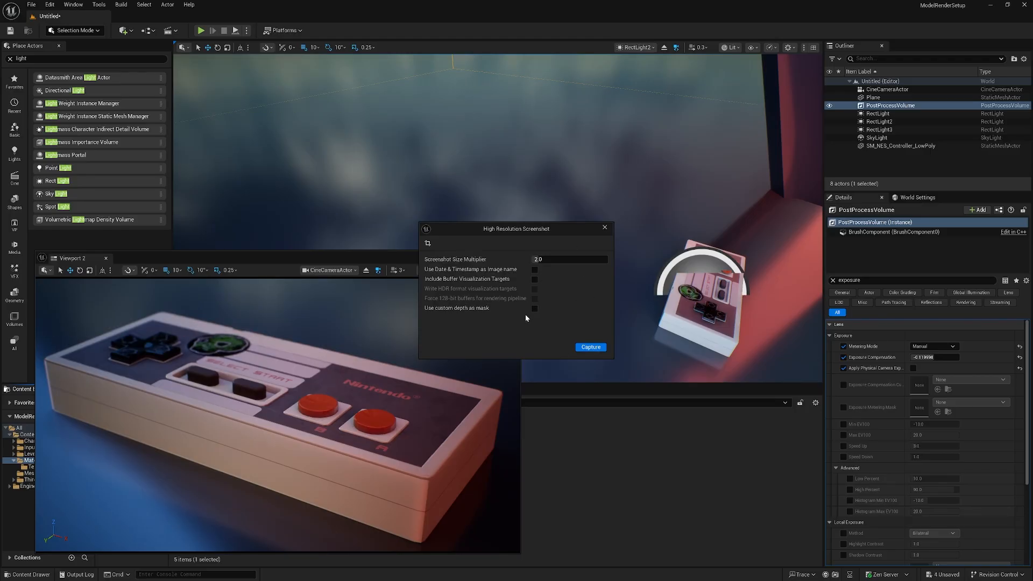
left_click(592, 347)
Step: Select the SM_NES_Controller_LowPoly model and rotate it on the floor plane so its D-pad end comes toward the cine camera
left_click(691, 319)
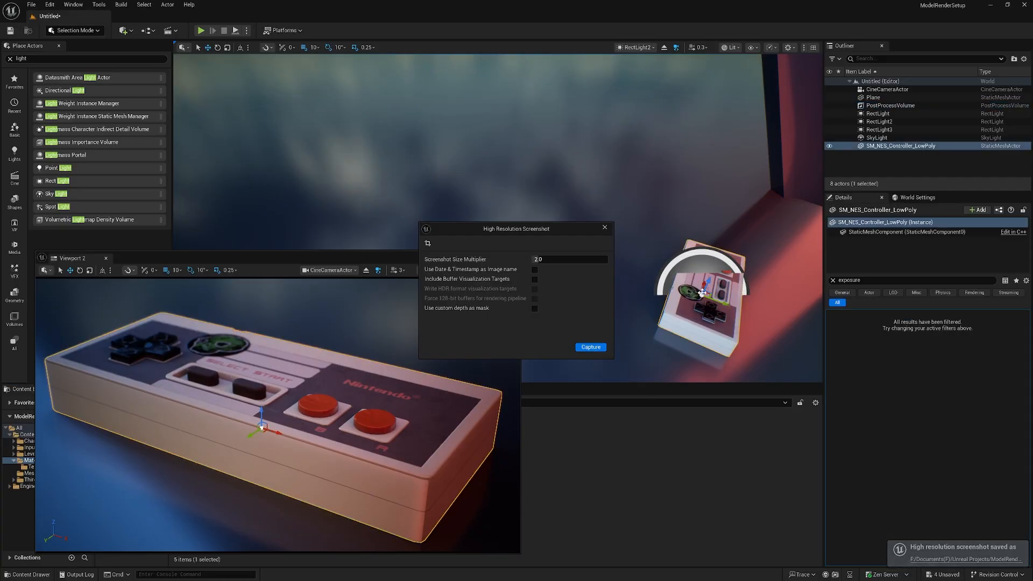
key("e")
left_click_drag(679, 302, 670, 274)
key("w")
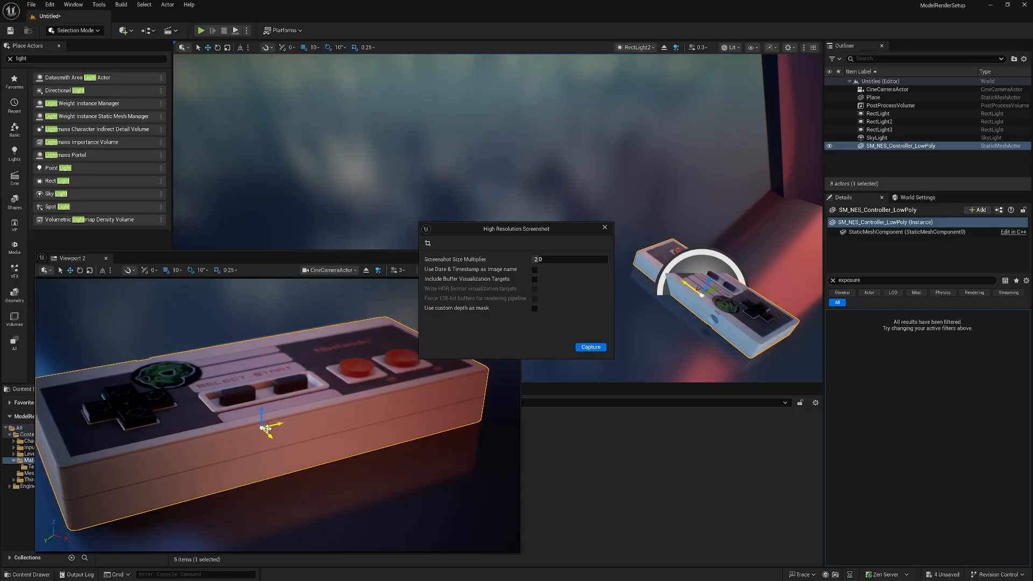
Step: Reframe the cine camera from a higher angle and fine-tune the controller's placement and rotation for a diagonal close-up of the D-pad end
left_click(329, 423)
right_click_drag(440, 350, 441, 376)
scroll(441, 350, "down", 2)
key("e")
mouse_move(331, 419)
left_mouse_down()
mouse_move(305, 416)
mouse_move(331, 418)
left_mouse_up()
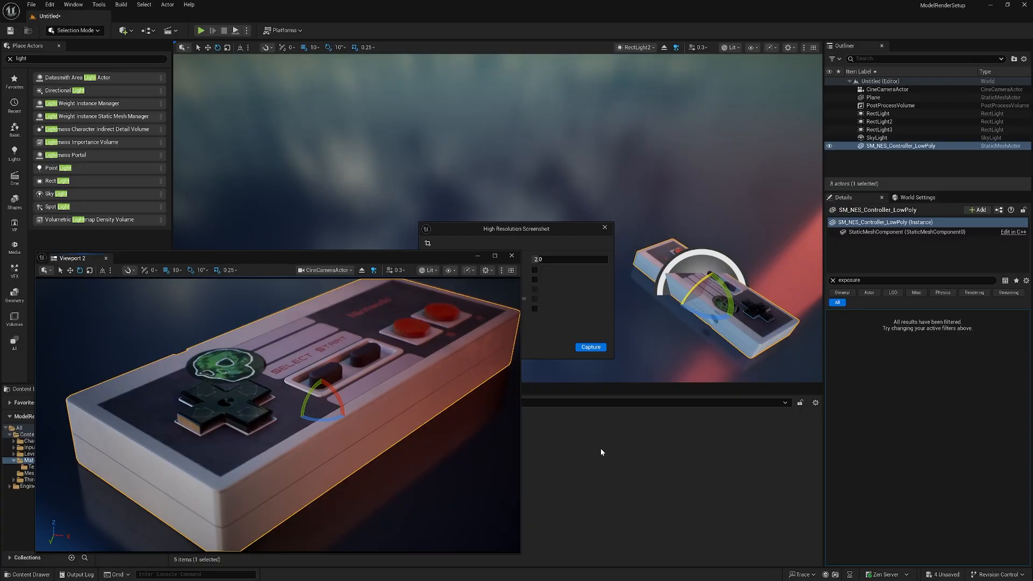
Step: Capture two high-resolution screenshots of the new camera angle at size multiplier 2.0, close the screenshot dialog, and shift the Viewport 2 window slightly upward
left_click(593, 348)
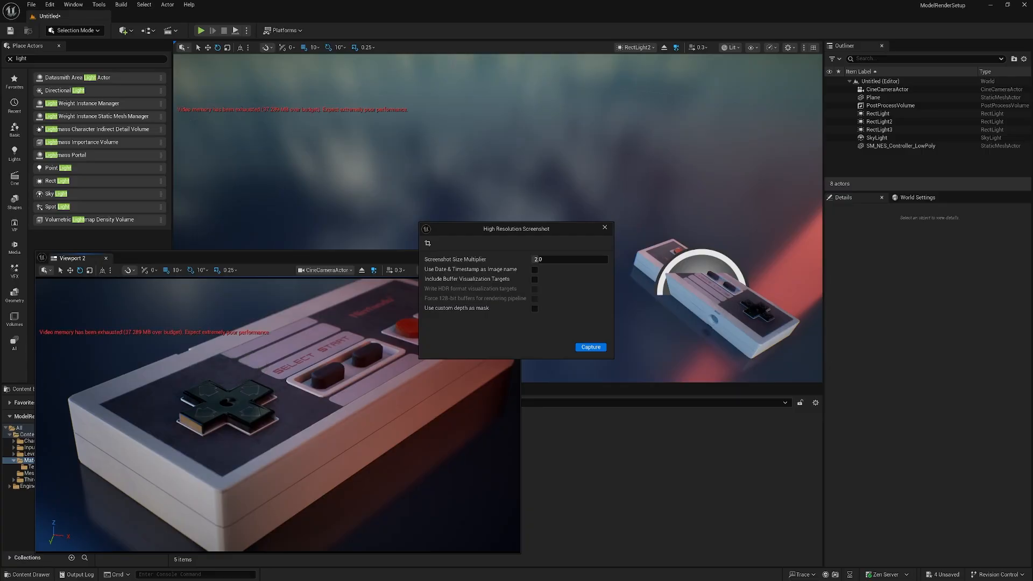
left_click(591, 348)
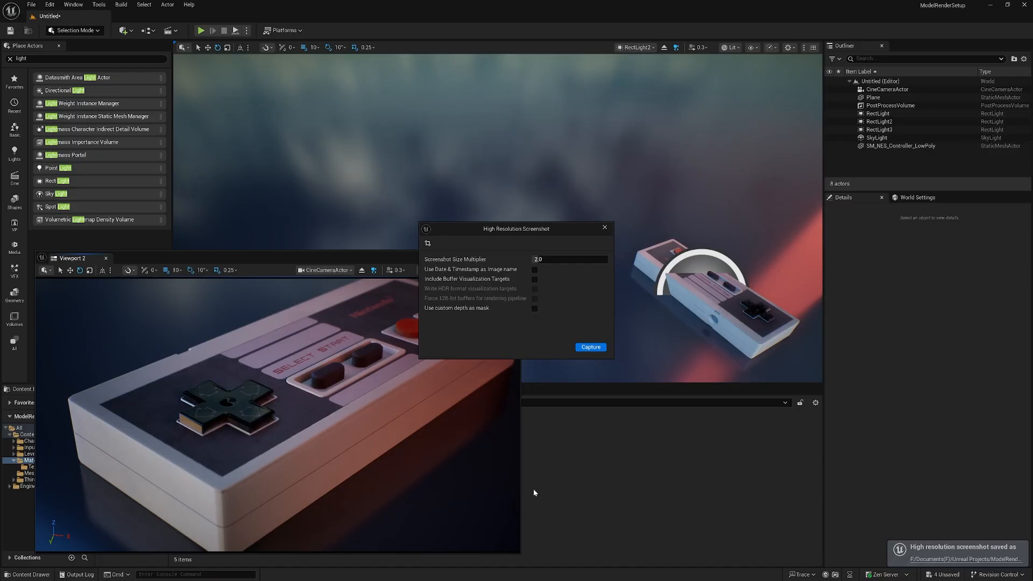
left_click(605, 228)
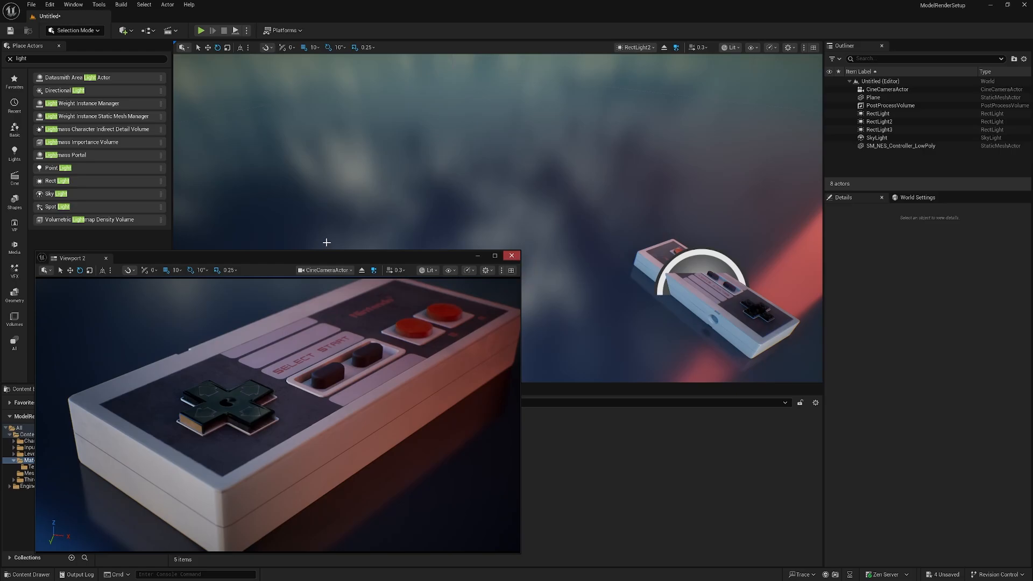
left_click_drag(324, 259, 324, 243)
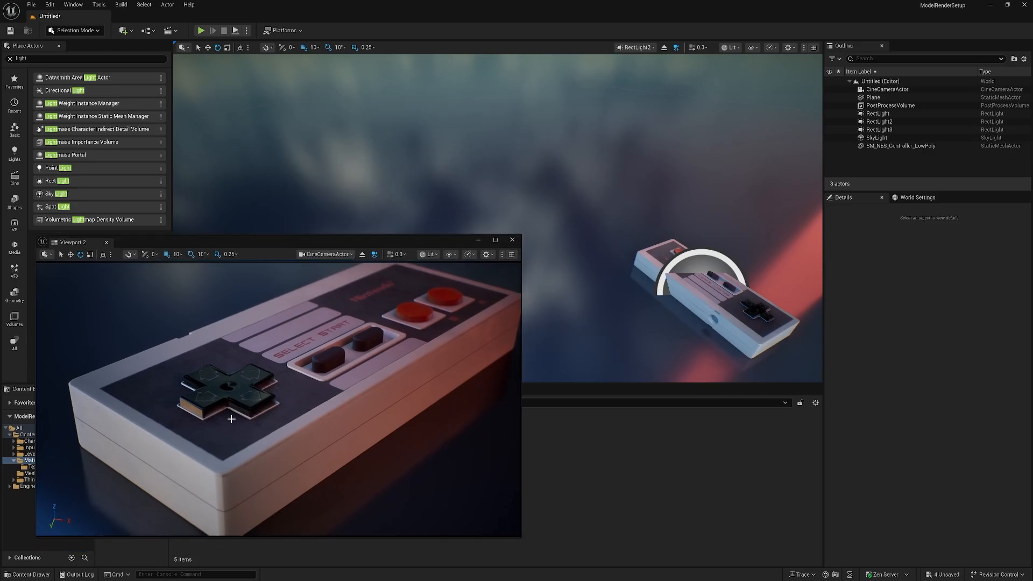